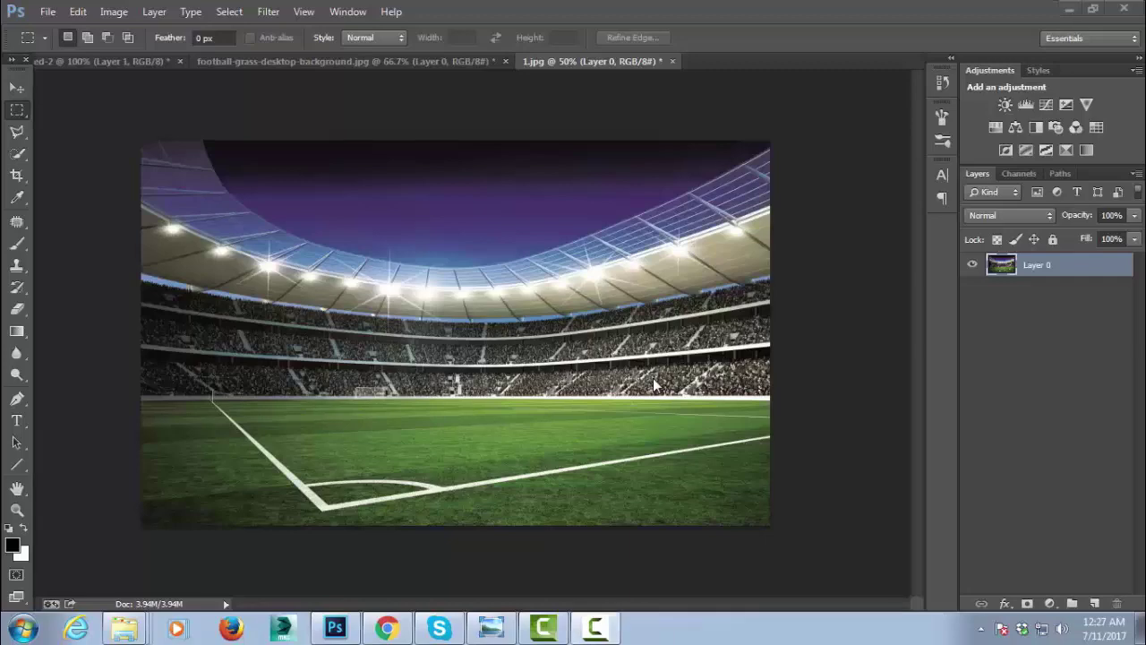
Drag the cut-out boot into the 1.jpg stadium image as Layer 1
{"action": "left_click", "coordinate": [429, 59]}
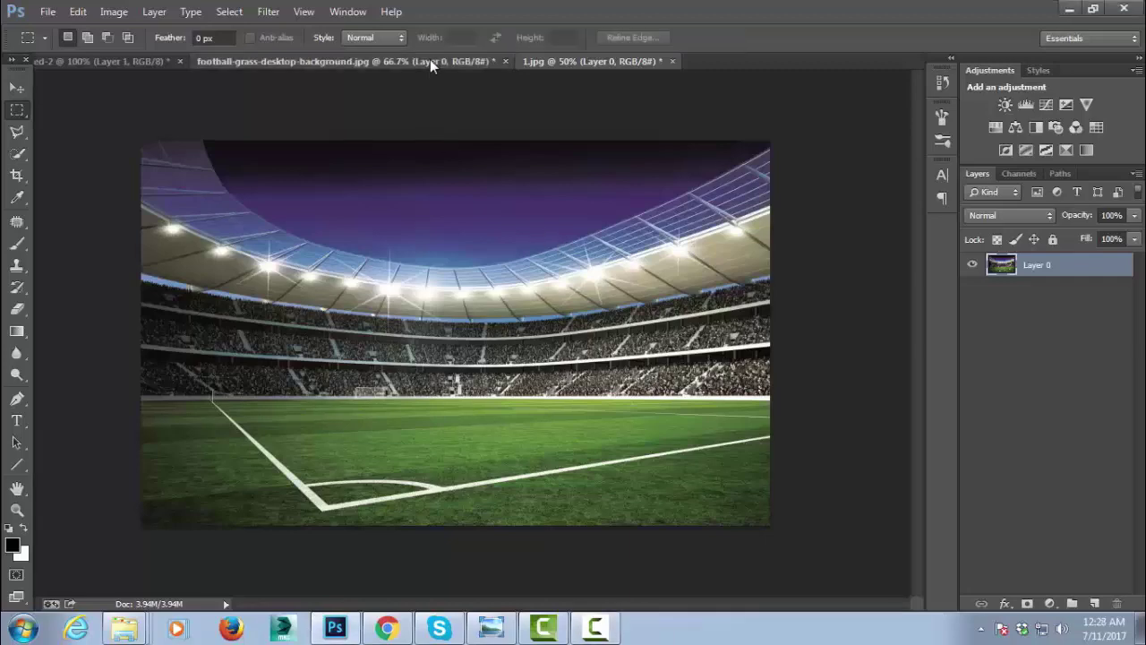
{"action": "left_click", "coordinate": [134, 61]}
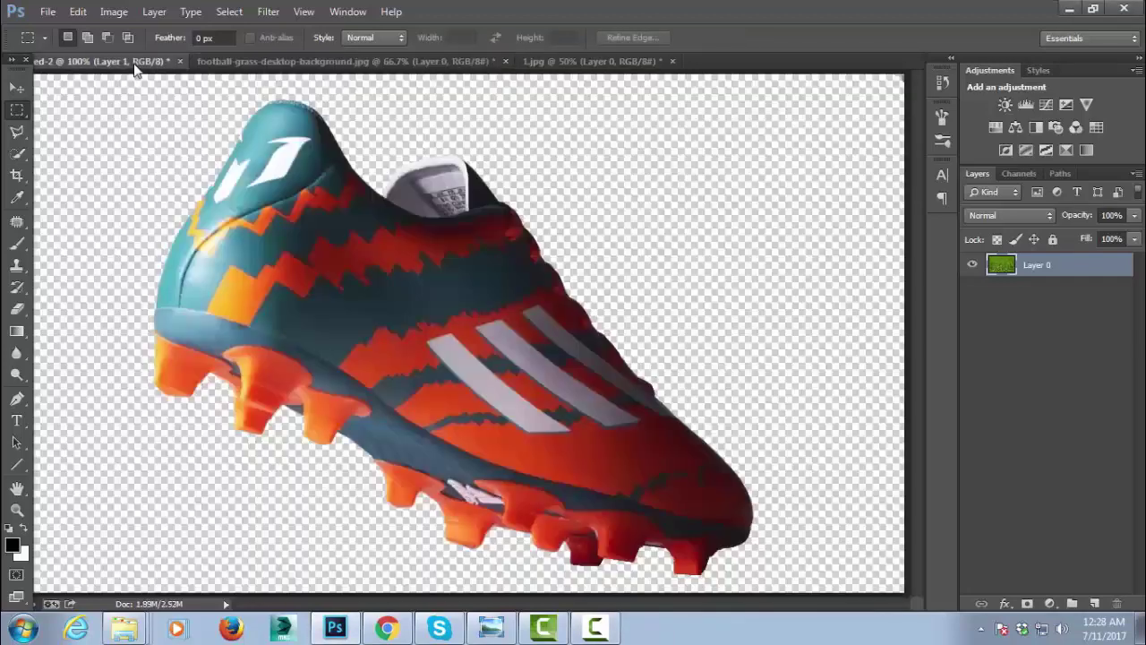
{"action": "left_click", "coordinate": [15, 91]}
{"action": "left_click_drag", "start_coordinate": [302, 244], "coordinate": [501, 303]}
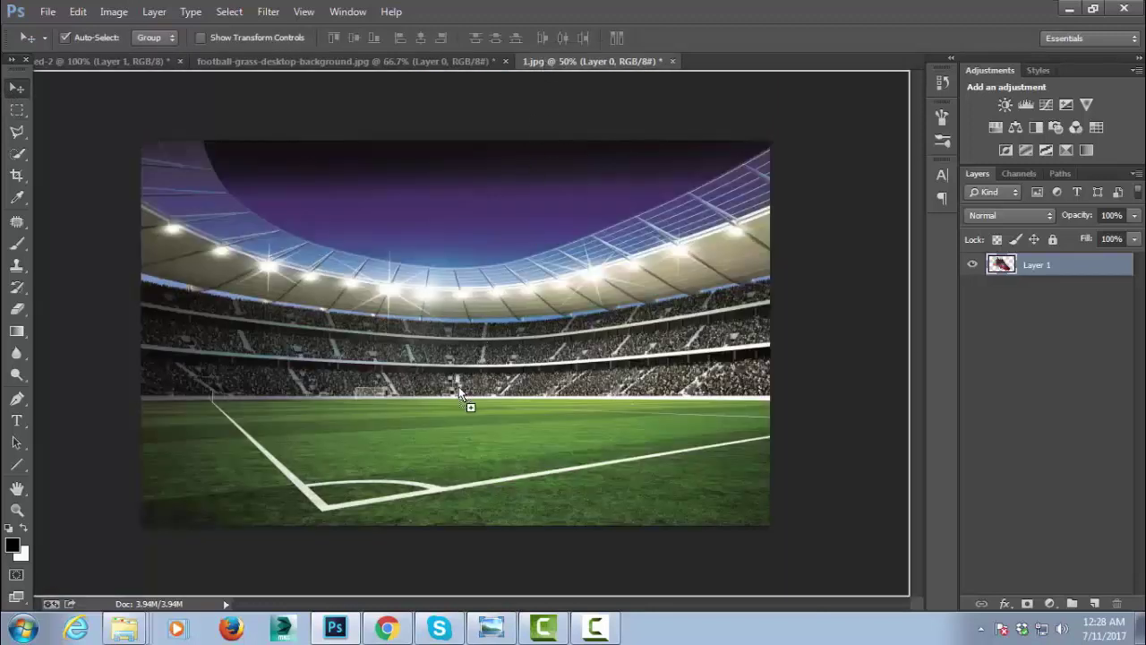
{"action": "mouse_move", "coordinate": [460, 394]}
{"action": "left_mouse_down"}
{"action": "mouse_move", "coordinate": [475, 406]}
{"action": "mouse_move", "coordinate": [367, 274]}
{"action": "left_mouse_up"}
Flip the boot horizontally and position it above the pitch
{"action": "key", "text": "ctrl+t"}
{"action": "right_click", "coordinate": [440, 312]}
{"action": "left_click", "coordinate": [475, 568]}
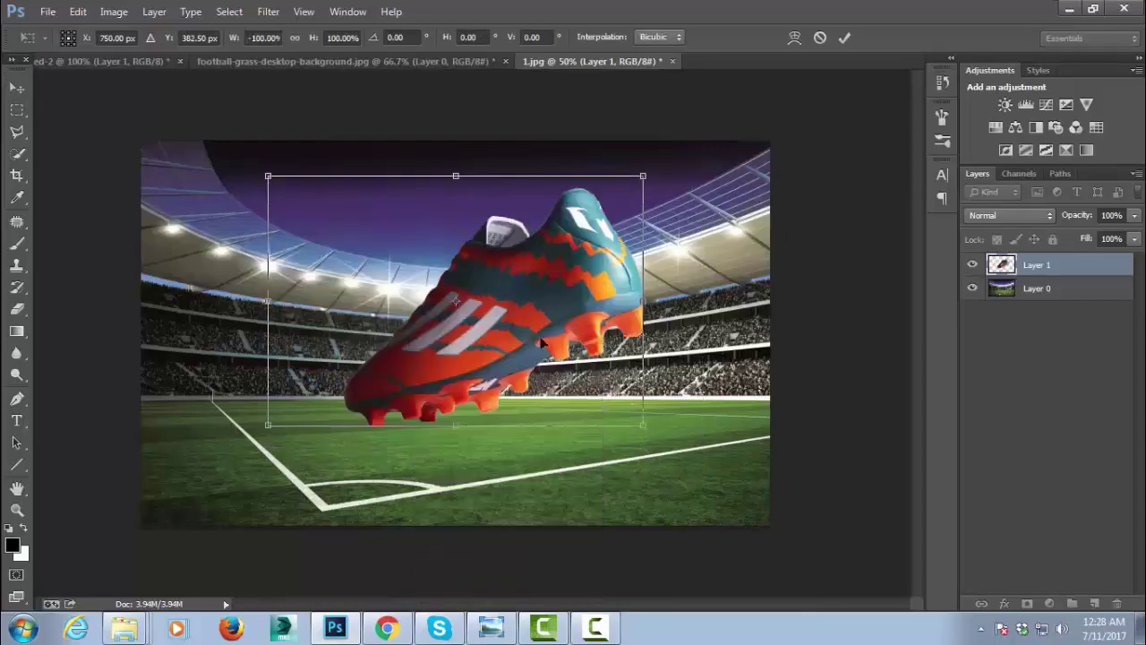
{"action": "left_click_drag", "start_coordinate": [541, 343], "coordinate": [519, 338]}
{"action": "key", "text": "Return"}
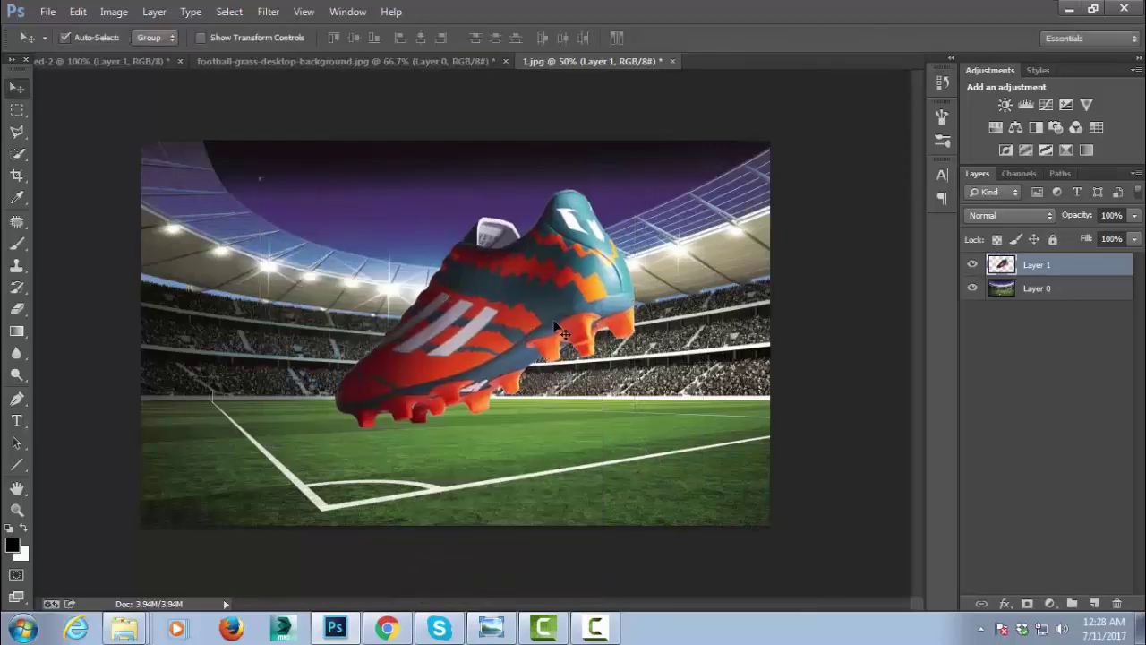
{"action": "left_click", "coordinate": [290, 62]}
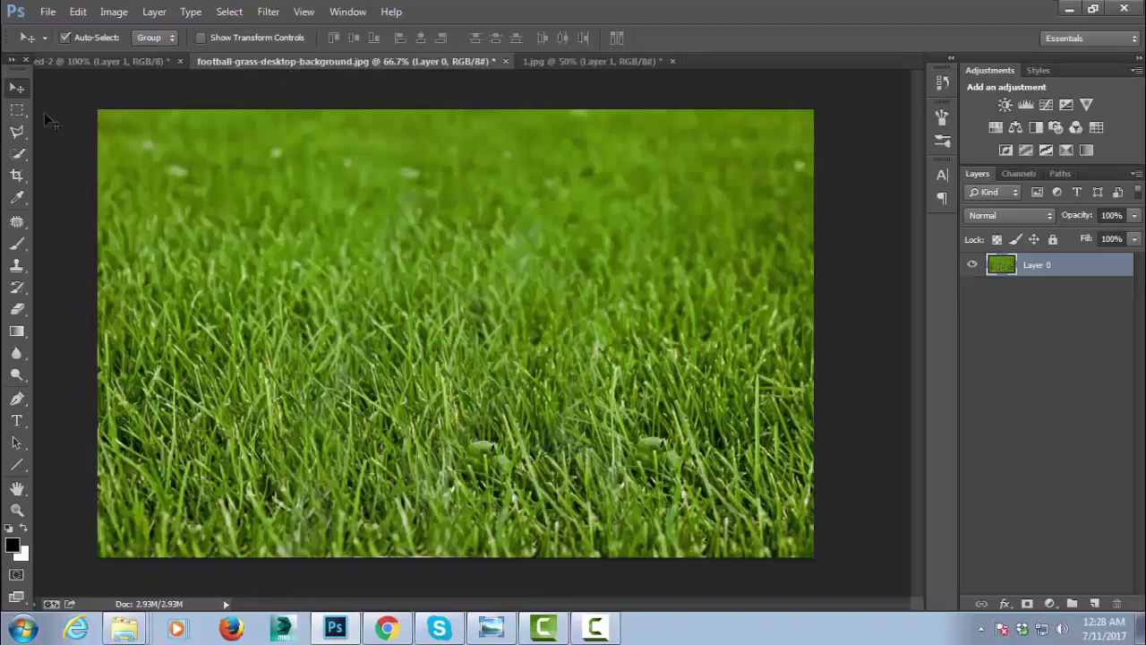
Bring the grass photo into 1.jpg, scaled to 50% at the lower left
{"action": "mouse_move", "coordinate": [279, 214]}
{"action": "left_mouse_down"}
{"action": "mouse_move", "coordinate": [530, 68]}
{"action": "mouse_move", "coordinate": [400, 347]}
{"action": "left_mouse_up"}
{"action": "key", "text": "ctrl+t"}
{"action": "left_click_drag", "start_coordinate": [678, 187], "coordinate": [509, 295]}
{"action": "left_click_drag", "start_coordinate": [461, 357], "coordinate": [362, 420]}
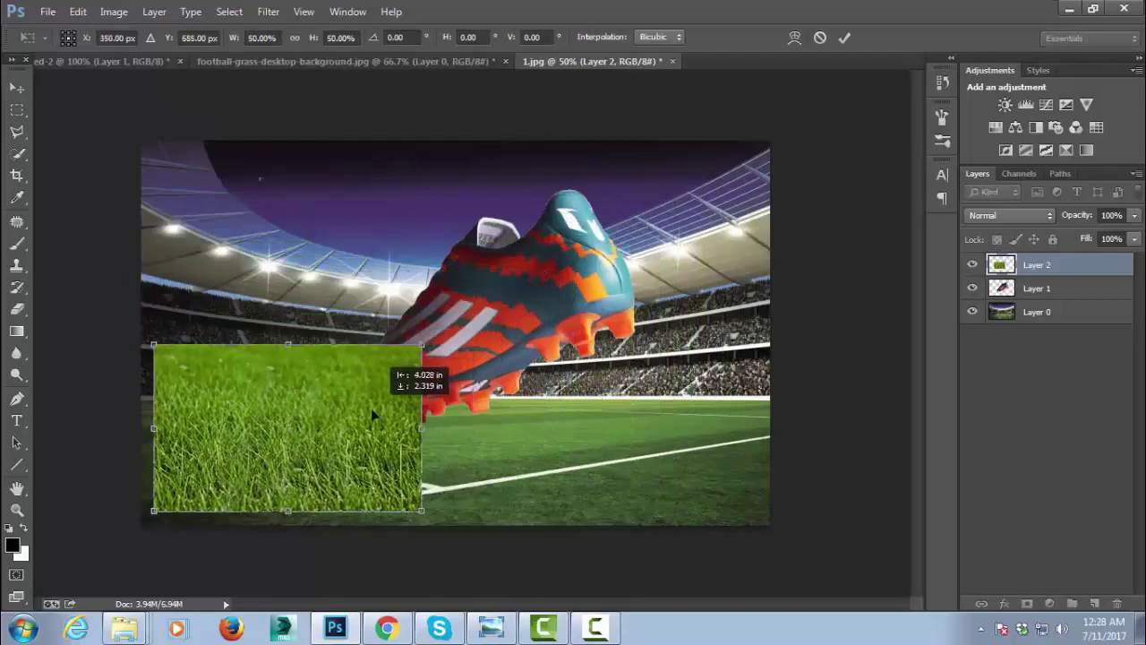
{"action": "key", "text": "Return"}
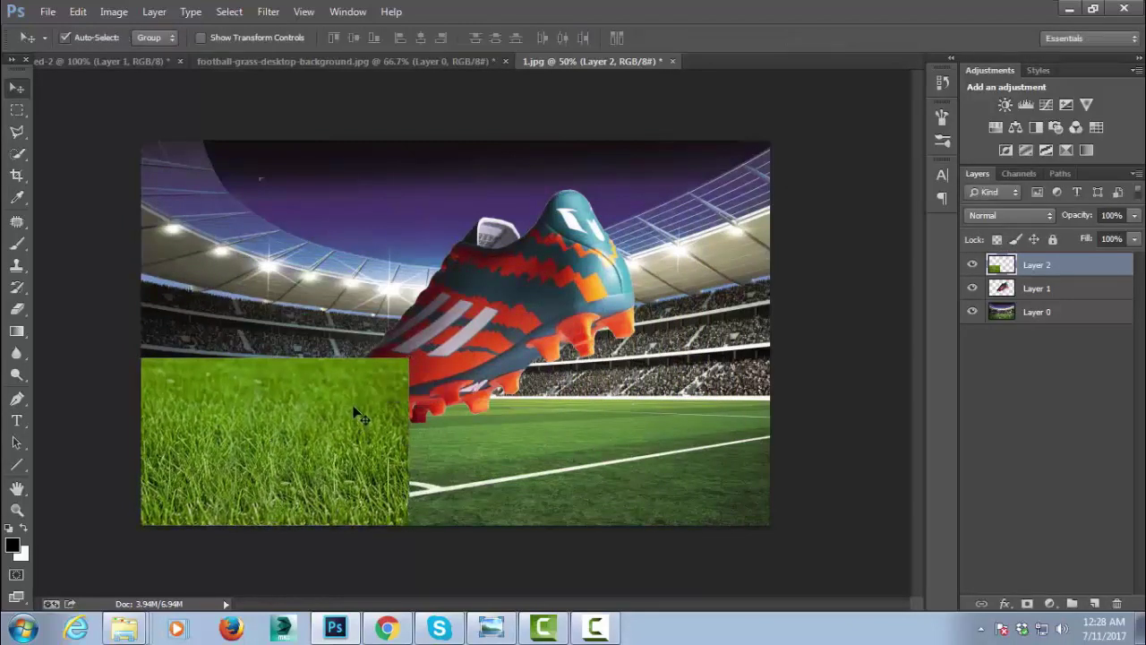
Duplicate the grass as Layer 2 copy, placed beside the original and flipped horizontally
{"action": "right_click", "coordinate": [1064, 268]}
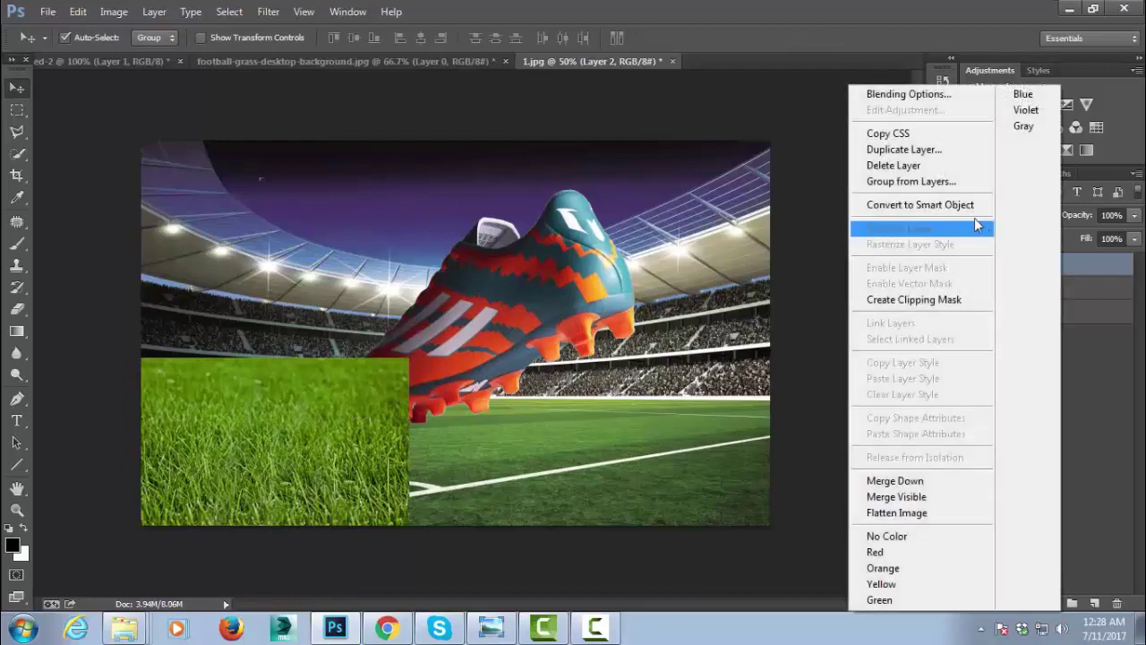
{"action": "left_click", "coordinate": [940, 150]}
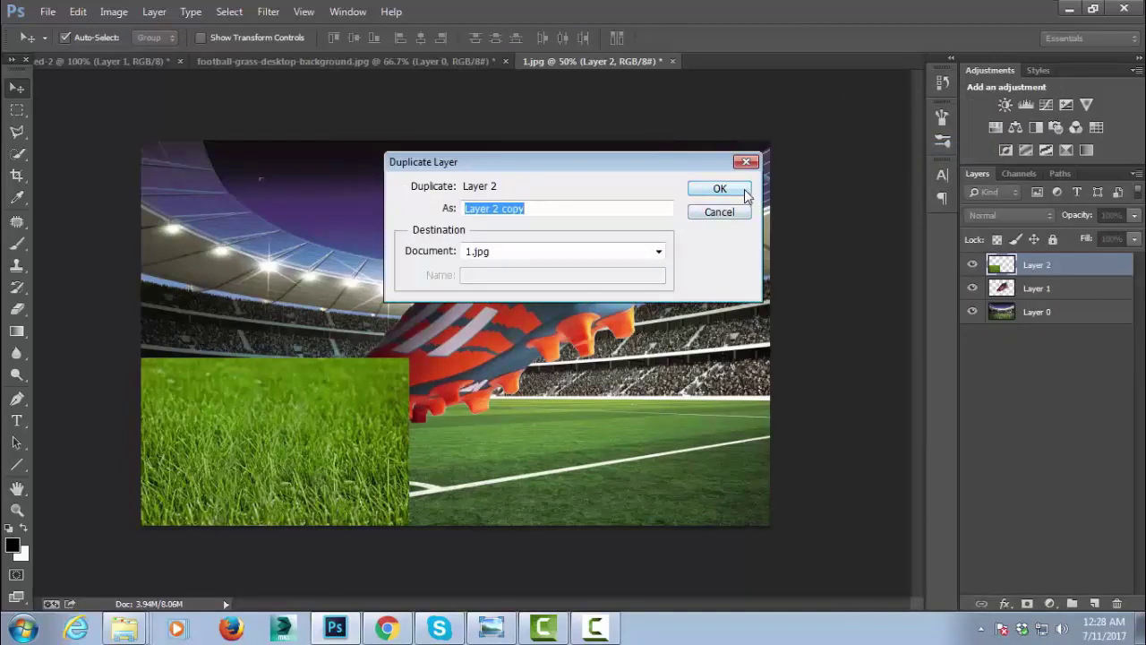
{"action": "left_click", "coordinate": [744, 195]}
{"action": "key", "text": "ctrl+t"}
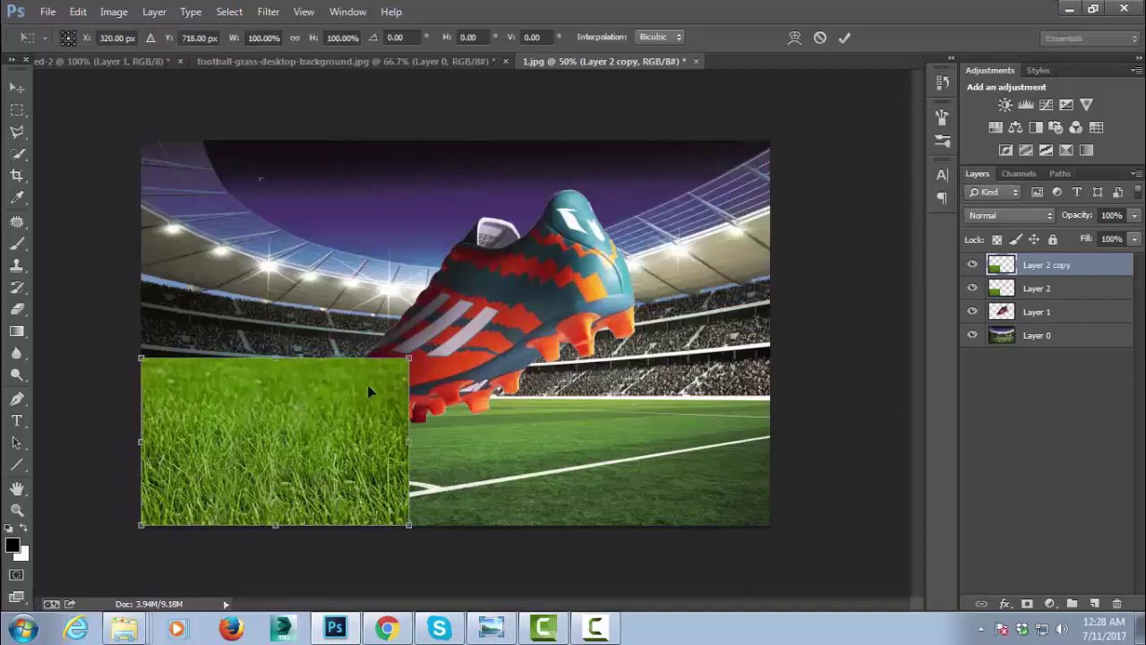
{"action": "mouse_move", "coordinate": [367, 384]}
{"action": "left_mouse_down"}
{"action": "mouse_move", "coordinate": [628, 423]}
{"action": "mouse_move", "coordinate": [615, 413]}
{"action": "left_mouse_up"}
{"action": "key", "text": "Return"}
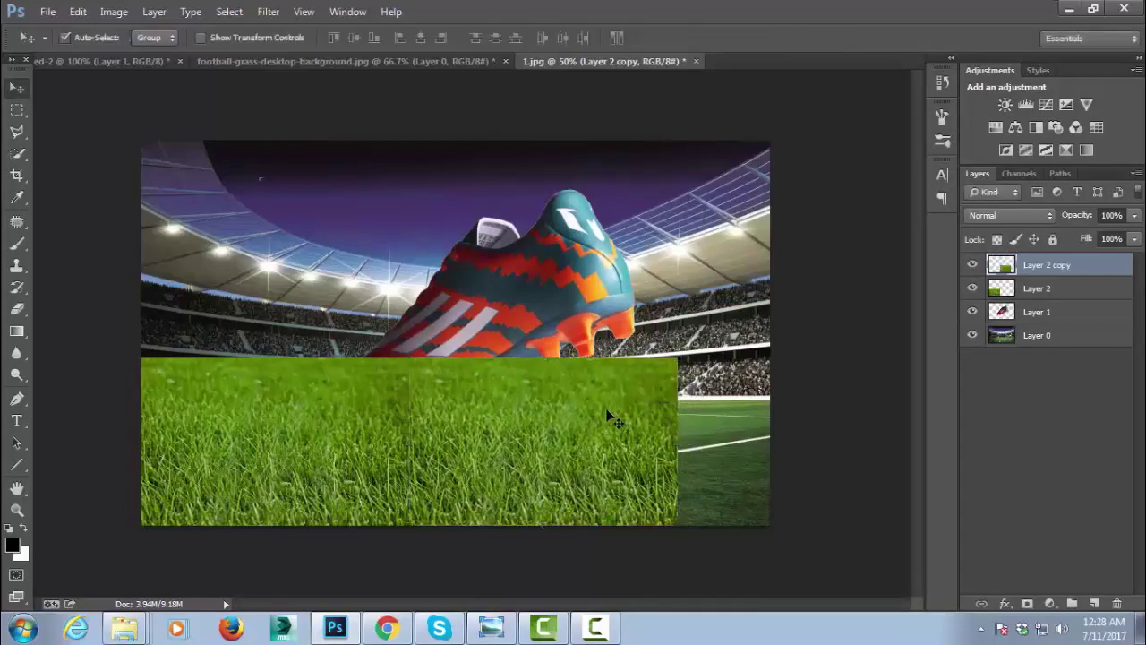
{"action": "key", "text": "ctrl+t"}
{"action": "right_click", "coordinate": [601, 409]}
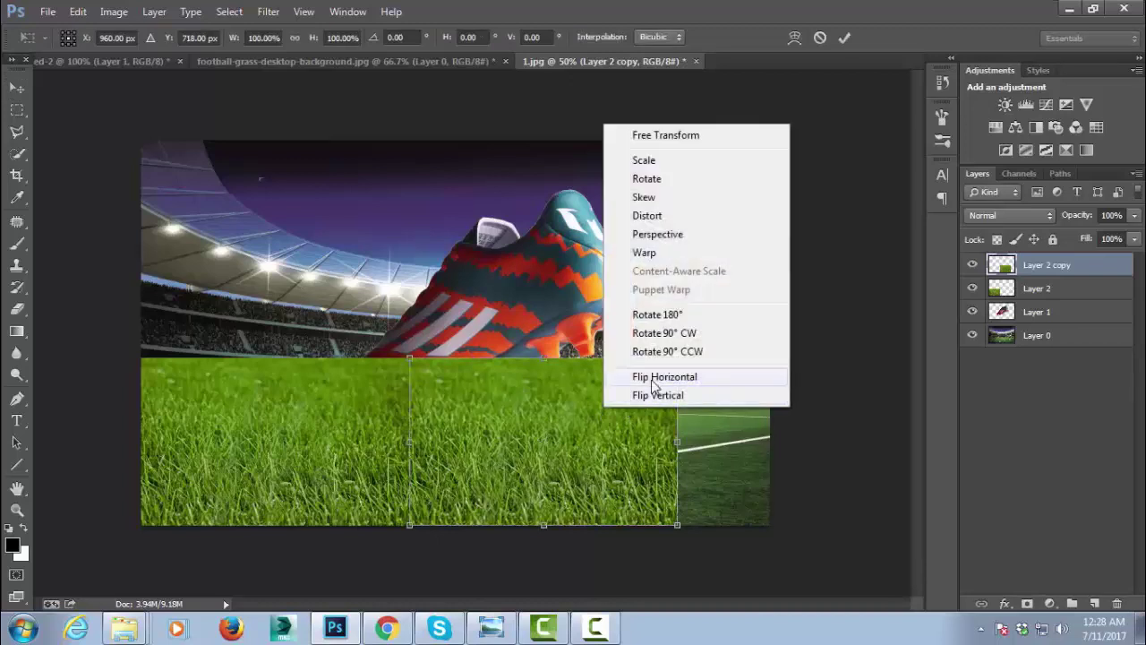
{"action": "left_click", "coordinate": [650, 380]}
{"action": "key", "text": "Return"}
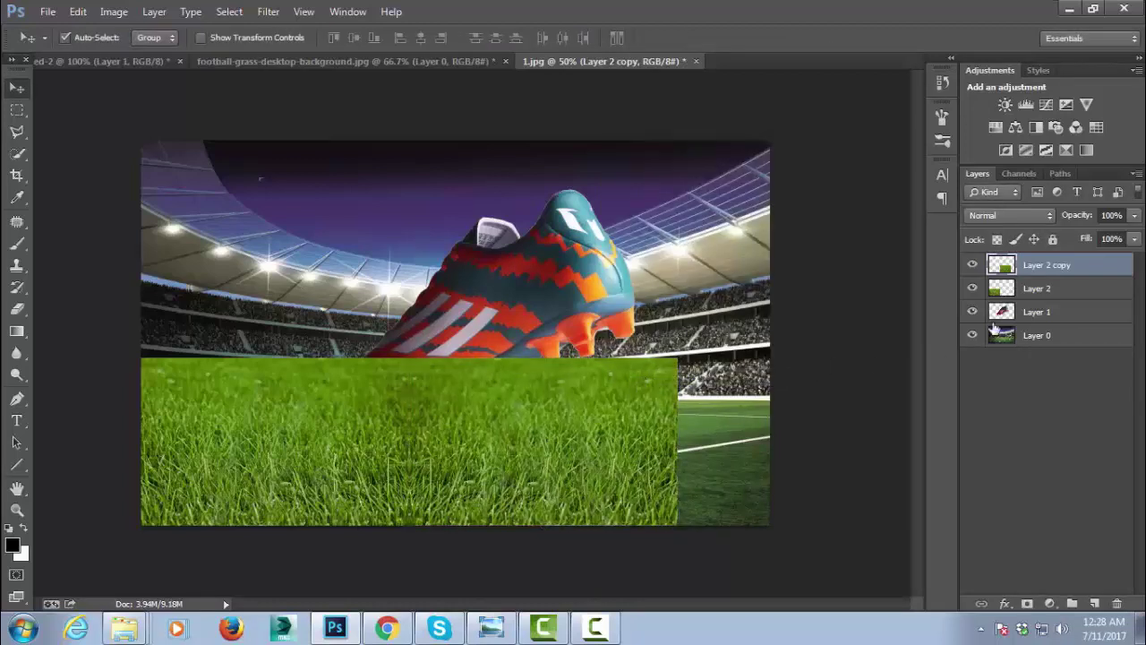
Merge the two grass layers and stretch the result across the full image width
{"action": "left_click", "coordinate": [1049, 292], "text": "shift"}
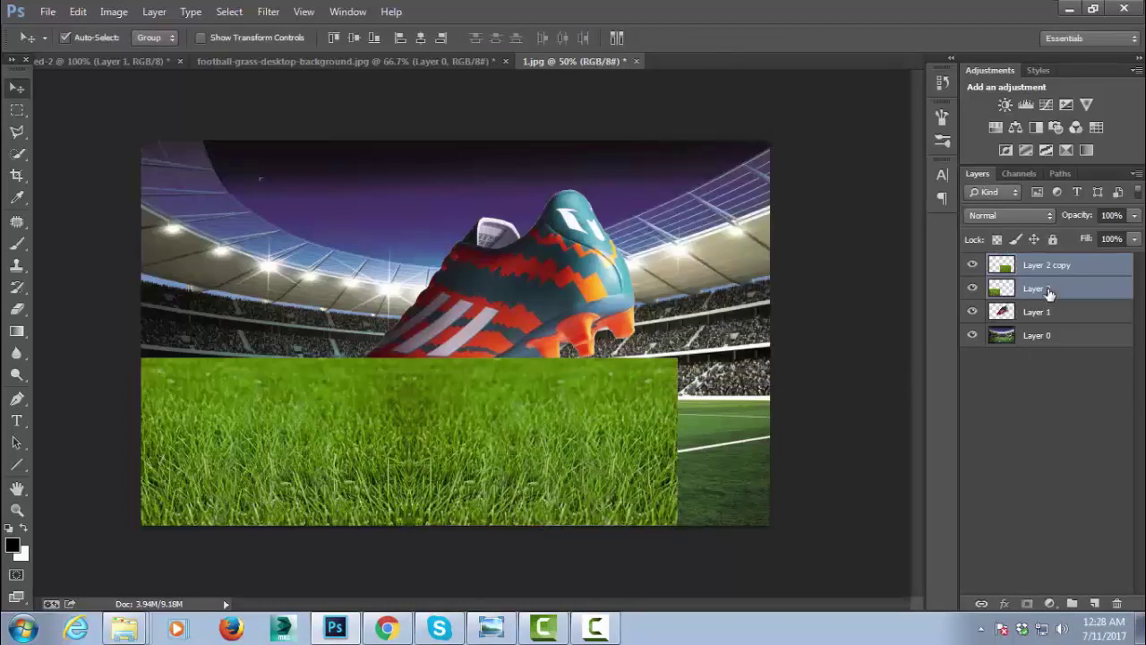
{"action": "left_click", "coordinate": [1062, 266]}
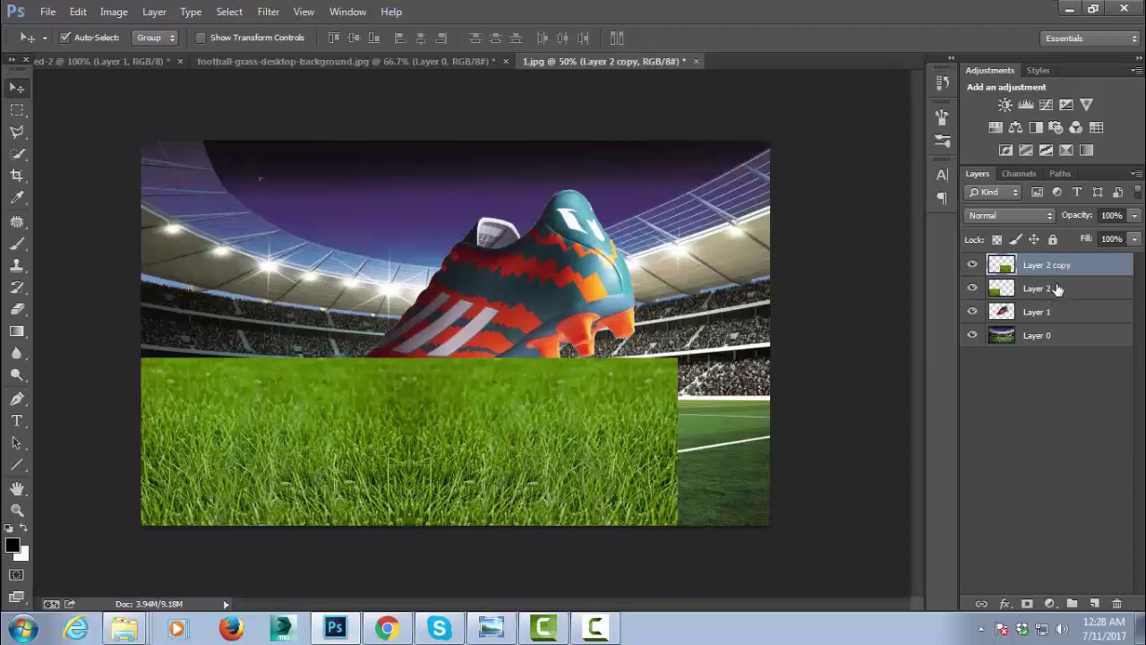
{"action": "left_click", "coordinate": [1058, 288], "text": "shift"}
{"action": "key", "text": "ctrl+e"}
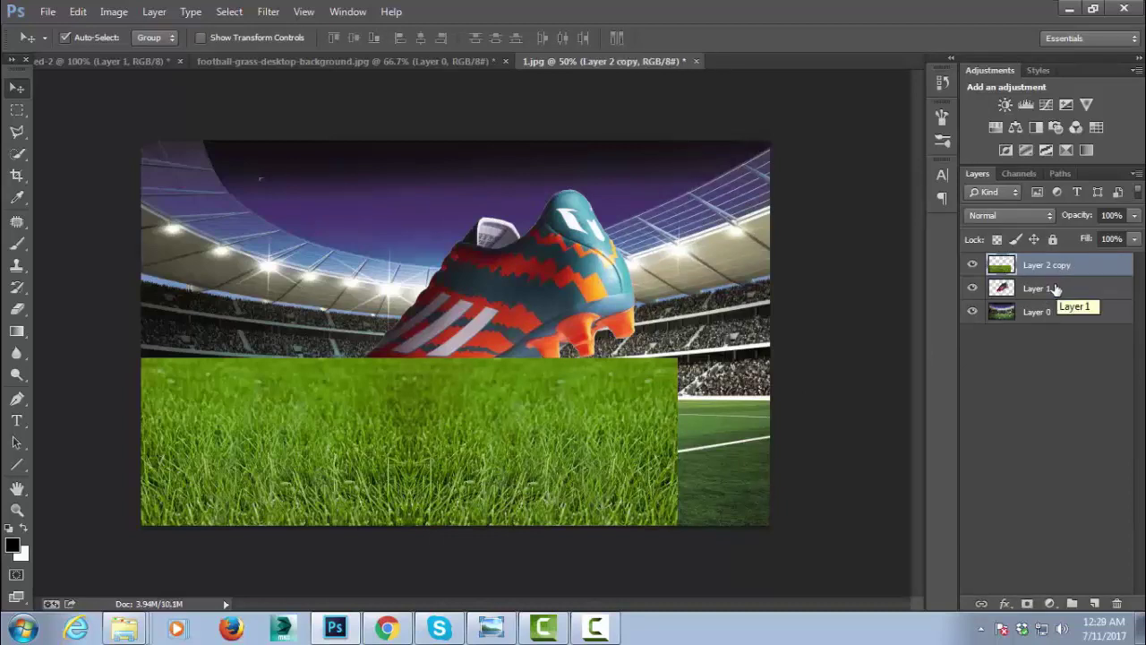
{"action": "key", "text": "ctrl+t"}
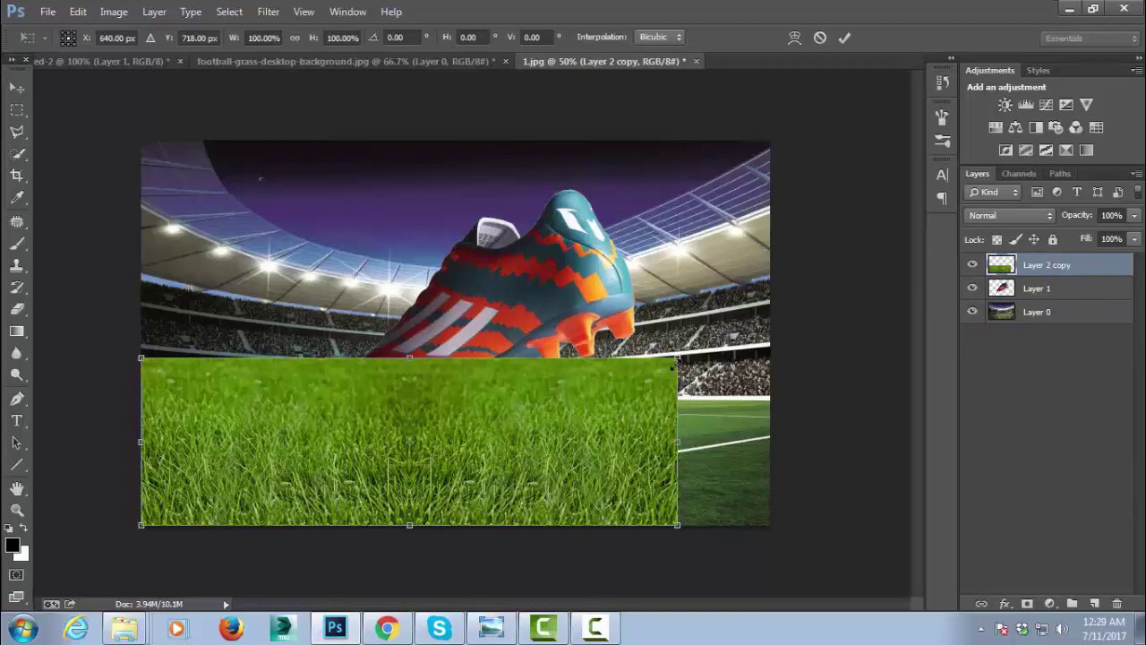
{"action": "left_click_drag", "start_coordinate": [638, 384], "coordinate": [694, 379]}
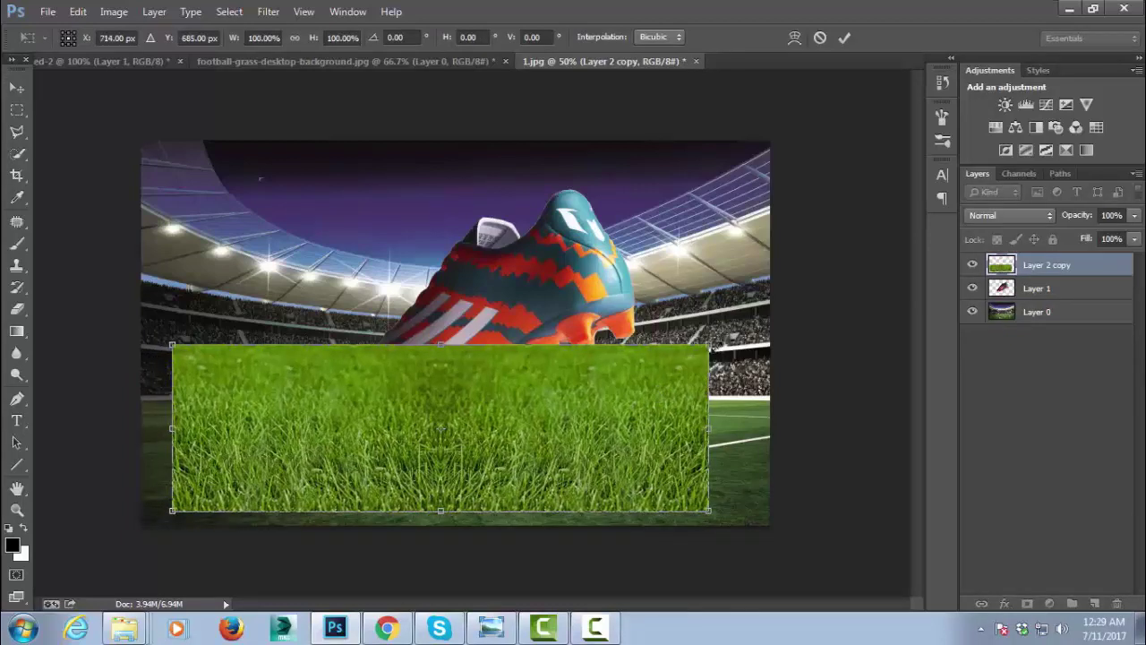
{"action": "left_click_drag", "start_coordinate": [679, 387], "coordinate": [693, 394]}
{"action": "left_click_drag", "start_coordinate": [748, 337], "coordinate": [771, 333]}
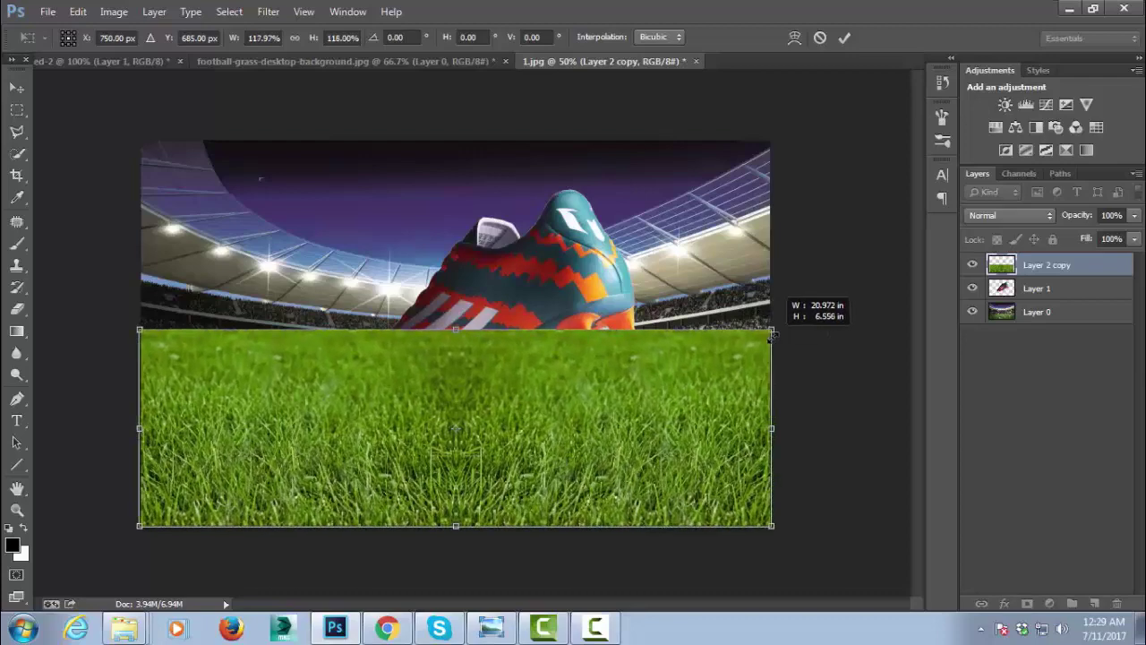
{"action": "key", "text": "Return"}
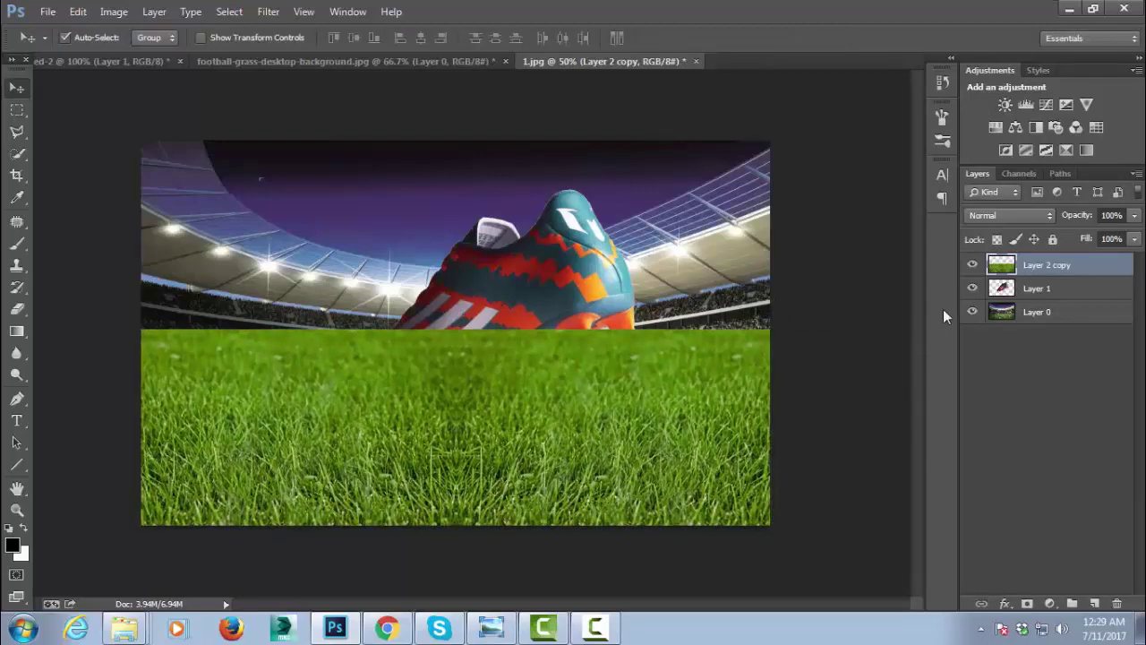
Move the grass below the boot layer and desaturate it to -100
{"action": "left_click_drag", "start_coordinate": [1061, 271], "coordinate": [1073, 307]}
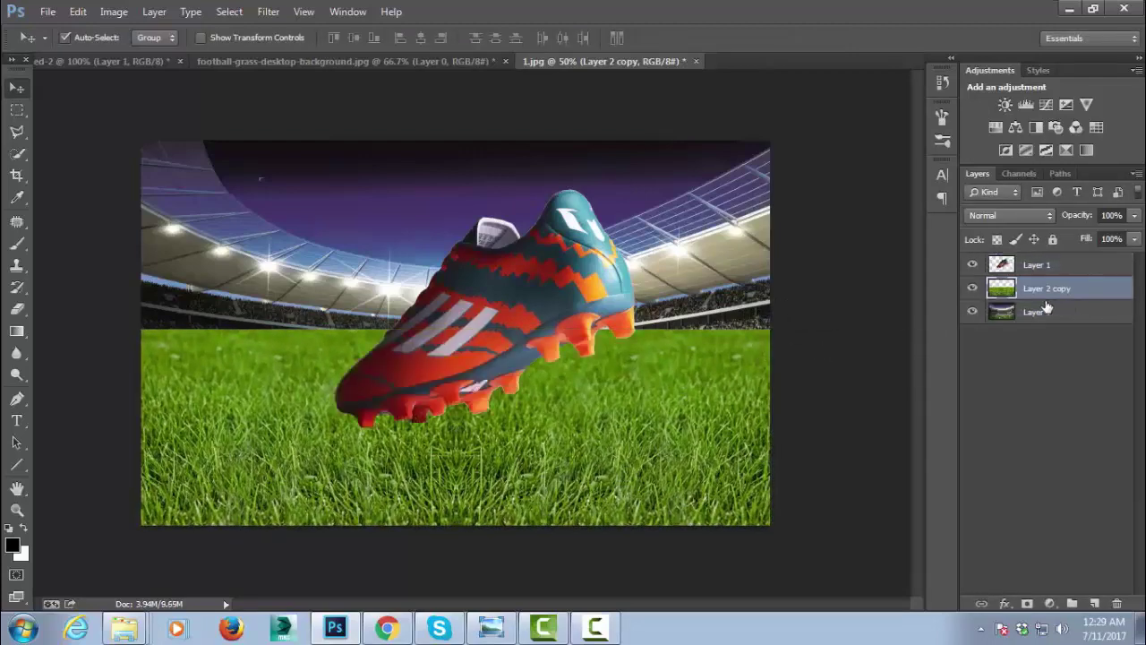
{"action": "key", "text": "ctrl+u"}
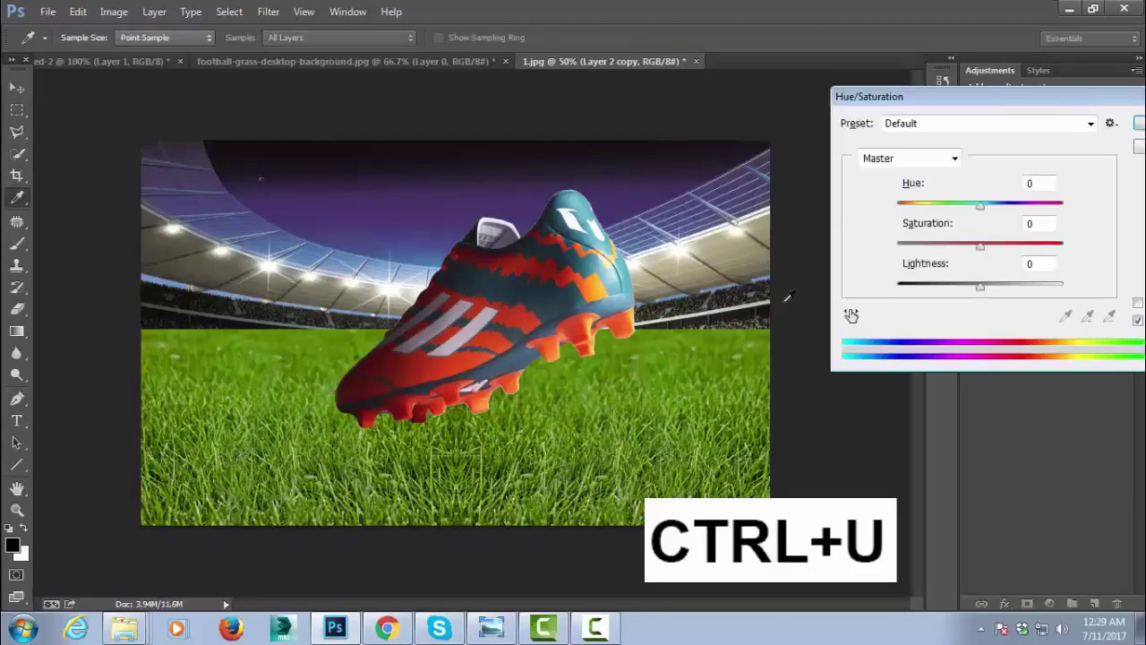
{"action": "mouse_move", "coordinate": [976, 253]}
{"action": "left_mouse_down"}
{"action": "mouse_move", "coordinate": [889, 256]}
{"action": "mouse_move", "coordinate": [902, 261]}
{"action": "left_mouse_up"}
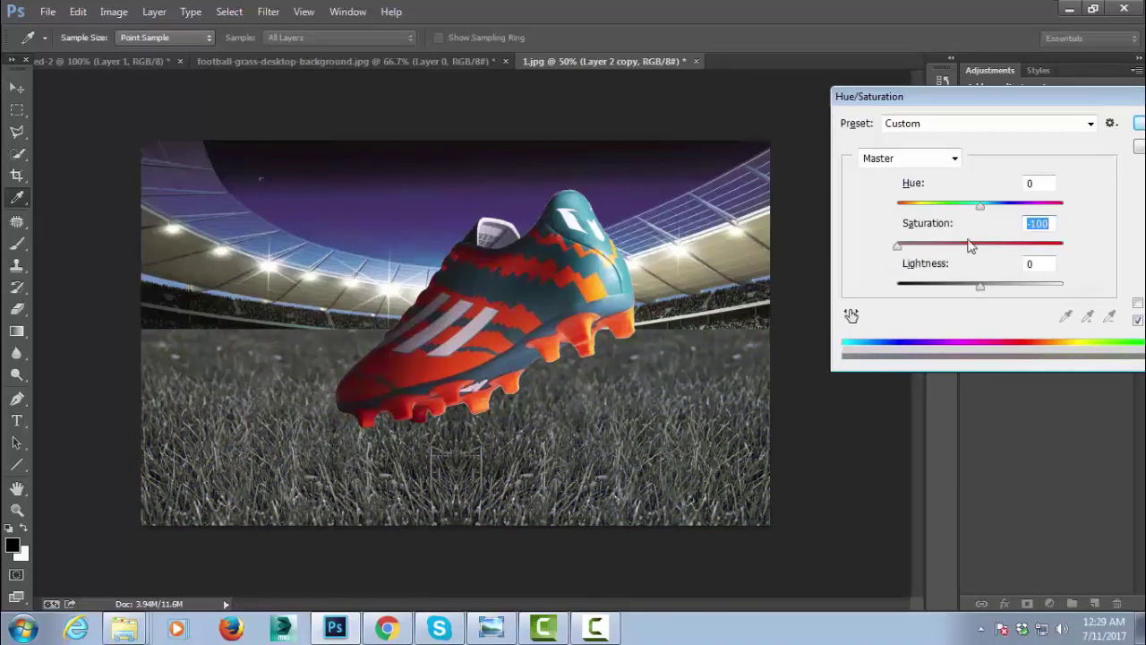
{"action": "left_click", "coordinate": [1140, 125]}
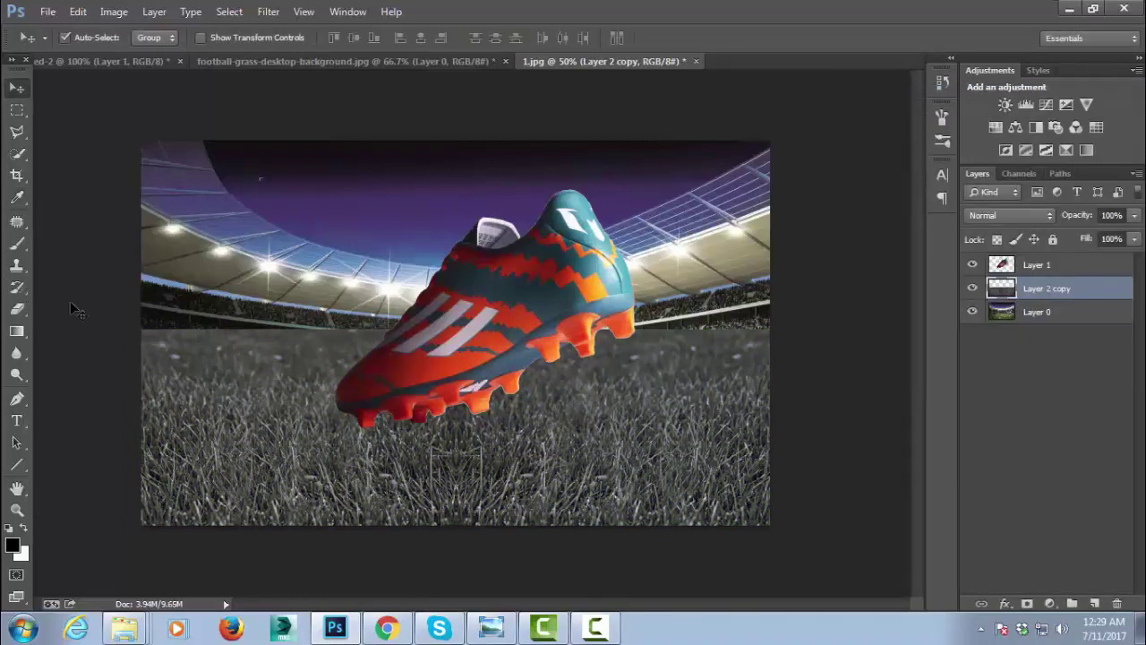
Erase the grass top over the stands with a size 150 eraser
{"action": "left_click", "coordinate": [16, 308]}
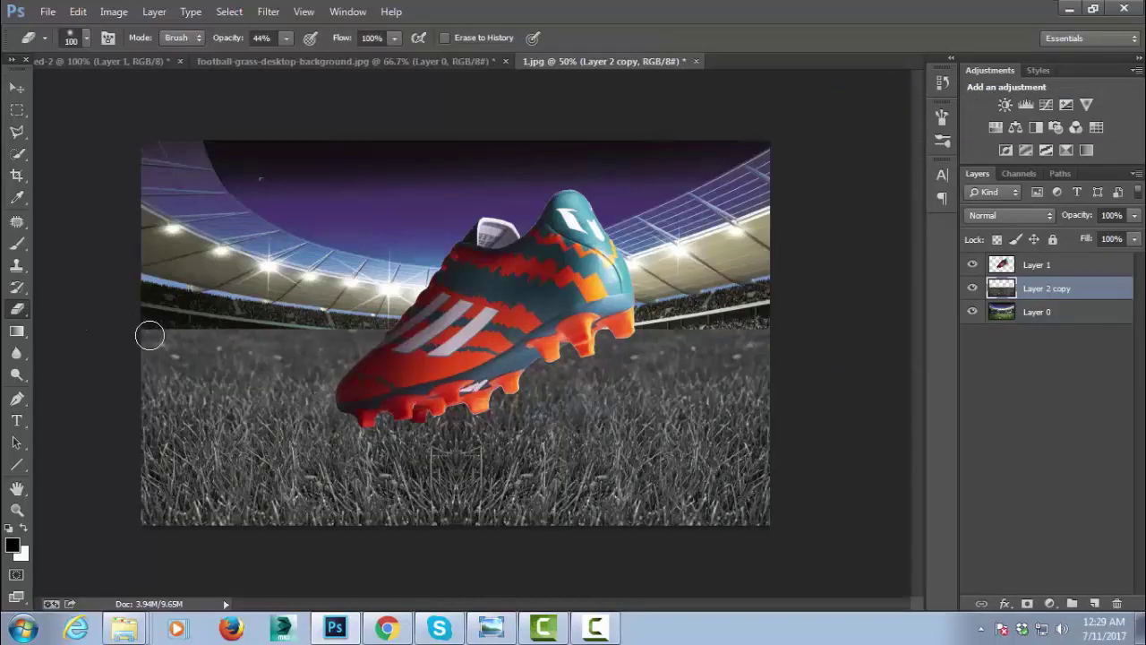
{"action": "key", "text": "bracketright"}
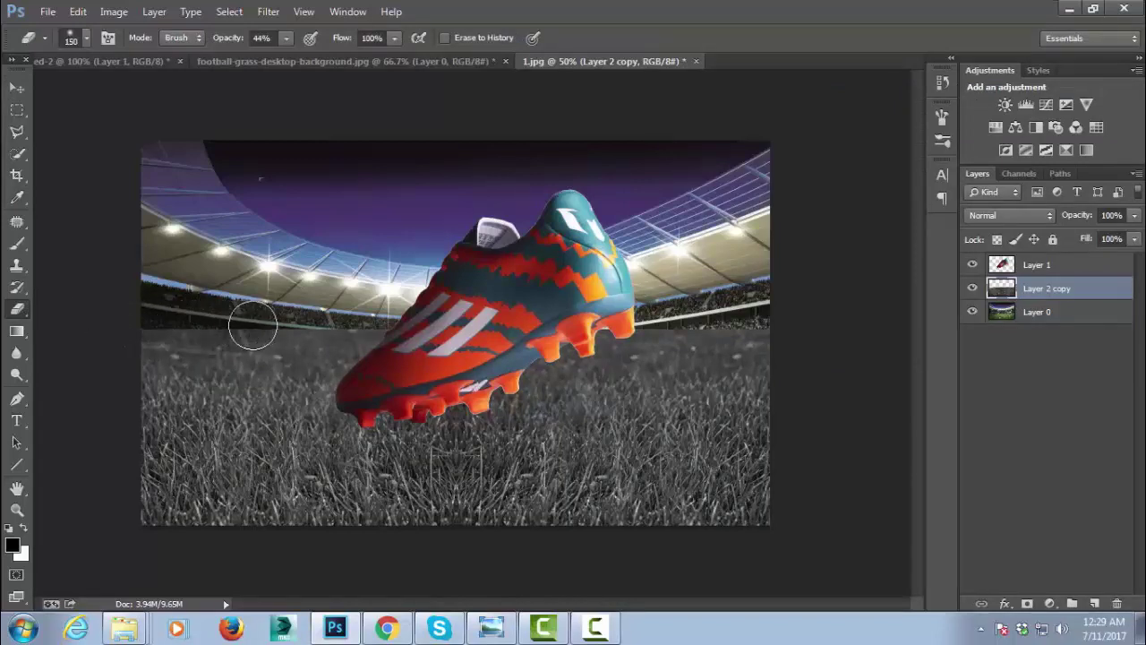
{"action": "mouse_move", "coordinate": [242, 319]}
{"action": "left_mouse_down"}
{"action": "mouse_move", "coordinate": [371, 320]}
{"action": "mouse_move", "coordinate": [224, 328]}
{"action": "mouse_move", "coordinate": [792, 335]}
{"action": "mouse_move", "coordinate": [537, 337]}
{"action": "mouse_move", "coordinate": [776, 348]}
{"action": "mouse_move", "coordinate": [217, 345]}
{"action": "mouse_move", "coordinate": [217, 332]}
{"action": "mouse_move", "coordinate": [371, 287]}
{"action": "left_mouse_up"}
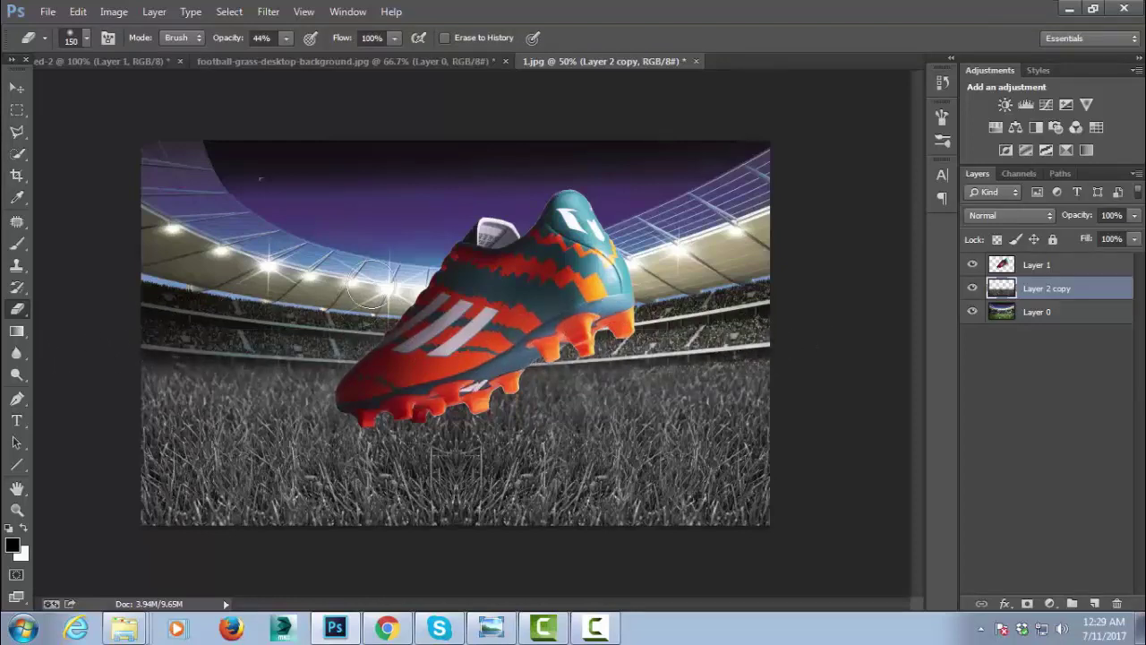
{"action": "left_click", "coordinate": [1072, 321]}
Duplicate Layer 0 as Layer 0 copy and darken it with a Curves adjustment
{"action": "right_click", "coordinate": [1072, 327]}
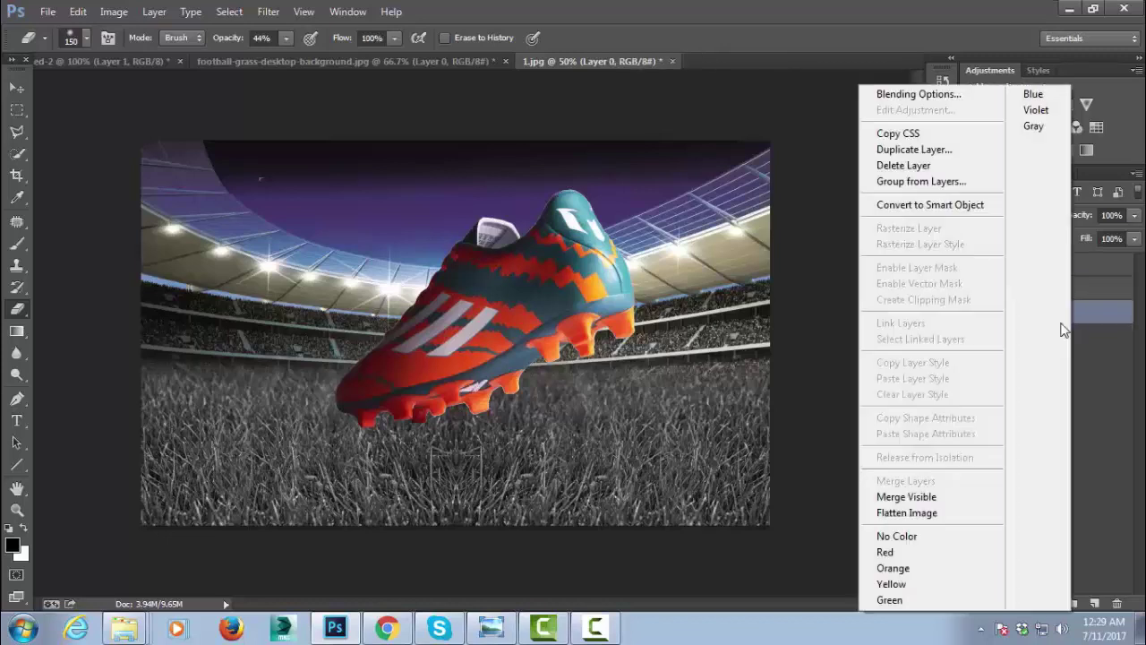
{"action": "left_click", "coordinate": [922, 150]}
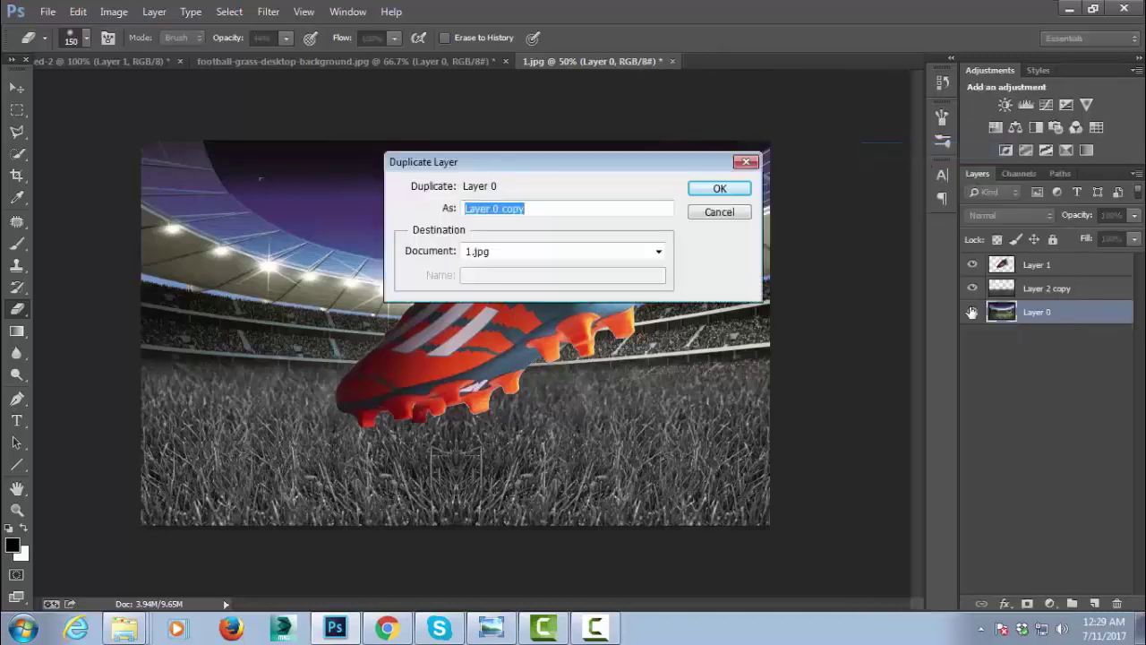
{"action": "left_click", "coordinate": [745, 194]}
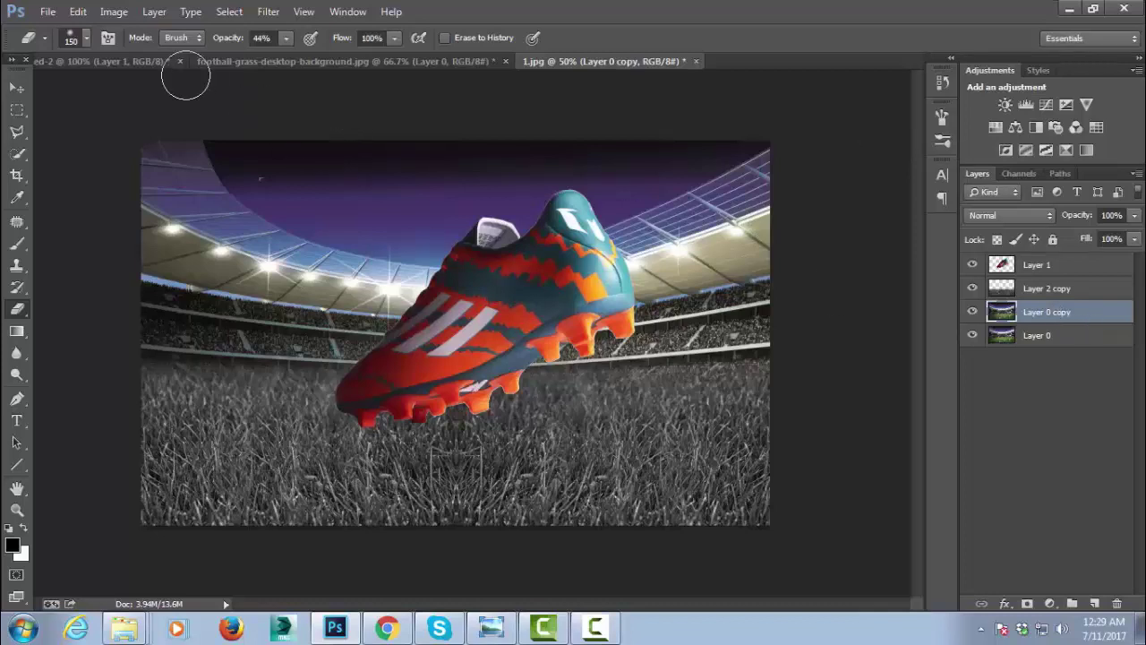
{"action": "left_click", "coordinate": [115, 13]}
{"action": "mouse_move", "coordinate": [138, 54]}
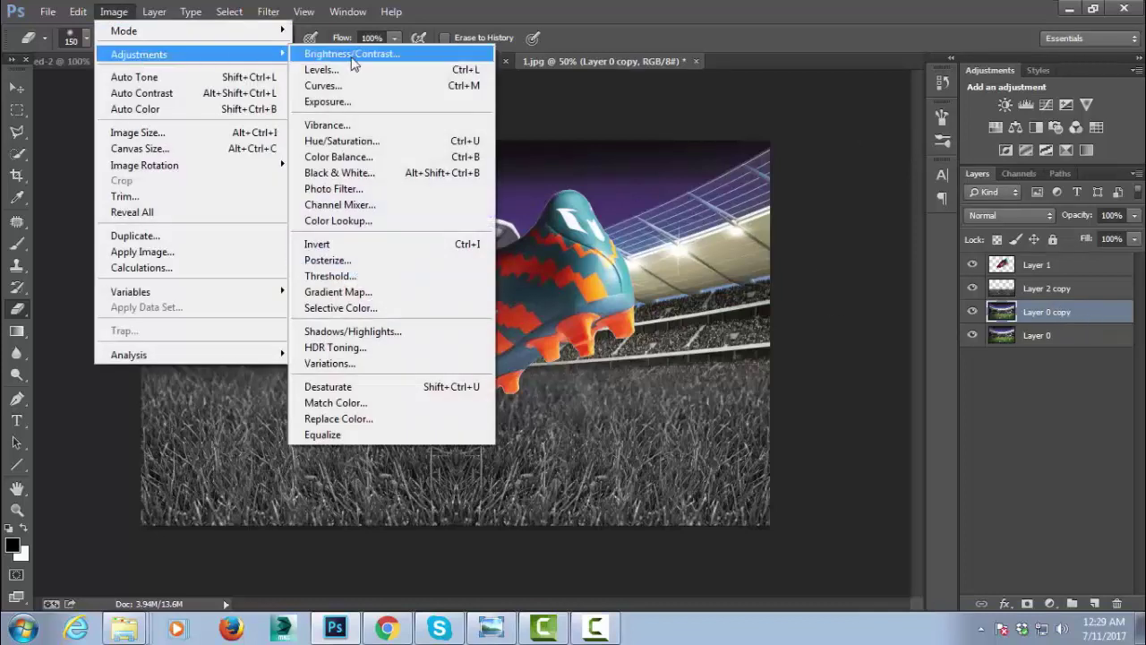
{"action": "left_click", "coordinate": [387, 85]}
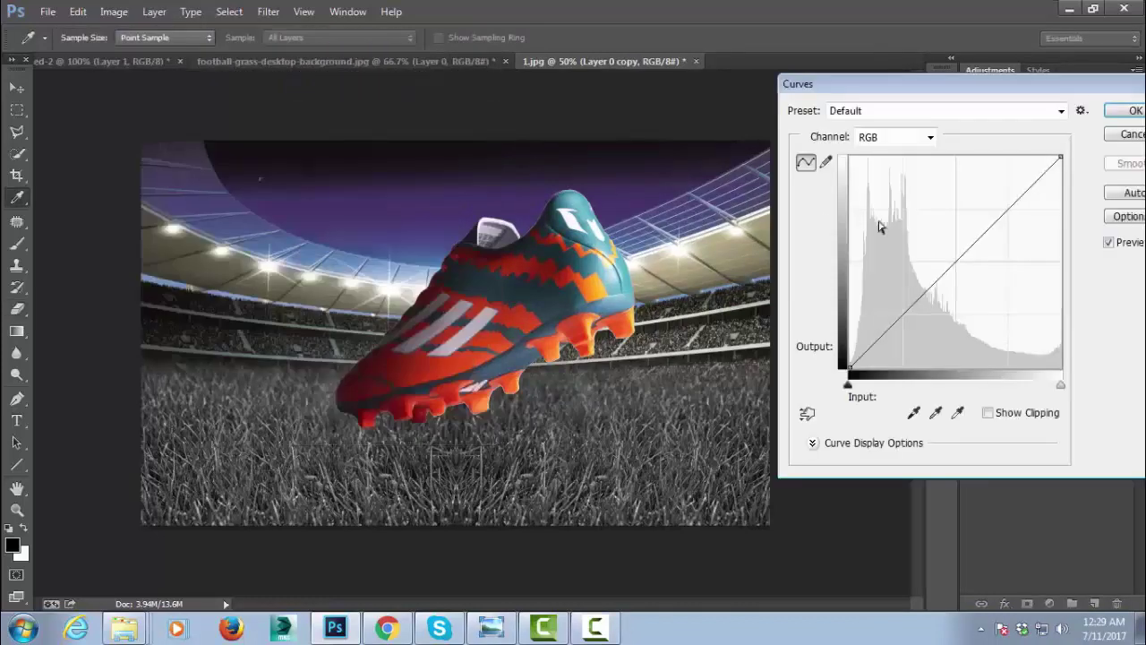
{"action": "left_click_drag", "start_coordinate": [958, 265], "coordinate": [975, 301]}
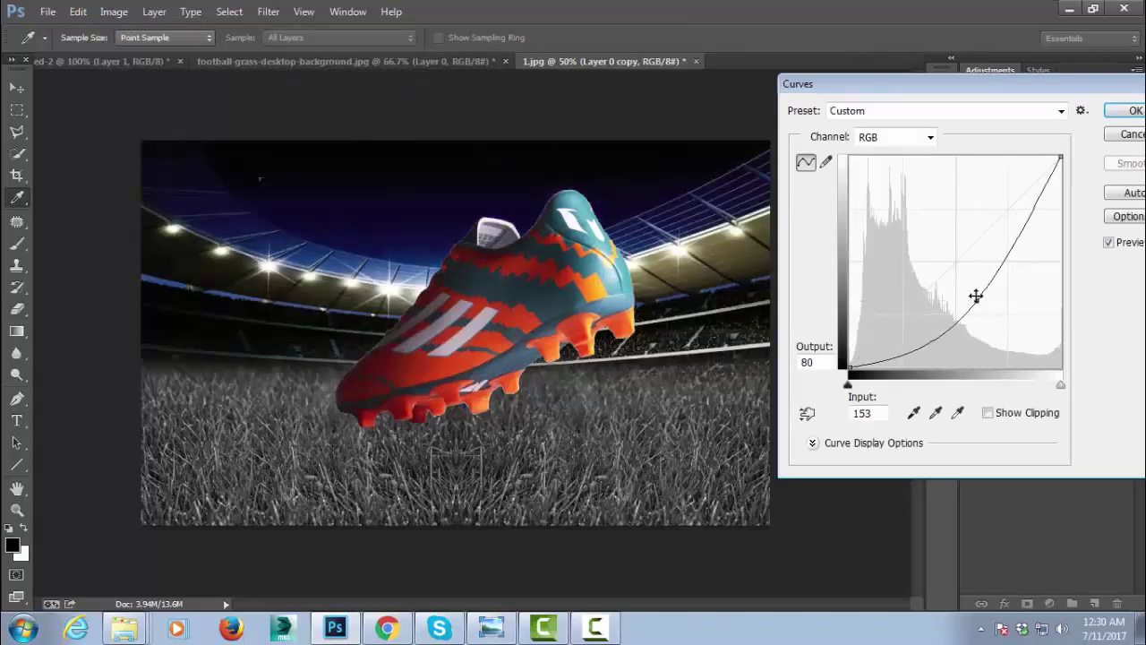
{"action": "left_click", "coordinate": [1130, 114]}
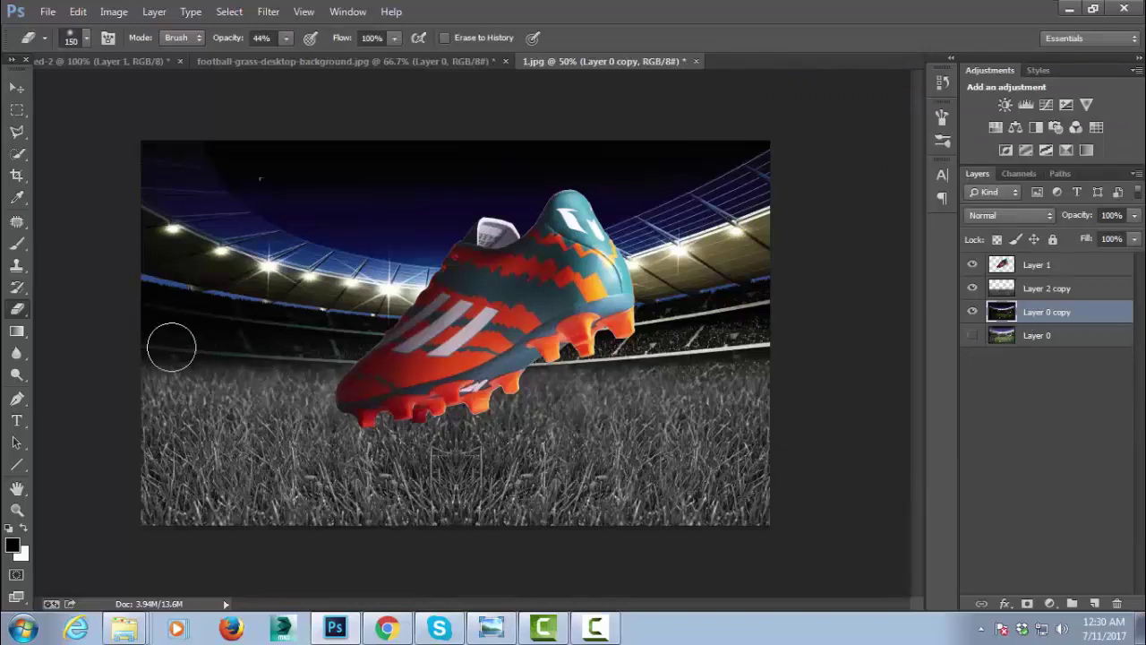
Softly fade the top edge of the grass with a 44% eraser
{"action": "left_click_drag", "start_coordinate": [158, 365], "coordinate": [180, 357]}
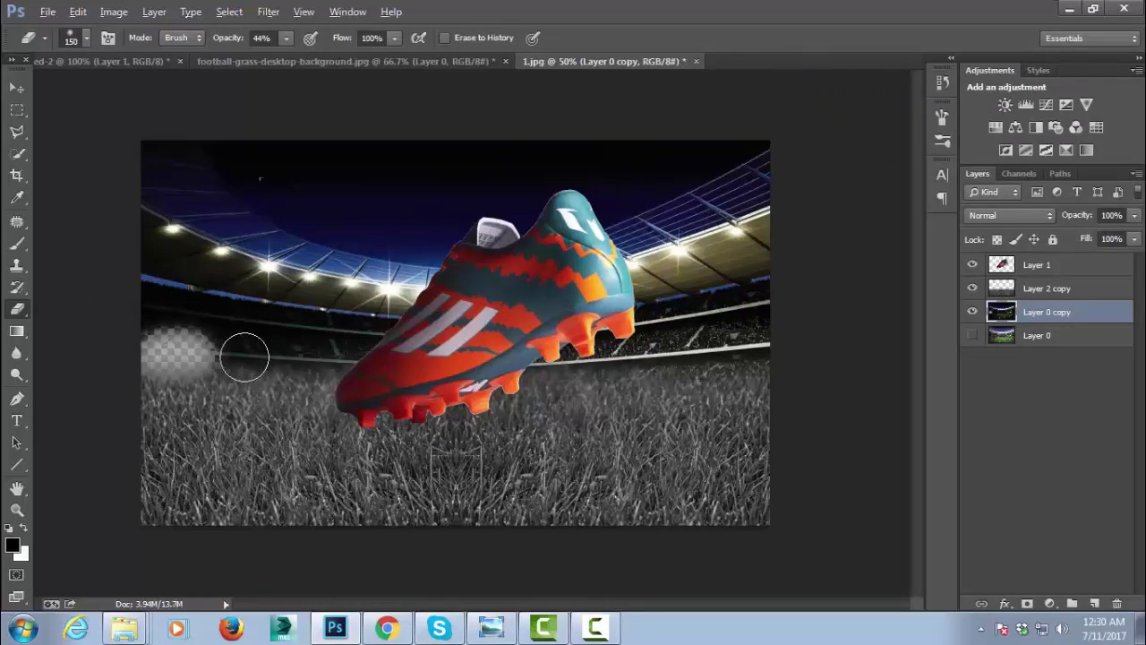
{"action": "key", "text": "ctrl+z"}
{"action": "left_click", "coordinate": [1043, 296]}
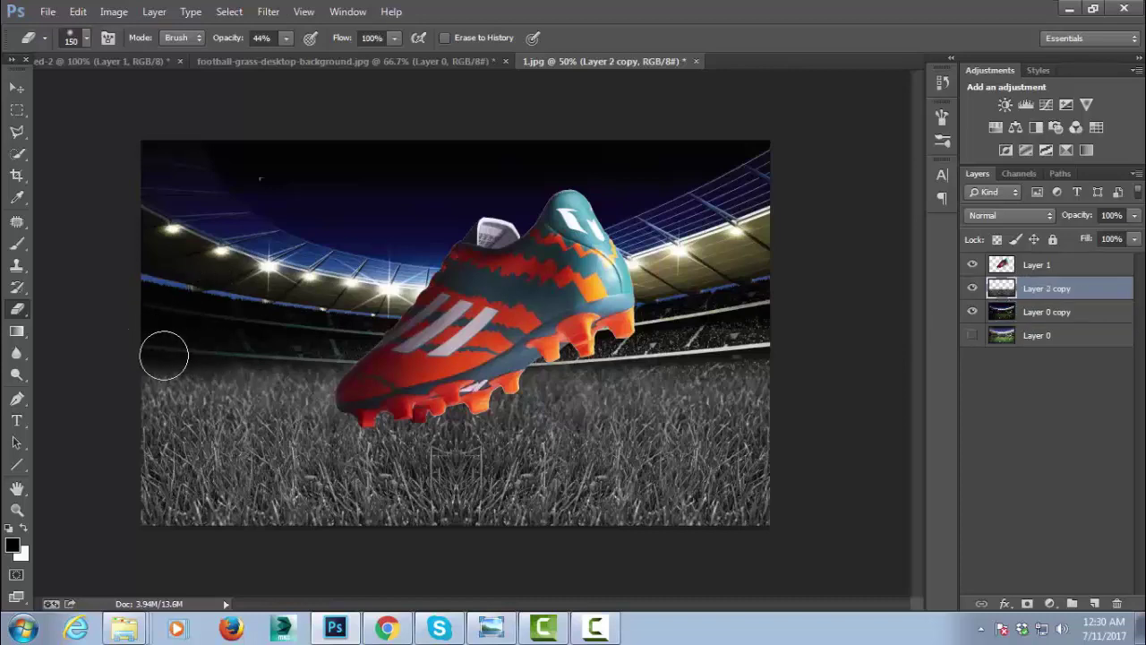
{"action": "left_click_drag", "start_coordinate": [130, 362], "coordinate": [652, 379]}
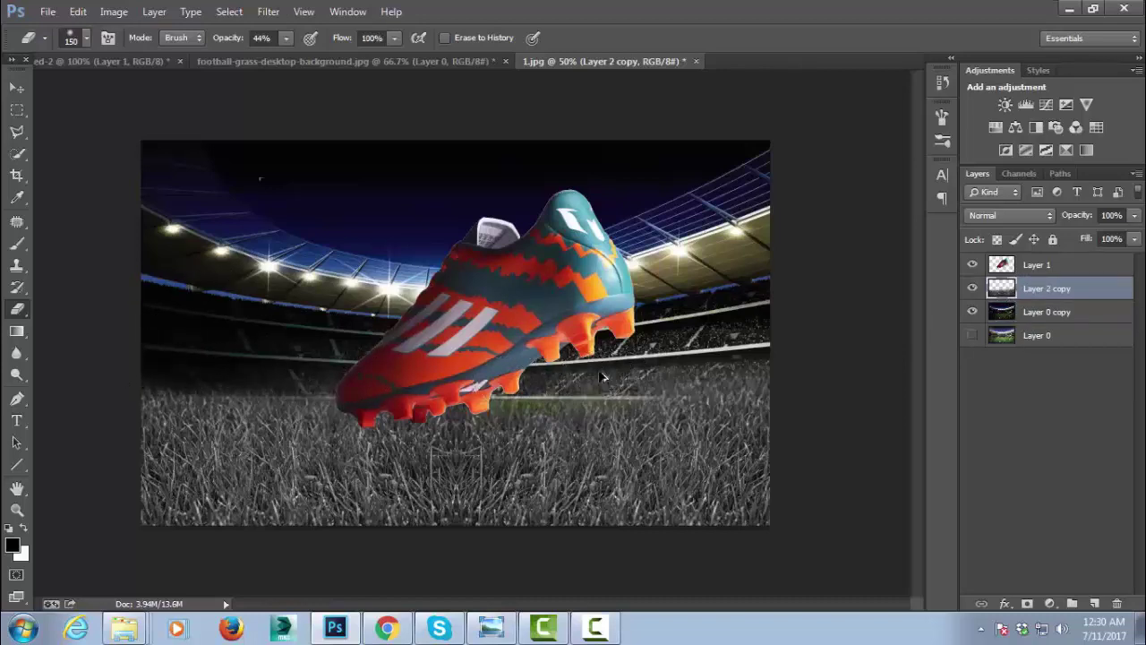
{"action": "left_click_drag", "start_coordinate": [601, 377], "coordinate": [796, 371]}
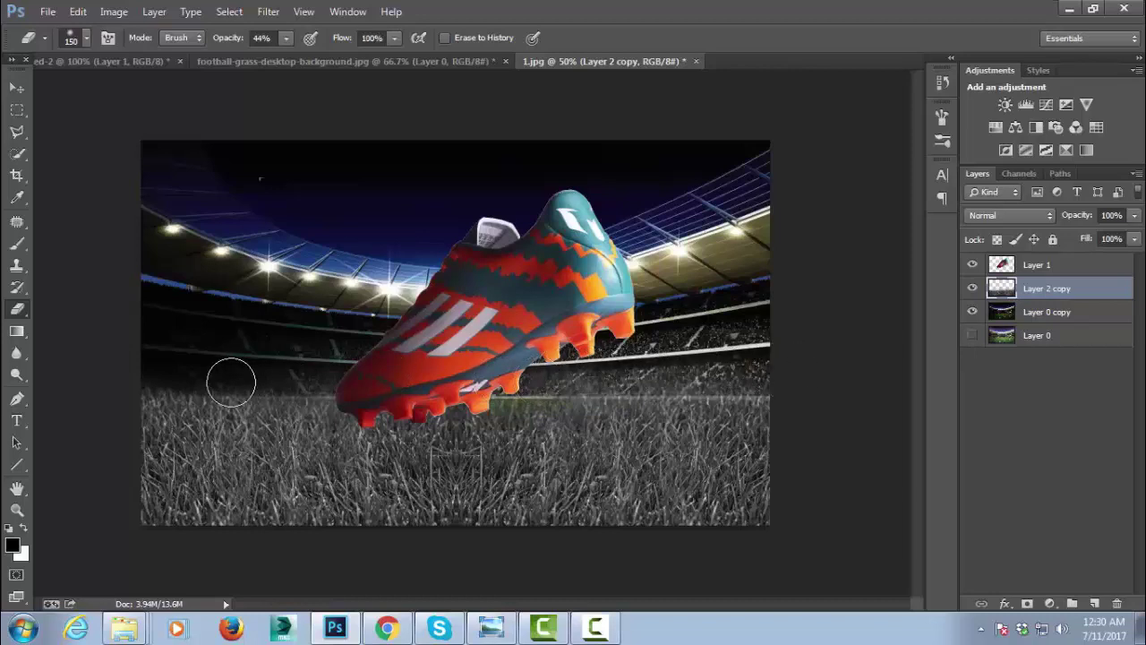
{"action": "left_click_drag", "start_coordinate": [143, 394], "coordinate": [782, 413]}
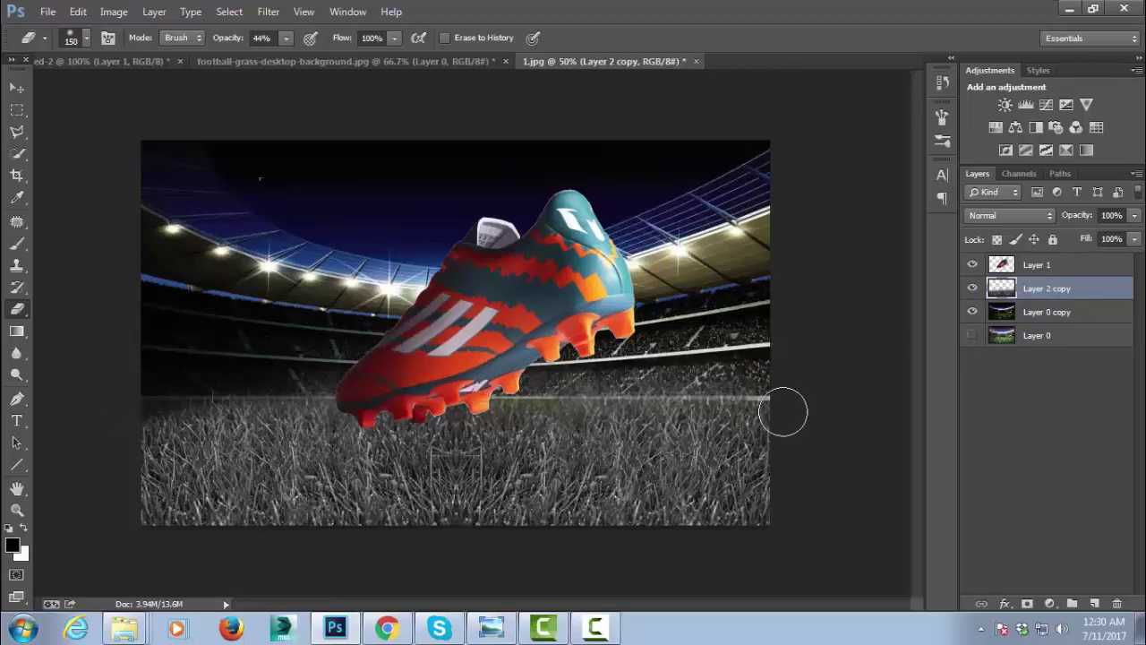
Hide the original stadium layer after comparing, keeping Layer 0 copy selected
{"action": "left_click", "coordinate": [972, 335]}
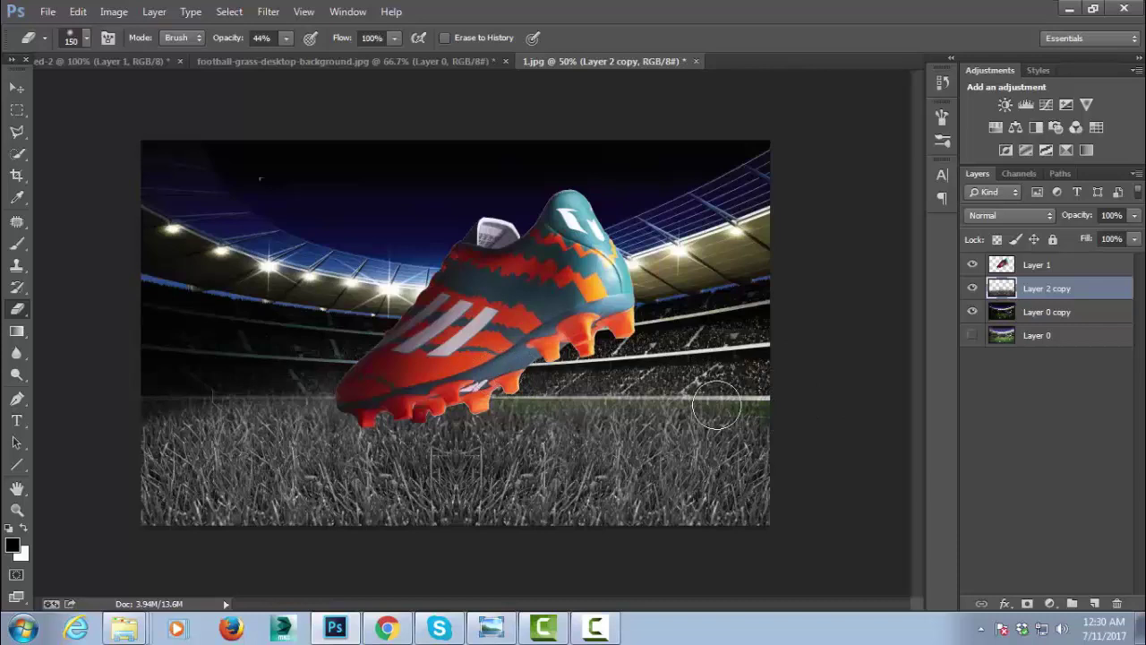
{"action": "left_click", "coordinate": [972, 312]}
{"action": "left_click", "coordinate": [972, 312]}
{"action": "left_click", "coordinate": [1081, 316]}
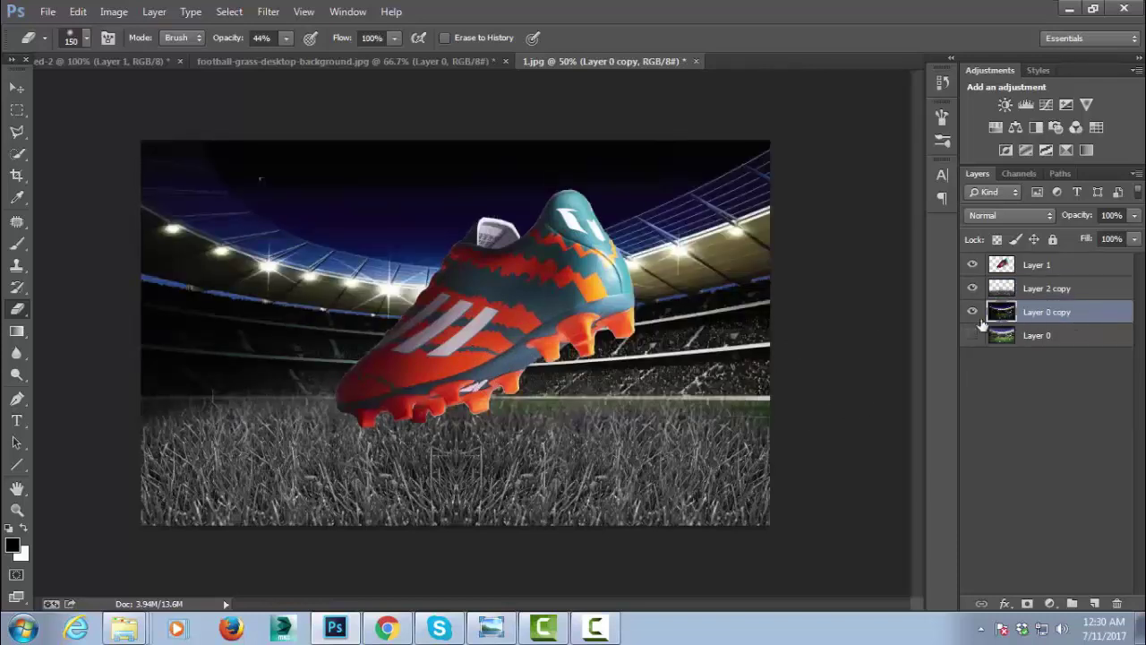
{"action": "left_click", "coordinate": [17, 109]}
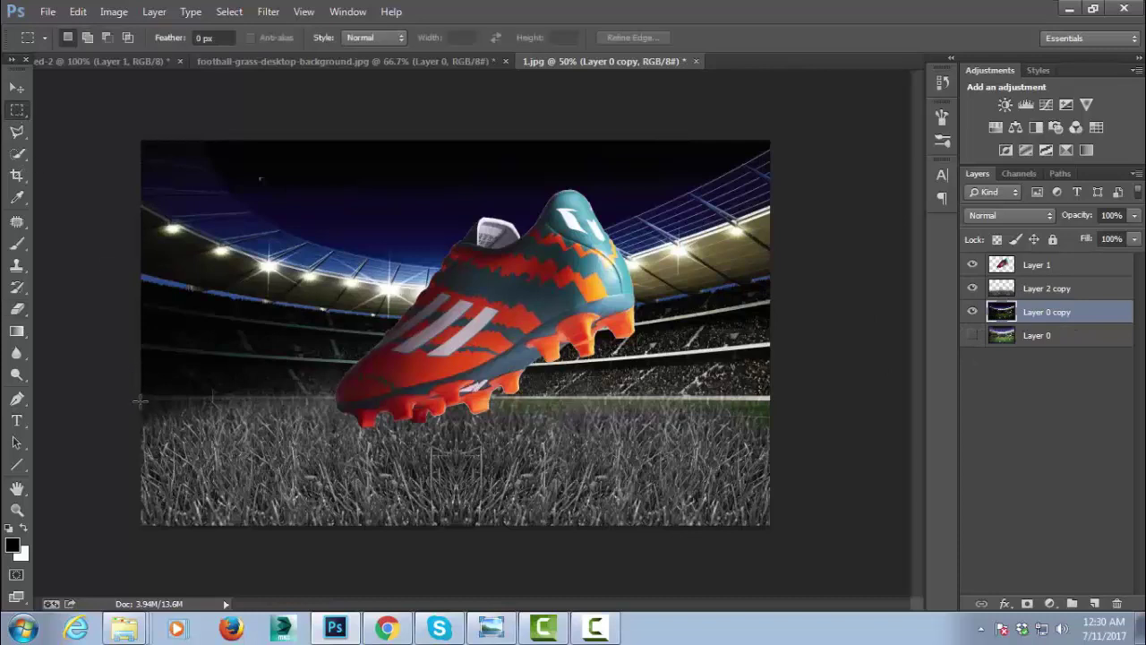
Copy the band along the grass top to a new Layer 2 and desaturate it to -100
{"action": "left_click_drag", "start_coordinate": [140, 400], "coordinate": [779, 458]}
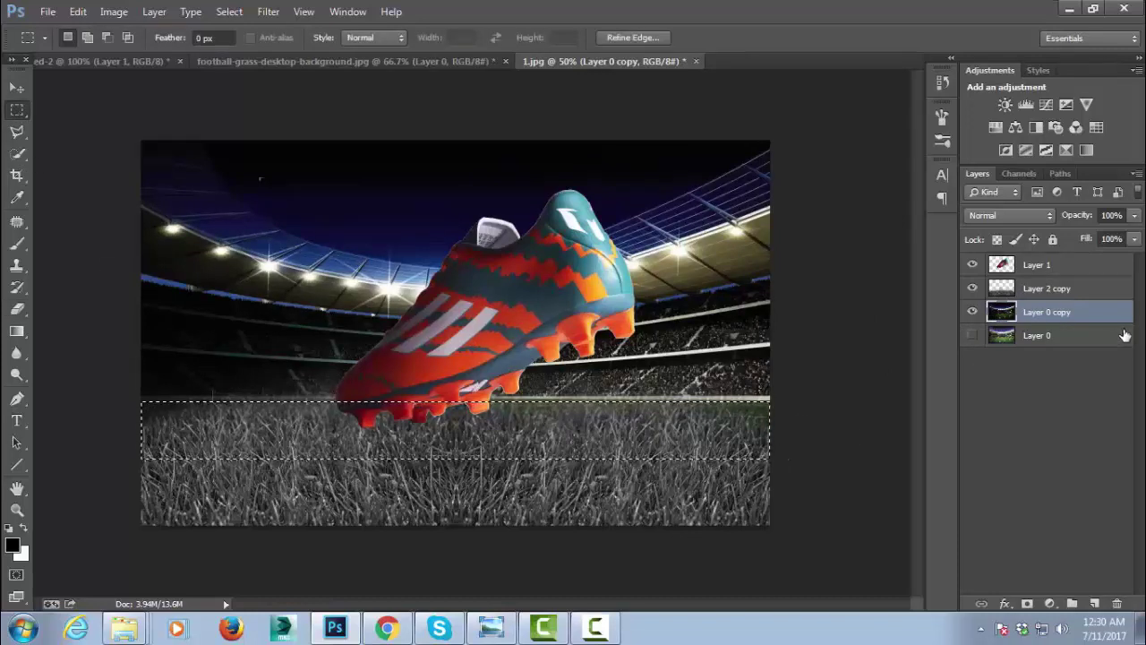
{"action": "key", "text": "ctrl+j"}
{"action": "key", "text": "ctrl+u"}
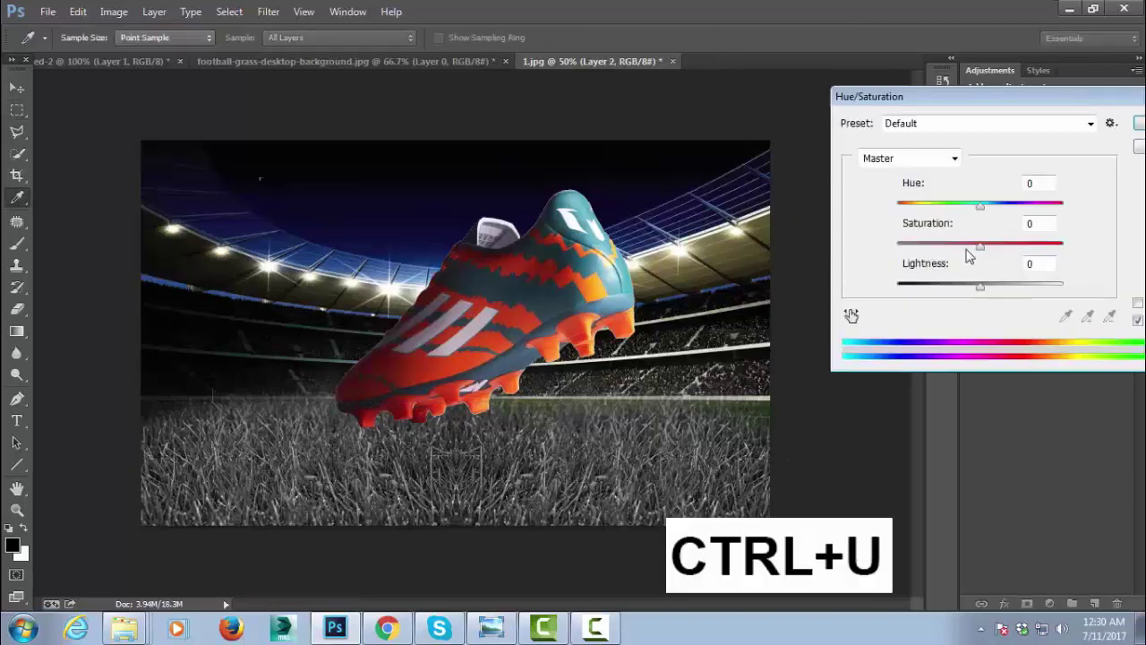
{"action": "left_click_drag", "start_coordinate": [983, 252], "coordinate": [887, 253]}
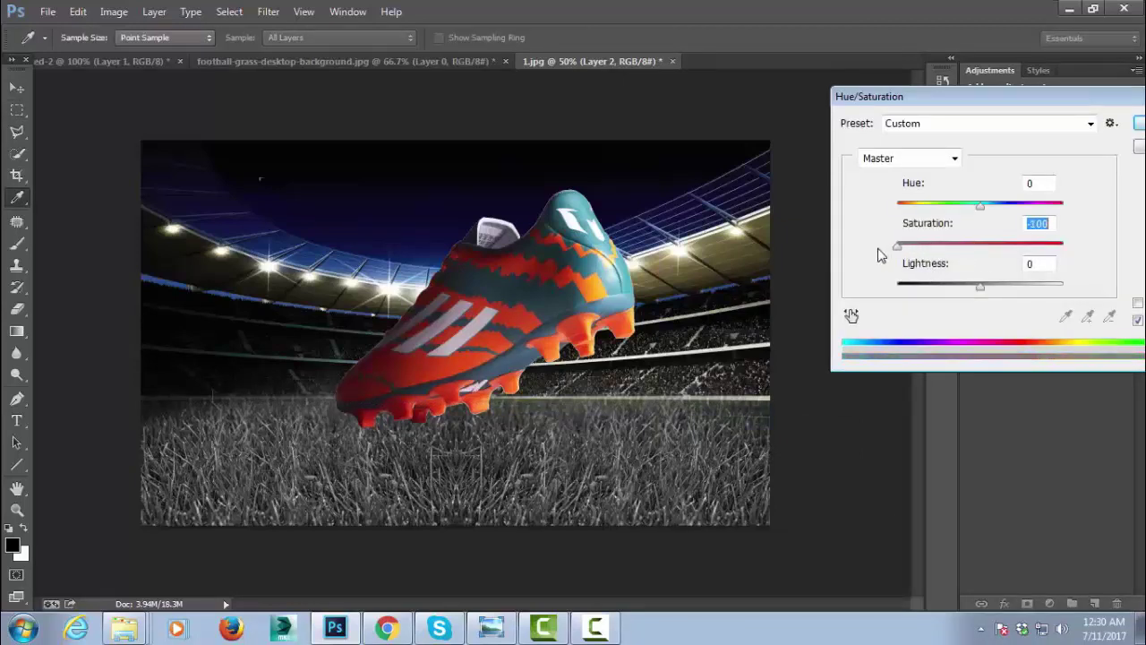
{"action": "left_click", "coordinate": [1138, 124]}
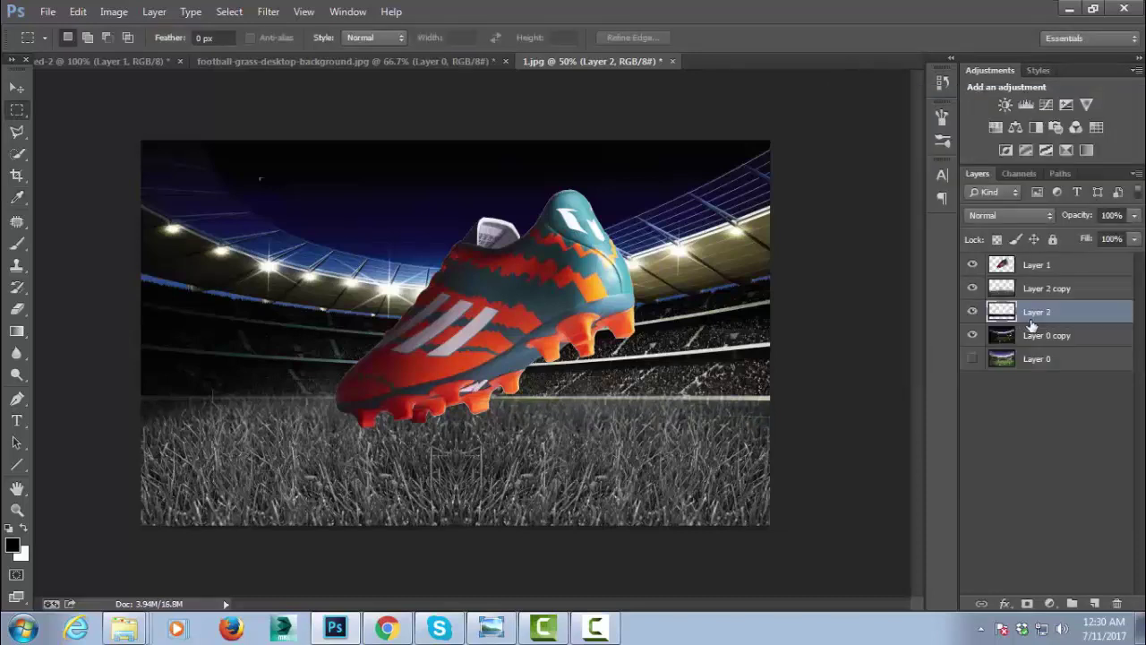
{"action": "left_click", "coordinate": [1039, 291]}
Erase Layer 2 copy grass under the heel and nudge the grey Layer 2 strip up slightly
{"action": "left_click", "coordinate": [16, 309]}
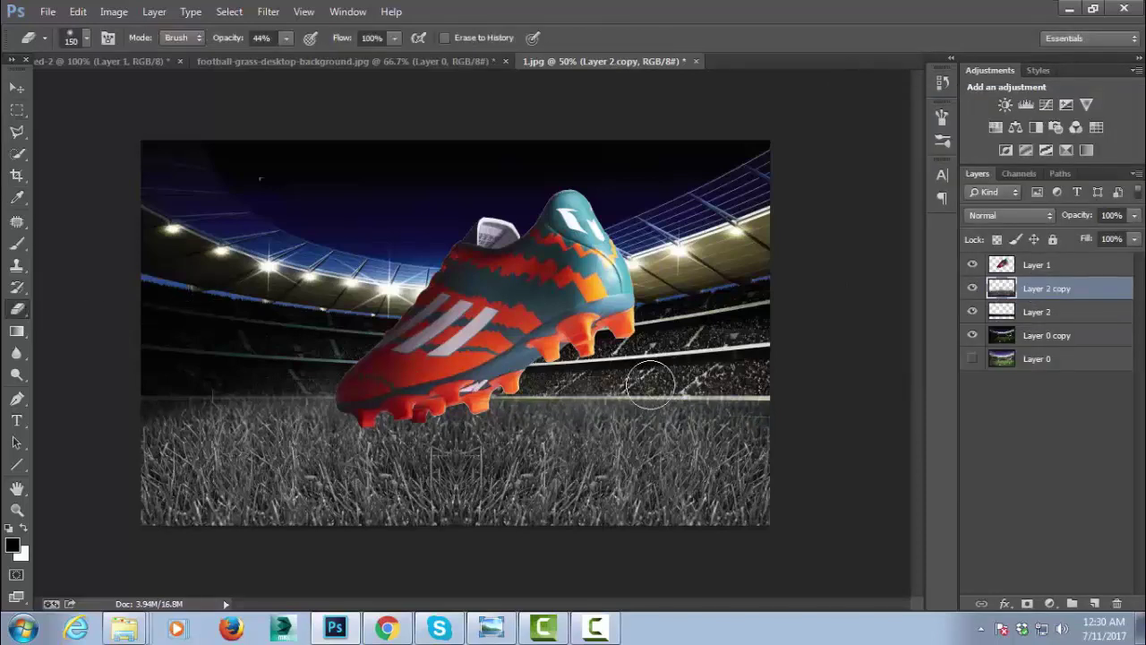
{"action": "left_click_drag", "start_coordinate": [536, 398], "coordinate": [475, 394]}
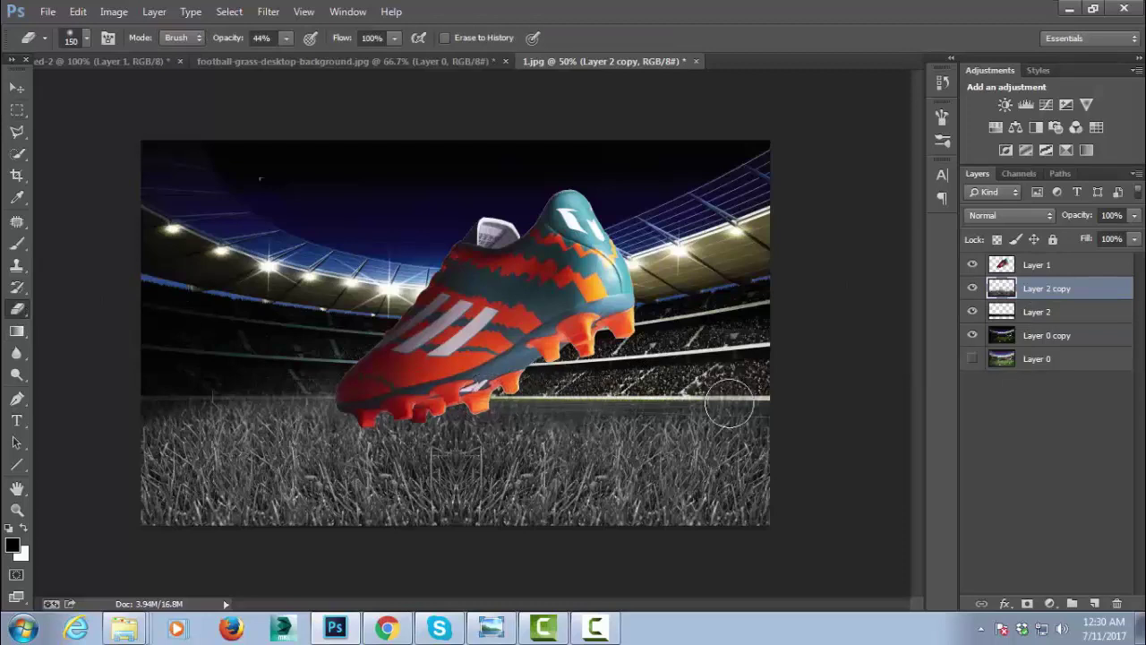
{"action": "left_click", "coordinate": [1039, 313]}
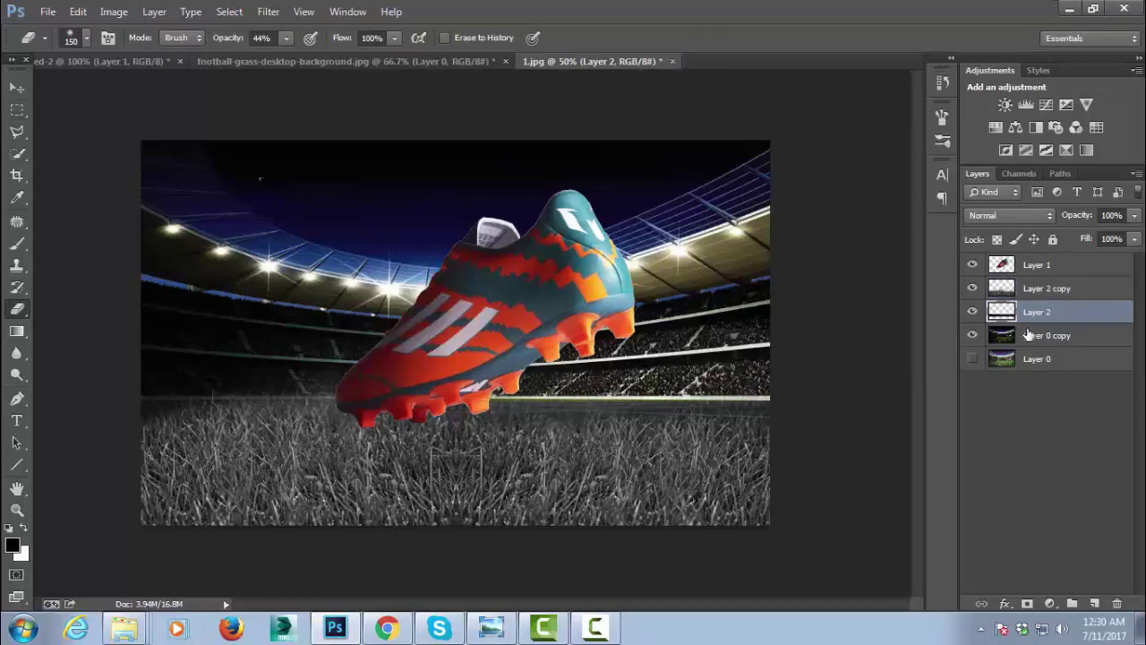
{"action": "key", "text": "ctrl+t"}
{"action": "left_click_drag", "start_coordinate": [456, 428], "coordinate": [457, 426]}
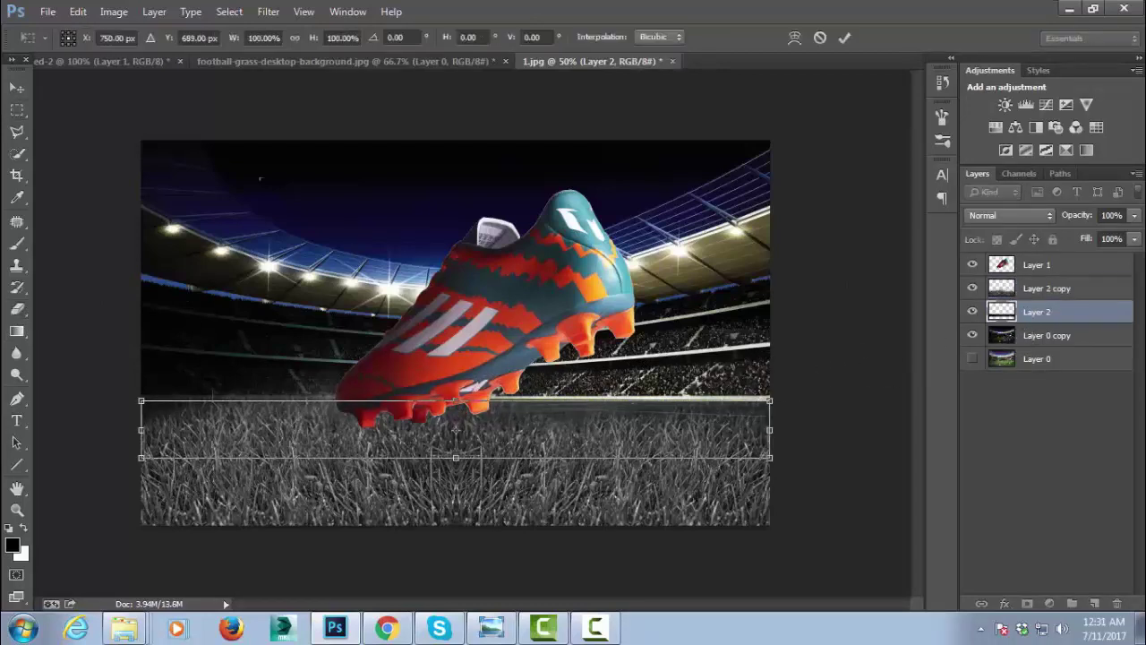
{"action": "key", "text": "Return"}
{"action": "key", "text": "e"}
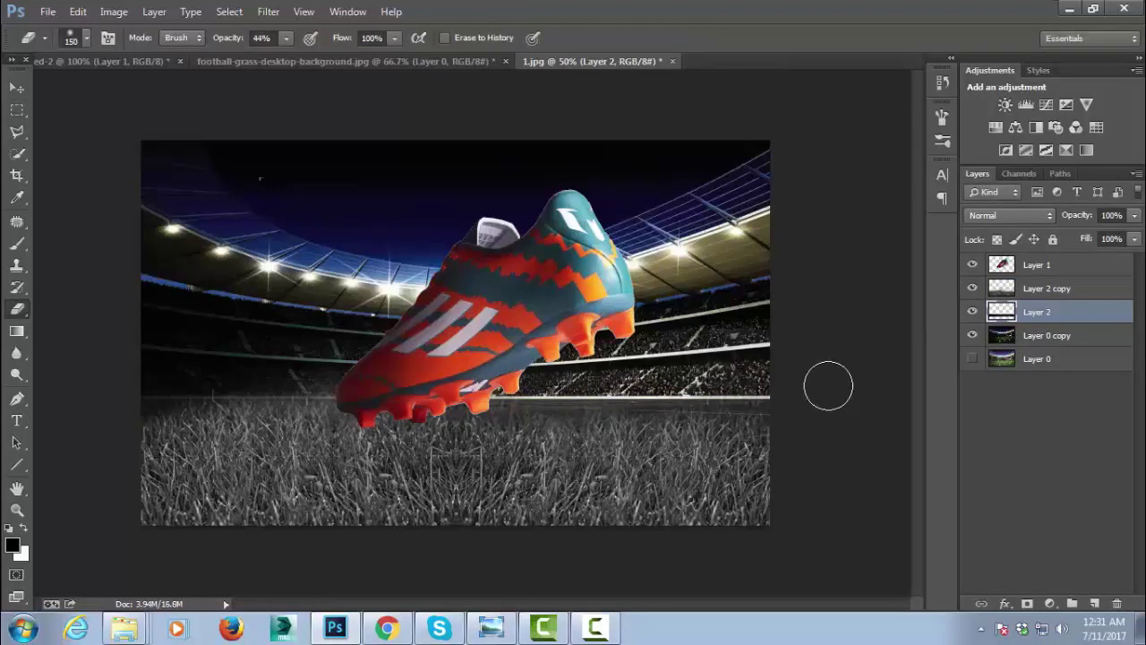
{"action": "left_click", "coordinate": [1049, 292]}
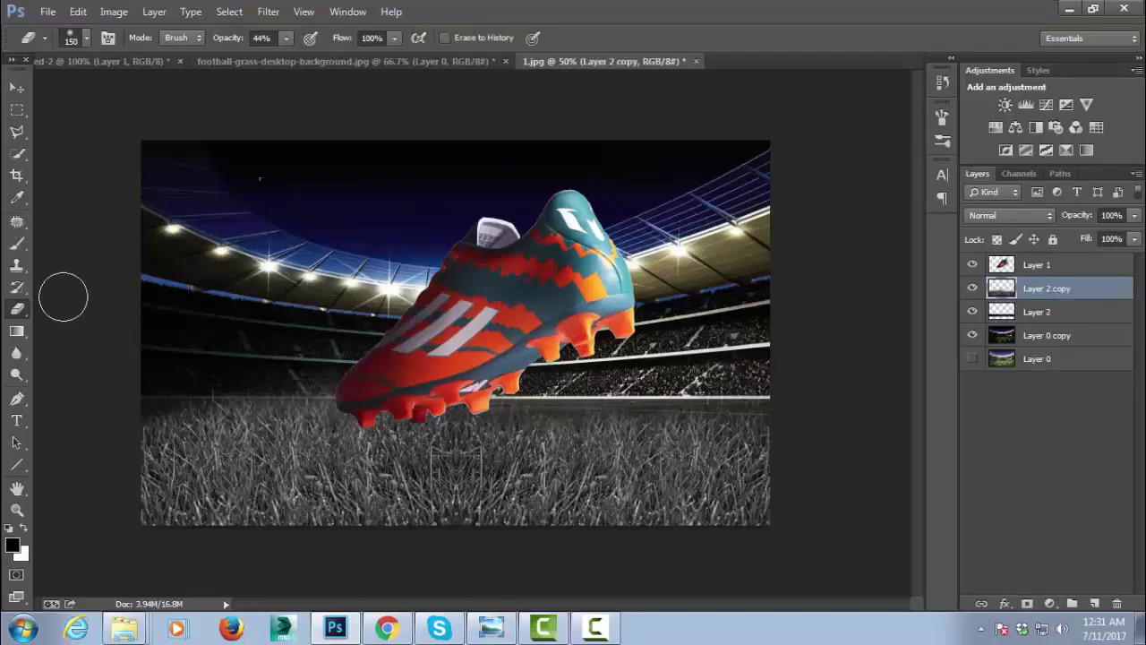
{"action": "left_click", "coordinate": [16, 152]}
{"action": "left_click", "coordinate": [16, 109]}
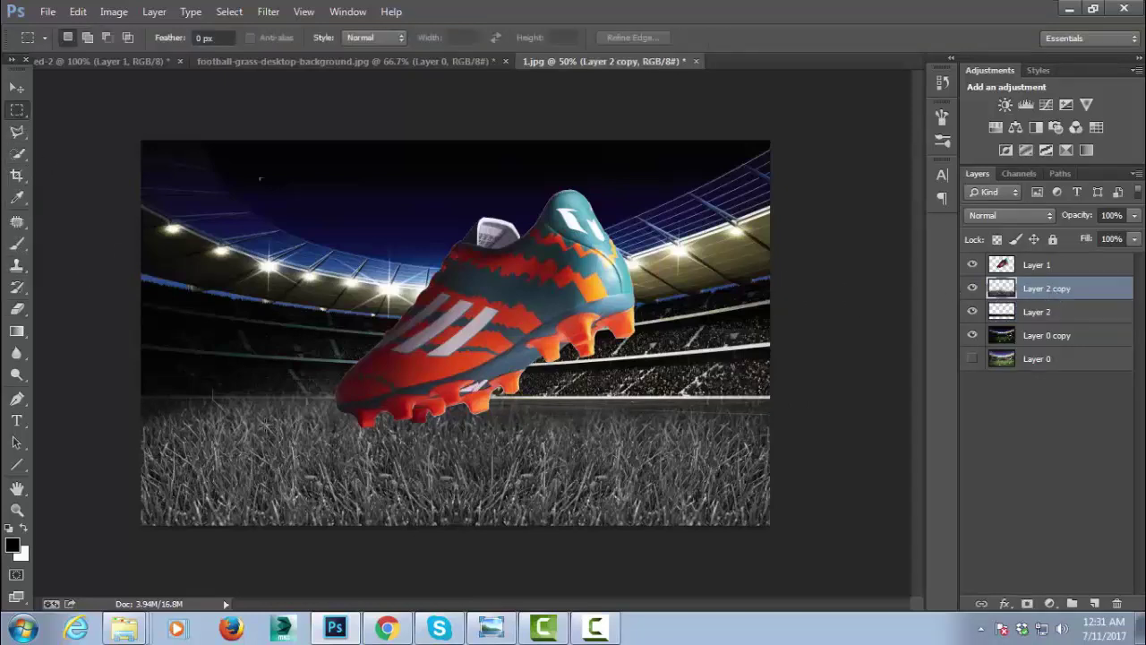
Paste a grass patch as Layer 3 above the boot and overlap it with the lowered sole
{"action": "left_click_drag", "start_coordinate": [265, 424], "coordinate": [439, 506]}
{"action": "key", "text": "ctrl+c"}
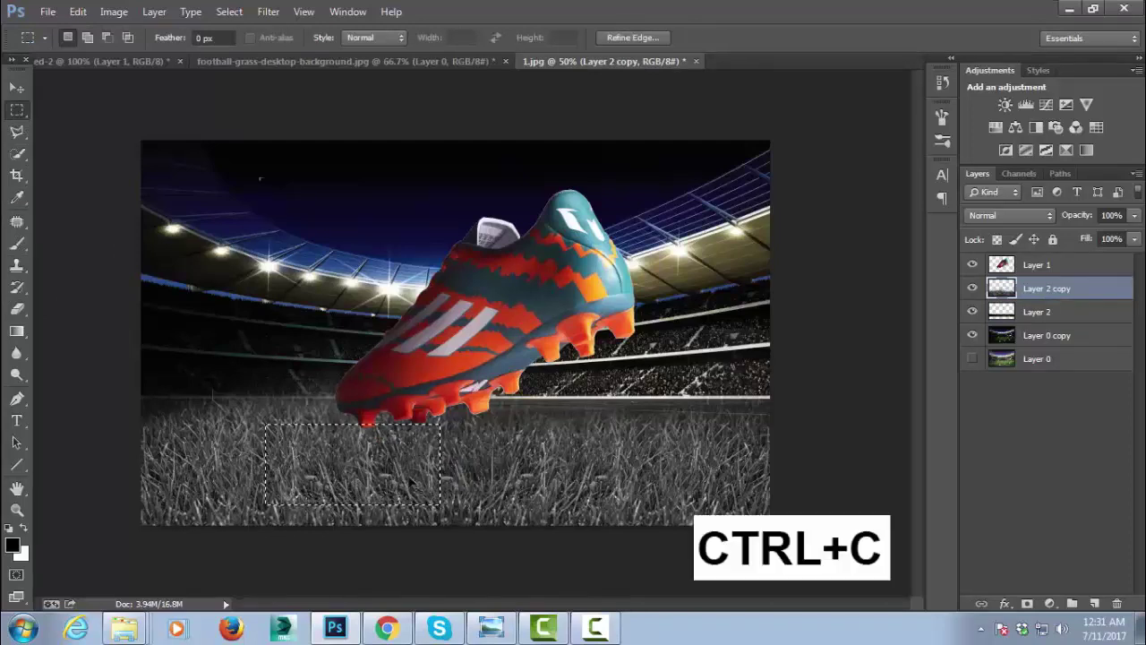
{"action": "key", "text": "ctrl+v"}
{"action": "left_click_drag", "start_coordinate": [1071, 299], "coordinate": [1077, 264]}
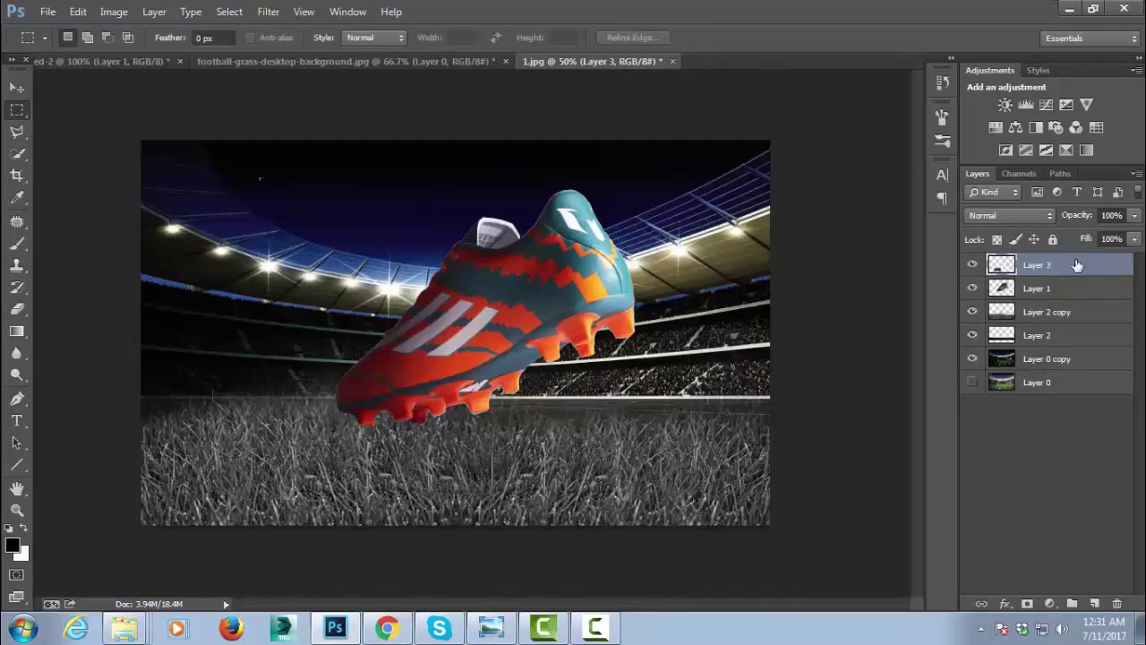
{"action": "left_click", "coordinate": [16, 87]}
{"action": "left_click_drag", "start_coordinate": [348, 448], "coordinate": [410, 415]}
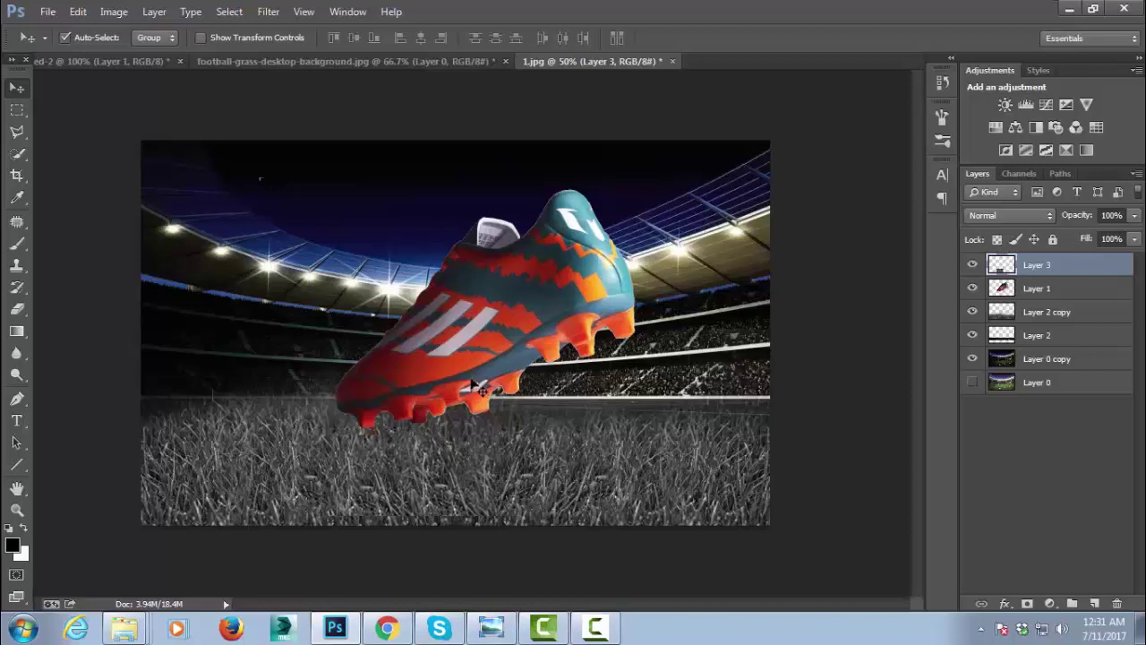
{"action": "left_click_drag", "start_coordinate": [458, 365], "coordinate": [472, 394]}
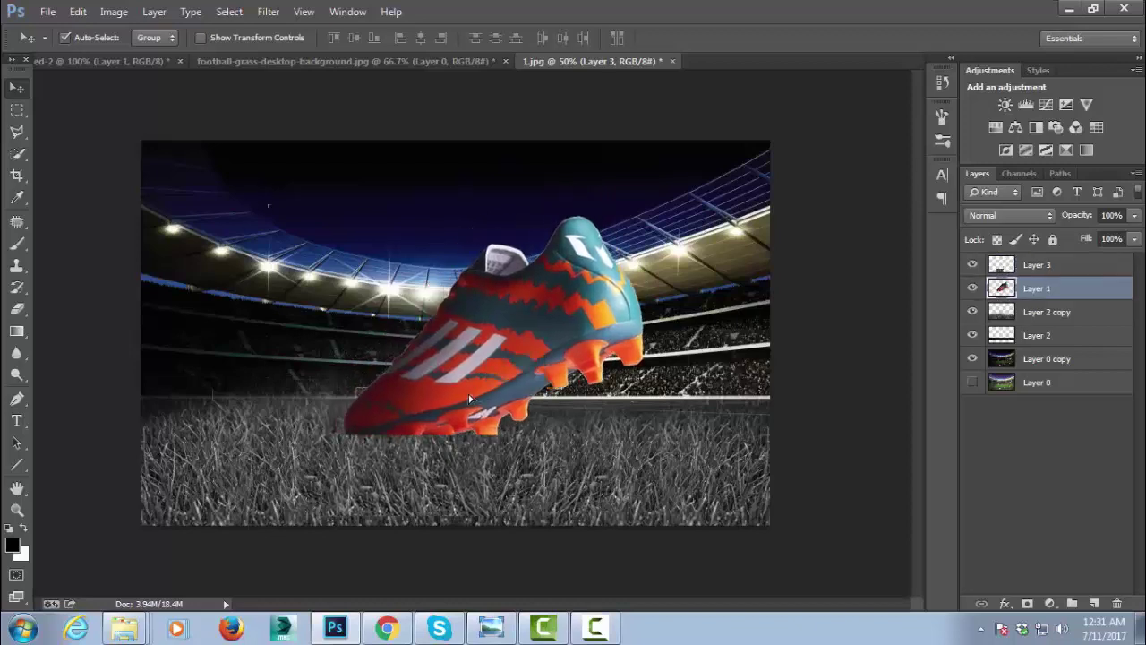
{"action": "left_click_drag", "start_coordinate": [405, 484], "coordinate": [421, 453]}
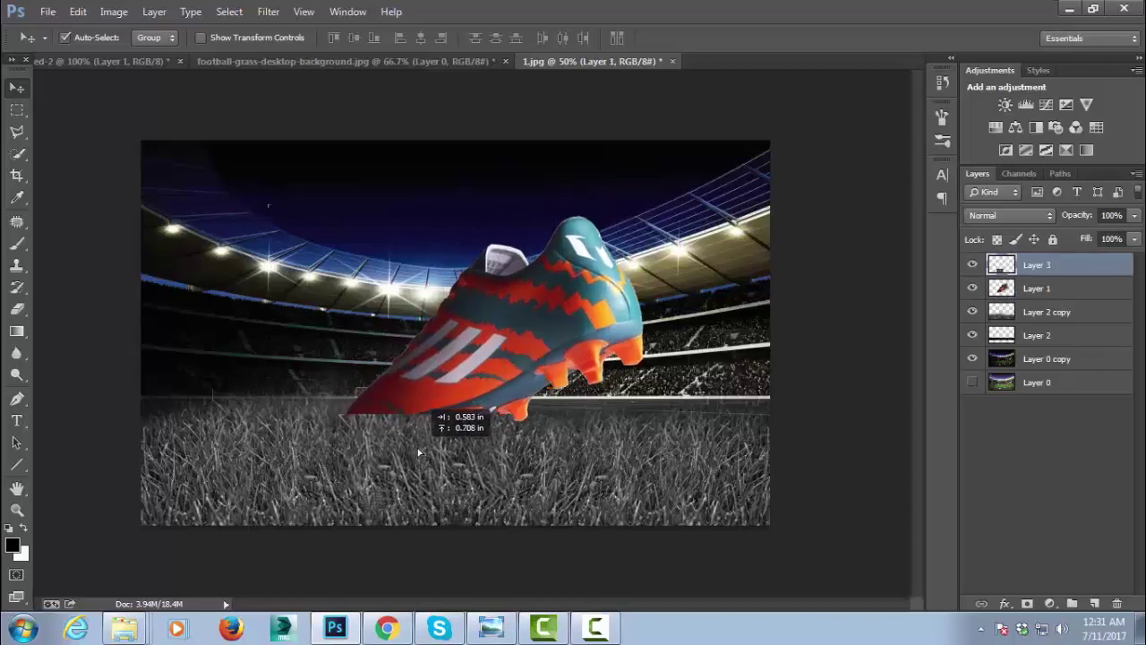
Erase Layer 3 grass around the boot's toe at 30% opacity, then shrink the brush
{"action": "left_click_drag", "start_coordinate": [420, 453], "coordinate": [424, 459]}
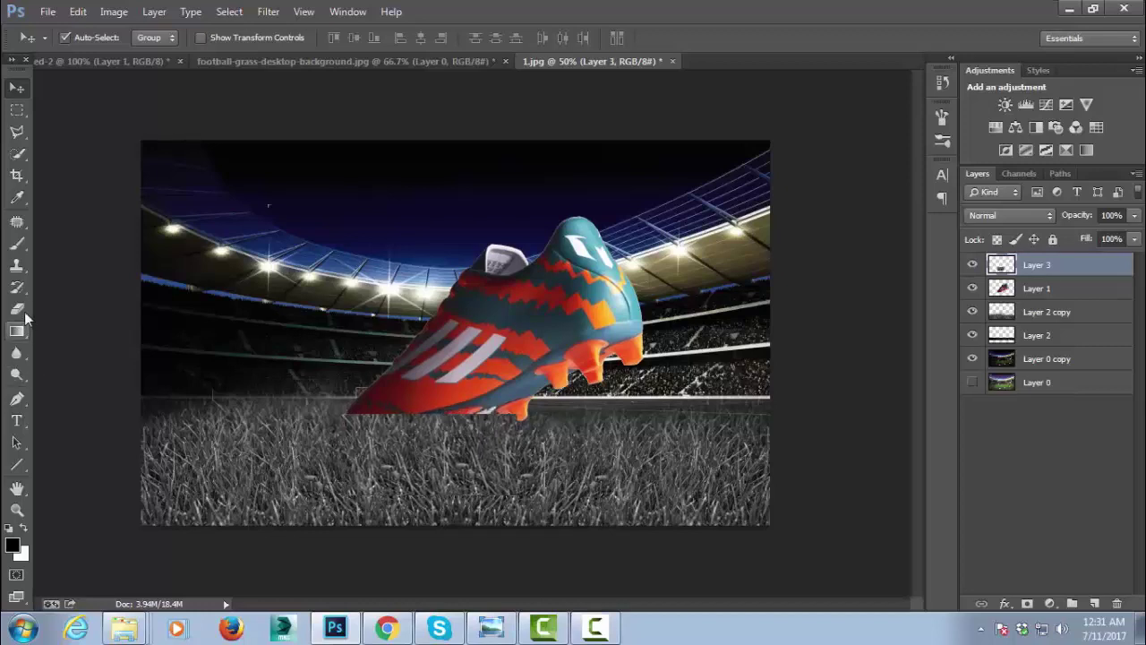
{"action": "left_click", "coordinate": [17, 308]}
{"action": "left_click_drag", "start_coordinate": [327, 402], "coordinate": [349, 410]}
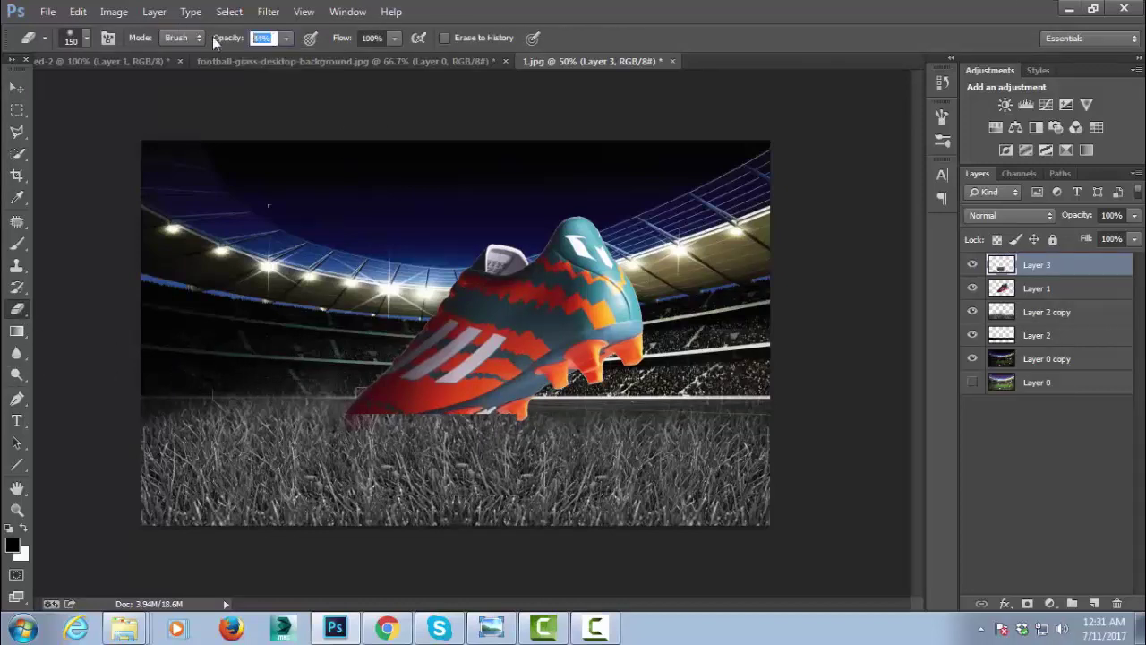
{"action": "mouse_move", "coordinate": [354, 405]}
{"action": "left_mouse_down"}
{"action": "mouse_move", "coordinate": [403, 396]}
{"action": "mouse_move", "coordinate": [358, 398]}
{"action": "mouse_move", "coordinate": [487, 413]}
{"action": "mouse_move", "coordinate": [461, 398]}
{"action": "mouse_move", "coordinate": [346, 404]}
{"action": "mouse_move", "coordinate": [423, 397]}
{"action": "left_mouse_up"}
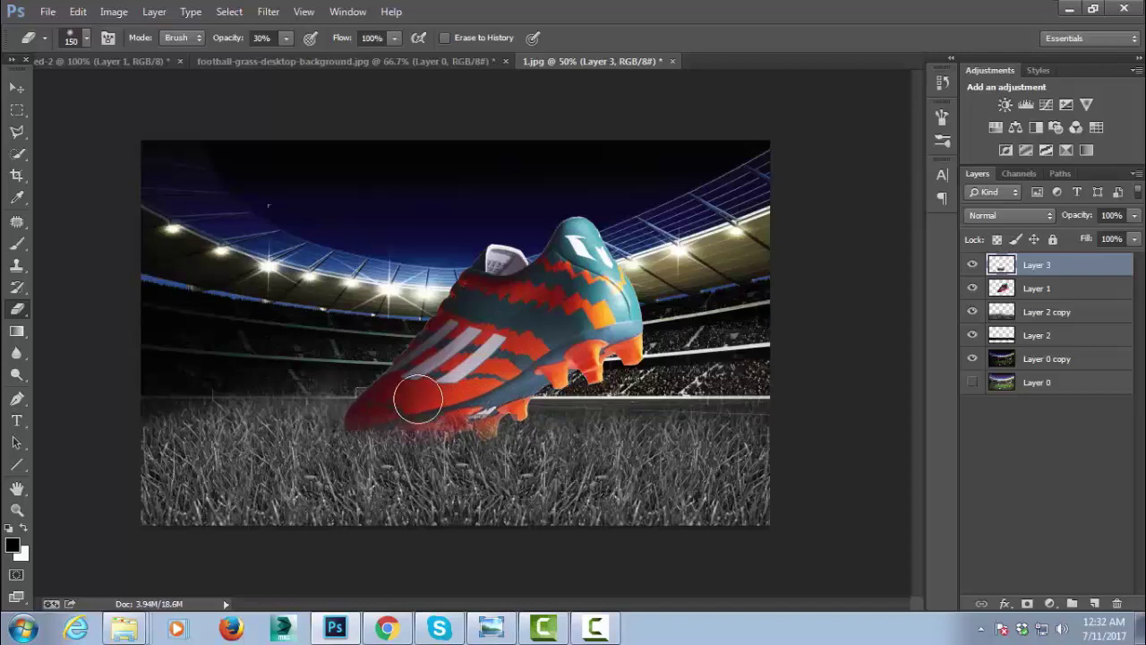
{"action": "key", "text": "bracketleft"}
{"action": "key", "text": "bracketleft"}
{"action": "key", "text": "bracketleft"}
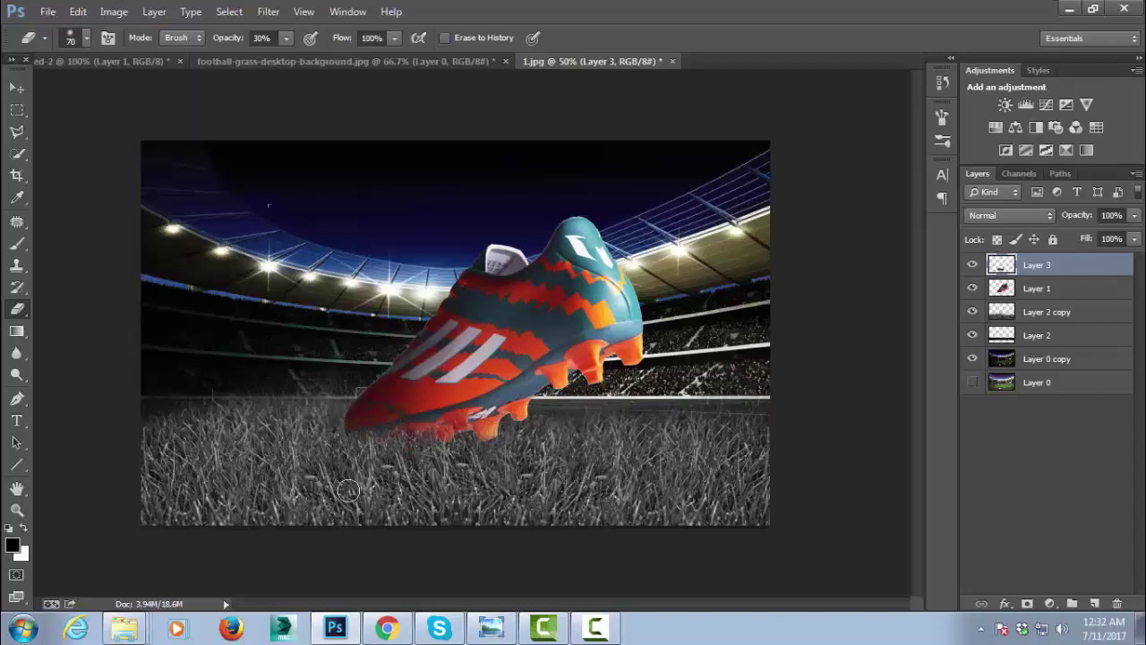
Show Layer 3, shift it 0.25 in right, and clone grass over the heel edge
{"action": "left_click", "coordinate": [16, 265]}
{"action": "left_click", "coordinate": [972, 265]}
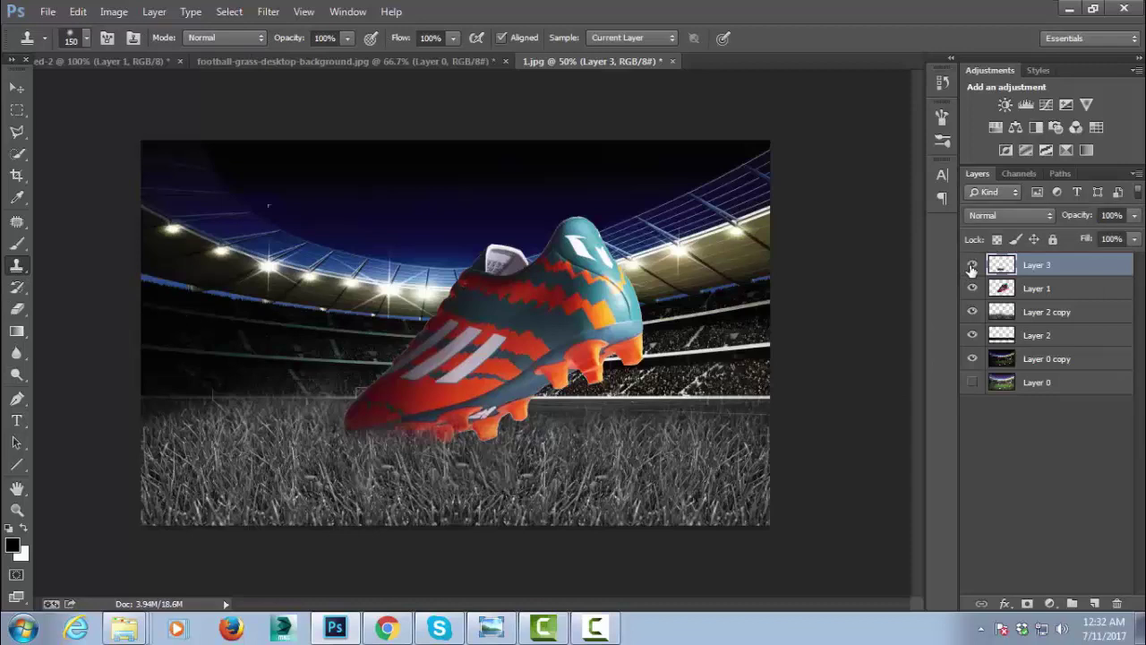
{"action": "left_click", "coordinate": [14, 90]}
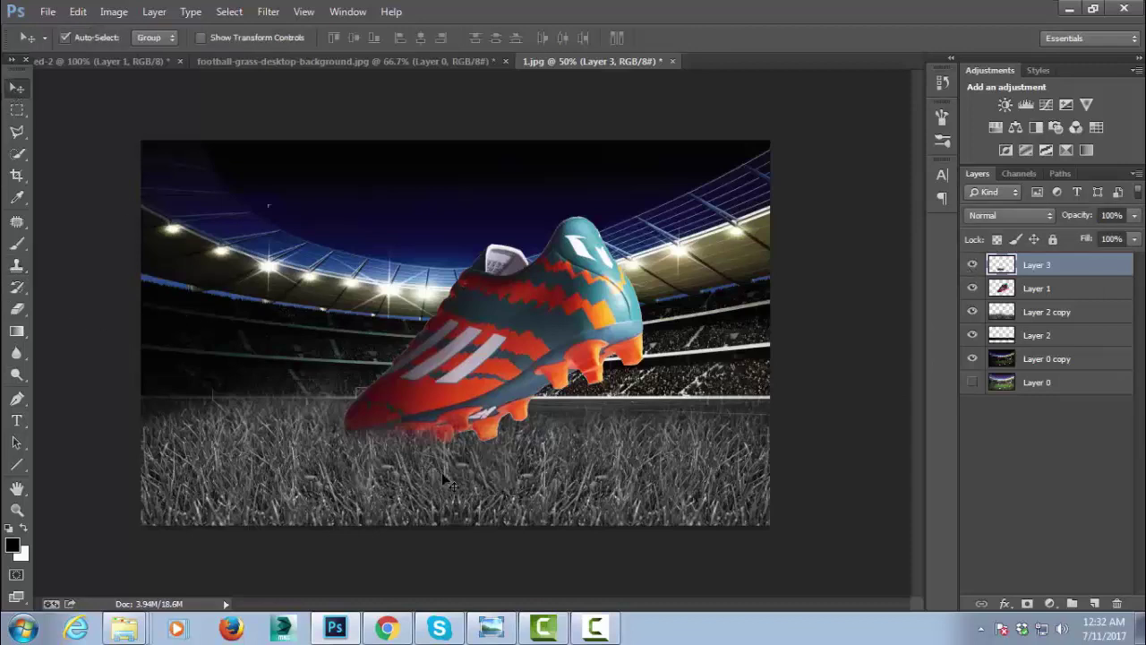
{"action": "left_click_drag", "start_coordinate": [442, 472], "coordinate": [436, 478]}
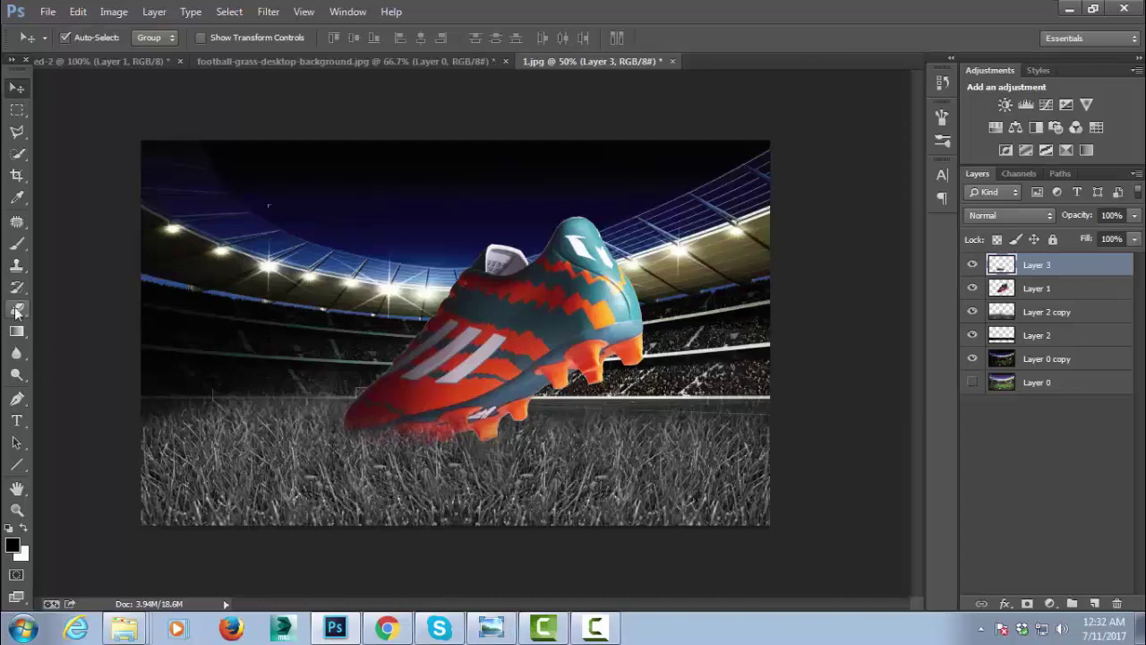
{"action": "left_click", "coordinate": [16, 310]}
{"action": "key", "text": "s"}
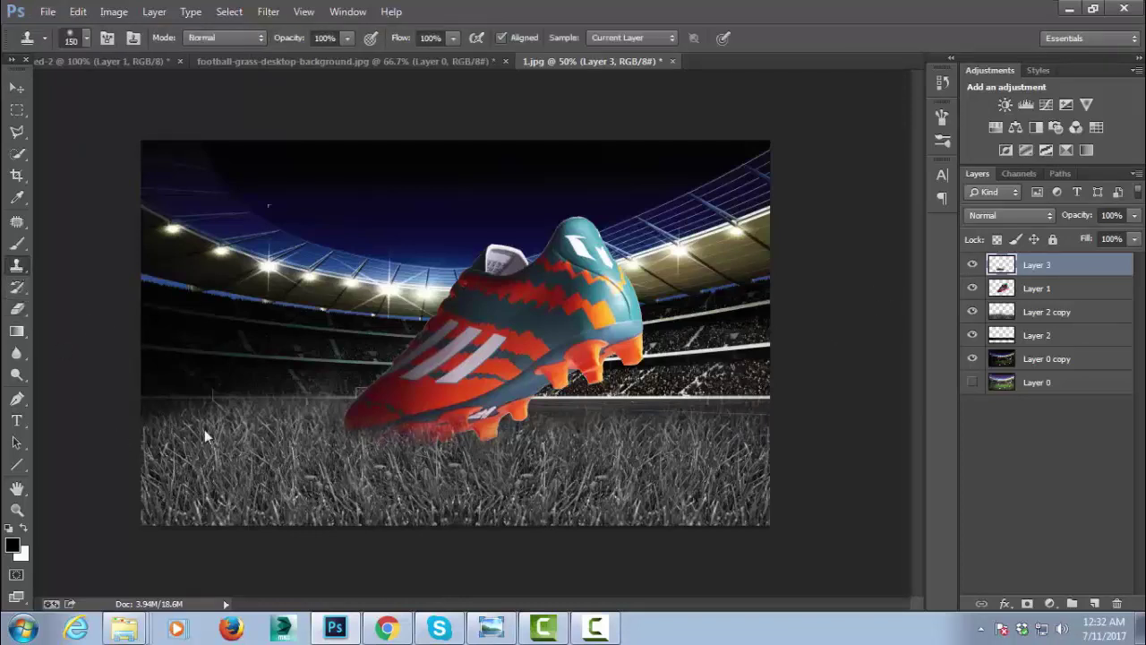
{"action": "left_click", "coordinate": [394, 455], "text": "alt"}
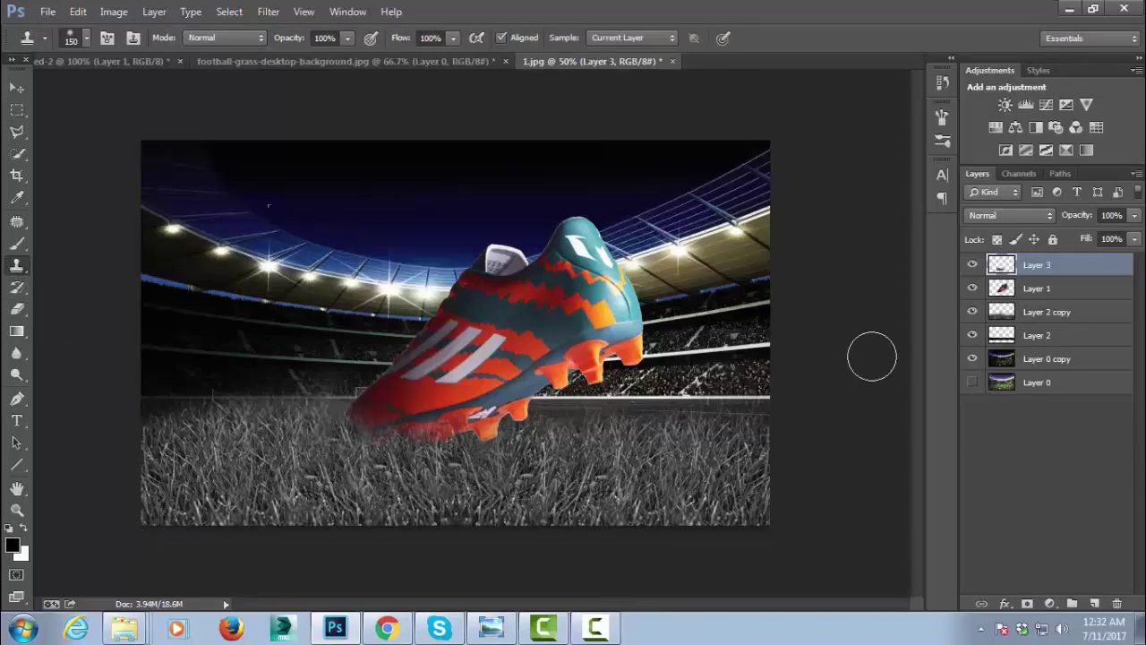
Duplicate Layer 0 copy as Layer 0 copy 2
{"action": "left_click", "coordinate": [1074, 361]}
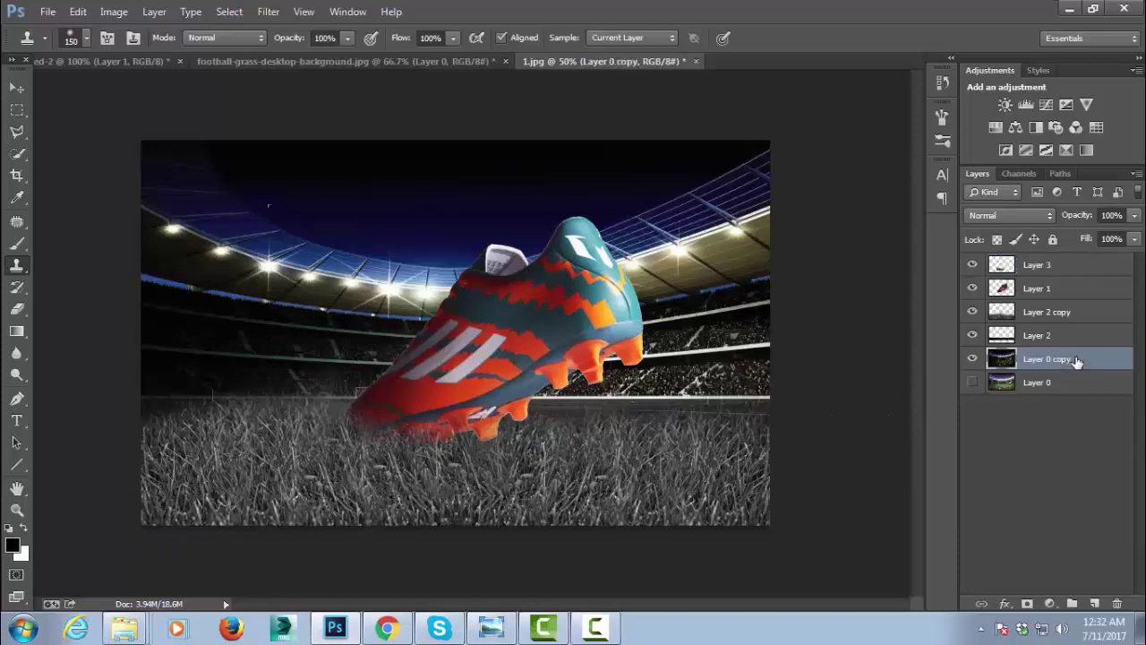
{"action": "right_click", "coordinate": [1098, 360]}
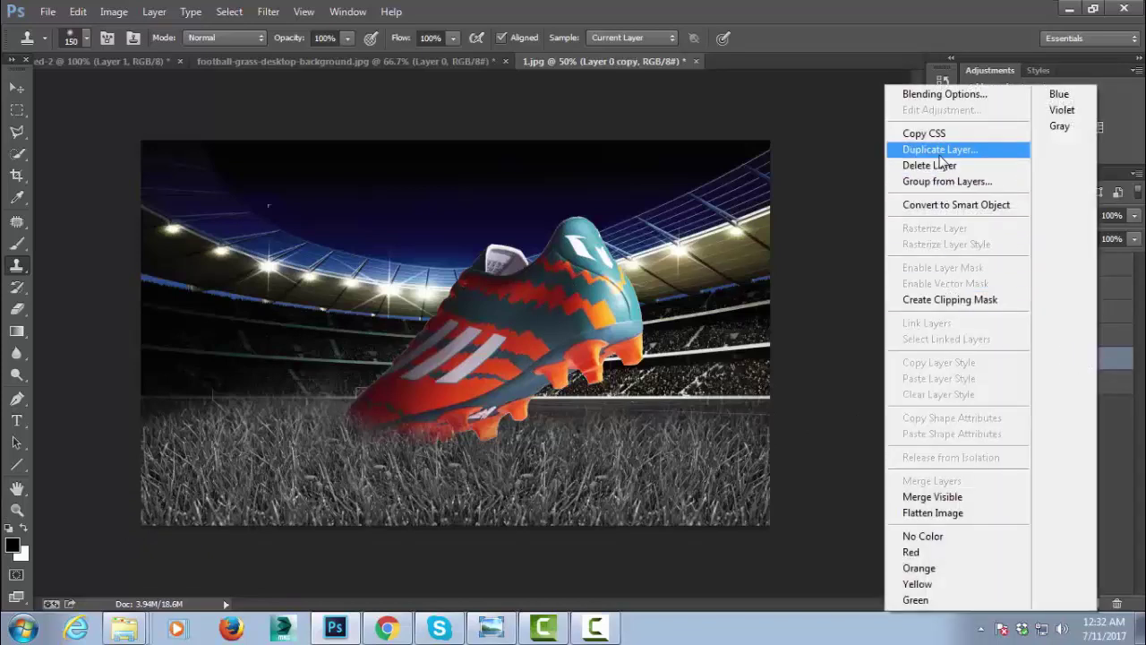
{"action": "left_click", "coordinate": [940, 148]}
{"action": "left_click", "coordinate": [745, 195]}
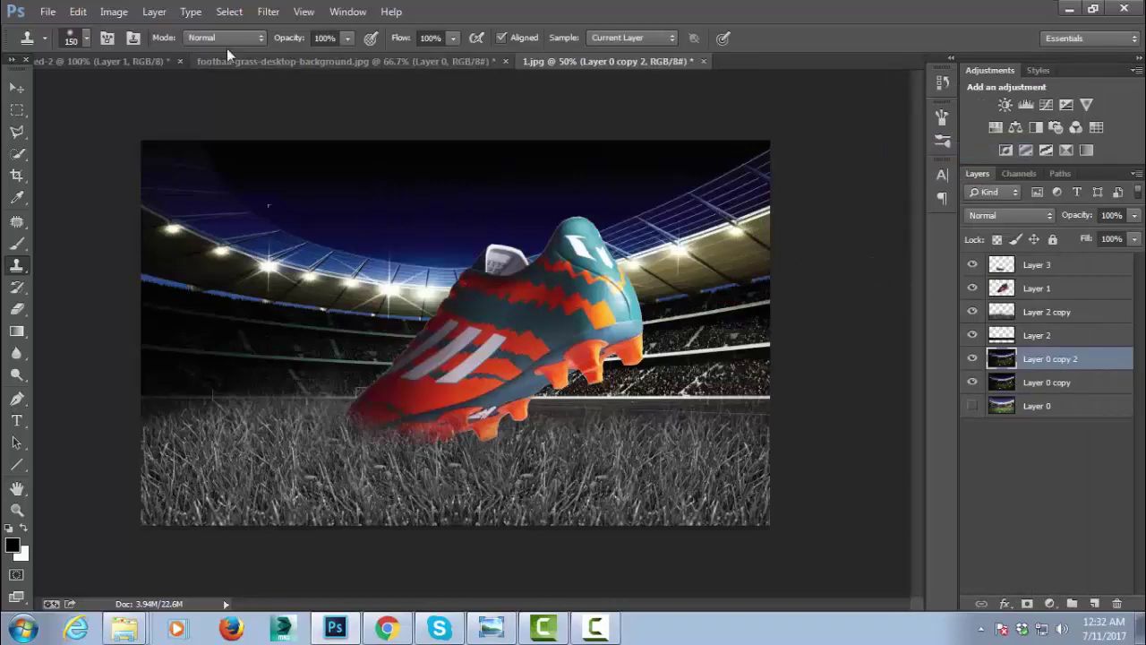
Darken Layer 0 copy 2 with Levels, raising the black input to 84
{"action": "left_click", "coordinate": [154, 12]}
{"action": "mouse_move", "coordinate": [139, 55]}
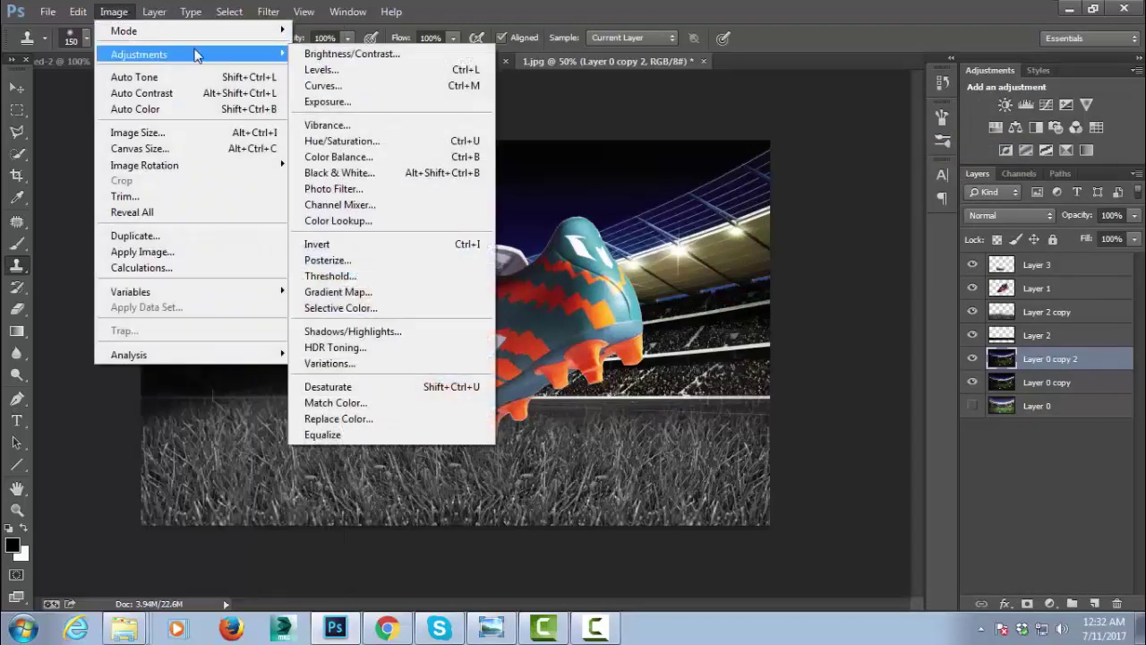
{"action": "left_click", "coordinate": [380, 72]}
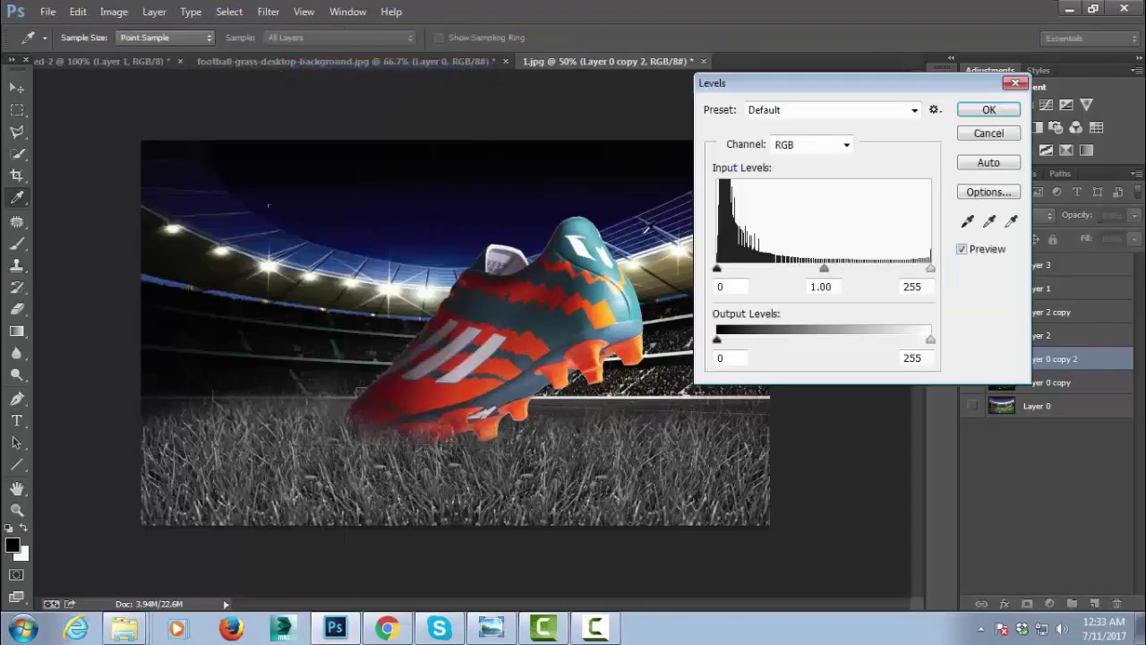
{"action": "left_click_drag", "start_coordinate": [718, 269], "coordinate": [788, 272]}
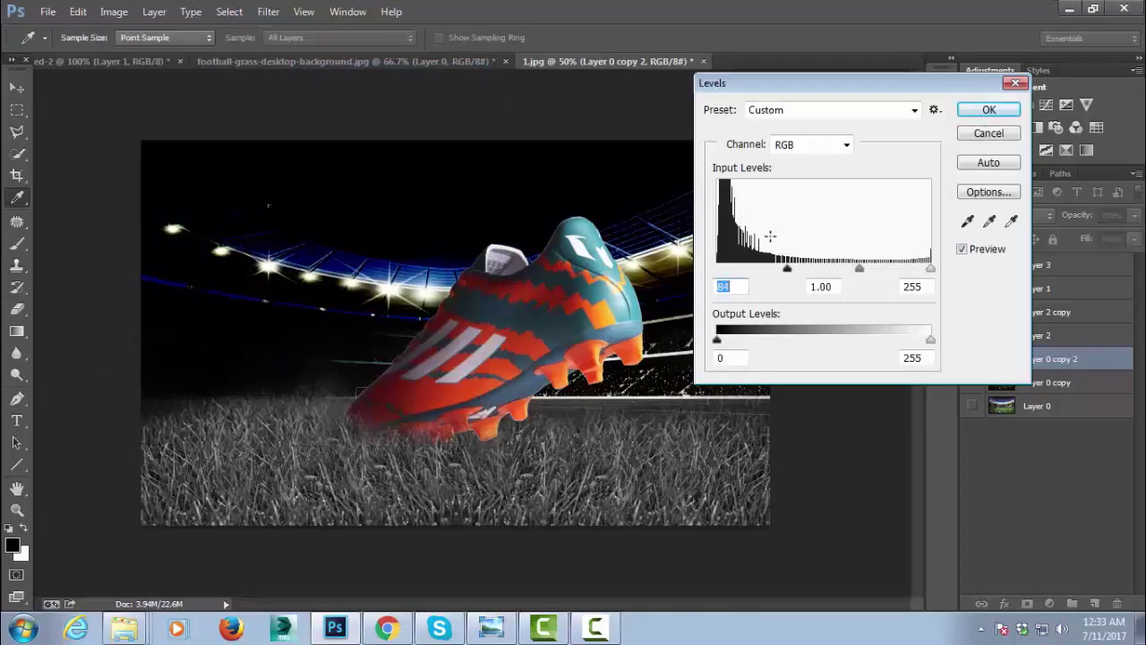
{"action": "left_click", "coordinate": [989, 110]}
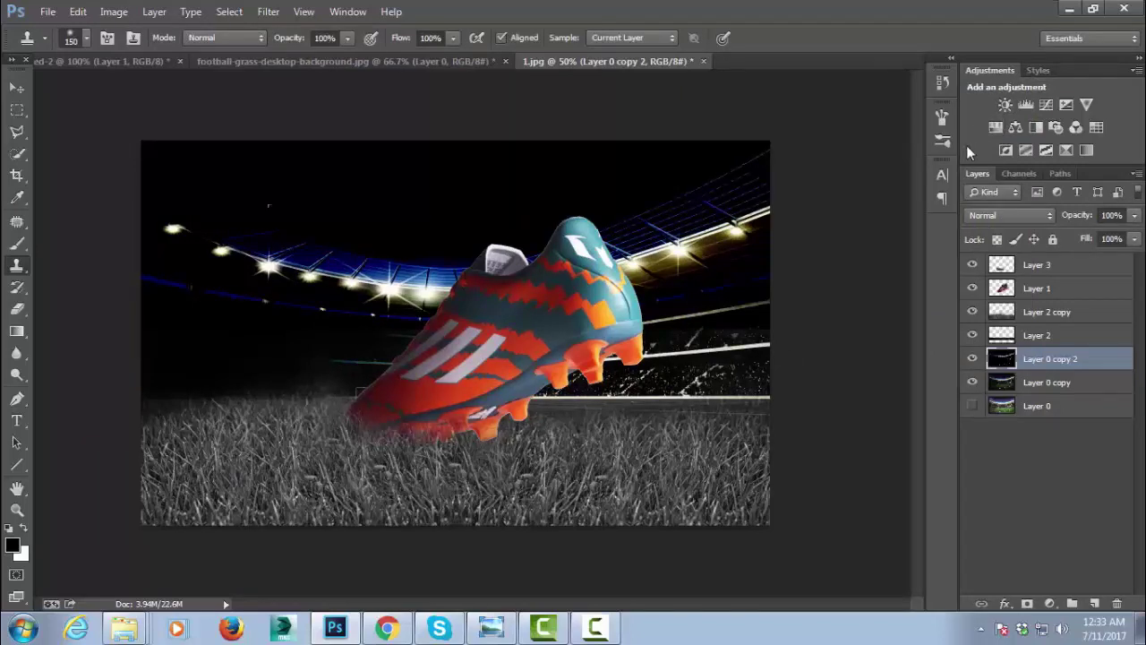
{"action": "left_click", "coordinate": [18, 309]}
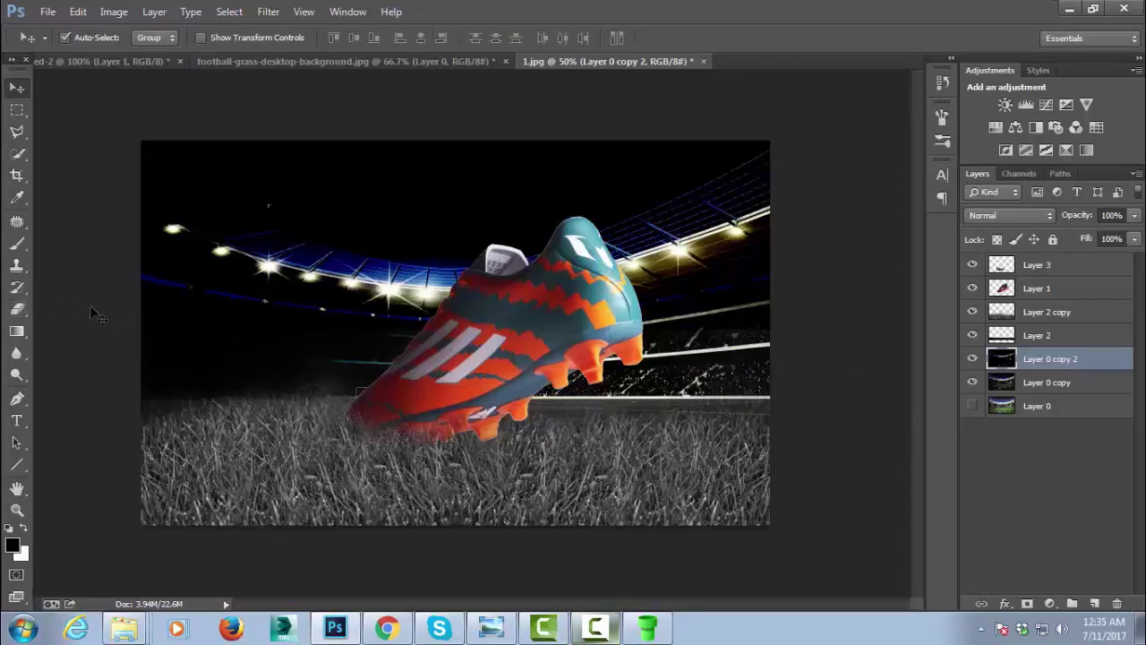
Desaturate the darkened stadium copy with Hue/Saturation at -100 saturation
{"action": "key", "text": "ctrl+u"}
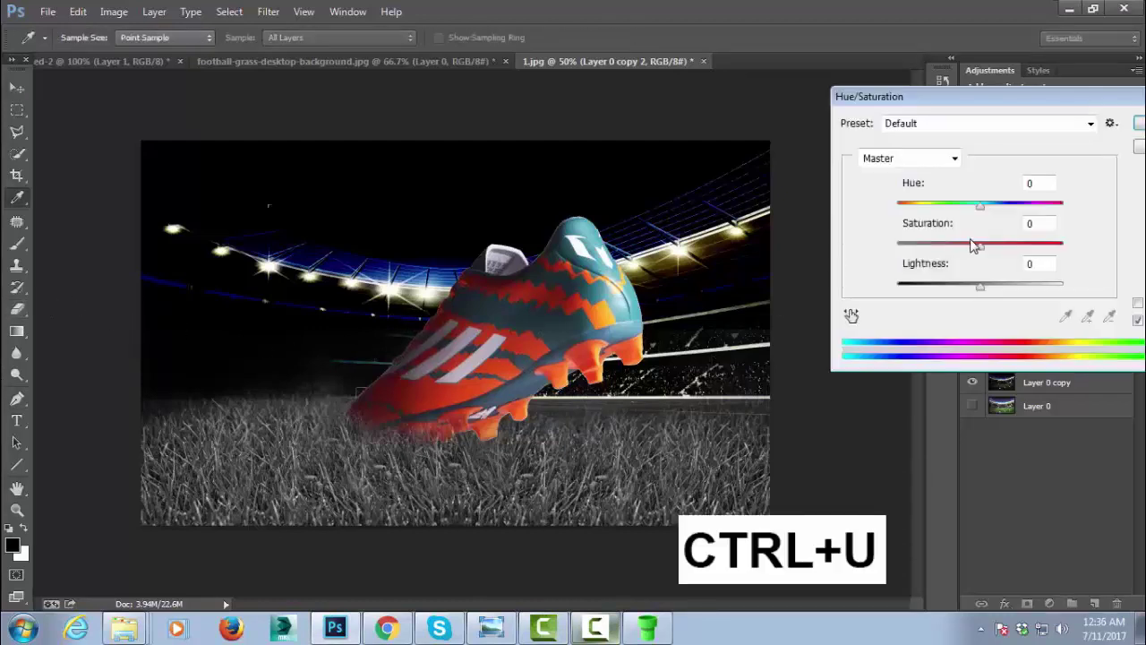
{"action": "left_click_drag", "start_coordinate": [979, 244], "coordinate": [897, 246]}
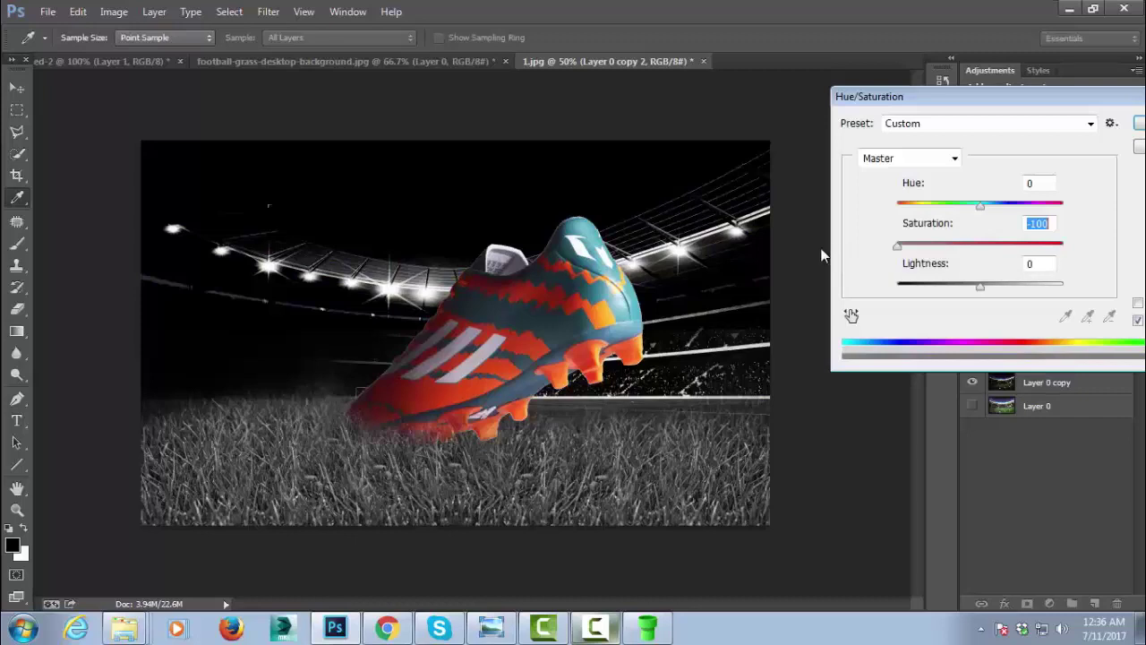
{"action": "left_click", "coordinate": [1140, 126]}
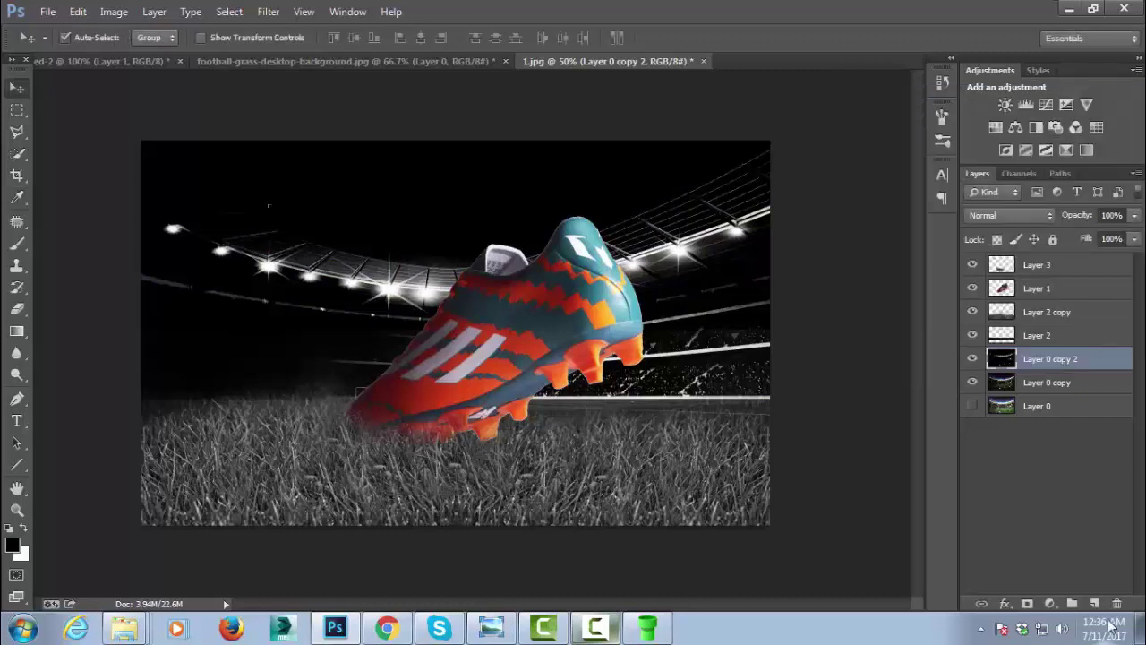
Softly erase across the grey stadium's upper area with a 200 px Eraser
{"action": "left_click", "coordinate": [20, 310]}
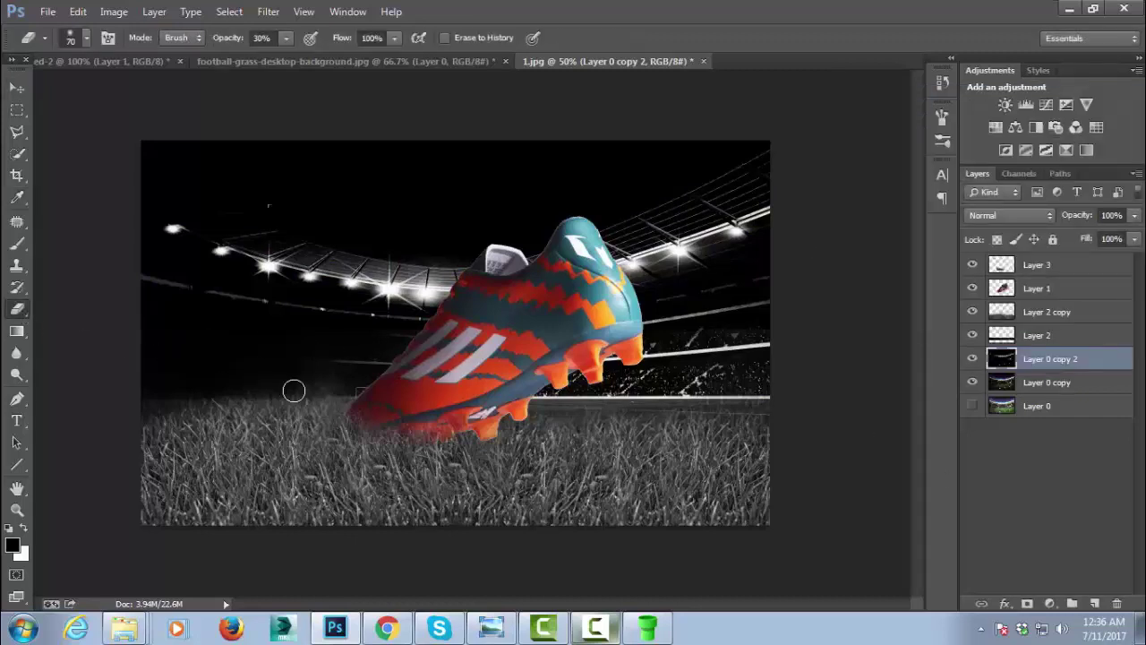
{"action": "key", "text": "bracketright"}
{"action": "key", "text": "bracketright"}
{"action": "key", "text": "bracketright"}
{"action": "key", "text": "bracketright"}
{"action": "key", "text": "bracketright"}
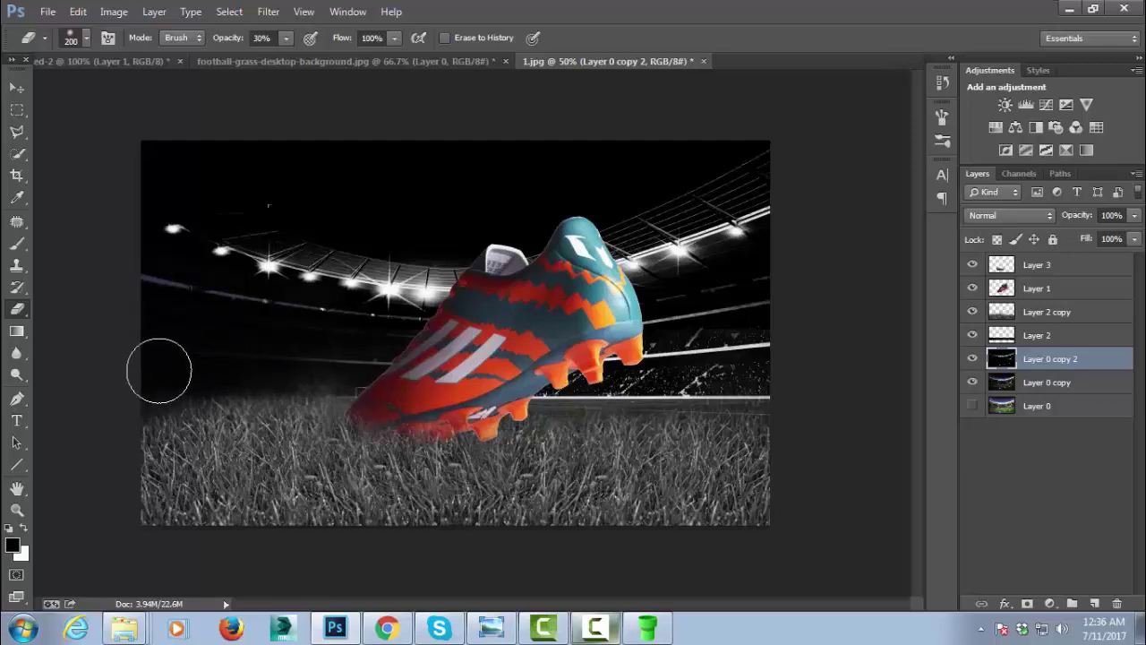
{"action": "mouse_move", "coordinate": [159, 371]}
{"action": "left_mouse_down"}
{"action": "mouse_move", "coordinate": [355, 188]}
{"action": "mouse_move", "coordinate": [410, 205]}
{"action": "mouse_move", "coordinate": [728, 174]}
{"action": "mouse_move", "coordinate": [675, 158]}
{"action": "mouse_move", "coordinate": [762, 346]}
{"action": "mouse_move", "coordinate": [793, 353]}
{"action": "mouse_move", "coordinate": [800, 320]}
{"action": "mouse_move", "coordinate": [702, 329]}
{"action": "left_mouse_up"}
{"action": "right_click", "coordinate": [786, 365]}
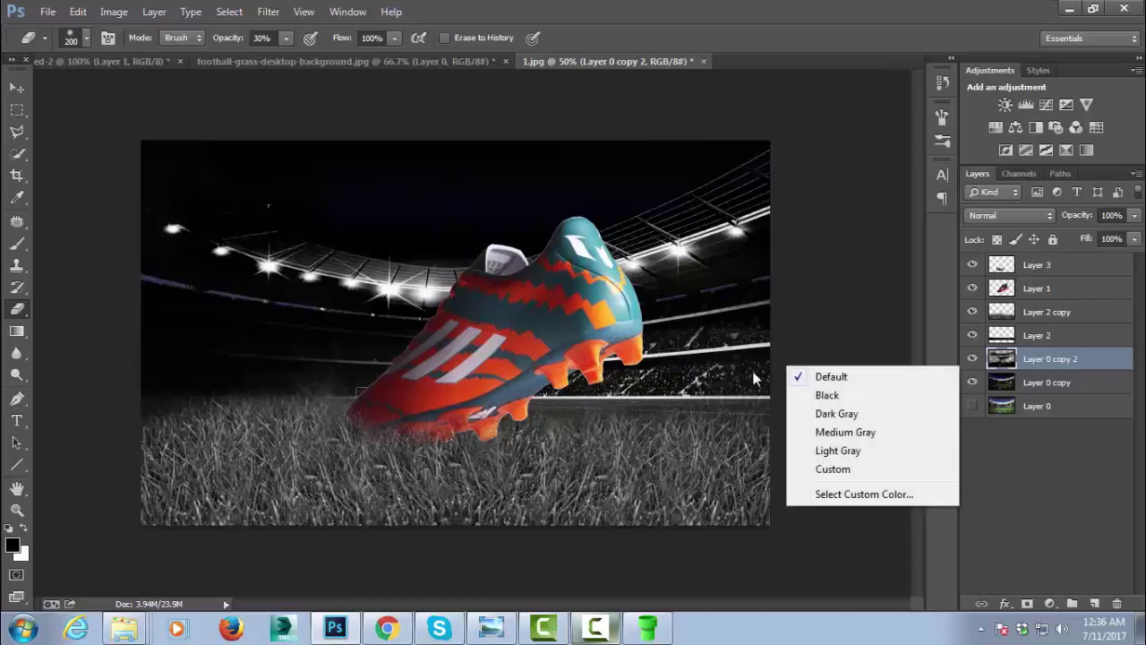
{"action": "right_click", "coordinate": [713, 356]}
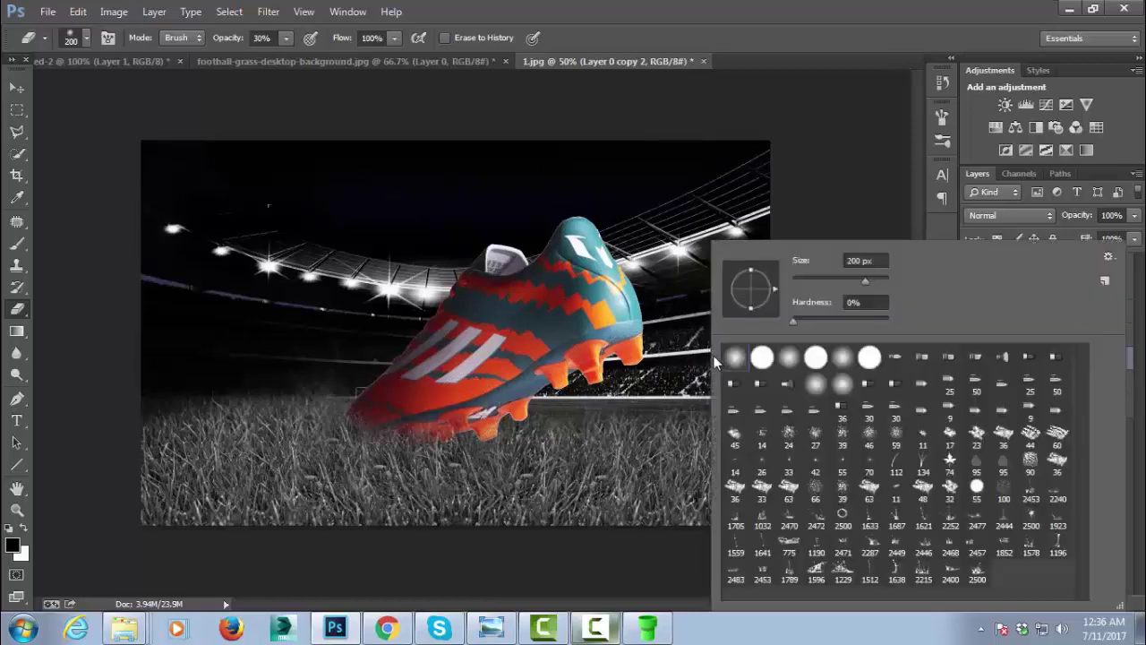
{"action": "left_click", "coordinate": [632, 426]}
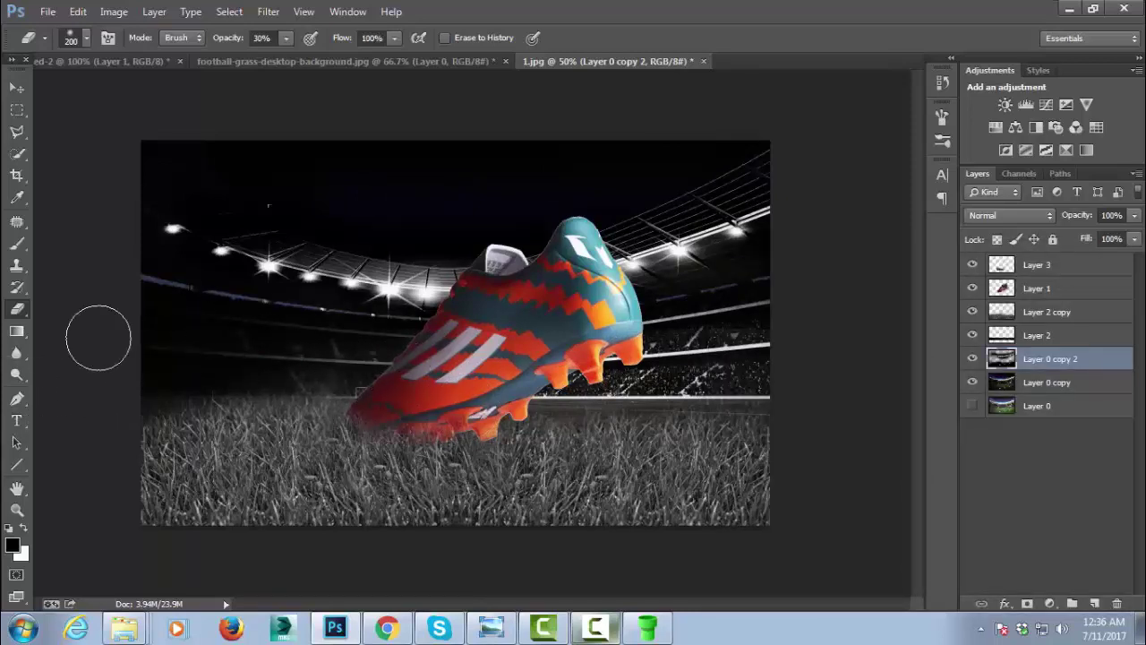
Erase Layer 3's grass over the boot's red heel and sole, then add a new layer
{"action": "left_click", "coordinate": [972, 358]}
{"action": "left_click", "coordinate": [972, 358]}
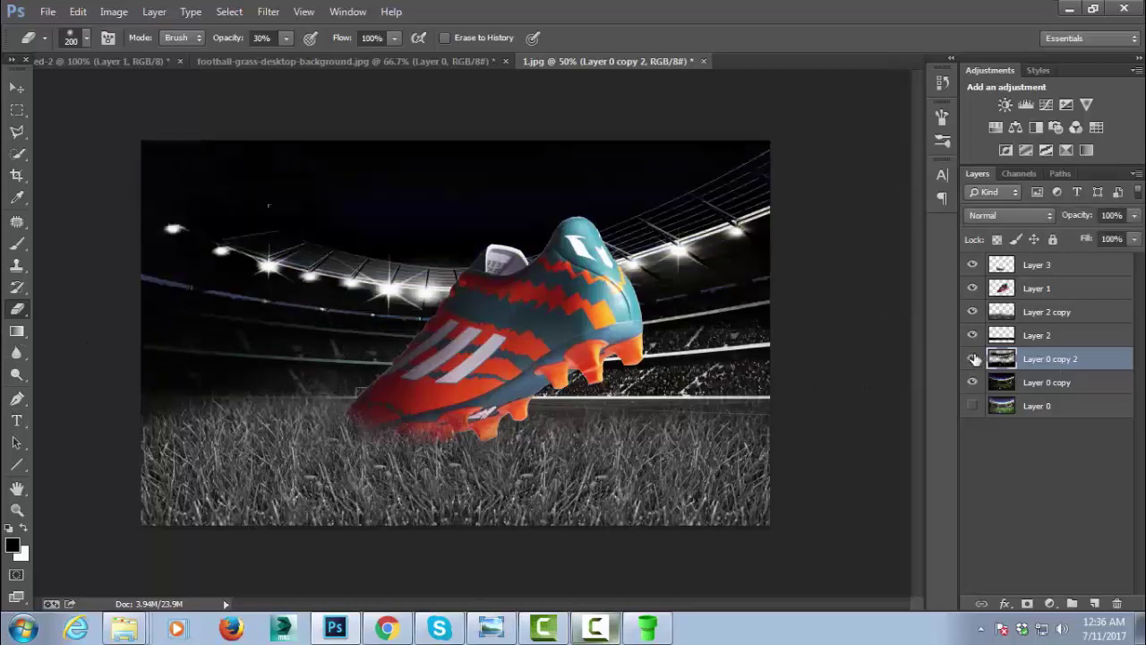
{"action": "left_click", "coordinate": [972, 359]}
{"action": "left_click", "coordinate": [972, 358]}
{"action": "left_click", "coordinate": [1043, 267]}
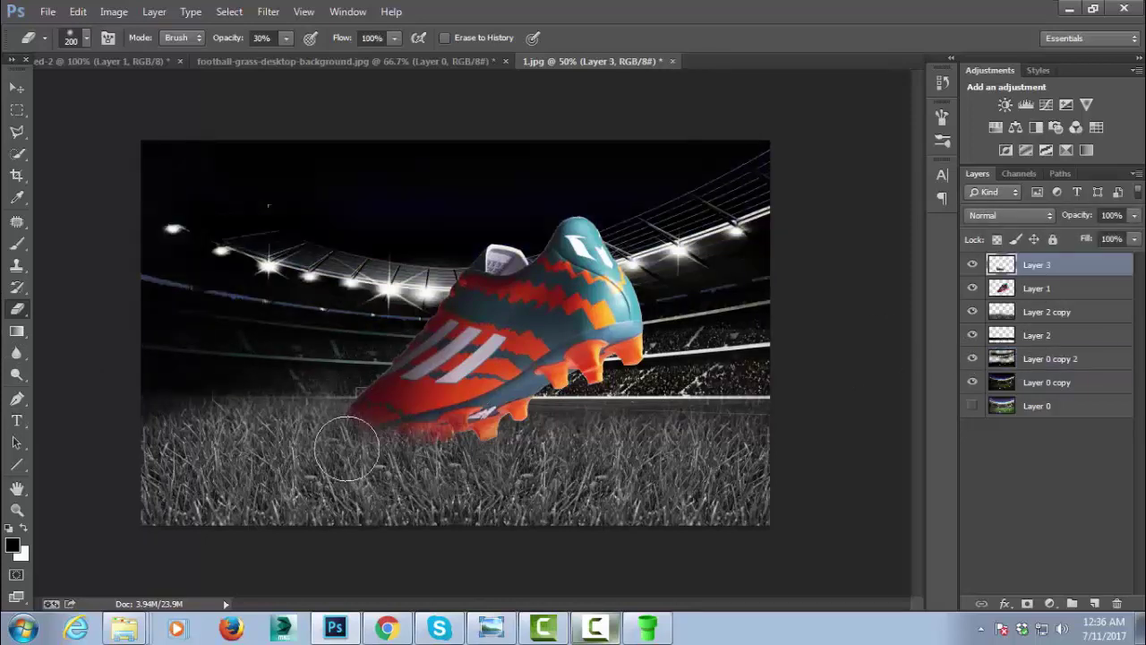
{"action": "left_click_drag", "start_coordinate": [347, 448], "coordinate": [418, 425]}
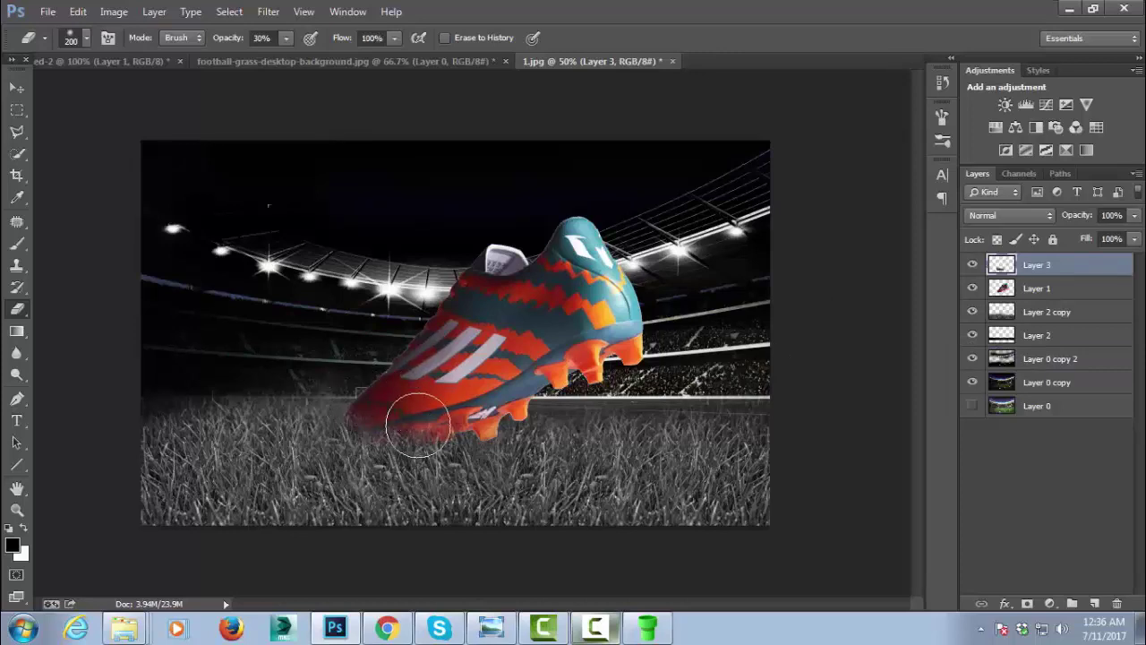
{"action": "left_click_drag", "start_coordinate": [418, 425], "coordinate": [440, 376]}
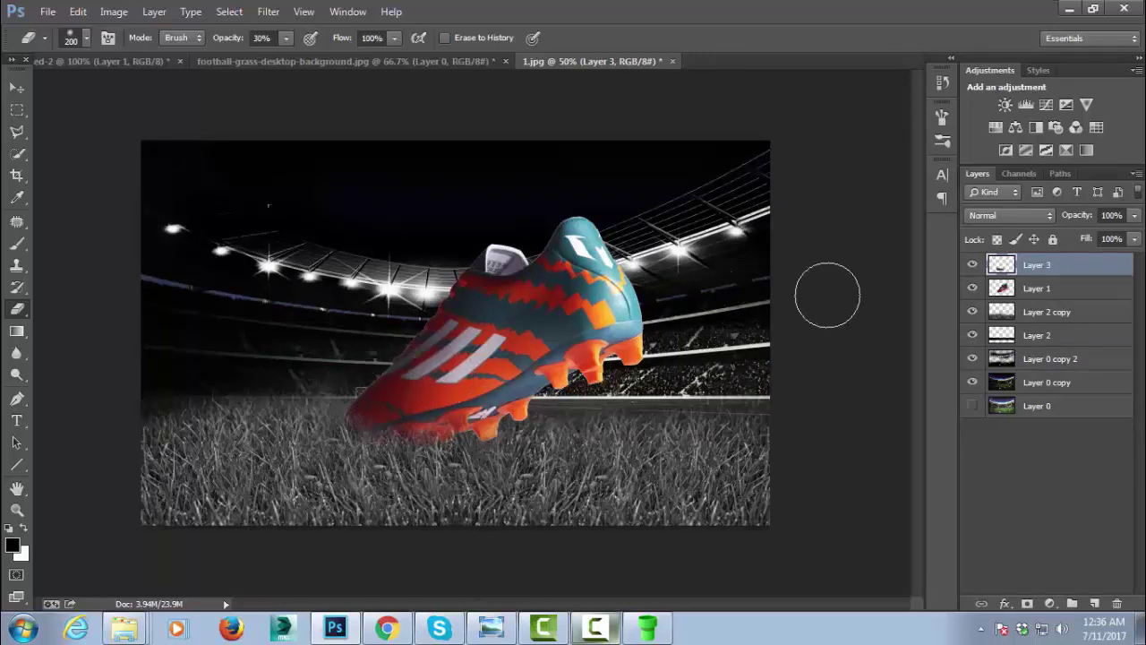
{"action": "left_click", "coordinate": [1094, 603]}
Paint a broad 400 px white stroke from the upper left and blend it as Overlay
{"action": "left_click", "coordinate": [19, 247]}
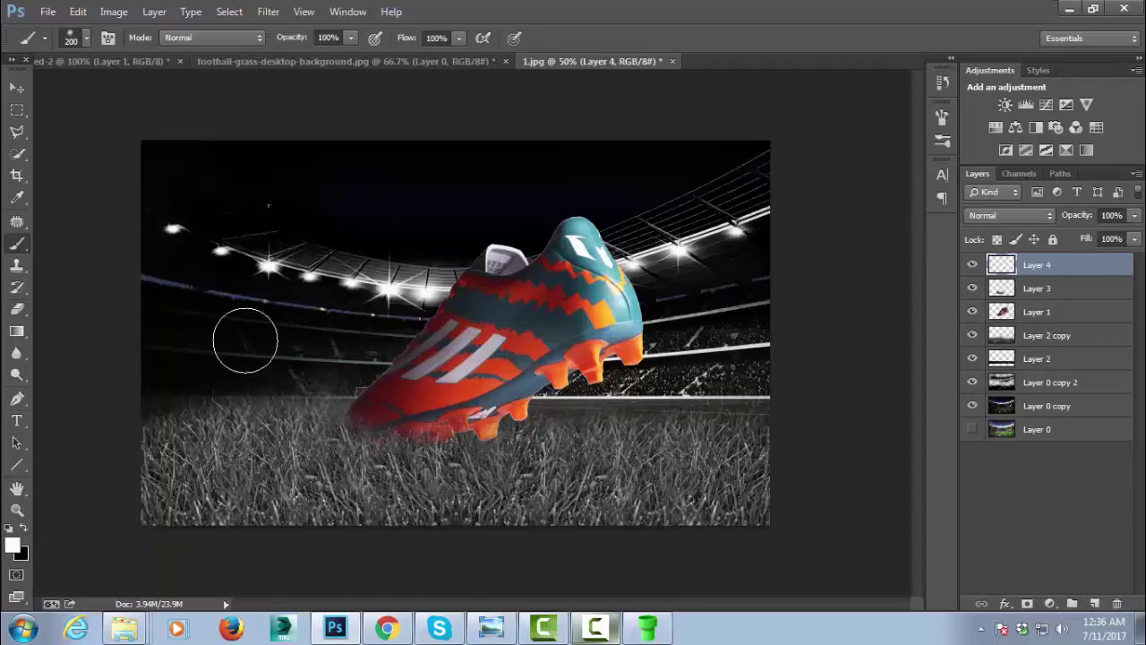
{"action": "key", "text": "bracketright"}
{"action": "key", "text": "bracketright"}
{"action": "key", "text": "bracketright"}
{"action": "mouse_move", "coordinate": [184, 272]}
{"action": "left_mouse_down"}
{"action": "mouse_move", "coordinate": [238, 358]}
{"action": "mouse_move", "coordinate": [197, 345]}
{"action": "mouse_move", "coordinate": [366, 460]}
{"action": "mouse_move", "coordinate": [256, 473]}
{"action": "mouse_move", "coordinate": [159, 452]}
{"action": "mouse_move", "coordinate": [192, 486]}
{"action": "mouse_move", "coordinate": [146, 225]}
{"action": "mouse_move", "coordinate": [187, 205]}
{"action": "mouse_move", "coordinate": [268, 383]}
{"action": "left_mouse_up"}
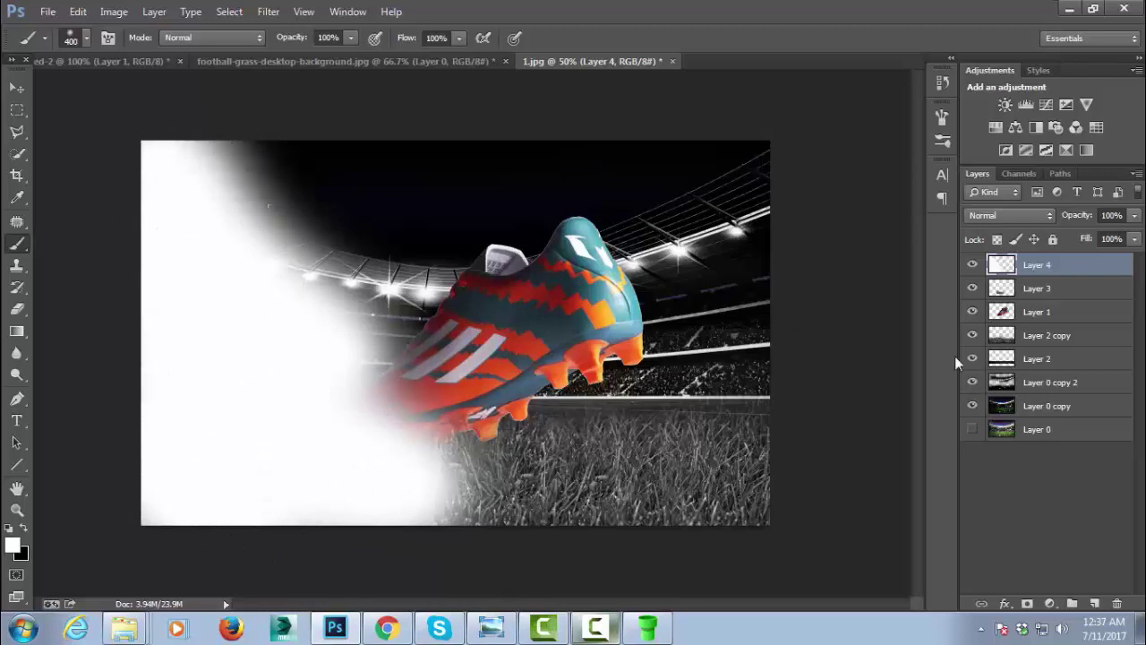
{"action": "left_click", "coordinate": [1044, 218]}
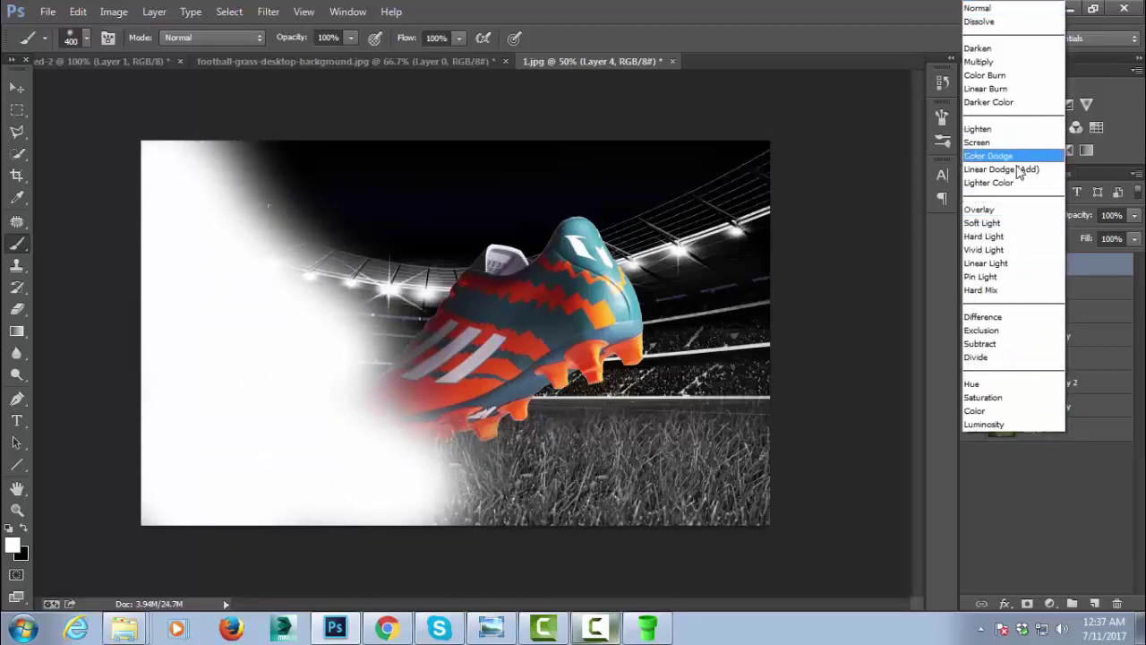
{"action": "left_click", "coordinate": [1020, 208]}
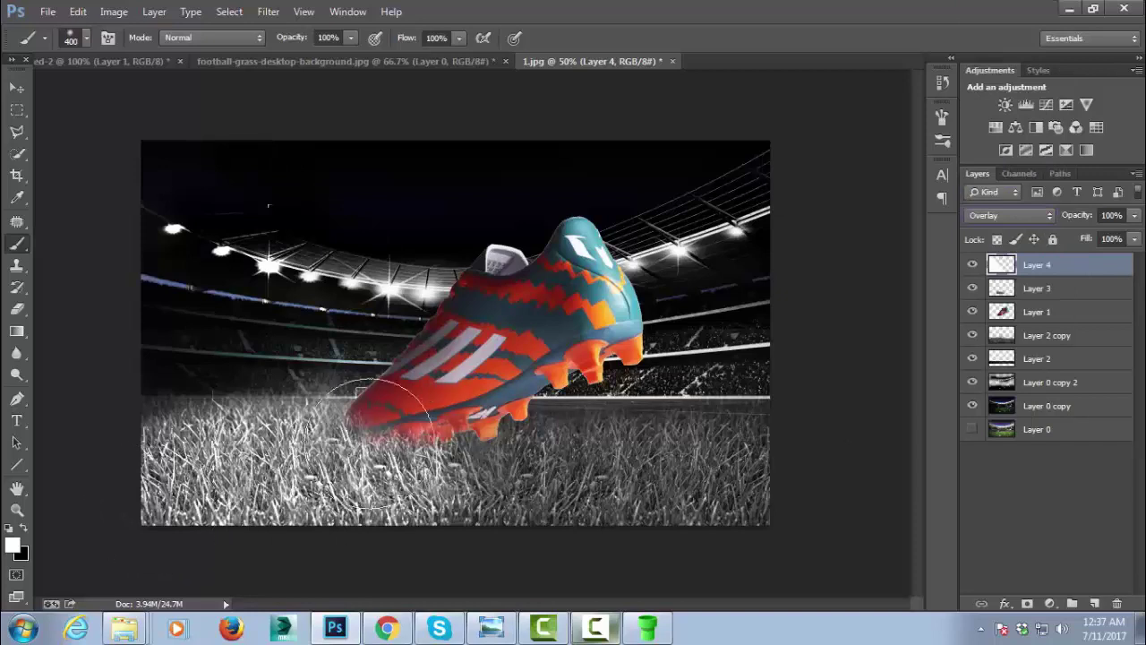
Apply Levels to Layer 2 copy, raising the black input to about 22
{"action": "left_click", "coordinate": [1056, 337]}
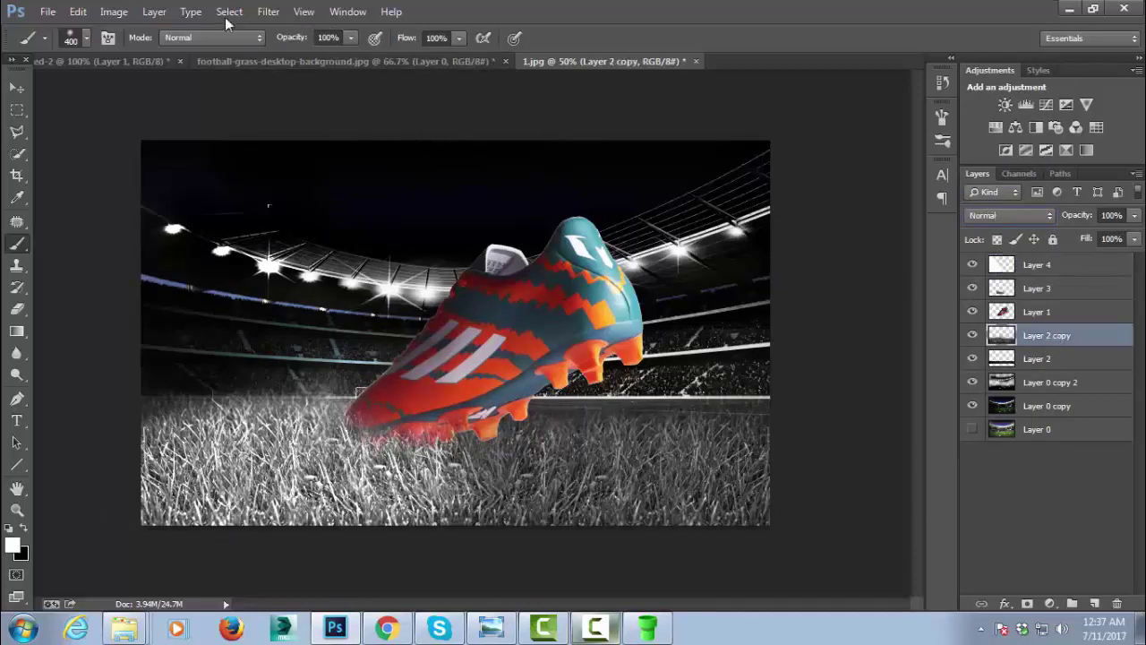
{"action": "left_click", "coordinate": [114, 12]}
{"action": "mouse_move", "coordinate": [139, 55]}
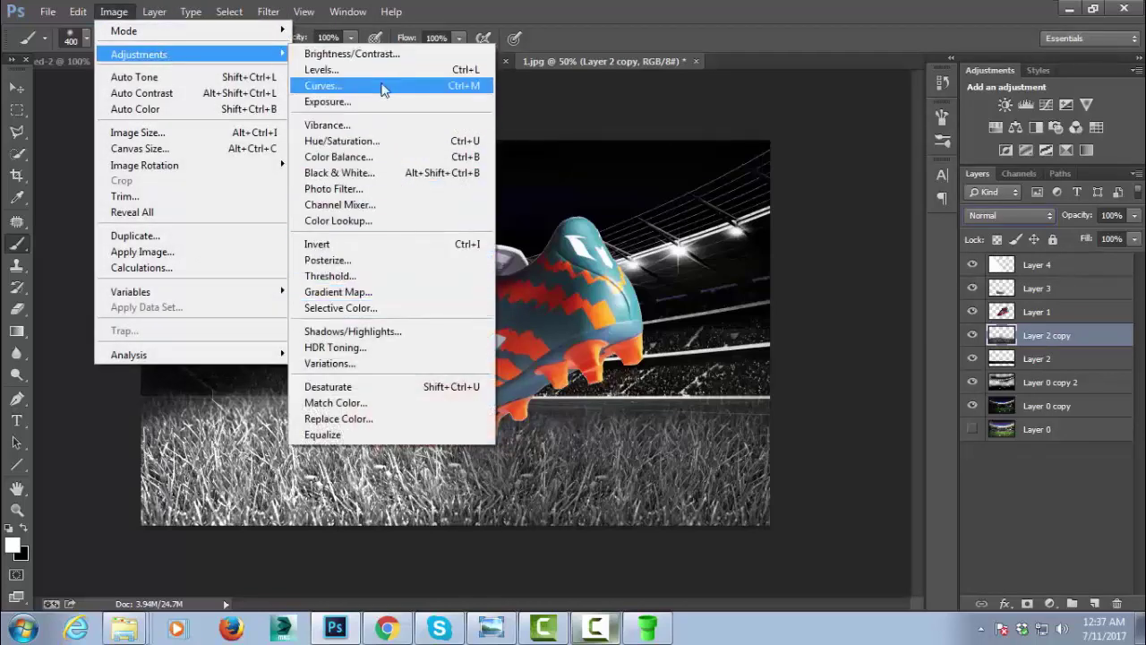
{"action": "left_click", "coordinate": [376, 70]}
{"action": "mouse_move", "coordinate": [717, 268]}
{"action": "left_mouse_down"}
{"action": "mouse_move", "coordinate": [748, 277]}
{"action": "mouse_move", "coordinate": [737, 274]}
{"action": "left_mouse_up"}
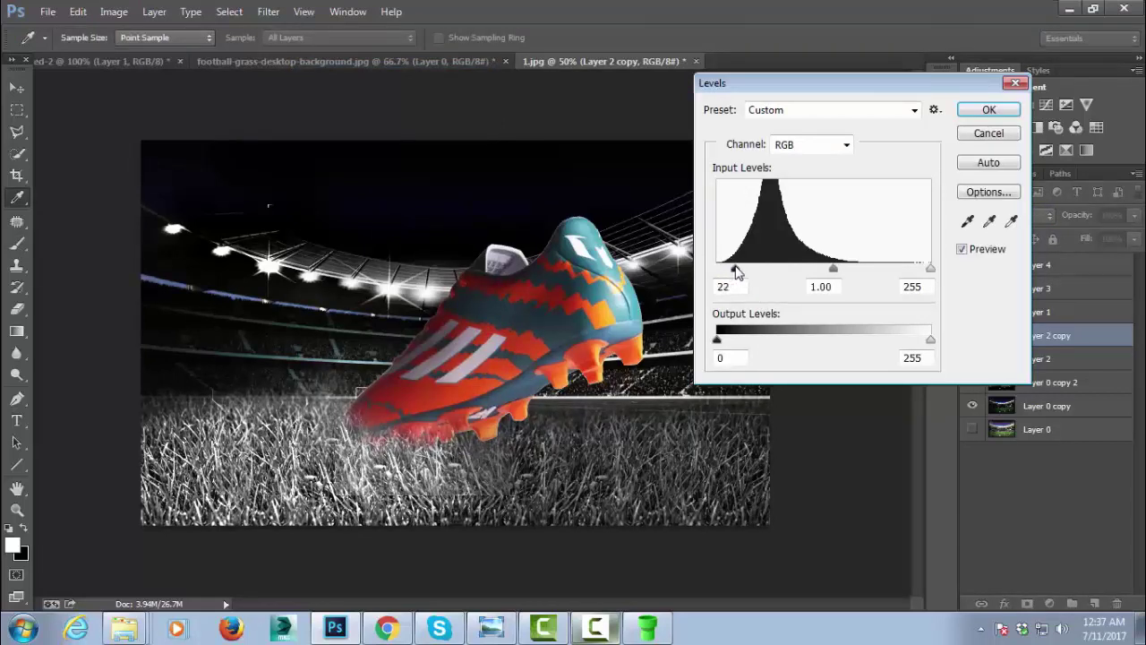
{"action": "left_click", "coordinate": [974, 110]}
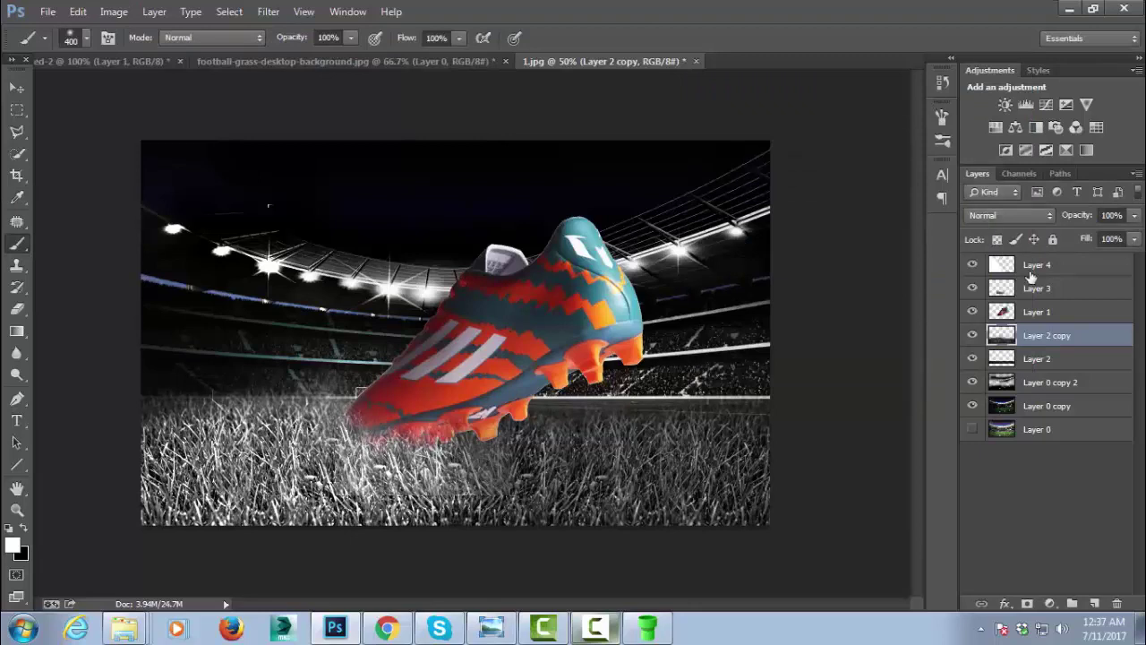
Reselect Layer 4 and lower its fill to 47%
{"action": "left_click", "coordinate": [1095, 268]}
{"action": "key", "text": "e"}
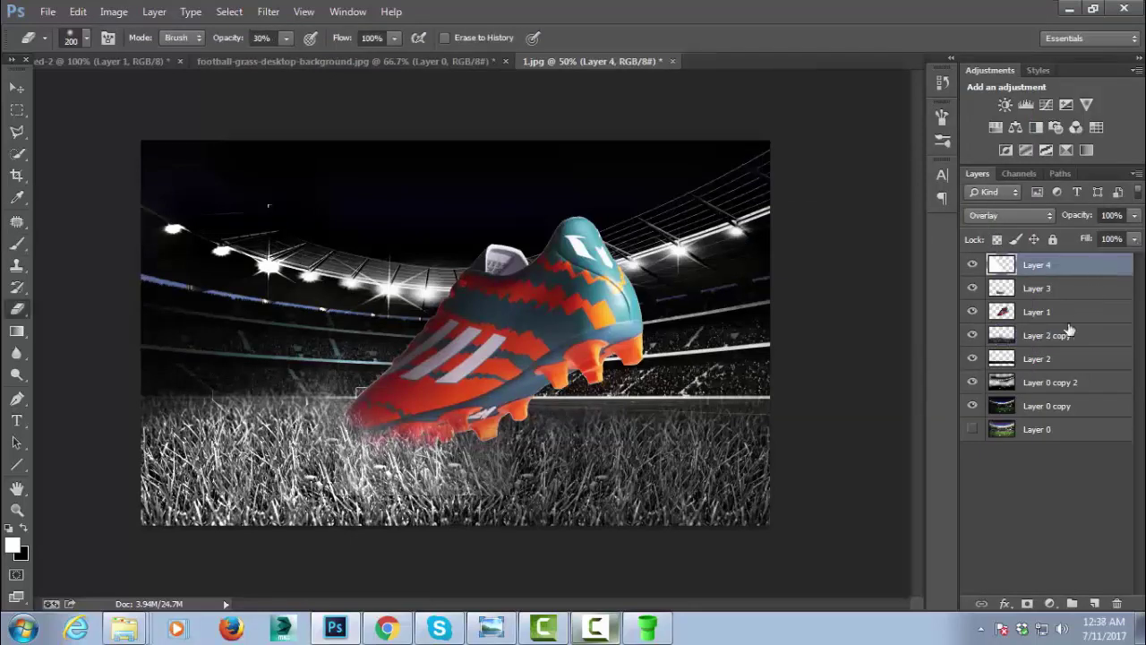
{"action": "left_click", "coordinate": [1069, 334]}
{"action": "left_click", "coordinate": [1094, 267]}
{"action": "left_click", "coordinate": [1134, 239]}
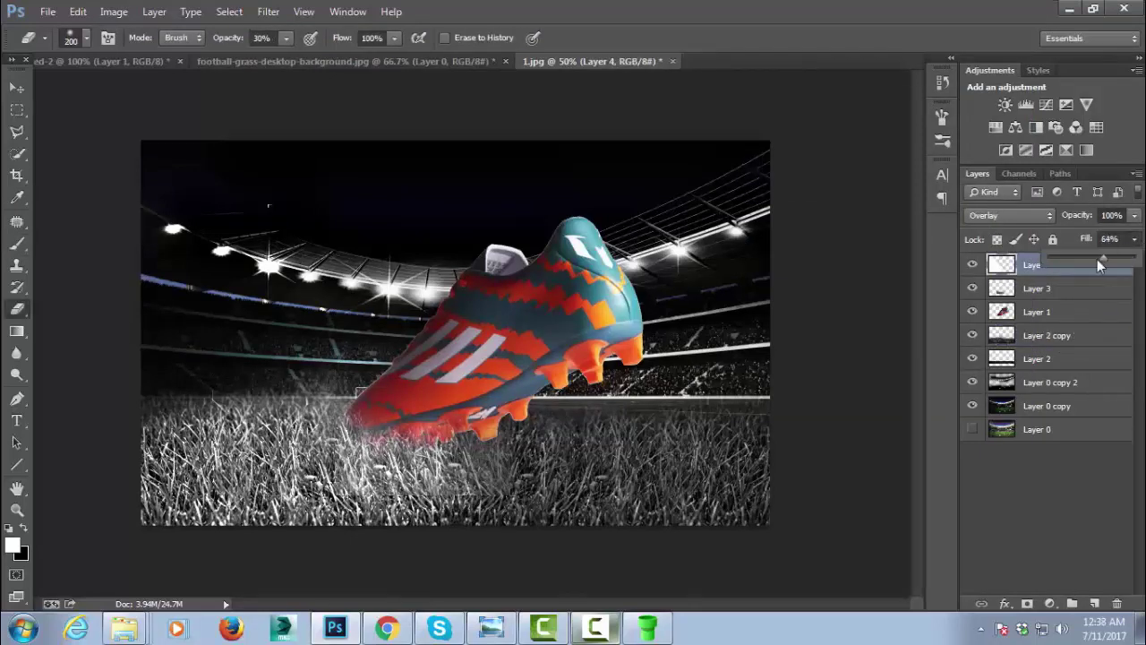
{"action": "left_click_drag", "start_coordinate": [1097, 258], "coordinate": [1090, 260]}
Warp Layer 4's overlay into a curve around the boot, then hide it to compare
{"action": "key", "text": "ctrl+t"}
{"action": "right_click", "coordinate": [477, 329]}
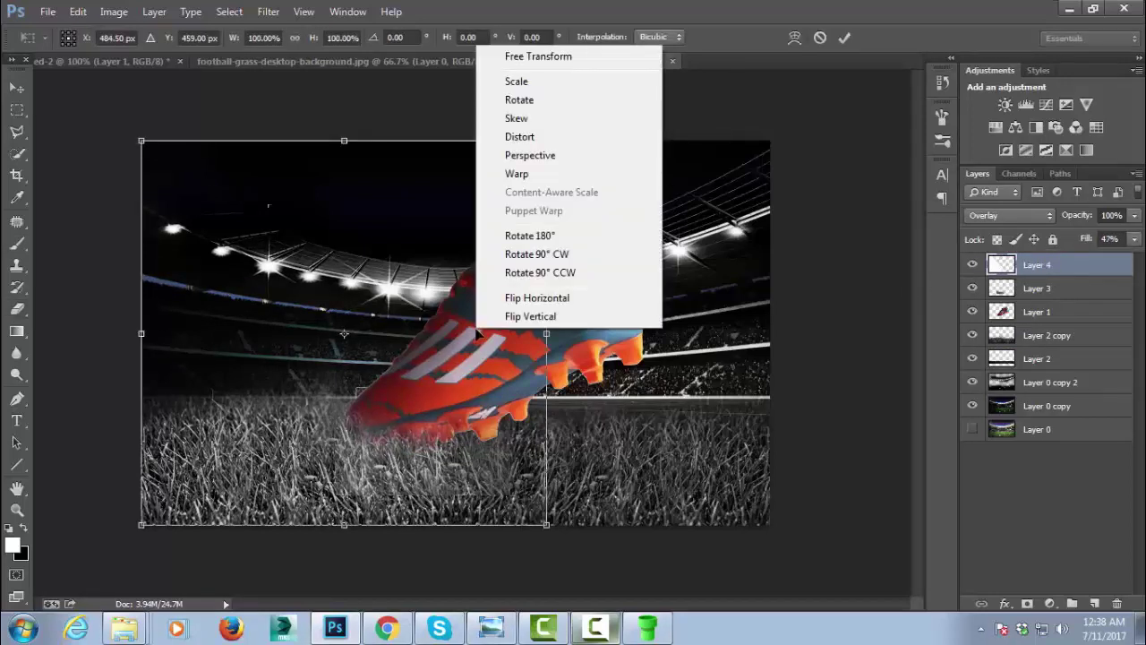
{"action": "left_click", "coordinate": [516, 174]}
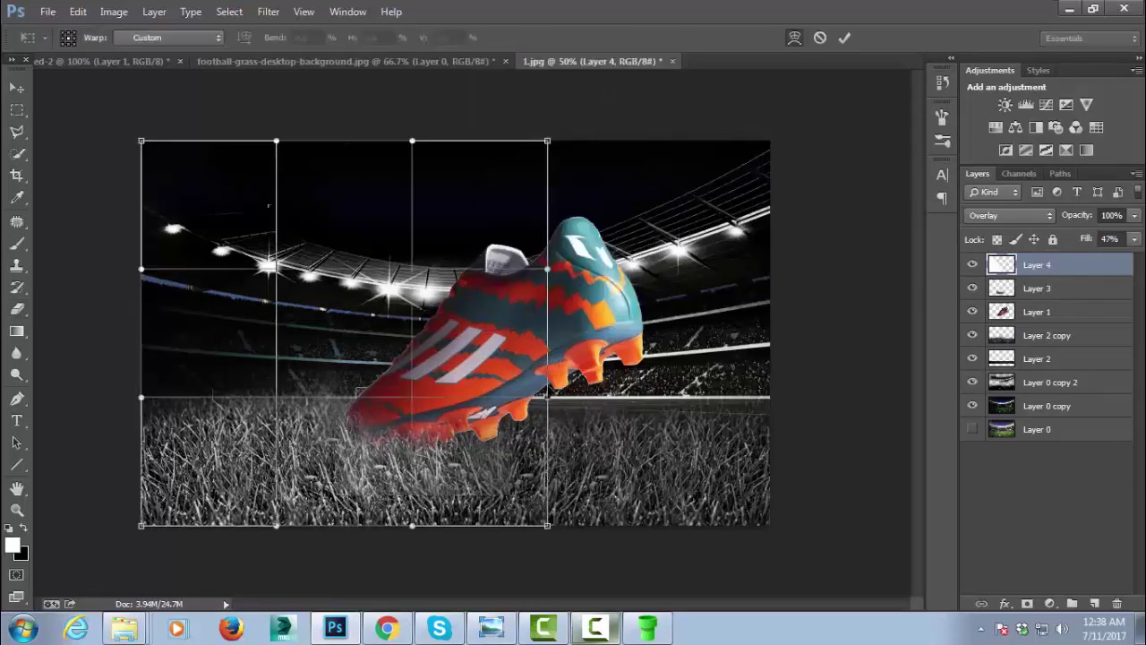
{"action": "left_click_drag", "start_coordinate": [528, 405], "coordinate": [410, 525]}
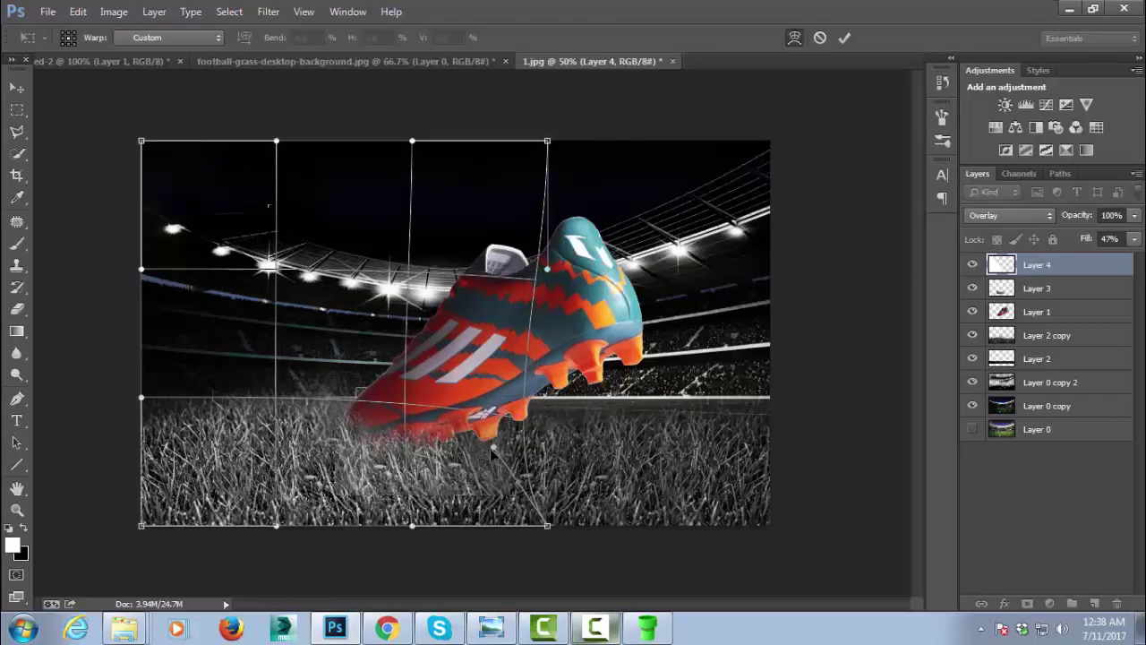
{"action": "mouse_move", "coordinate": [547, 526]}
{"action": "left_mouse_down"}
{"action": "mouse_move", "coordinate": [525, 557]}
{"action": "mouse_move", "coordinate": [542, 547]}
{"action": "left_mouse_up"}
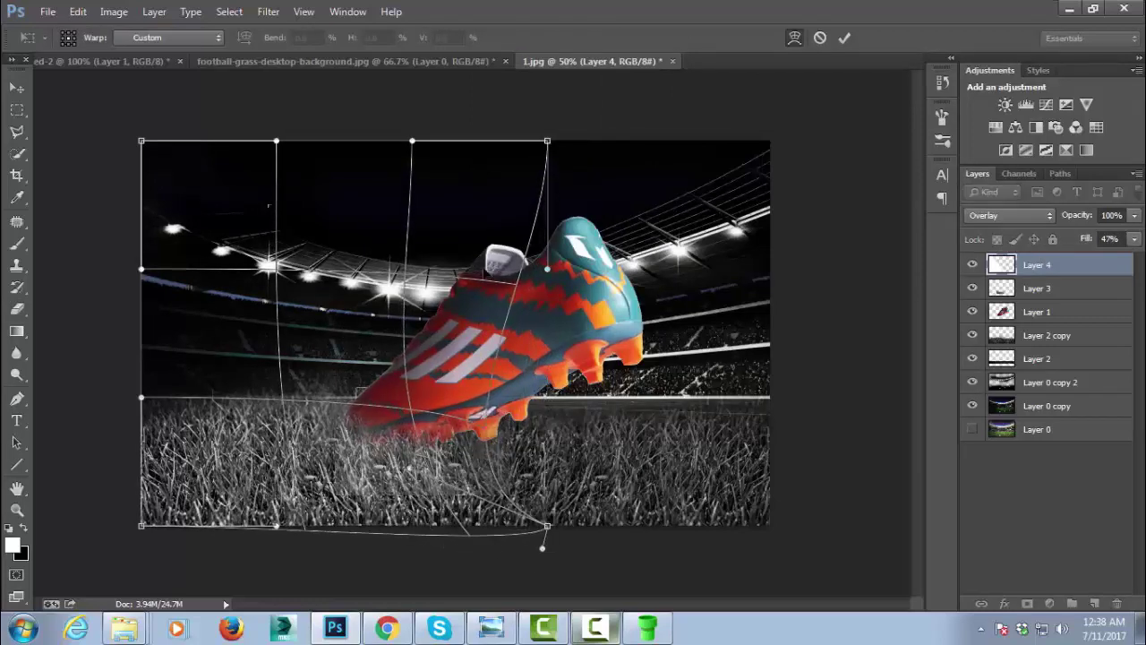
{"action": "mouse_move", "coordinate": [483, 273]}
{"action": "left_mouse_down"}
{"action": "mouse_move", "coordinate": [410, 279]}
{"action": "mouse_move", "coordinate": [314, 156]}
{"action": "left_mouse_up"}
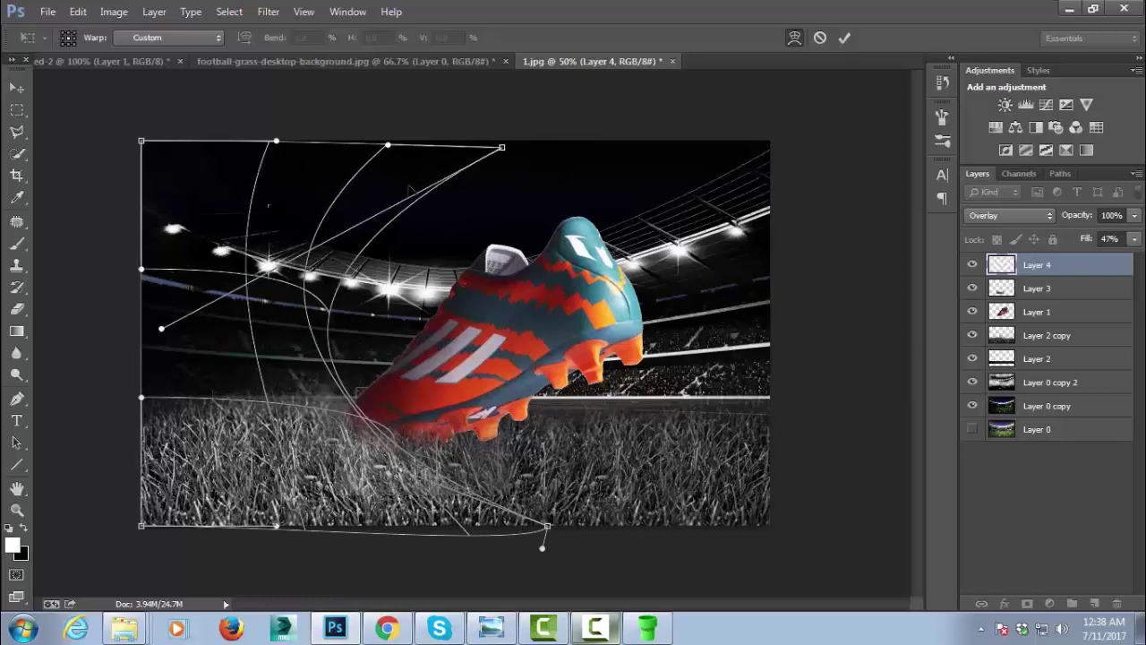
{"action": "left_click_drag", "start_coordinate": [324, 218], "coordinate": [333, 311]}
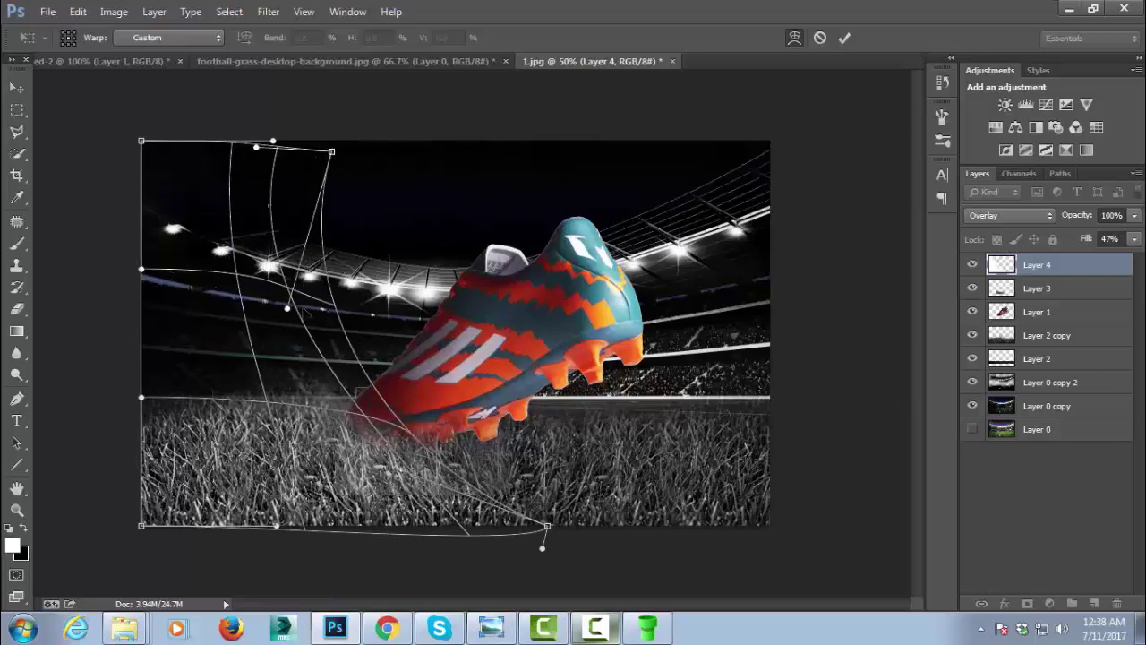
{"action": "key", "text": "Return"}
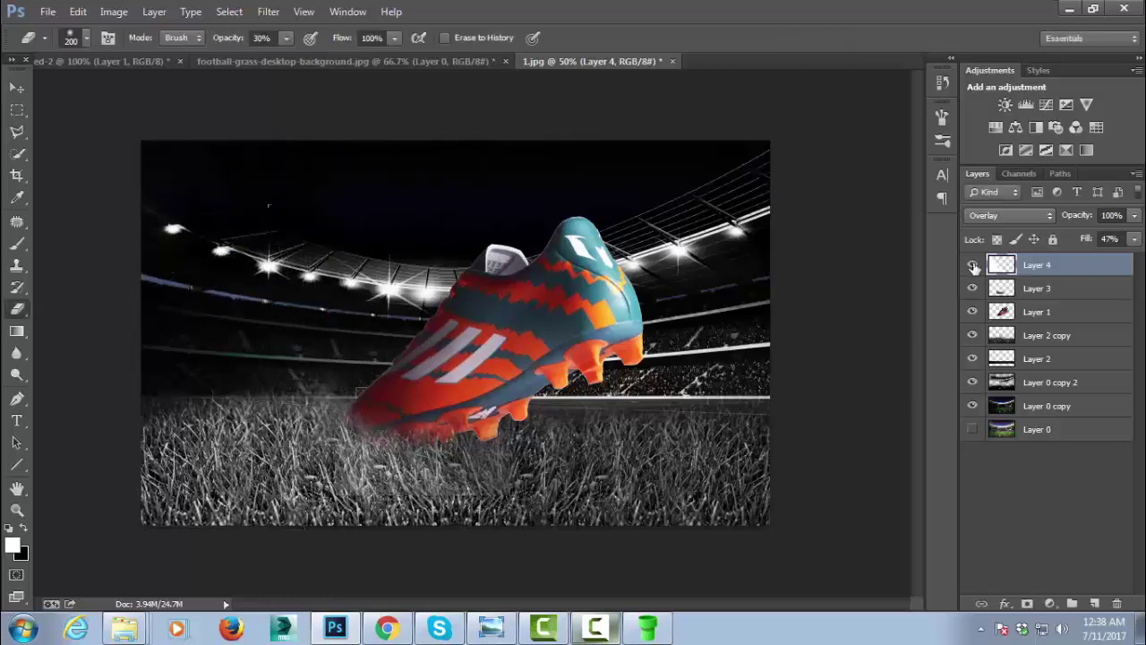
{"action": "left_click", "coordinate": [972, 265]}
Show Layer 4 again and add a new Layer 5 above the boot's Layer 1
{"action": "left_click", "coordinate": [971, 266]}
{"action": "left_click", "coordinate": [1069, 313]}
{"action": "left_click", "coordinate": [972, 311]}
{"action": "left_click", "coordinate": [972, 312]}
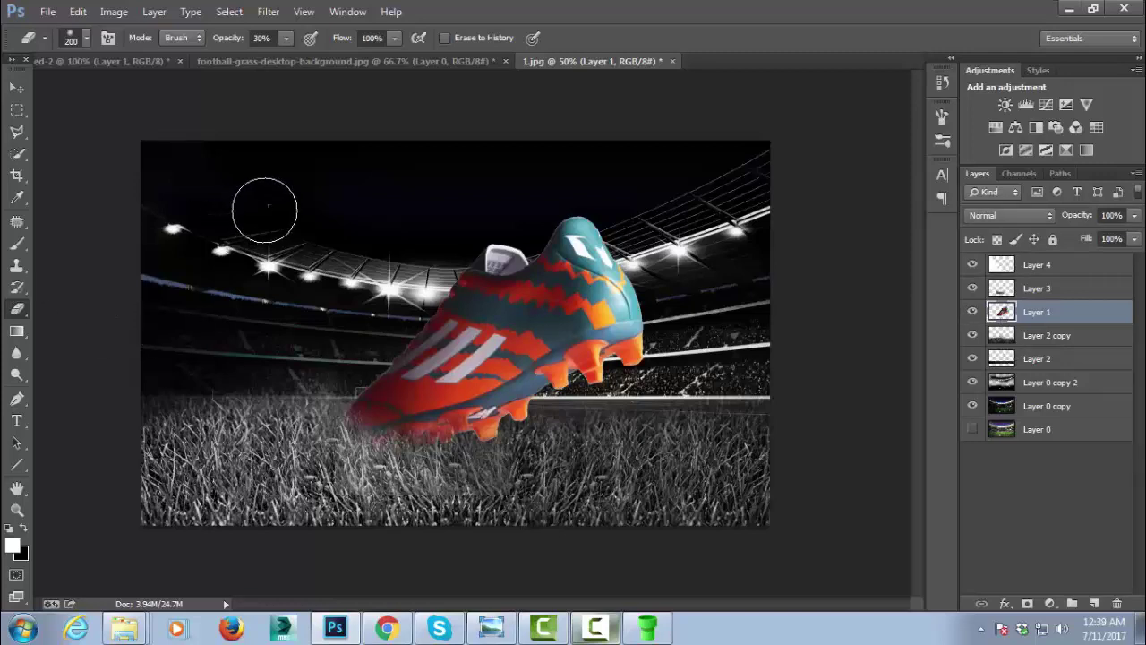
{"action": "left_click", "coordinate": [1093, 605]}
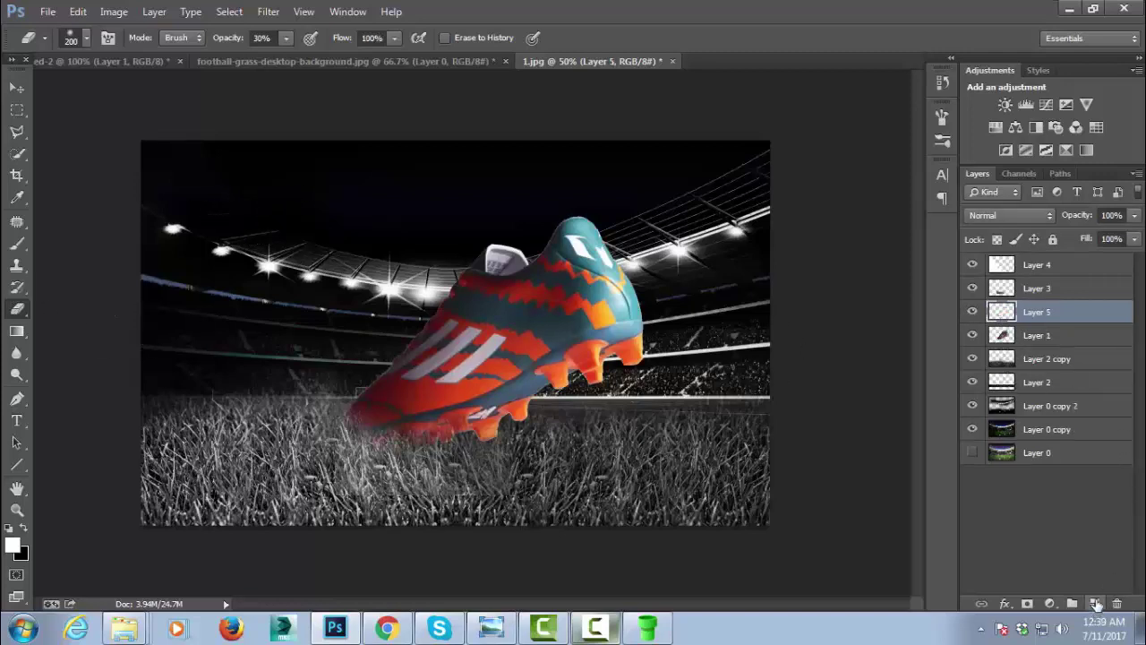
Paint a soft bright green spot over the boot's middle
{"action": "left_click", "coordinate": [19, 248]}
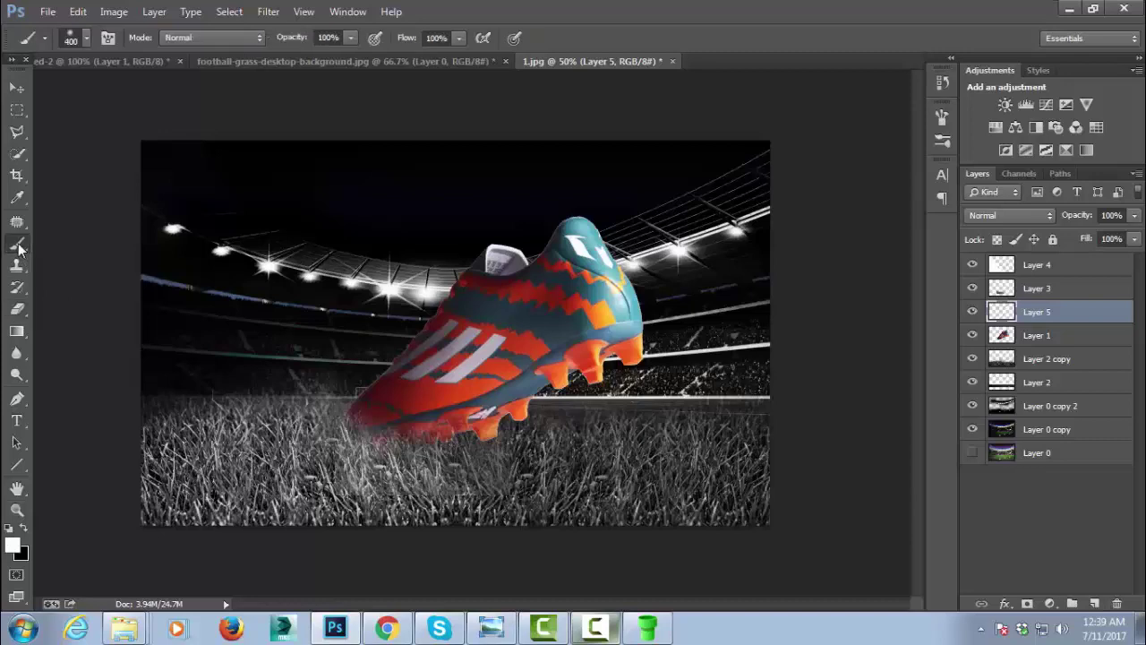
{"action": "left_click", "coordinate": [12, 544]}
{"action": "left_click", "coordinate": [1009, 302]}
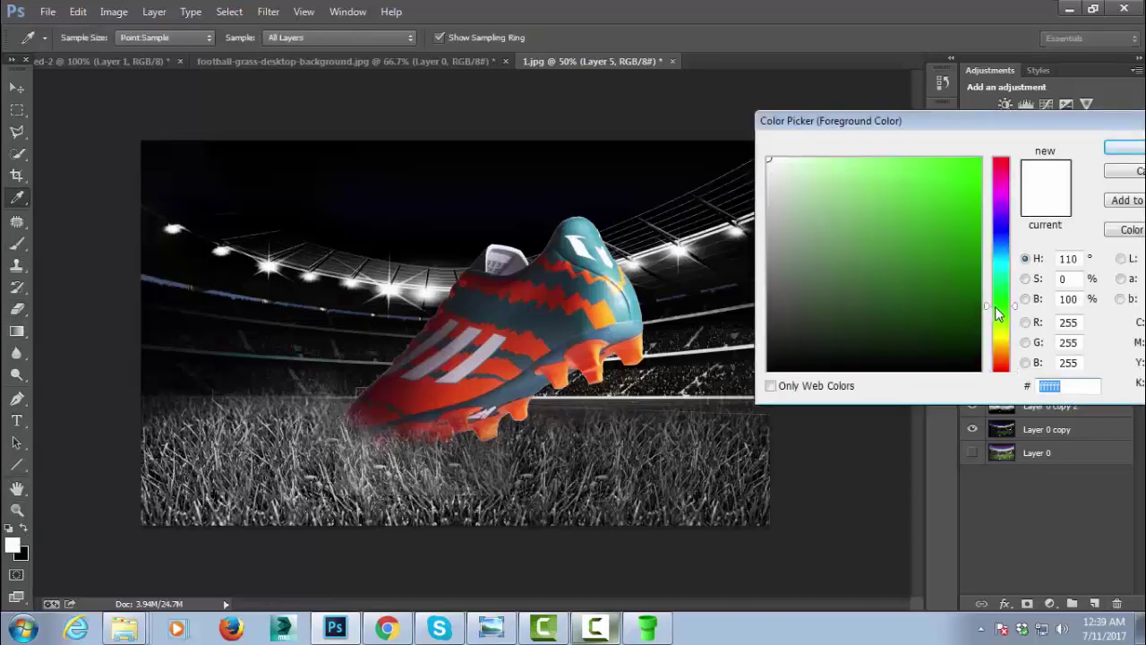
{"action": "left_click", "coordinate": [978, 163]}
{"action": "left_click", "coordinate": [1124, 147]}
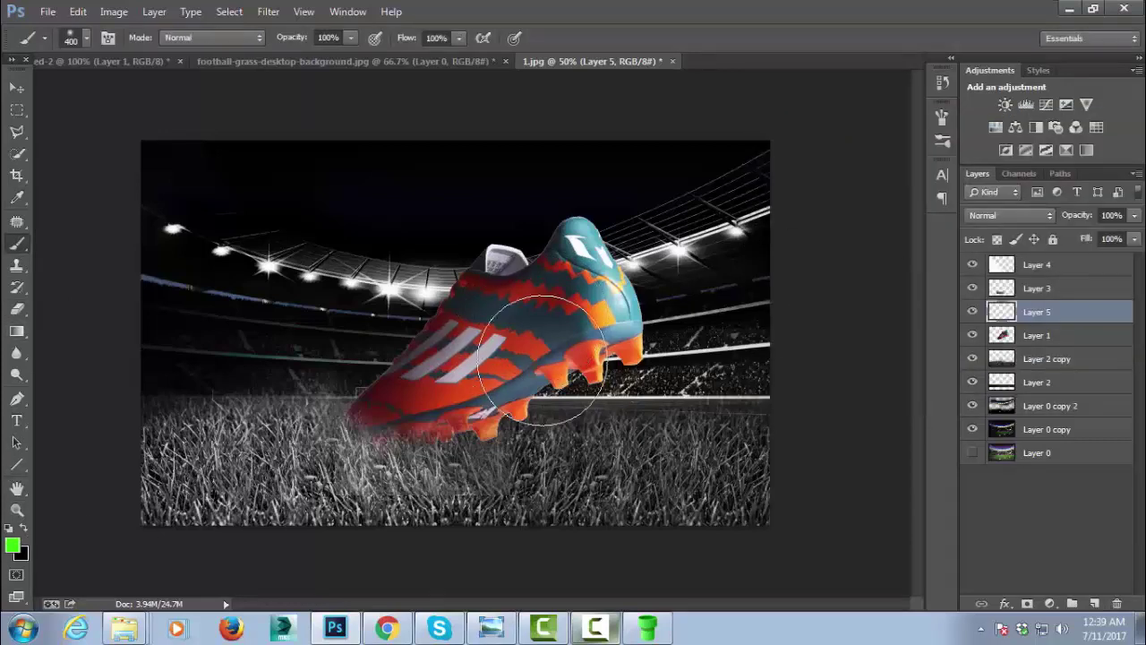
{"action": "left_click", "coordinate": [519, 394]}
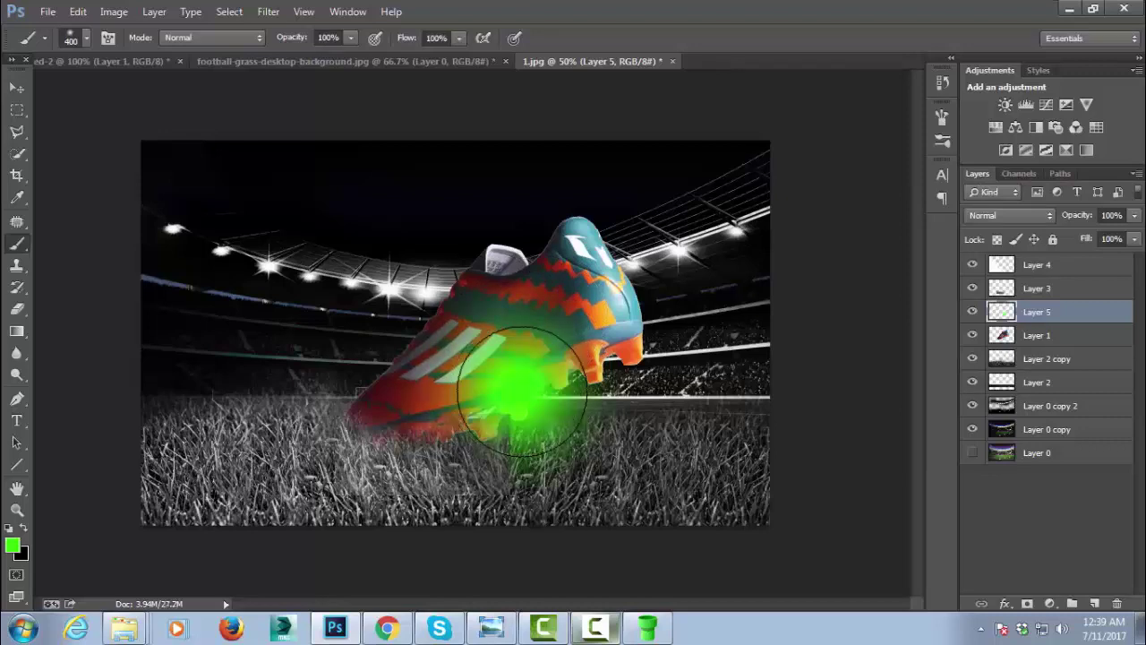
{"action": "left_click", "coordinate": [20, 93]}
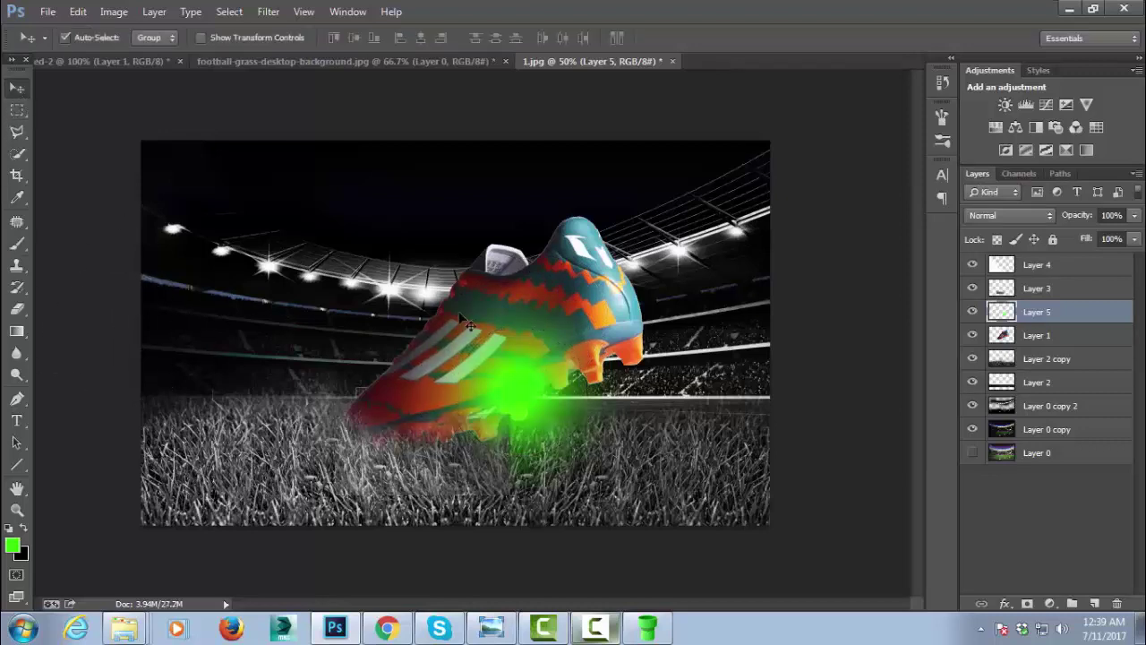
Squash Layer 5's green glow, tilt it about -25° along the sole, and narrow it
{"action": "key", "text": "ctrl+t"}
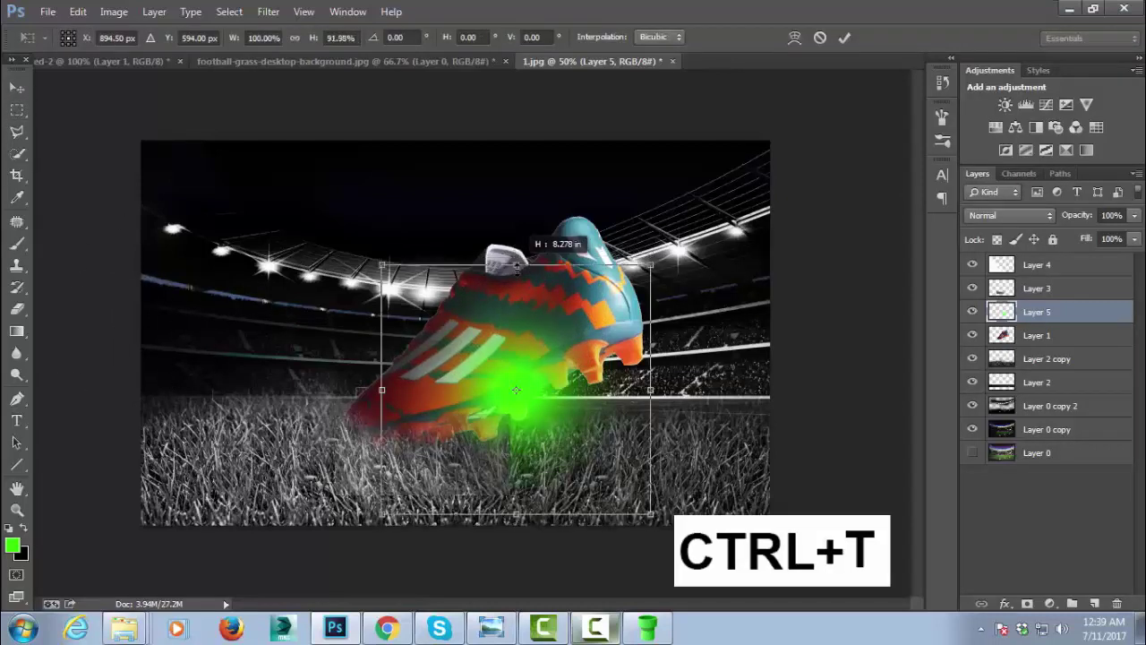
{"action": "left_click_drag", "start_coordinate": [514, 253], "coordinate": [515, 347]}
{"action": "left_click_drag", "start_coordinate": [704, 290], "coordinate": [690, 234]}
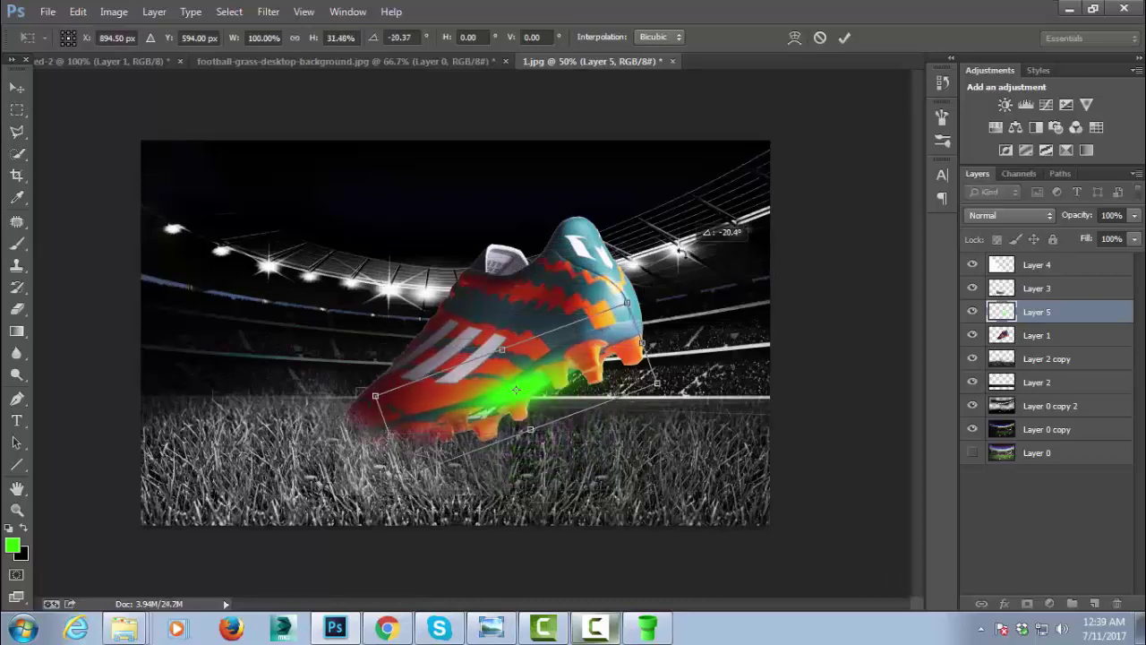
{"action": "left_click_drag", "start_coordinate": [642, 343], "coordinate": [584, 340]}
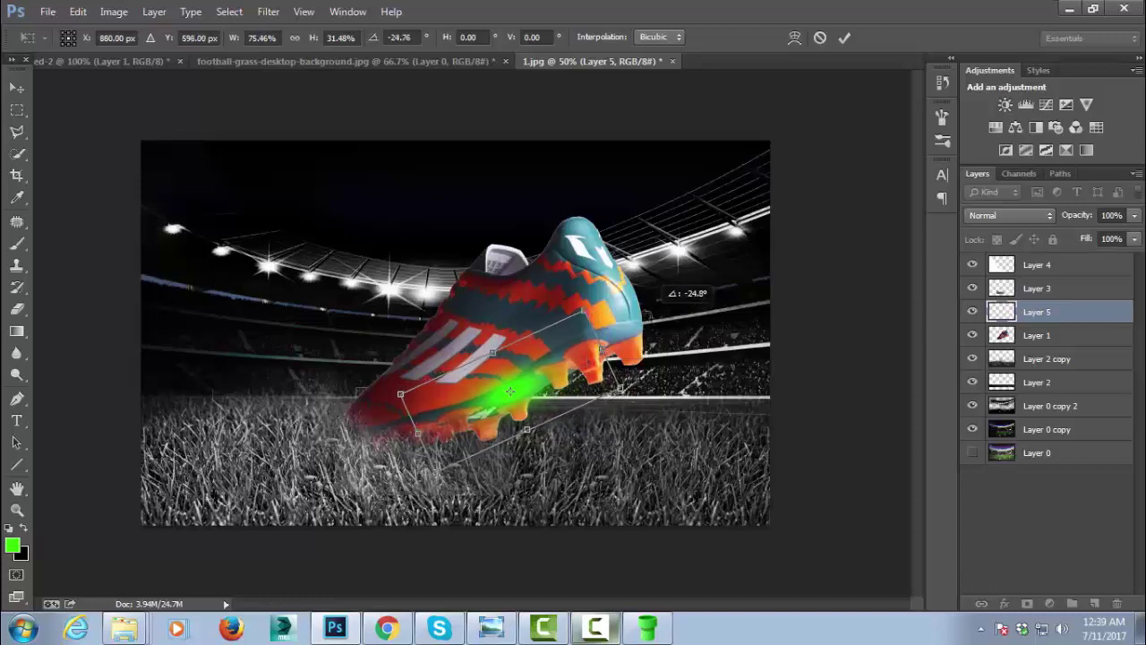
{"action": "key", "text": "Return"}
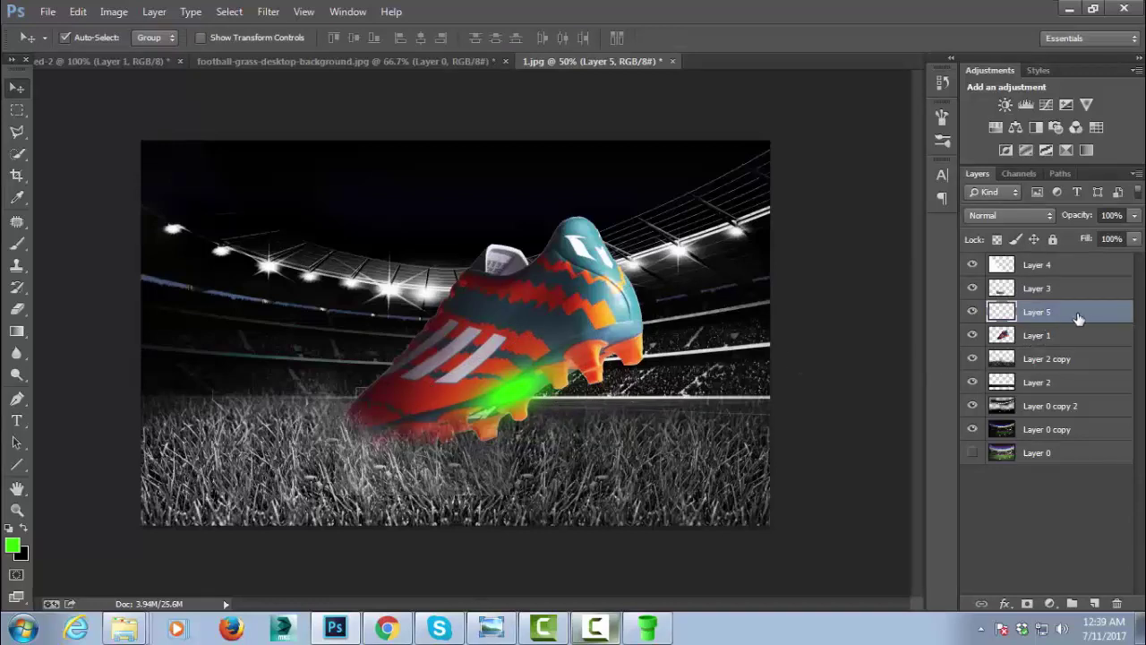
{"action": "left_click", "coordinate": [1061, 336], "text": "ctrl"}
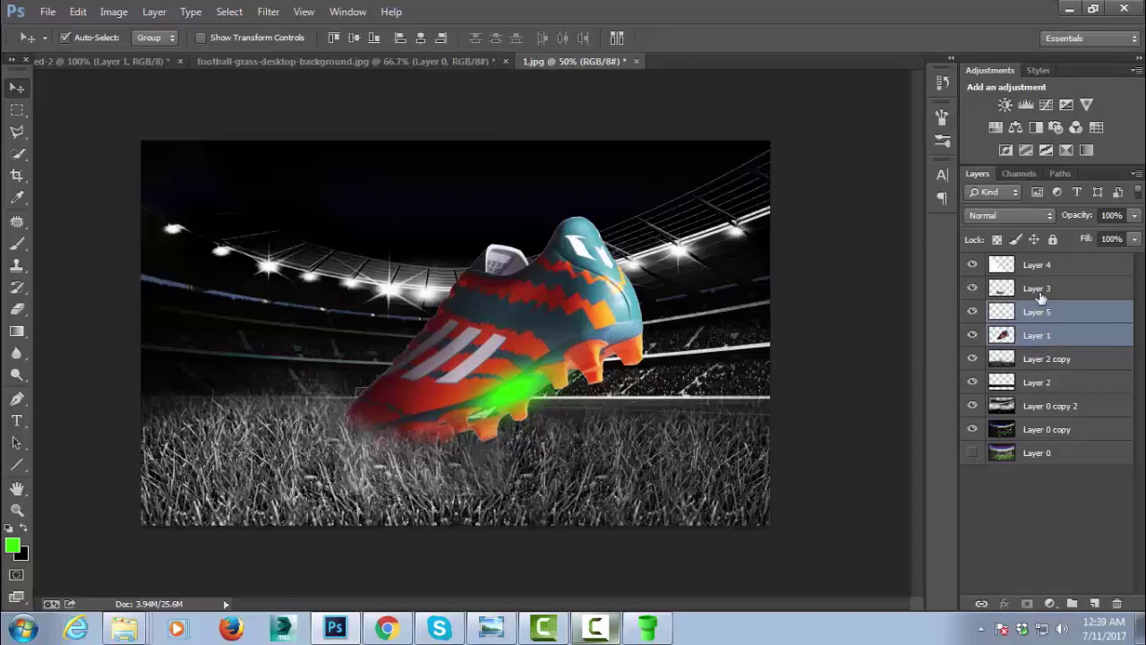
Select the Layer 3 shadow and toggle its visibility to check its effect
{"action": "left_click", "coordinate": [1041, 288]}
{"action": "left_click", "coordinate": [16, 308]}
{"action": "left_click", "coordinate": [975, 288]}
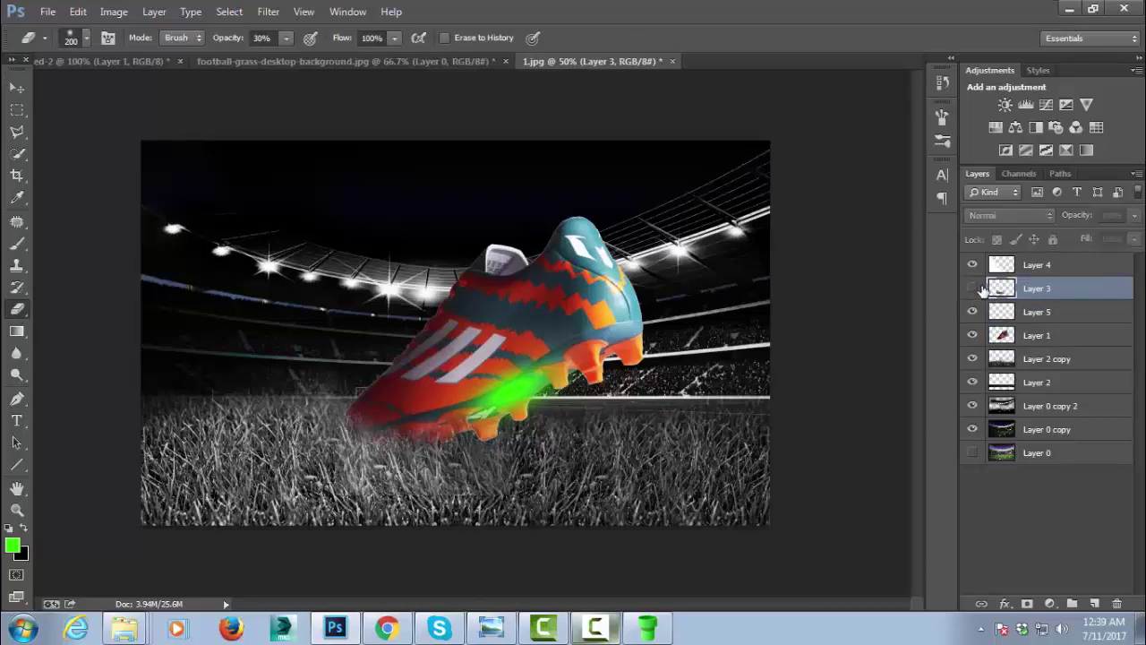
{"action": "left_click", "coordinate": [972, 289]}
{"action": "left_click", "coordinate": [972, 288]}
{"action": "left_click", "coordinate": [972, 289]}
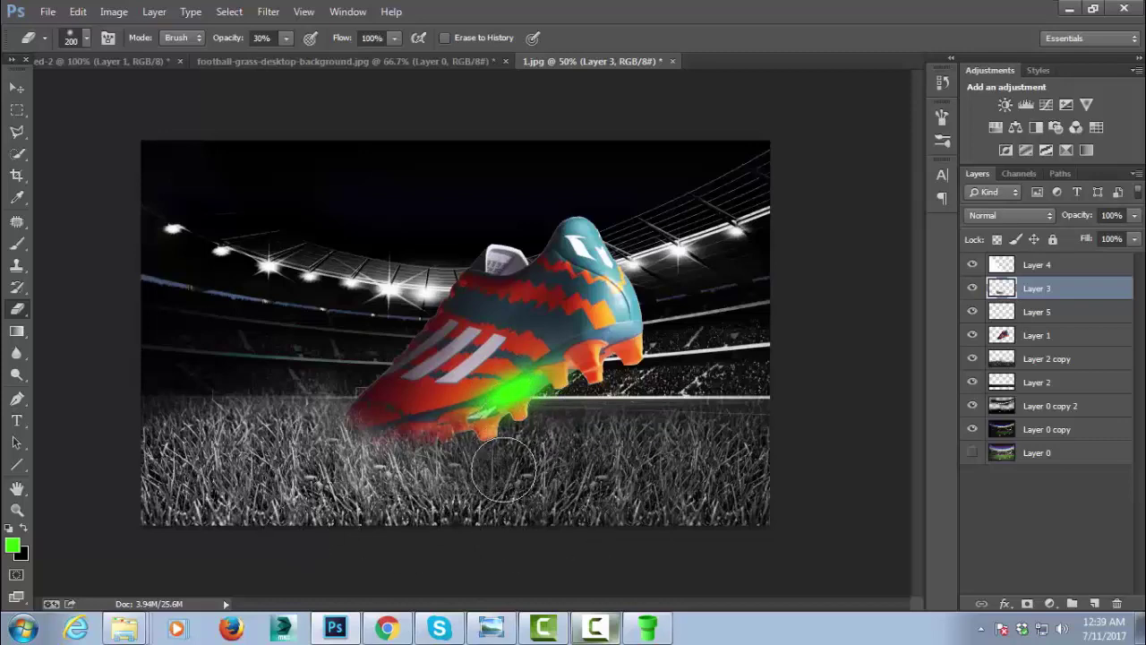
{"action": "left_click", "coordinate": [972, 287]}
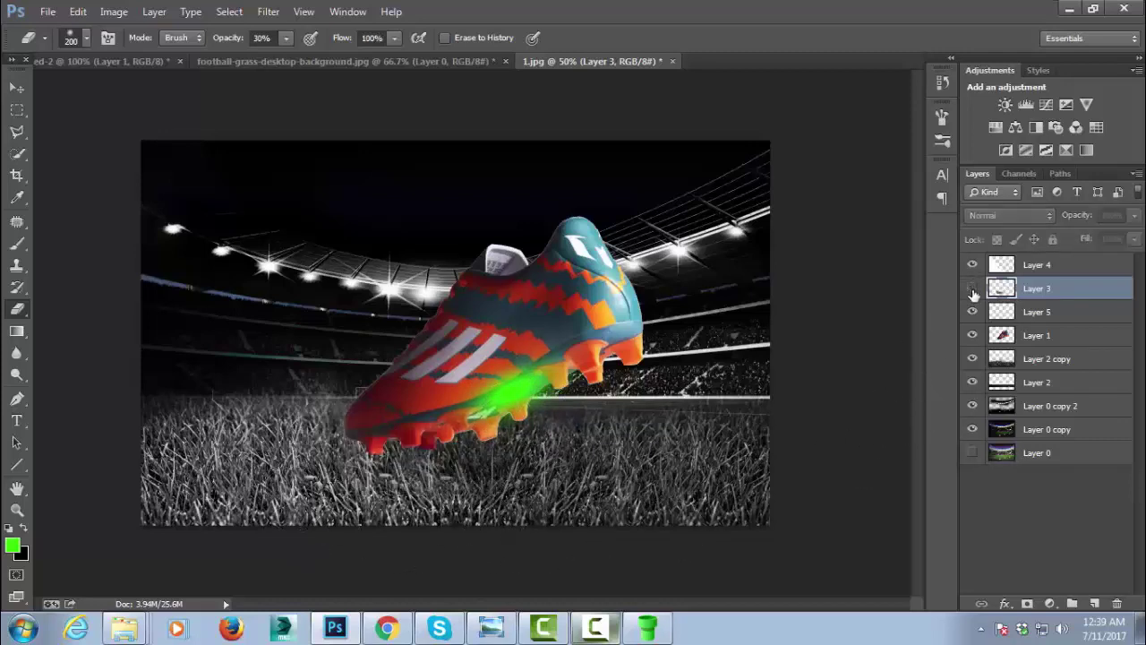
{"action": "left_click", "coordinate": [973, 287]}
Nudge the shadow, green glow and boot layers together slightly to the left
{"action": "left_click", "coordinate": [1033, 313], "text": "shift"}
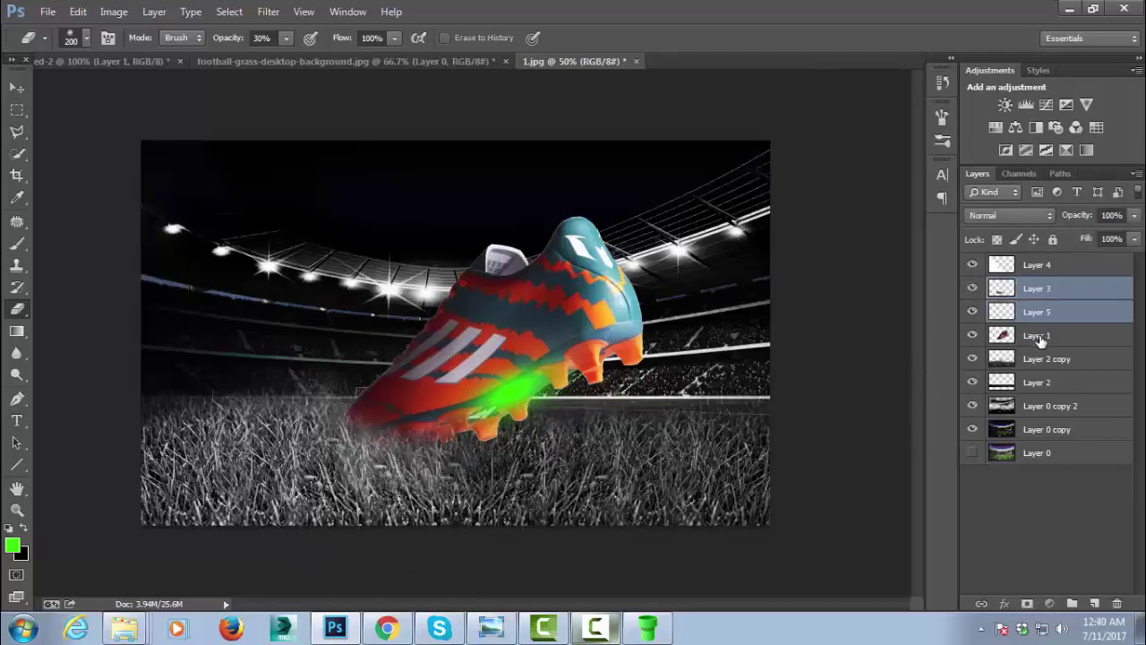
{"action": "left_click", "coordinate": [1035, 335], "text": "shift"}
{"action": "key", "text": "ctrl+t"}
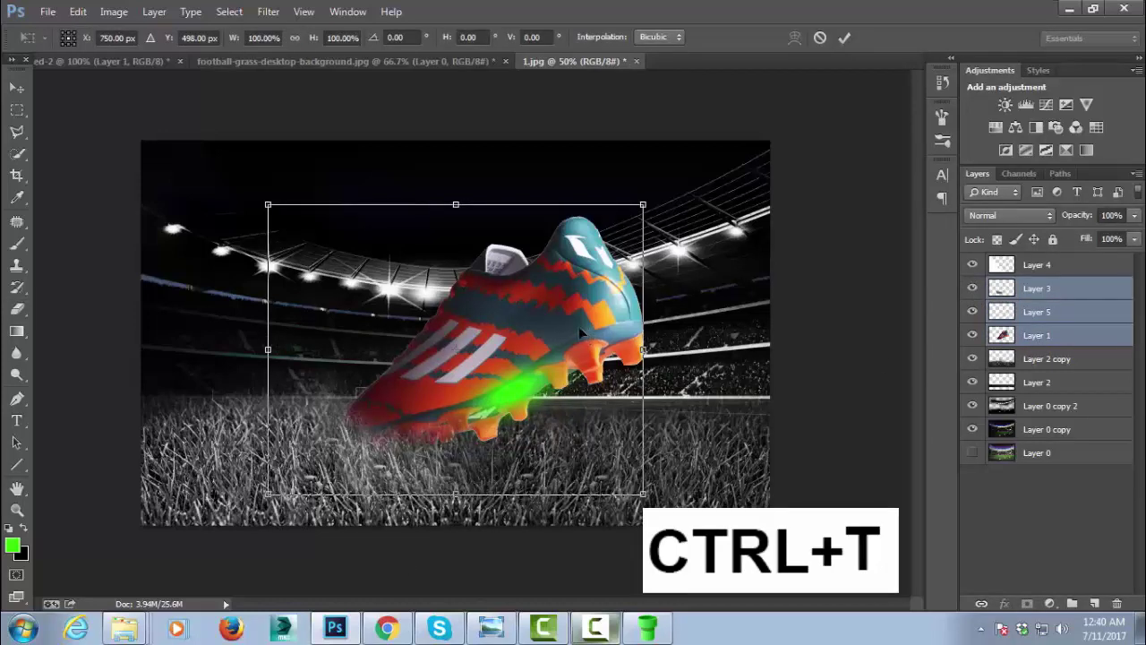
{"action": "left_click_drag", "start_coordinate": [580, 333], "coordinate": [523, 331]}
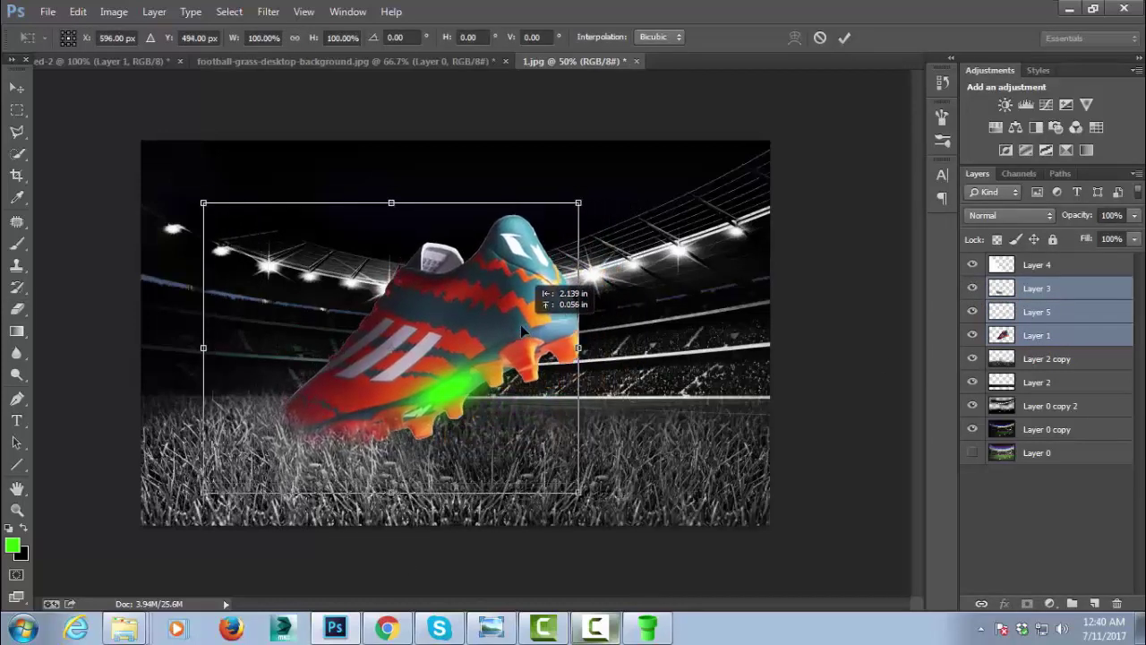
{"action": "left_click_drag", "start_coordinate": [523, 331], "coordinate": [528, 327]}
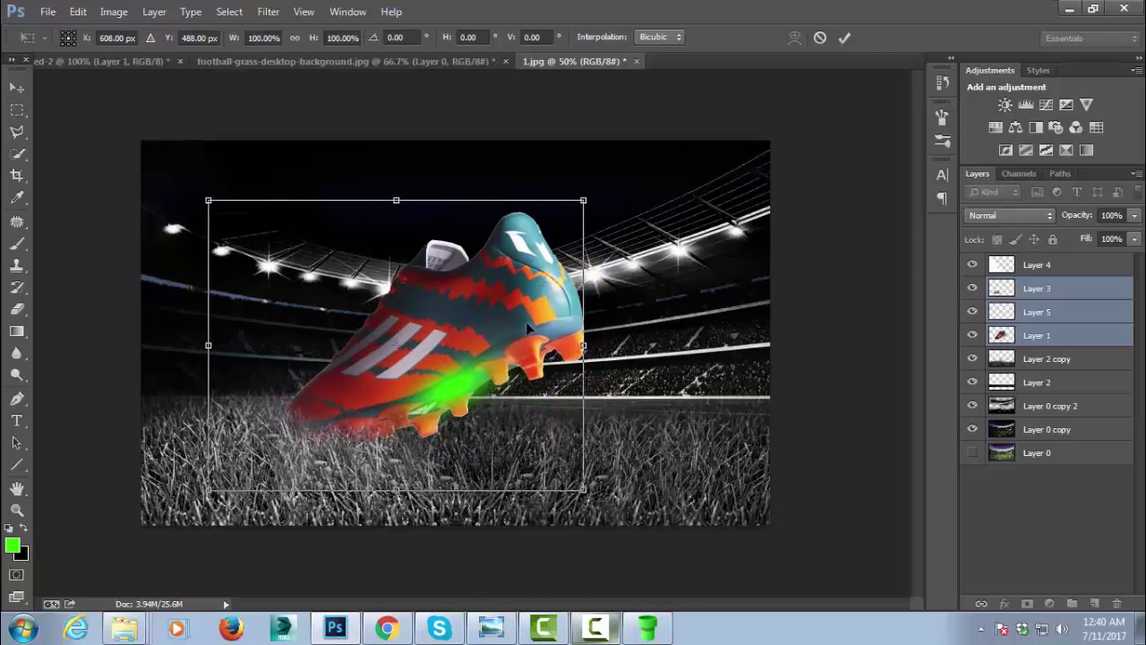
{"action": "key", "text": "Return"}
Set Layer 4's fill to 40% and add a new empty Layer 6 on top
{"action": "key", "text": "e"}
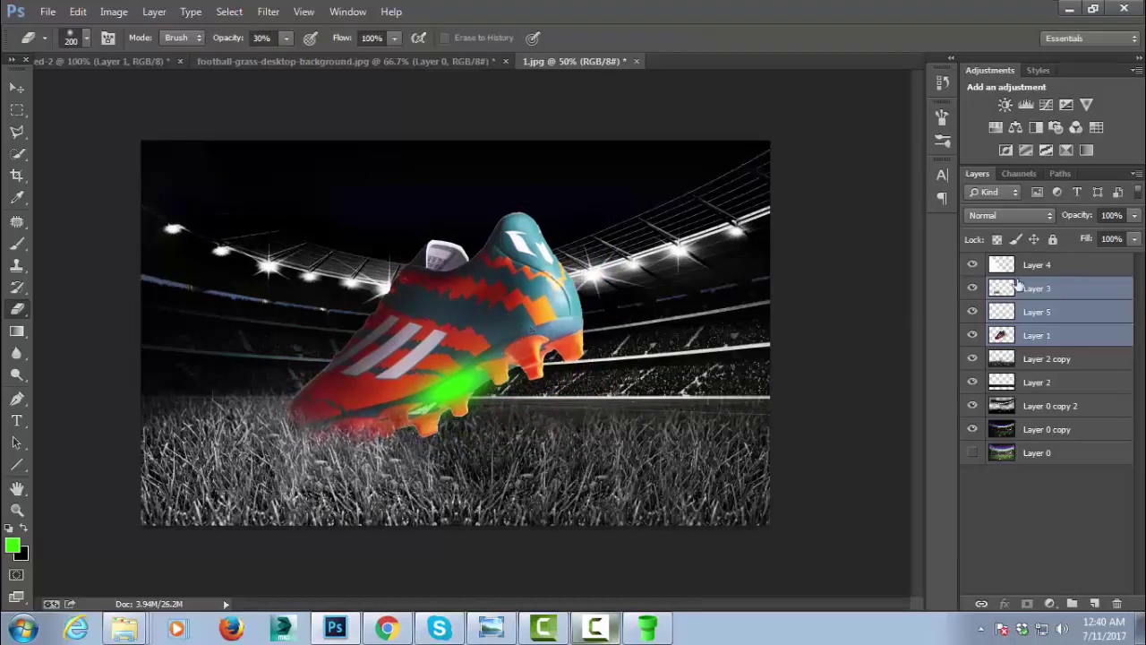
{"action": "left_click", "coordinate": [1081, 267]}
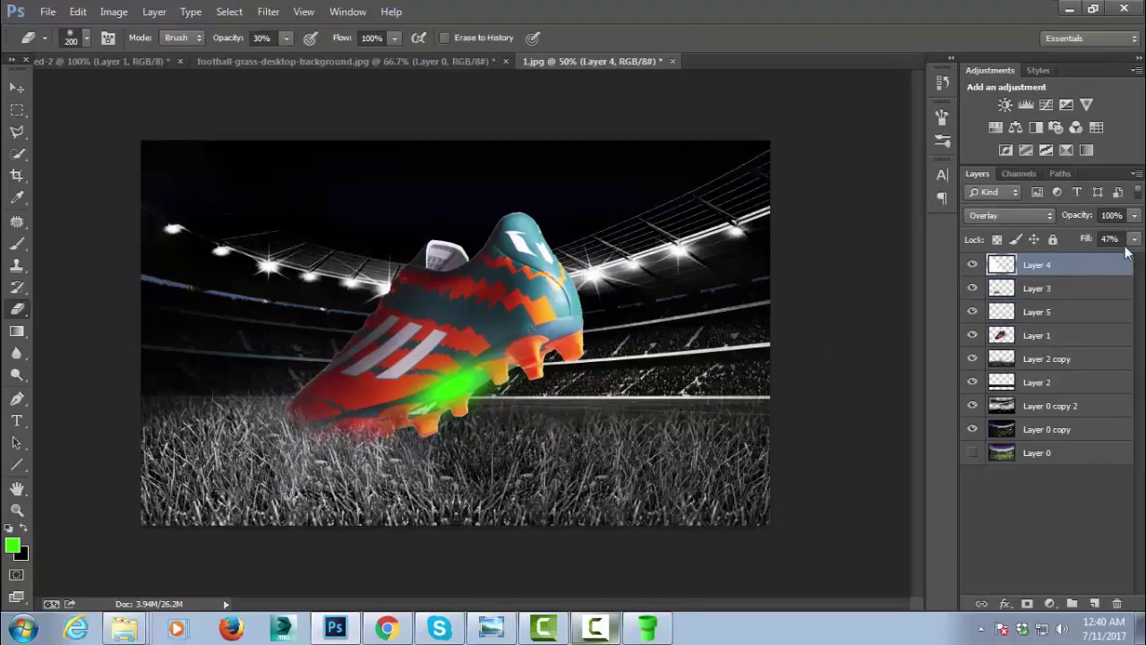
{"action": "left_click", "coordinate": [1086, 238]}
{"action": "type", "text": "30"}
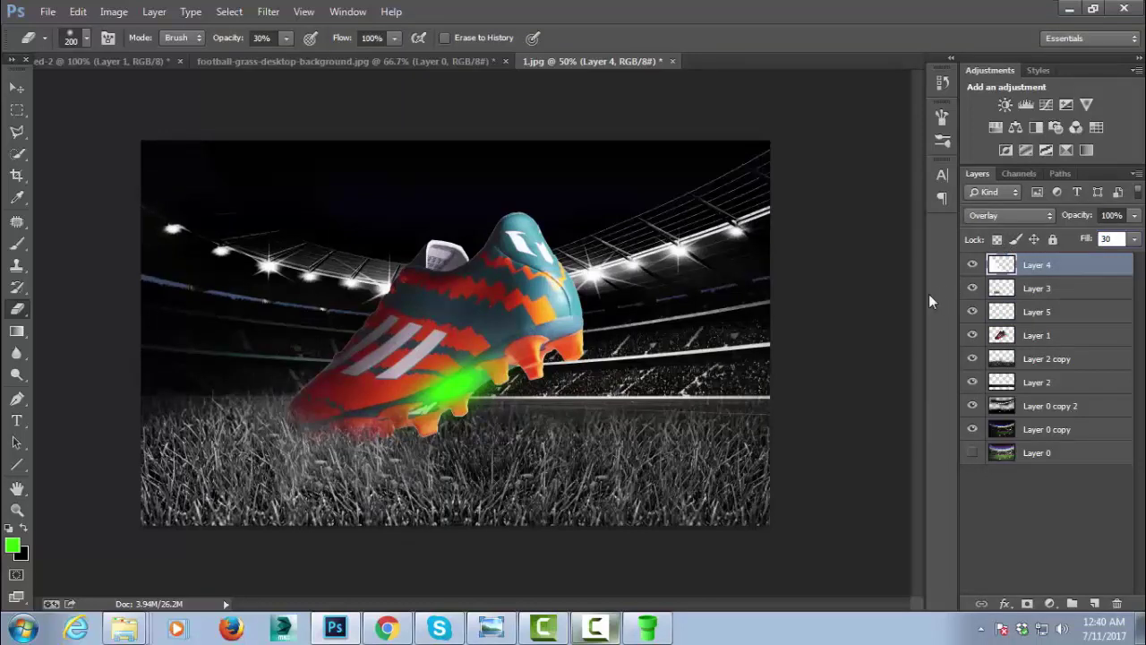
{"action": "type", "text": "40"}
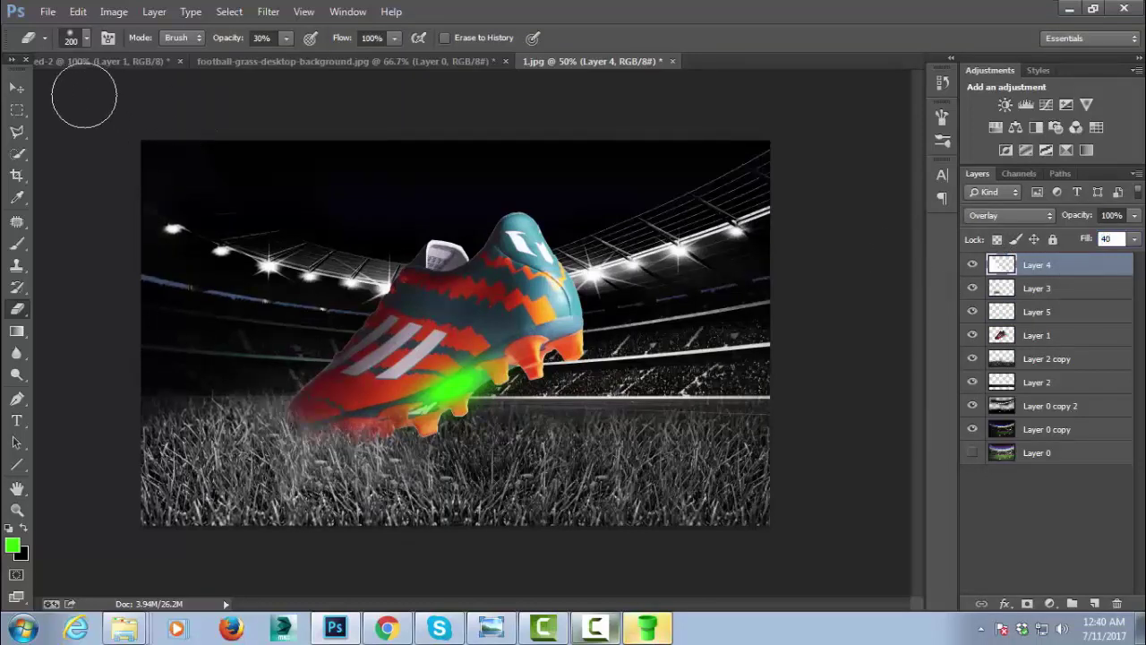
{"action": "left_click", "coordinate": [16, 88]}
{"action": "left_click", "coordinate": [1094, 604]}
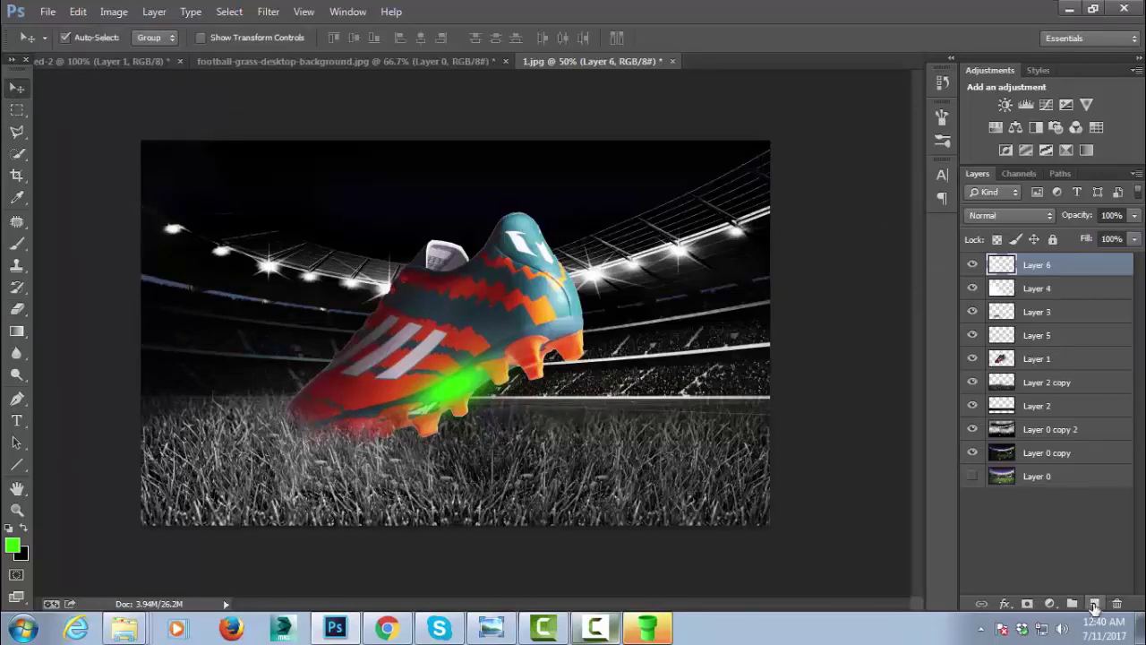
Paint a soft white glow at the image's top-left on Layer 6
{"action": "left_click", "coordinate": [16, 242]}
{"action": "left_click", "coordinate": [161, 161]}
{"action": "key", "text": "ctrl+z"}
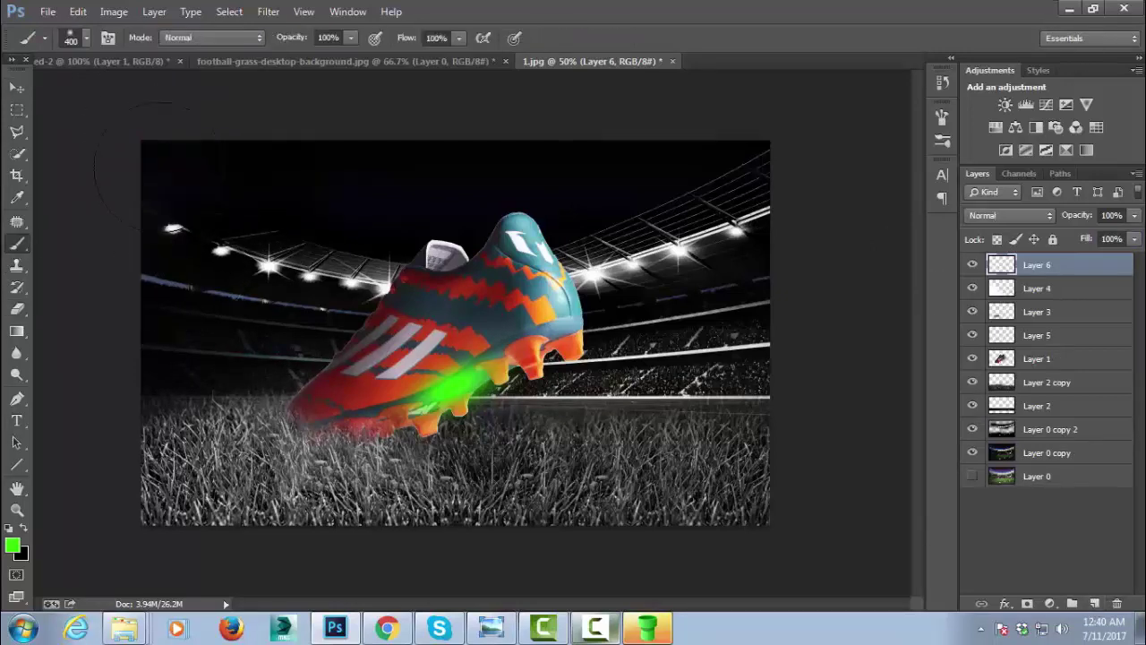
{"action": "left_click", "coordinate": [12, 545]}
{"action": "left_click", "coordinate": [768, 159]}
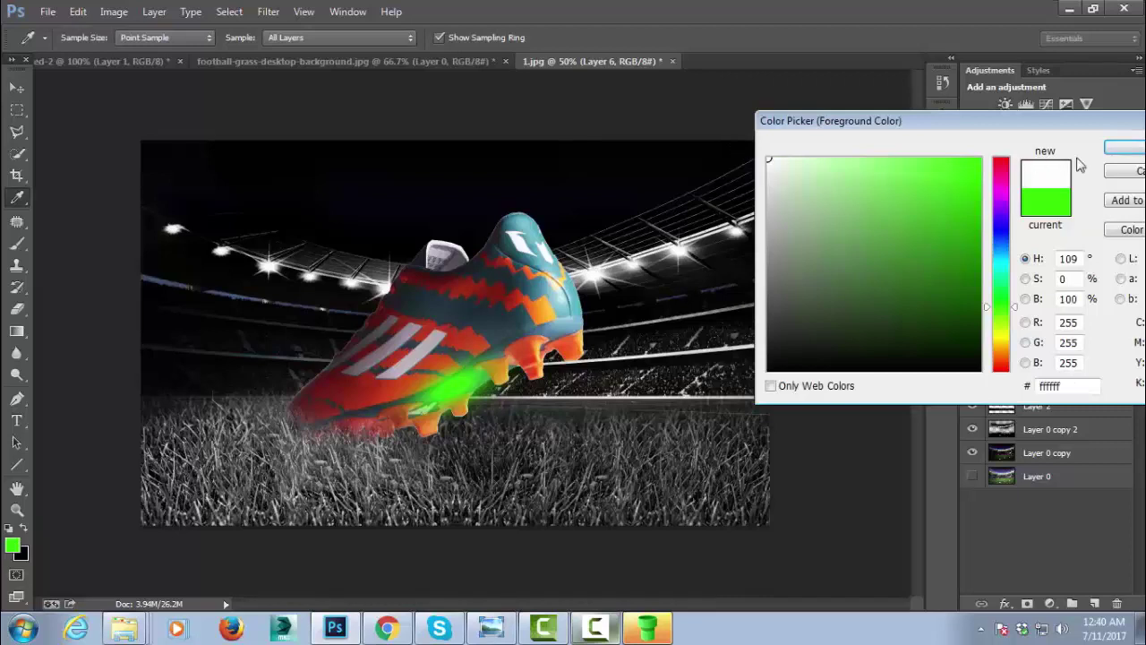
{"action": "left_click", "coordinate": [1125, 148]}
{"action": "key", "text": "b"}
{"action": "mouse_move", "coordinate": [128, 140]}
{"action": "left_mouse_down"}
{"action": "mouse_move", "coordinate": [175, 164]}
{"action": "mouse_move", "coordinate": [186, 377]}
{"action": "mouse_move", "coordinate": [141, 184]}
{"action": "left_mouse_up"}
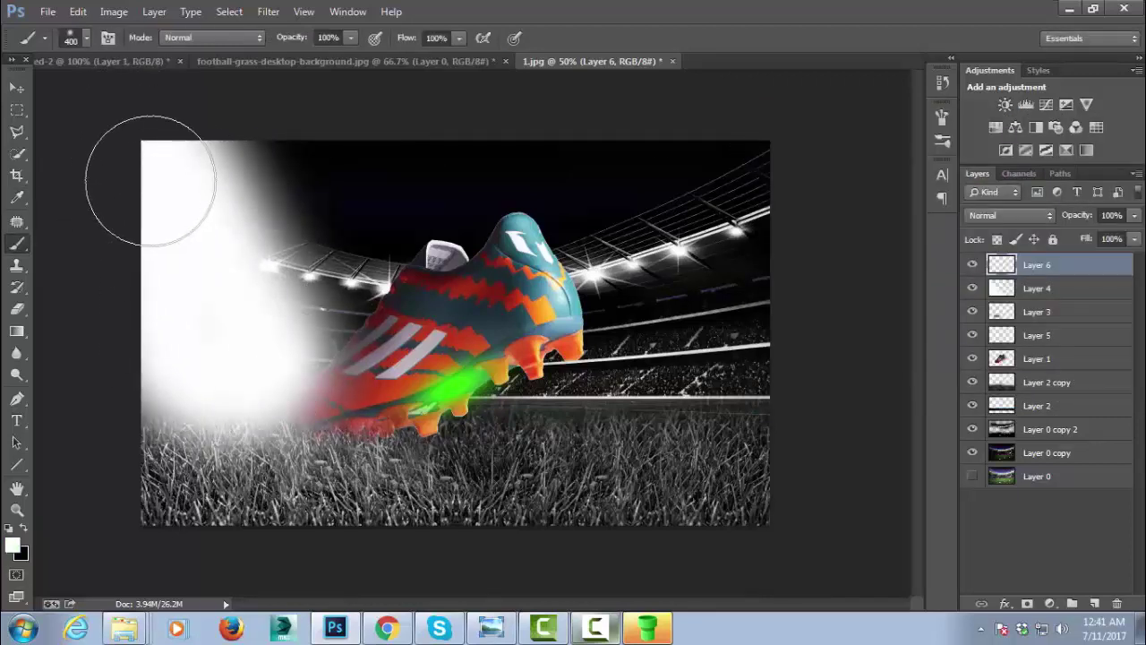
Fade Layer 6's white glow to 20% fill
{"action": "left_click", "coordinate": [1135, 238]}
{"action": "left_click_drag", "start_coordinate": [1133, 257], "coordinate": [1066, 254]}
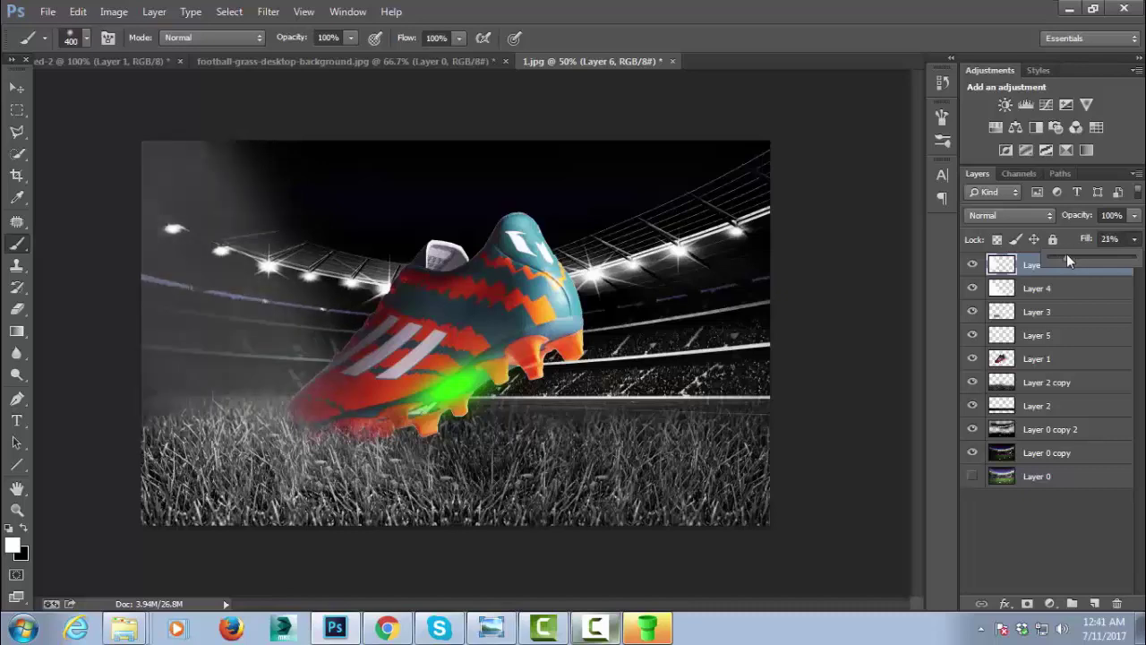
{"action": "left_click", "coordinate": [1030, 261]}
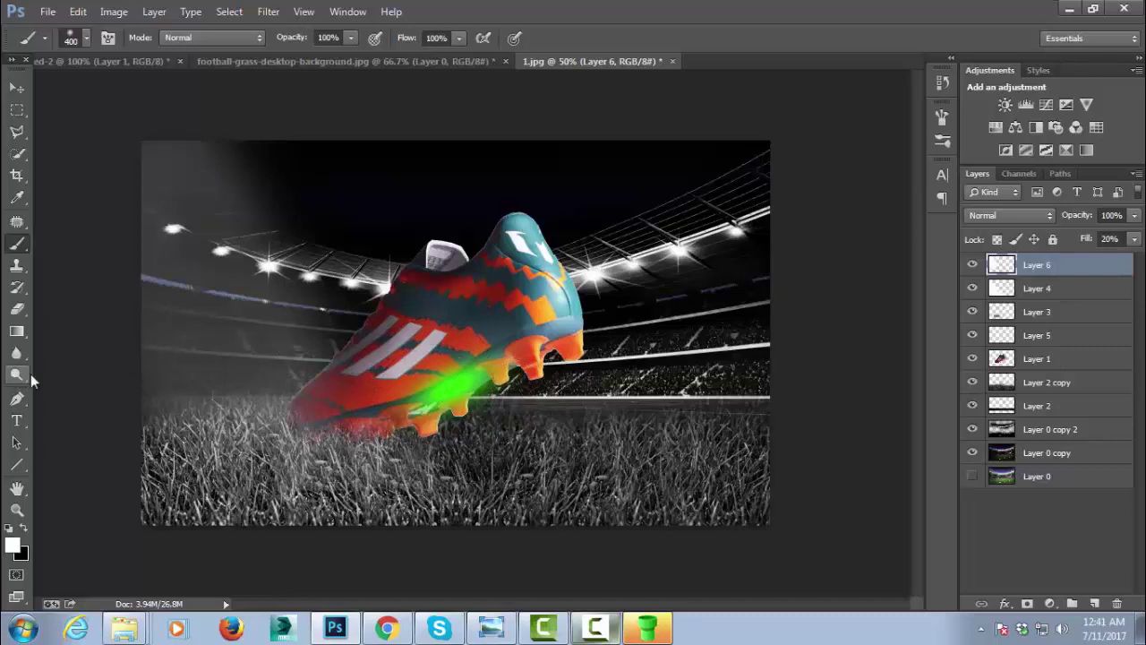
{"action": "left_click", "coordinate": [18, 310]}
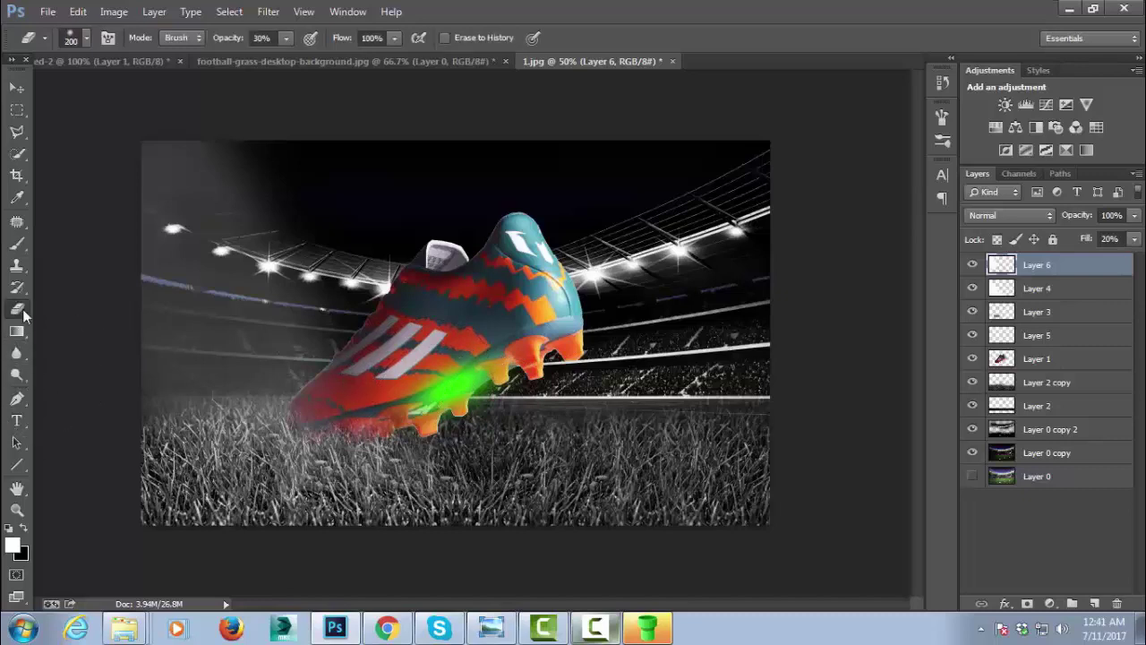
Erase the white haze over the boot's toe with a 125 px Eraser at 100% opacity
{"action": "key", "text": "bracketleft"}
{"action": "key", "text": "bracketleft"}
{"action": "key", "text": "bracketleft"}
{"action": "left_click", "coordinate": [285, 38]}
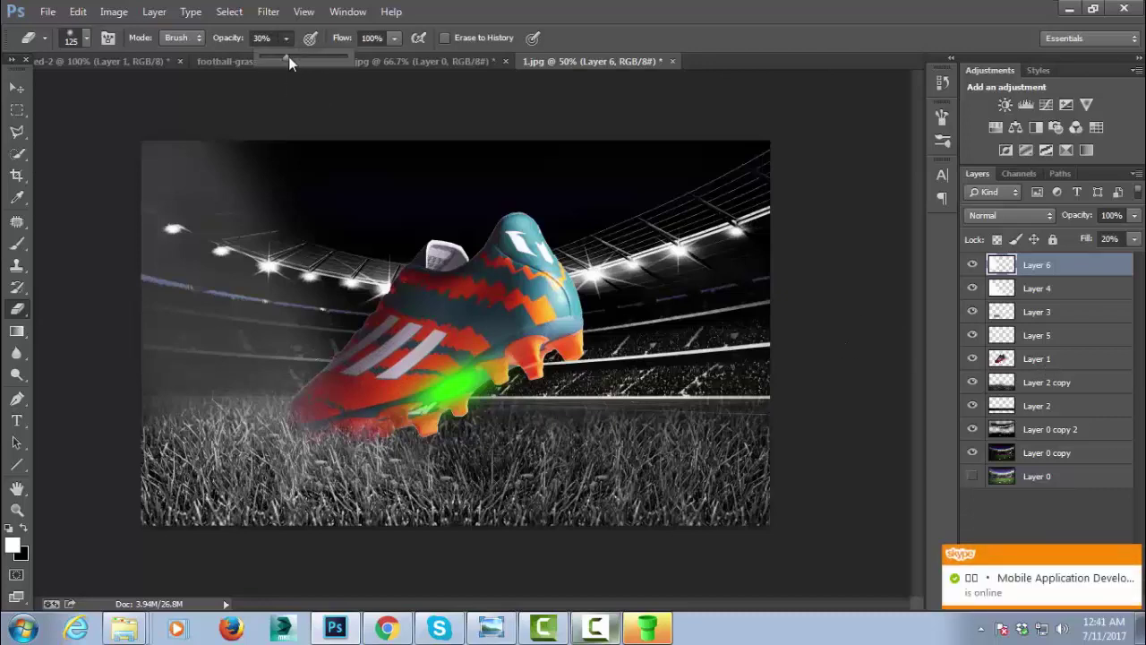
{"action": "left_click", "coordinate": [408, 357]}
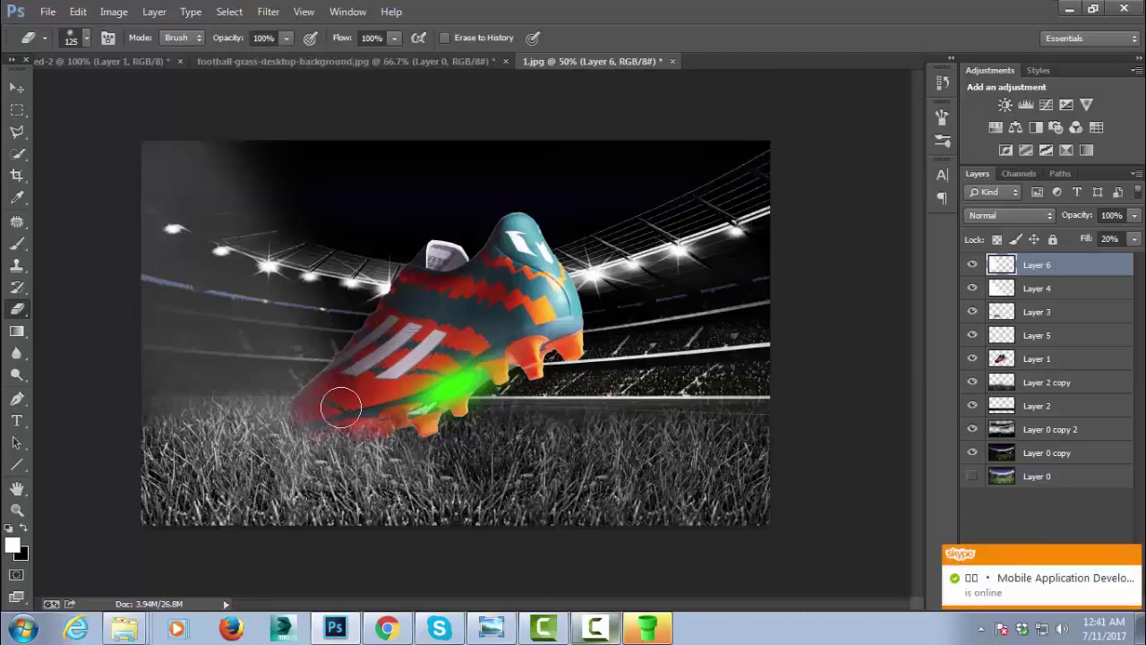
{"action": "left_click_drag", "start_coordinate": [372, 411], "coordinate": [380, 385]}
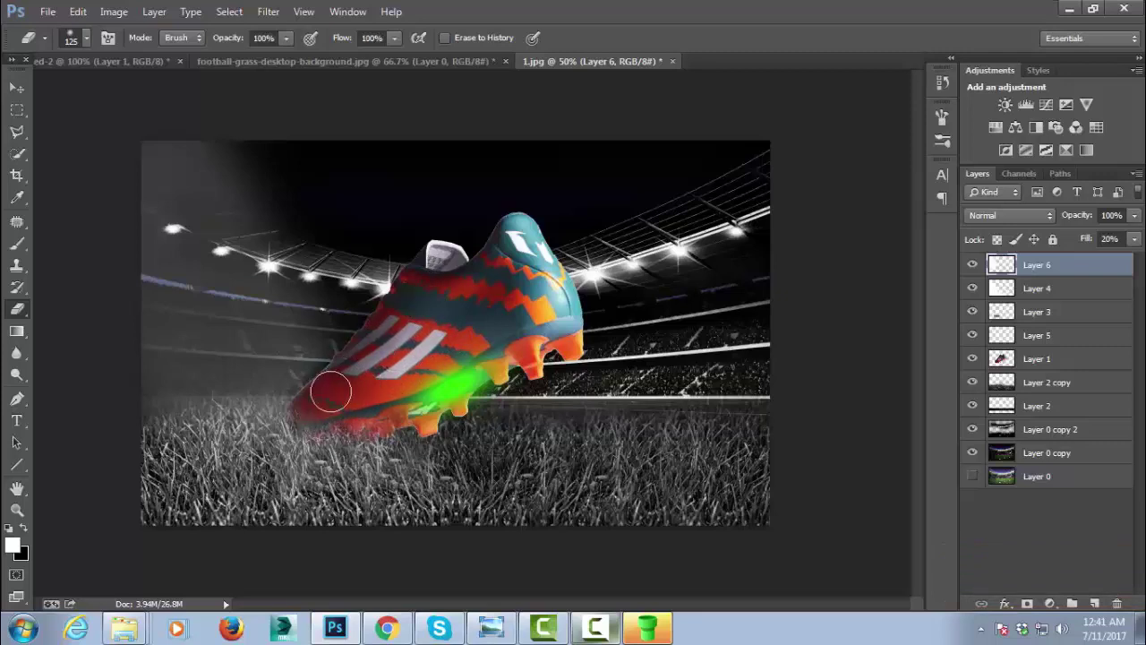
Toggle Layer 6 and Layer 0 copy 2 to compare, then select the boot's Layer 1
{"action": "left_click", "coordinate": [16, 89]}
{"action": "left_click", "coordinate": [972, 264]}
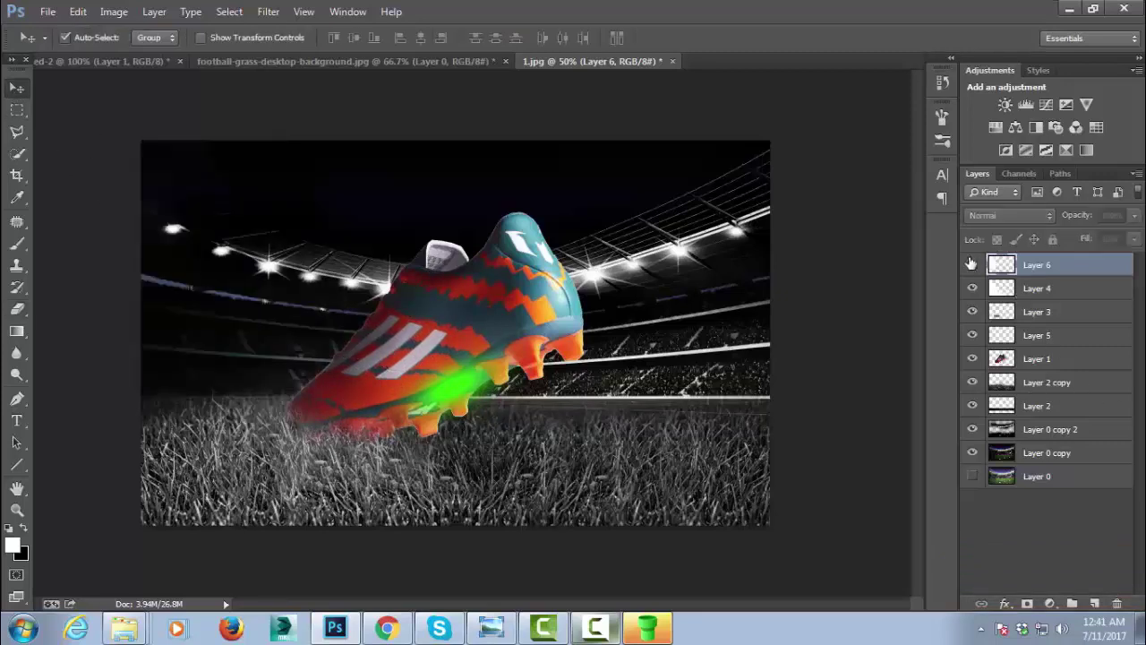
{"action": "left_click", "coordinate": [972, 264]}
{"action": "left_click", "coordinate": [973, 264]}
{"action": "left_click", "coordinate": [972, 264]}
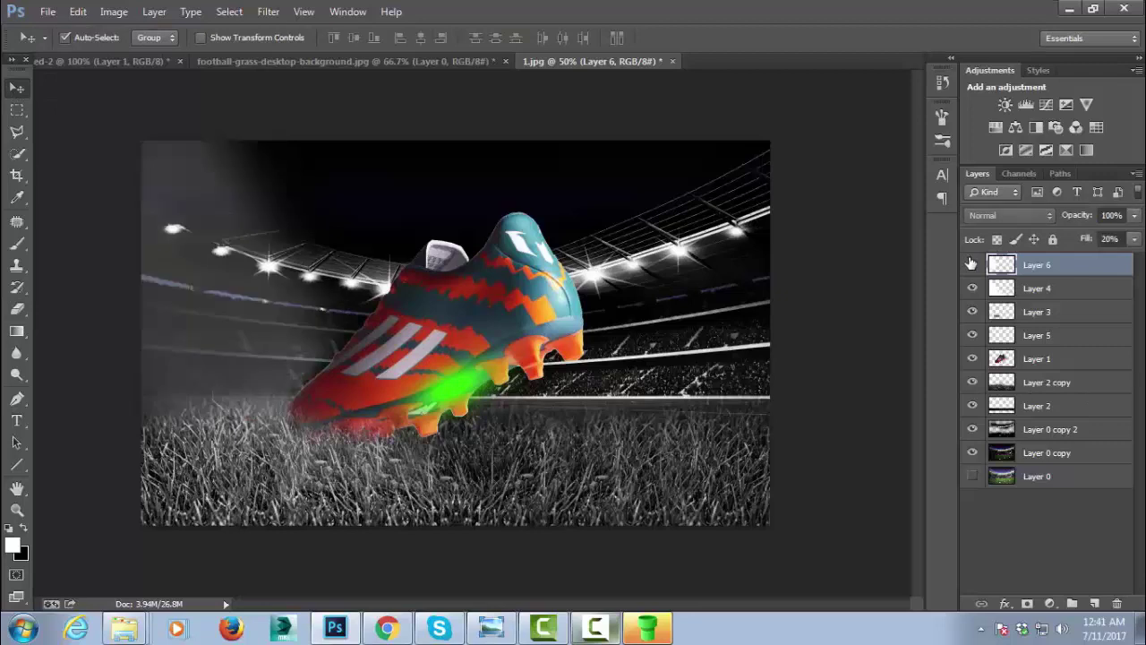
{"action": "left_click", "coordinate": [1035, 436]}
{"action": "left_click", "coordinate": [972, 429]}
{"action": "left_click", "coordinate": [972, 429]}
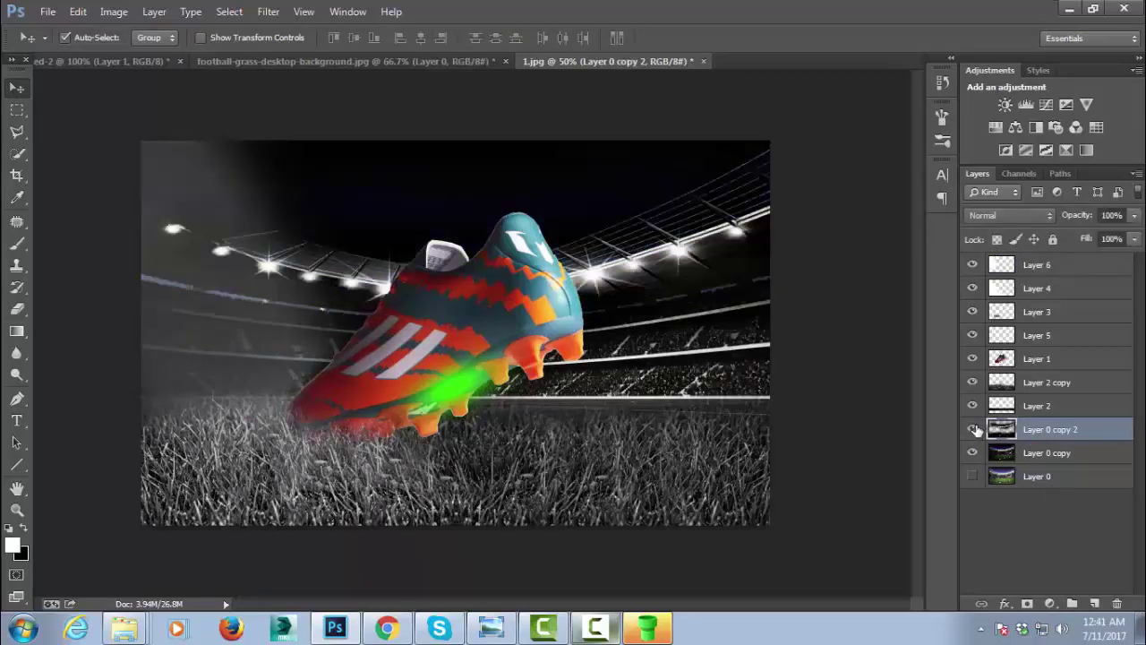
{"action": "left_click", "coordinate": [972, 429]}
{"action": "left_click", "coordinate": [972, 428]}
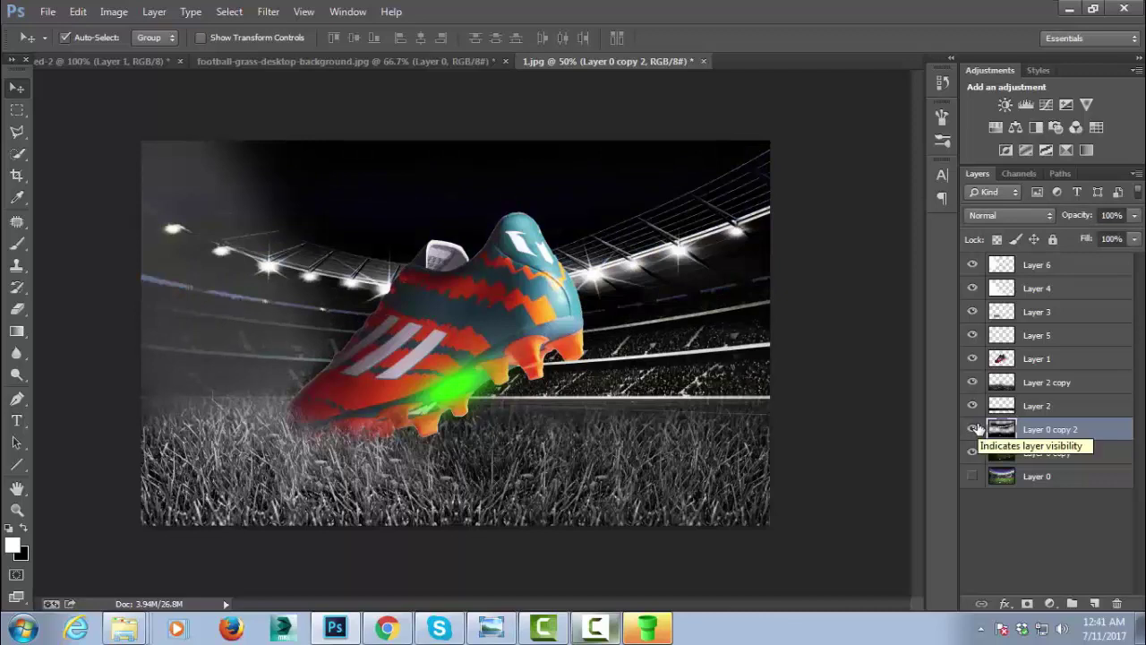
{"action": "left_click", "coordinate": [1039, 358]}
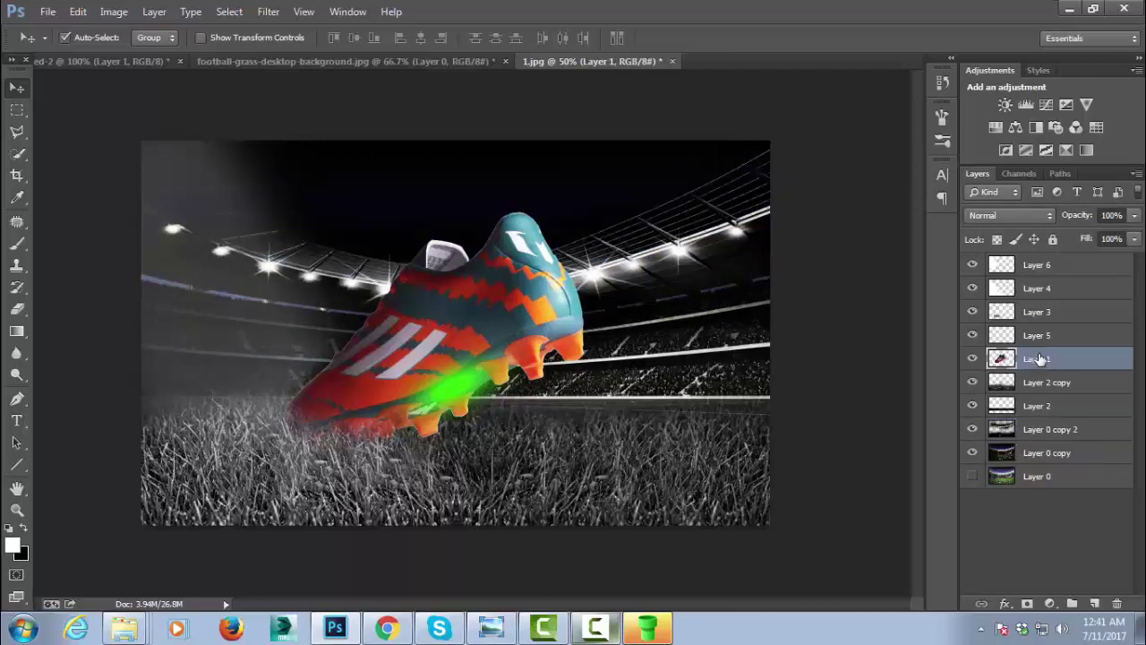
Rotate the boot on Layer 1 about 3° counter-clockwise, raise it slightly, then hide Layer 5
{"action": "key", "text": "ctrl+t"}
{"action": "mouse_move", "coordinate": [752, 201]}
{"action": "left_mouse_down"}
{"action": "mouse_move", "coordinate": [719, 170]}
{"action": "mouse_move", "coordinate": [697, 194]}
{"action": "left_mouse_up"}
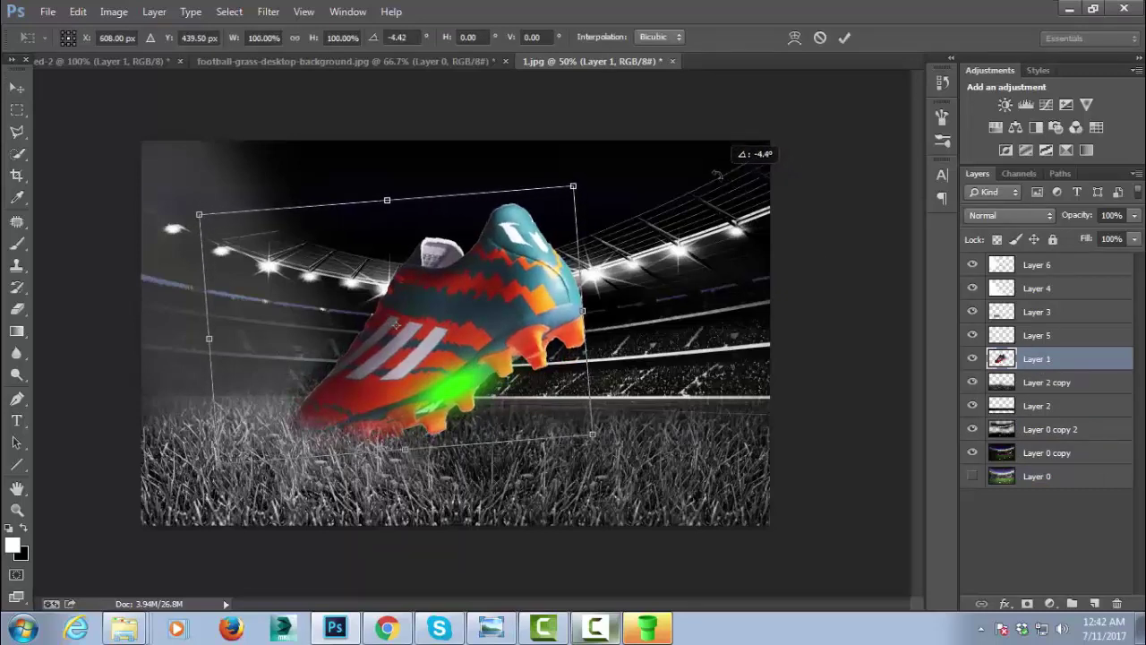
{"action": "left_click_drag", "start_coordinate": [508, 268], "coordinate": [509, 261]}
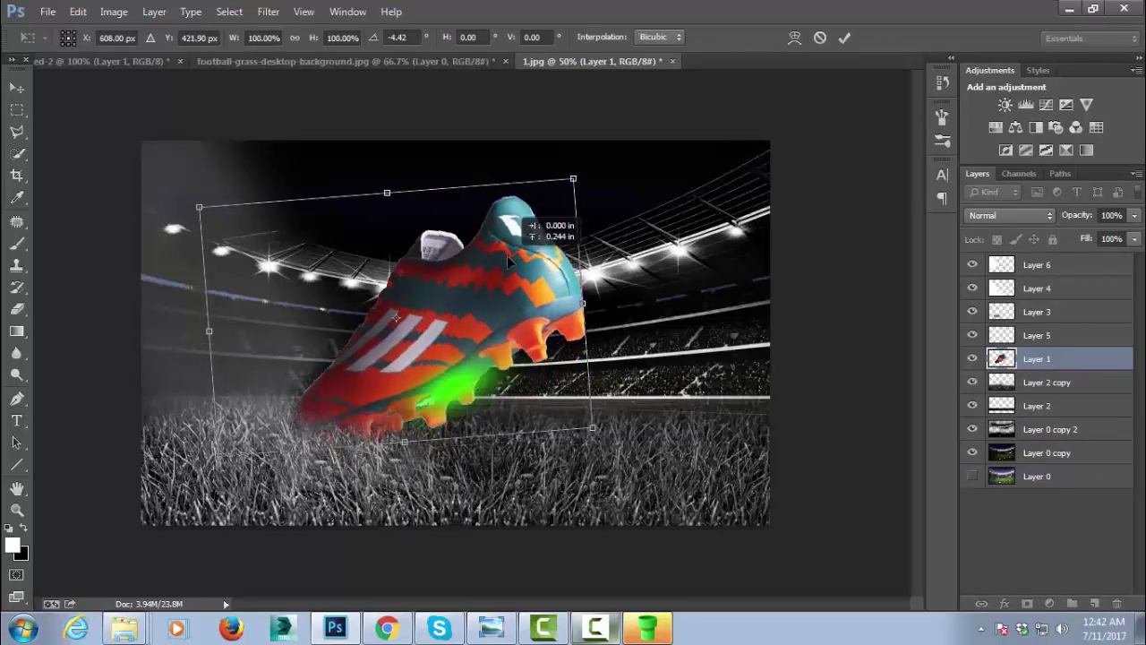
{"action": "key", "text": "Return"}
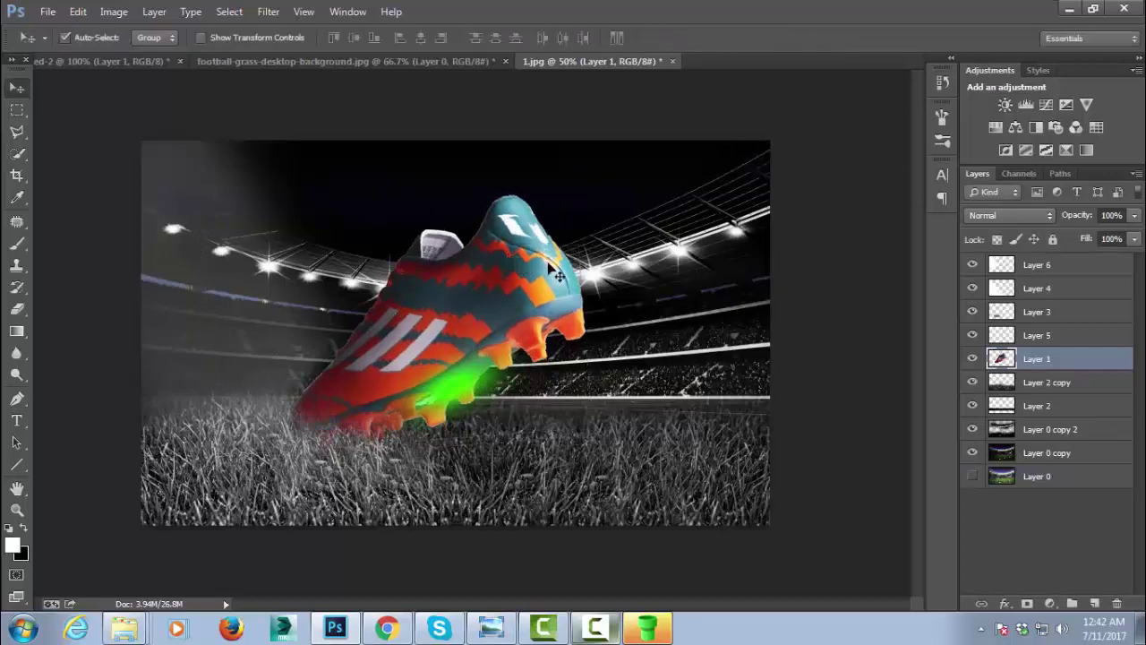
{"action": "key", "text": "ctrl+t"}
{"action": "left_click_drag", "start_coordinate": [639, 165], "coordinate": [637, 173]}
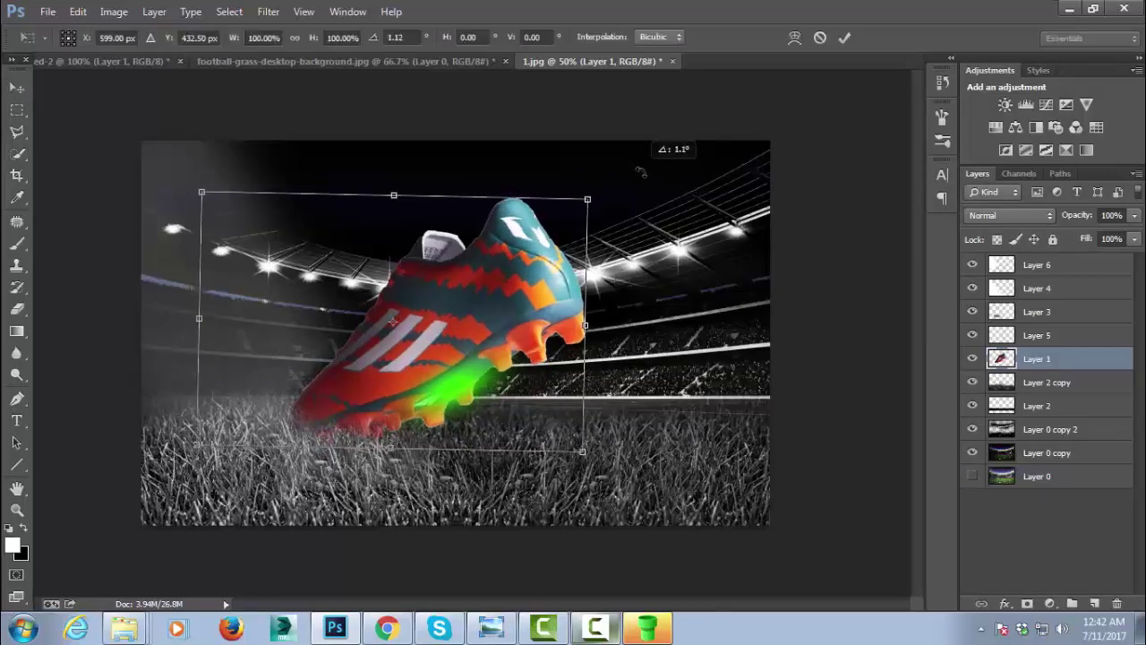
{"action": "key", "text": "Return"}
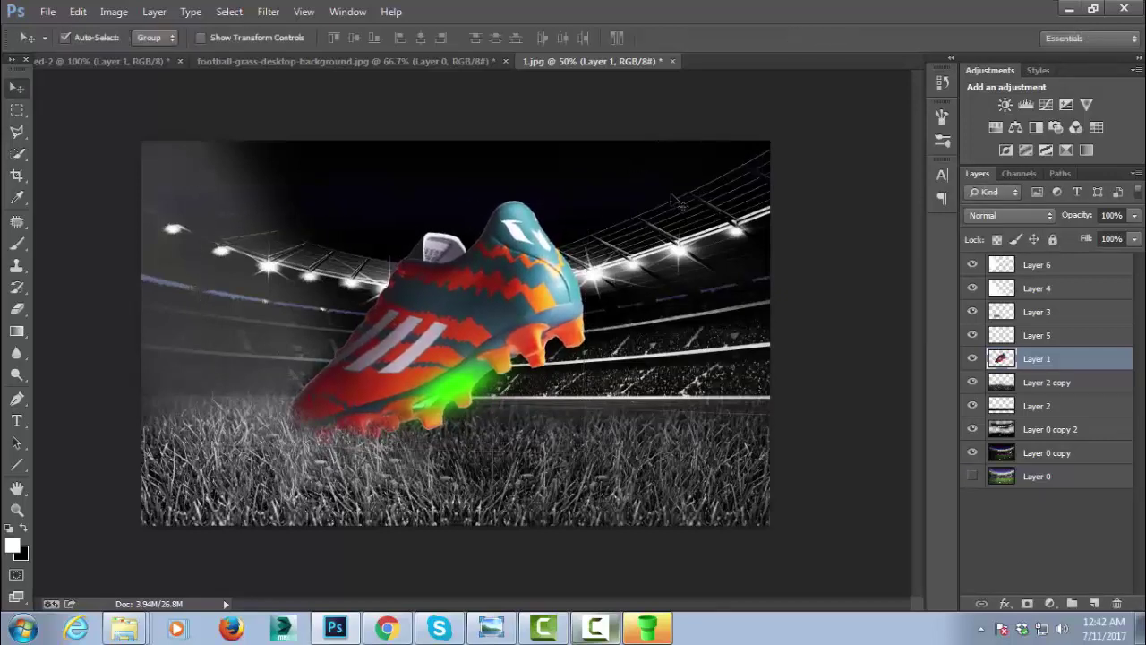
{"action": "left_click", "coordinate": [1032, 335]}
{"action": "left_click", "coordinate": [973, 335]}
Show Layer 5 again and paint a large 700 px green dab over the shoe on new Layer 7
{"action": "left_click", "coordinate": [972, 335]}
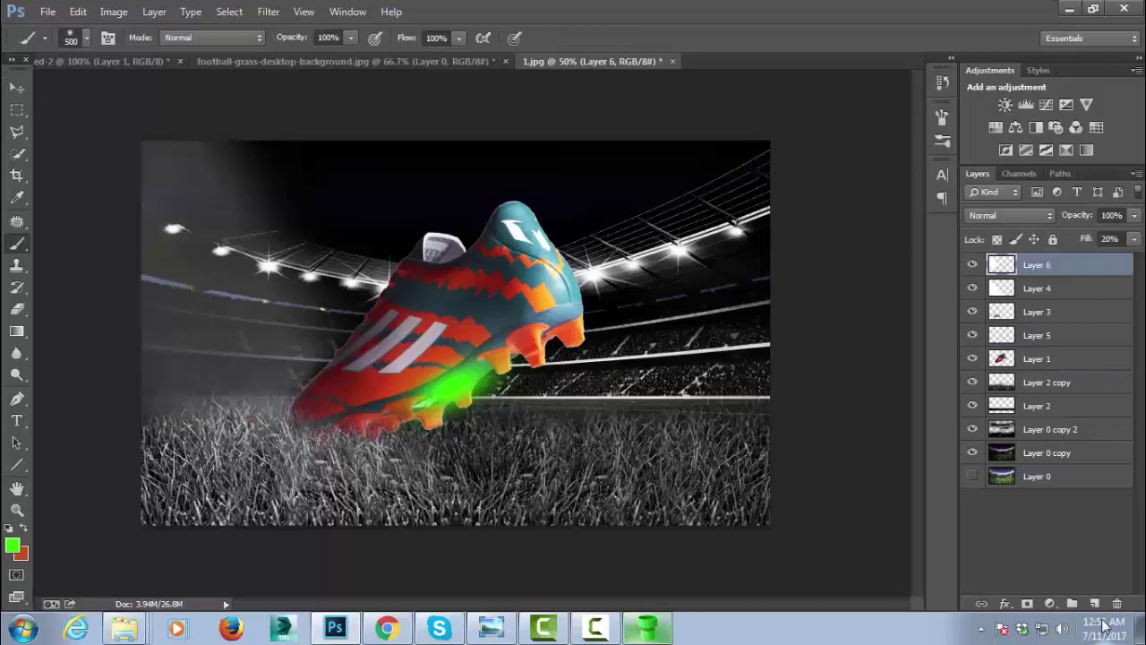
{"action": "left_click", "coordinate": [1094, 604]}
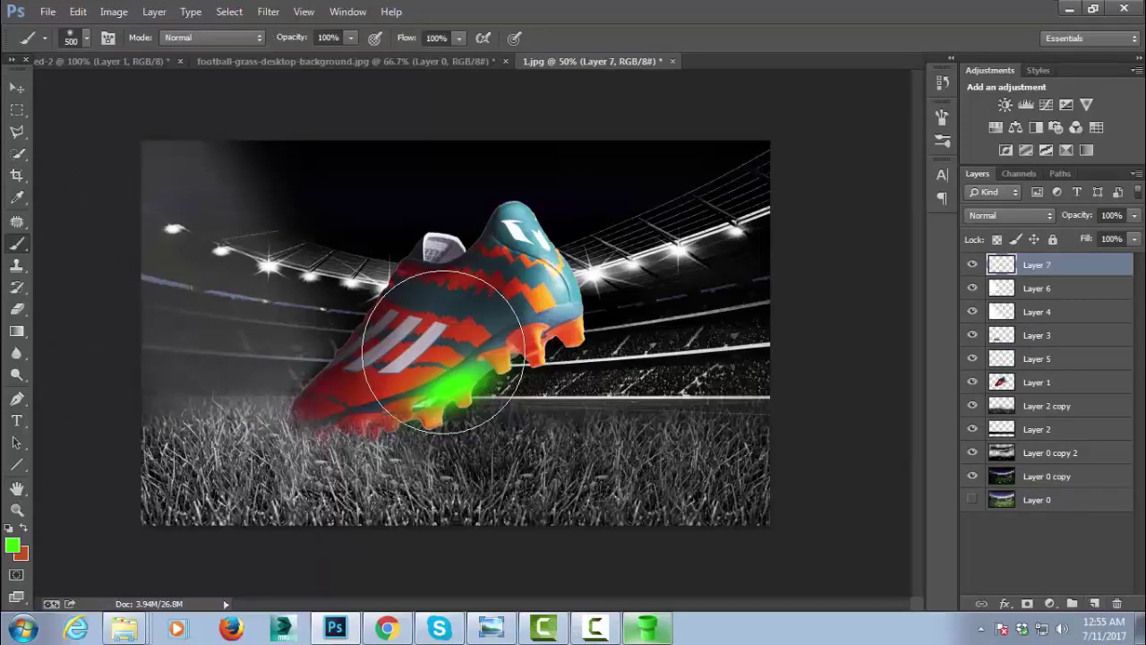
{"action": "key", "text": "bracketright"}
{"action": "key", "text": "bracketright"}
{"action": "left_click", "coordinate": [457, 338]}
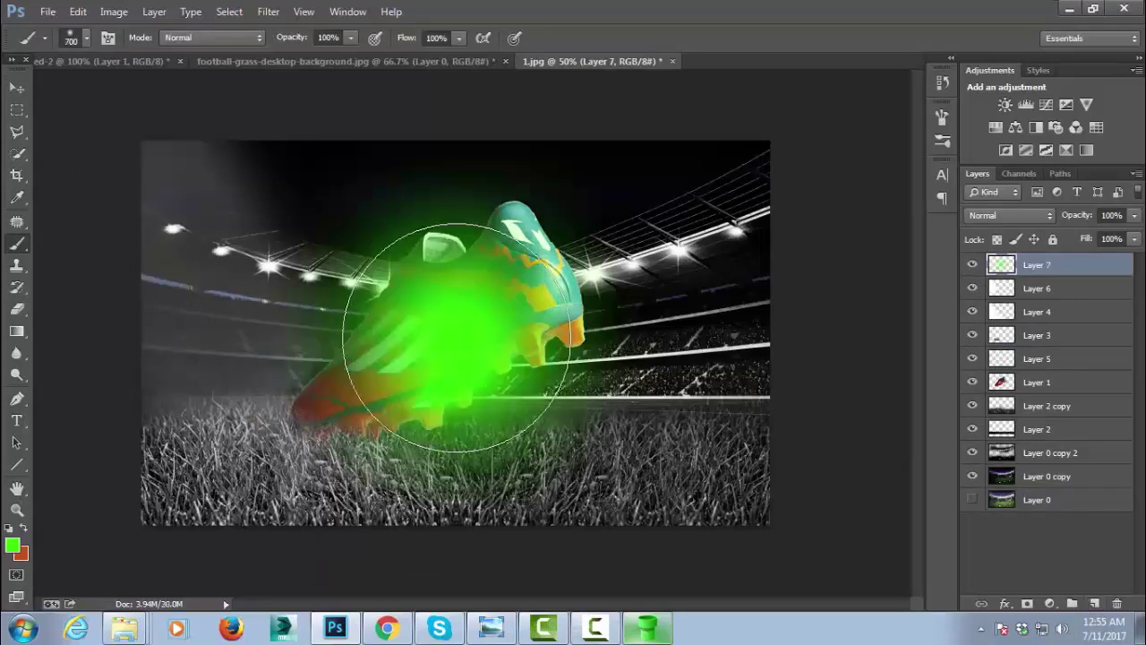
Transform the dab into a long thin streak slanting across the grass, at about 52% fill
{"action": "key", "text": "ctrl+t"}
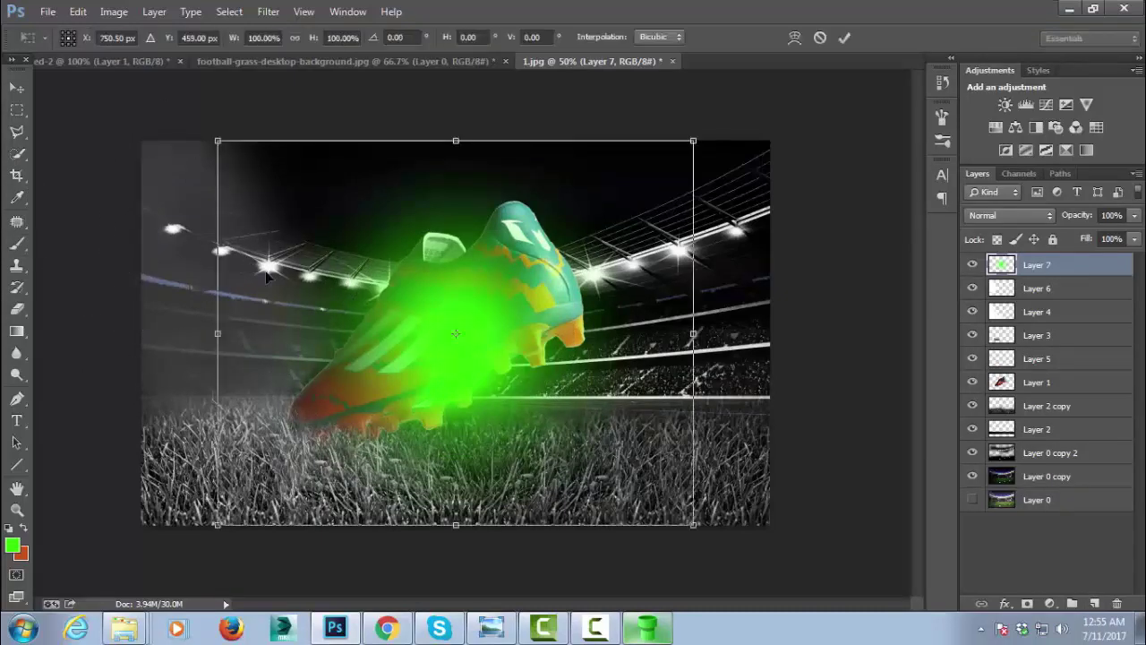
{"action": "left_click_drag", "start_coordinate": [693, 333], "coordinate": [538, 333]}
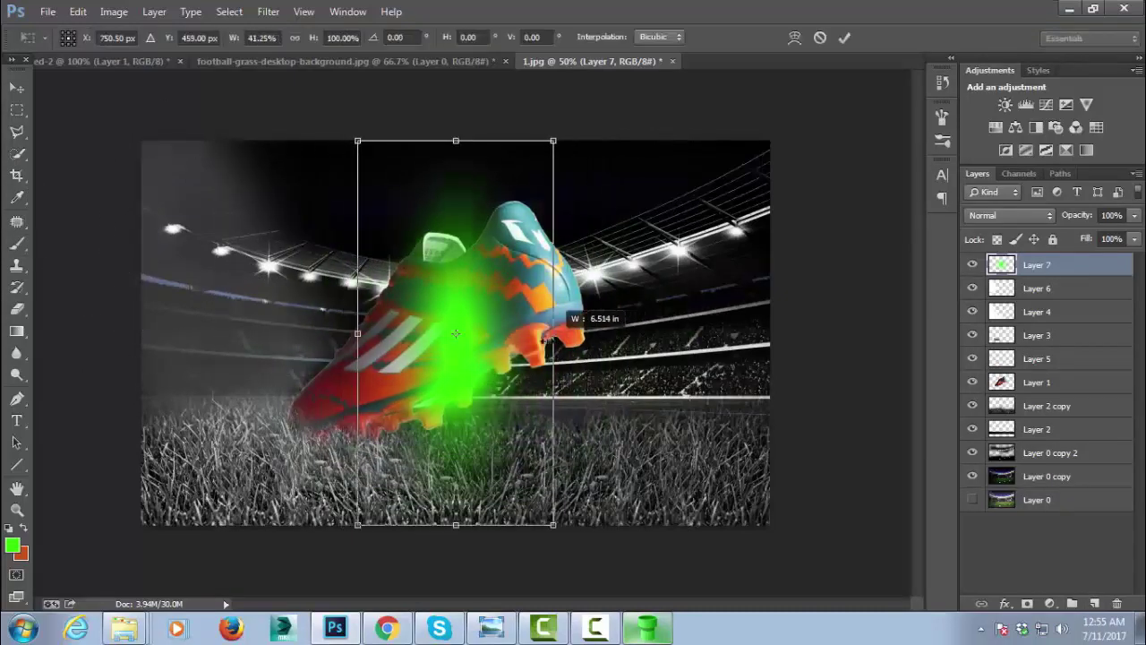
{"action": "left_click_drag", "start_coordinate": [555, 273], "coordinate": [731, 562]}
{"action": "mouse_move", "coordinate": [633, 361]}
{"action": "left_mouse_down"}
{"action": "mouse_move", "coordinate": [694, 482]}
{"action": "mouse_move", "coordinate": [642, 414]}
{"action": "left_mouse_up"}
{"action": "left_click_drag", "start_coordinate": [531, 373], "coordinate": [525, 405]}
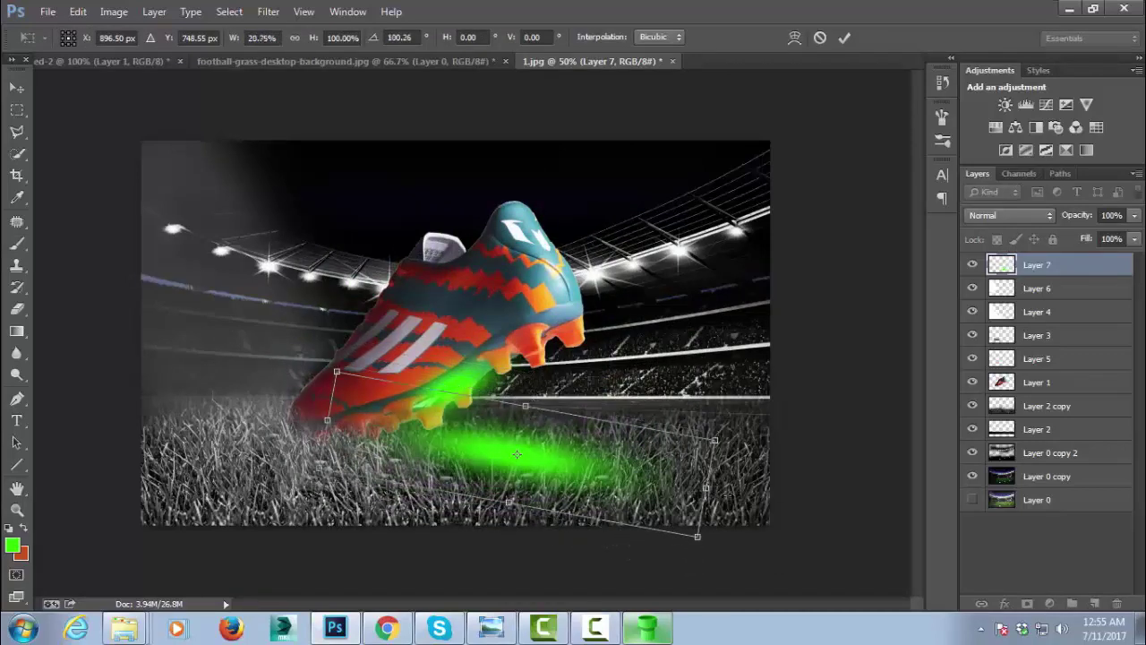
{"action": "left_click_drag", "start_coordinate": [706, 487], "coordinate": [757, 504]}
{"action": "left_click_drag", "start_coordinate": [637, 484], "coordinate": [624, 485]}
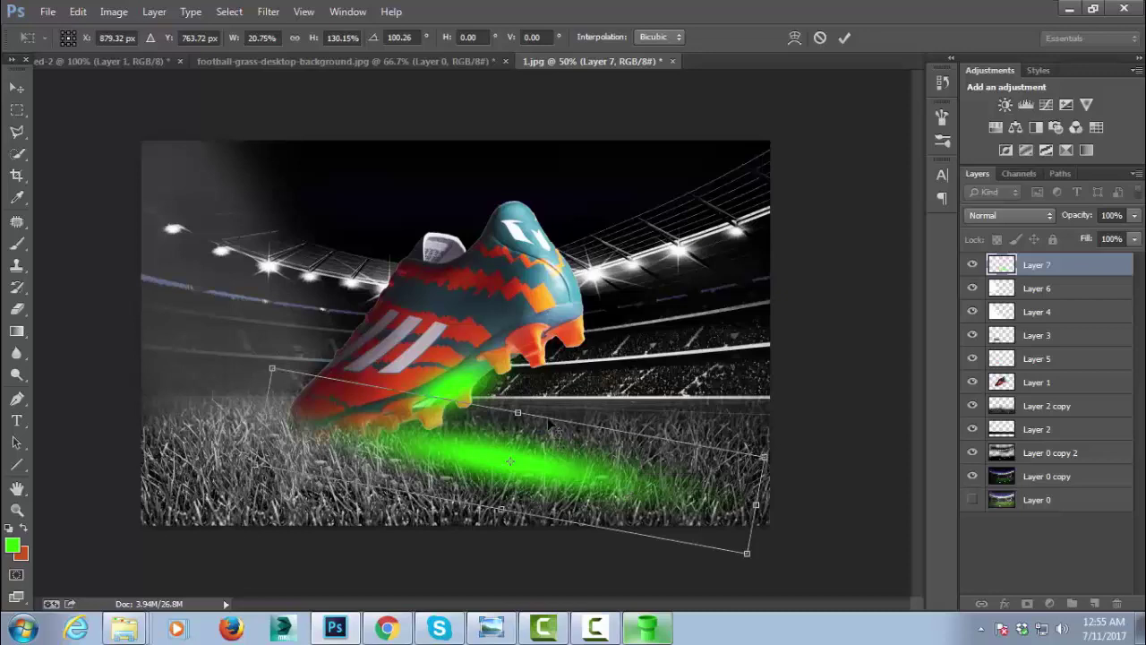
{"action": "left_click_drag", "start_coordinate": [548, 424], "coordinate": [551, 456]}
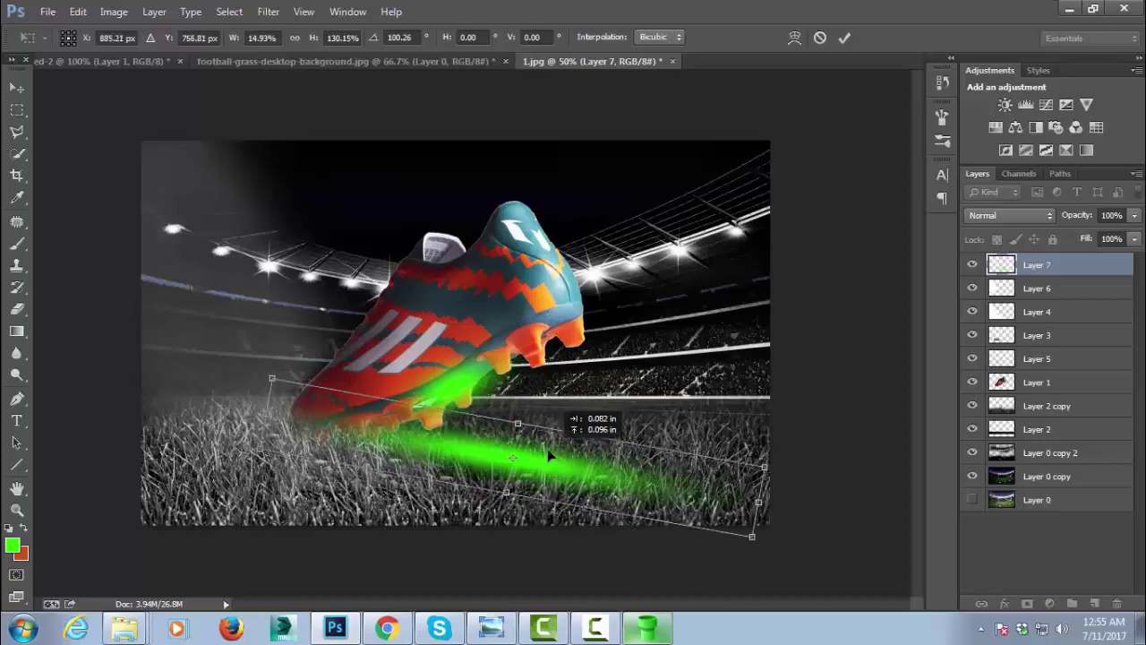
{"action": "key", "text": "Return"}
{"action": "key", "text": "b"}
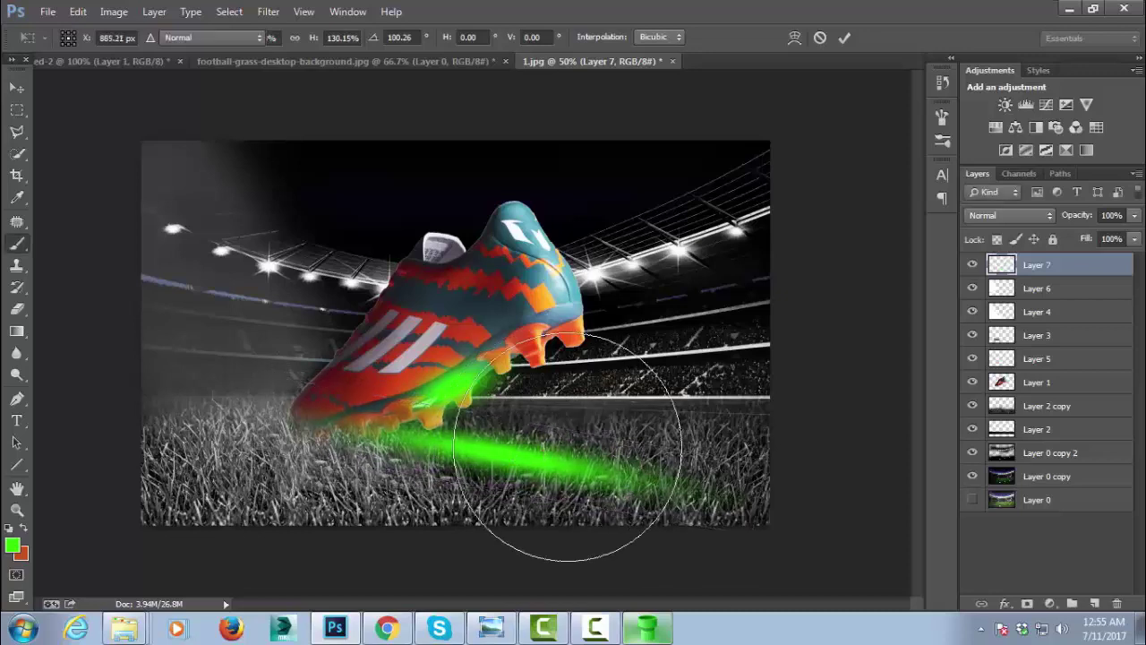
{"action": "left_click_drag", "start_coordinate": [1133, 242], "coordinate": [1092, 262]}
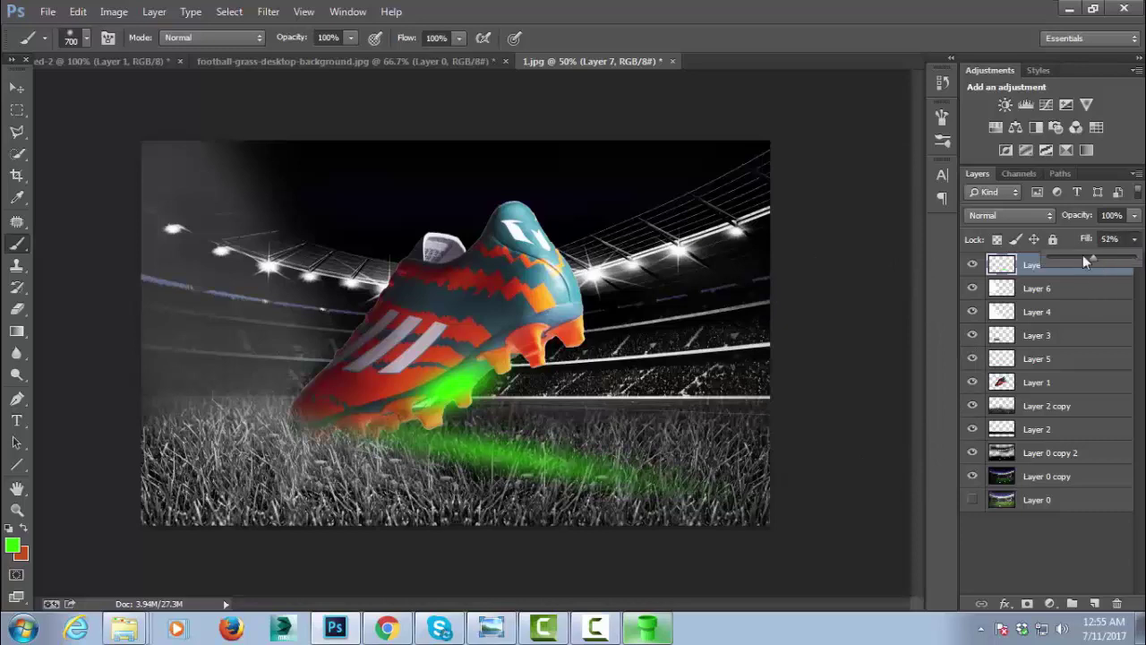
Try Overlay on the glow layer, revert to Normal, and set its fill to 40%
{"action": "left_click", "coordinate": [1010, 215]}
{"action": "left_click", "coordinate": [1012, 213]}
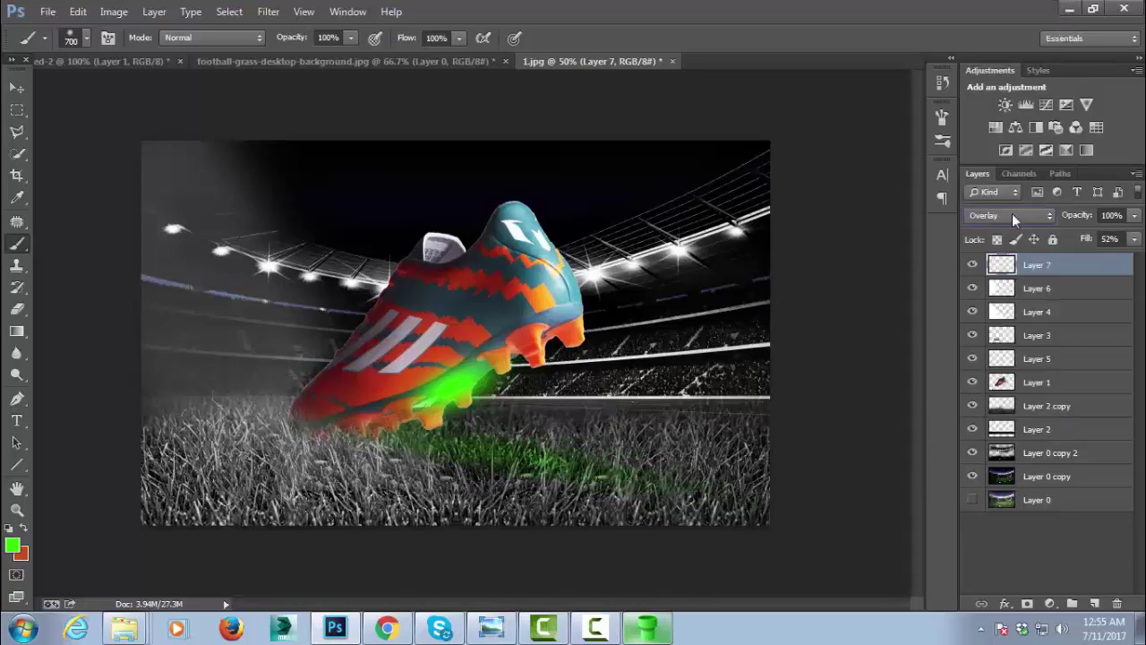
{"action": "left_click_drag", "start_coordinate": [1133, 240], "coordinate": [1137, 260]}
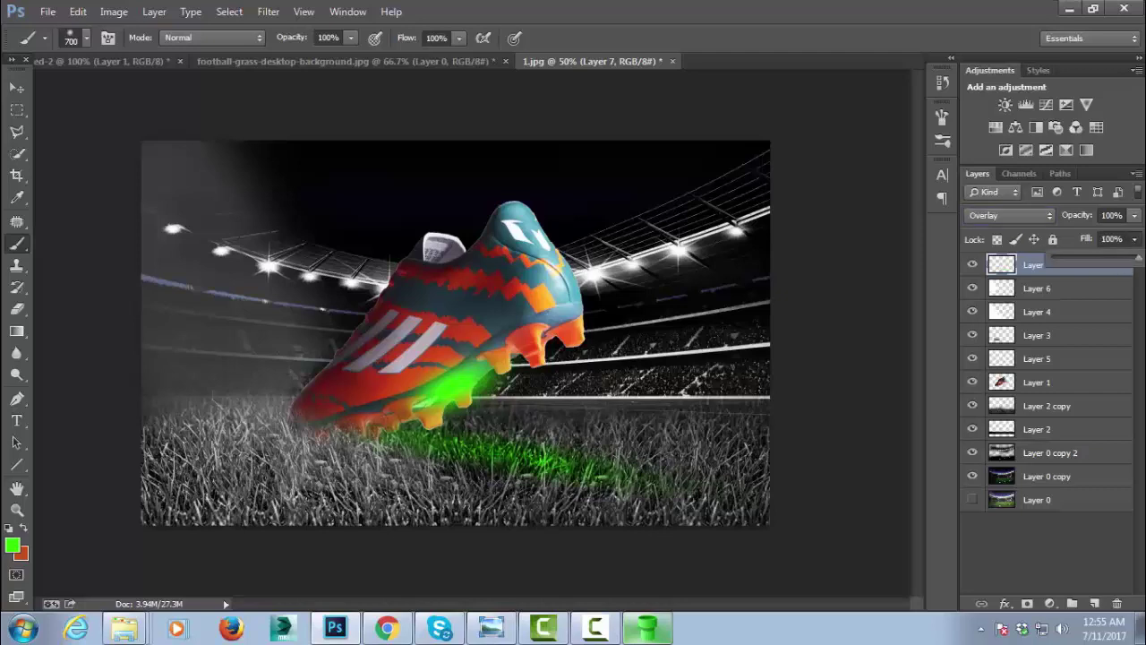
{"action": "left_click", "coordinate": [1032, 216]}
{"action": "left_click", "coordinate": [996, 8]}
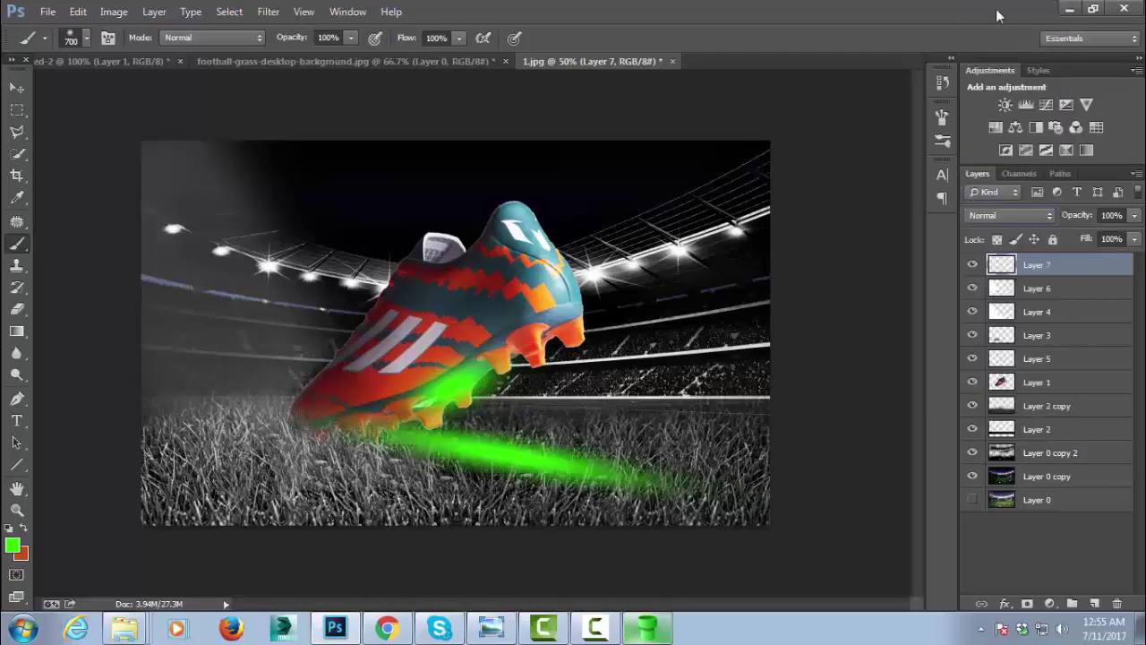
{"action": "left_click_drag", "start_coordinate": [1134, 239], "coordinate": [1103, 260]}
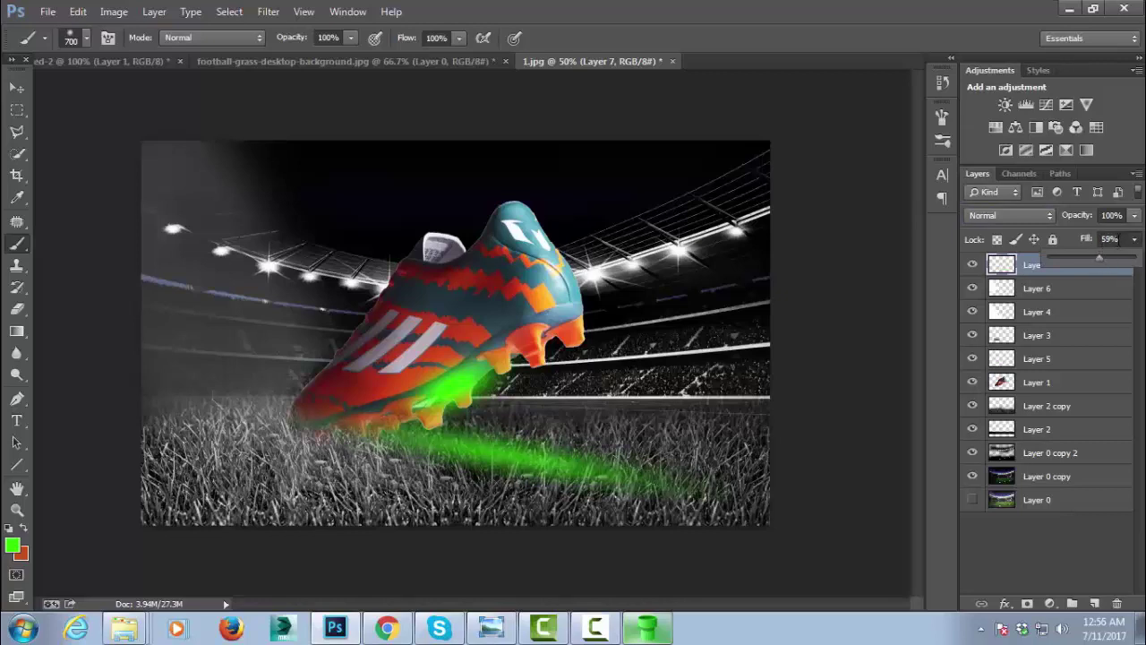
{"action": "left_click_drag", "start_coordinate": [1102, 253], "coordinate": [1099, 253]}
{"action": "type", "text": "40"}
{"action": "key", "text": "Return"}
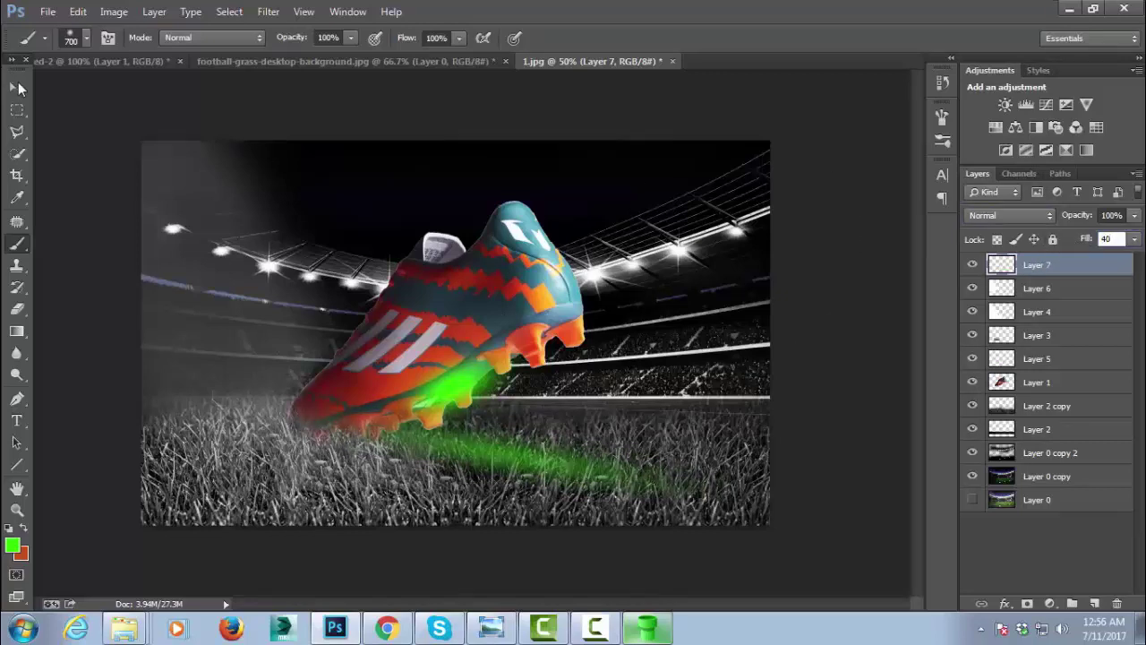
Duplicate Layer 7 with Ctrl+J, undo it, and open Layer 7's context menu instead
{"action": "left_click", "coordinate": [16, 87]}
{"action": "key", "text": "ctrl+j"}
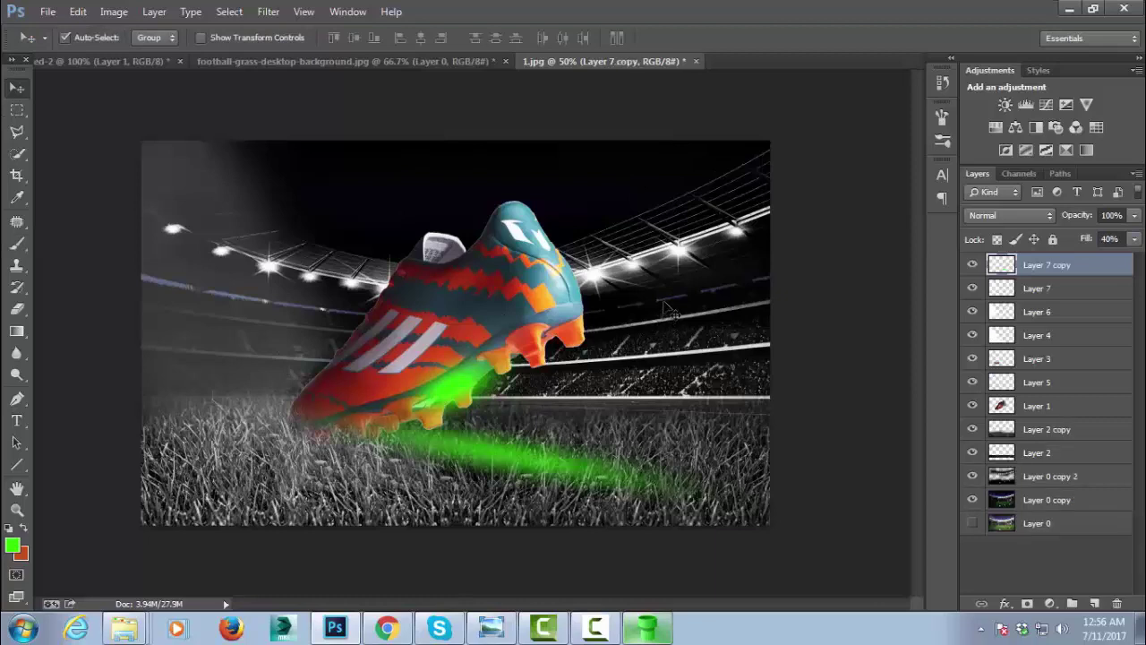
{"action": "key", "text": "ctrl+z"}
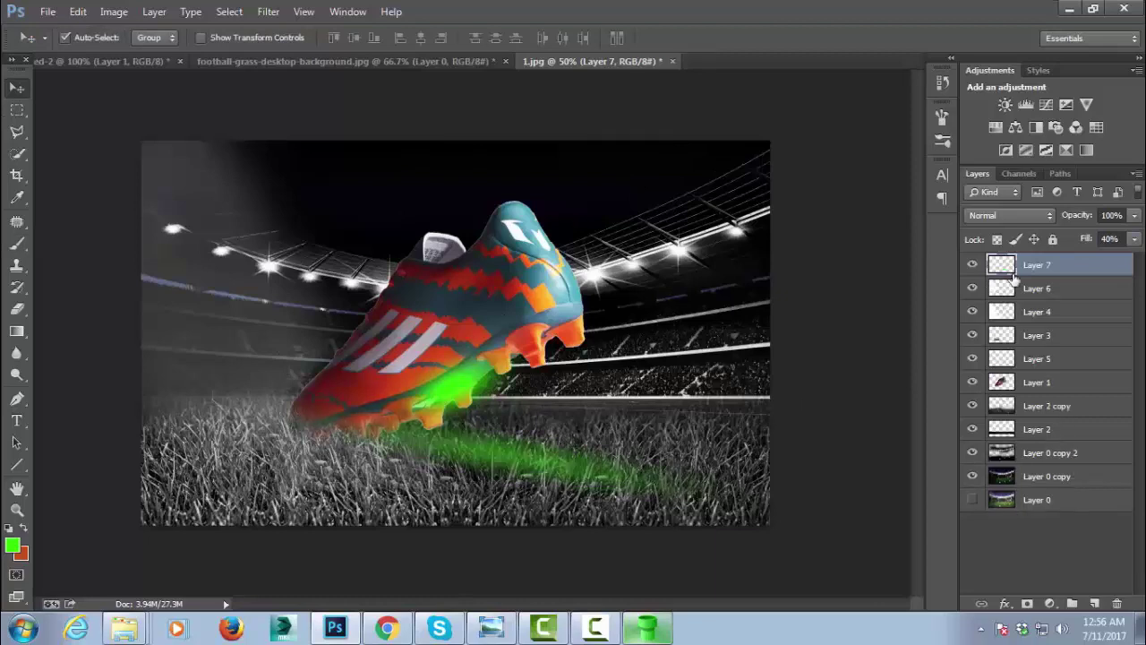
{"action": "right_click", "coordinate": [1066, 269]}
Create Layer 7 copy, then move it left and down and shrink it proportionally
{"action": "left_click", "coordinate": [927, 150]}
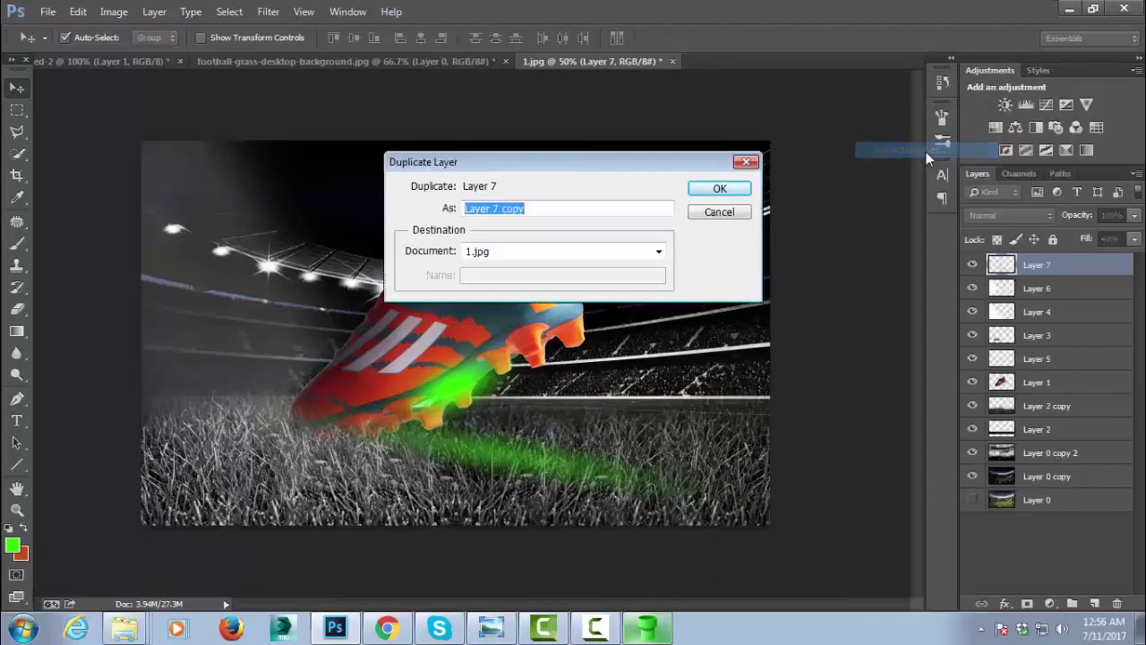
{"action": "left_click", "coordinate": [725, 188]}
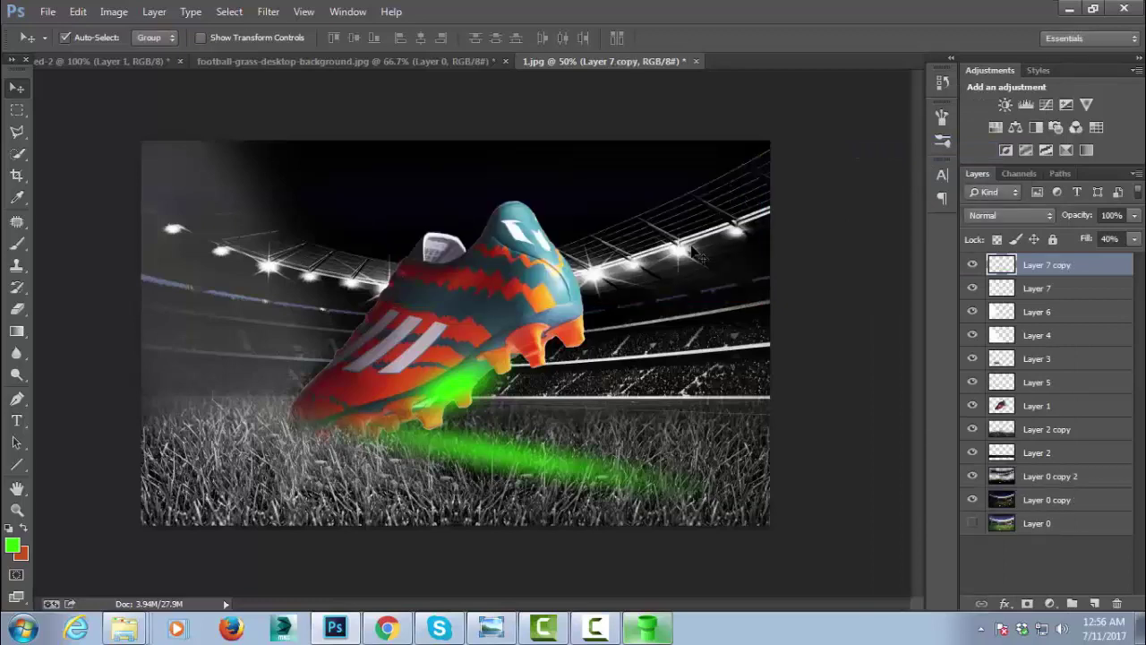
{"action": "key", "text": "ctrl+t"}
{"action": "left_click_drag", "start_coordinate": [533, 458], "coordinate": [466, 460]}
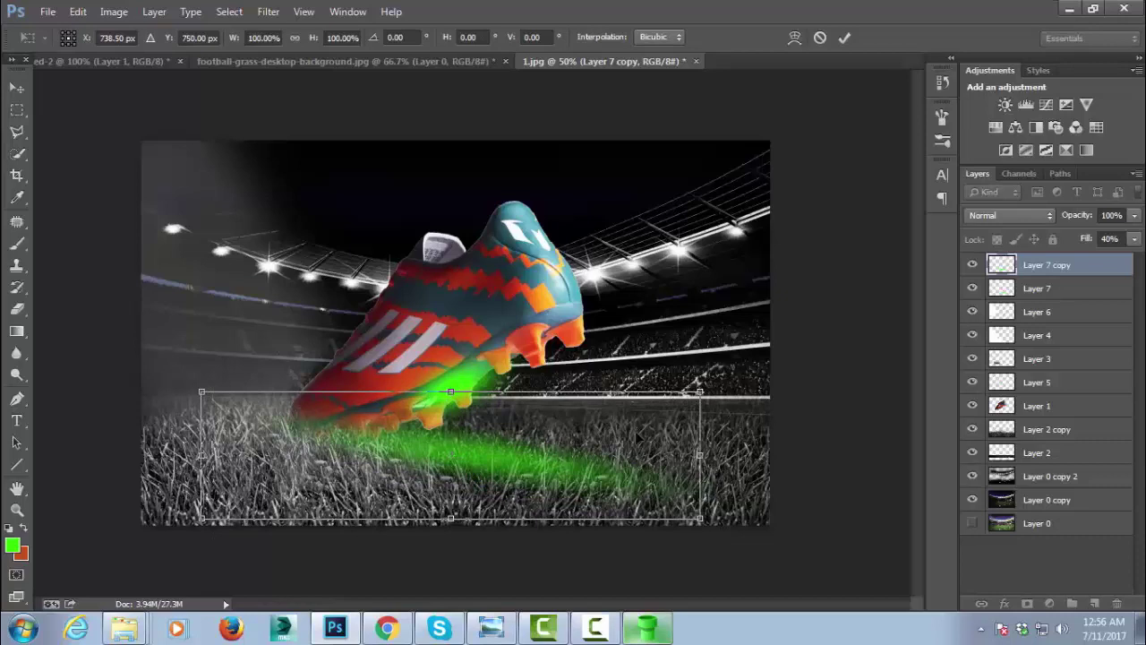
{"action": "left_click_drag", "start_coordinate": [698, 394], "coordinate": [626, 414]}
{"action": "left_click_drag", "start_coordinate": [535, 451], "coordinate": [520, 446]}
{"action": "key", "text": "Return"}
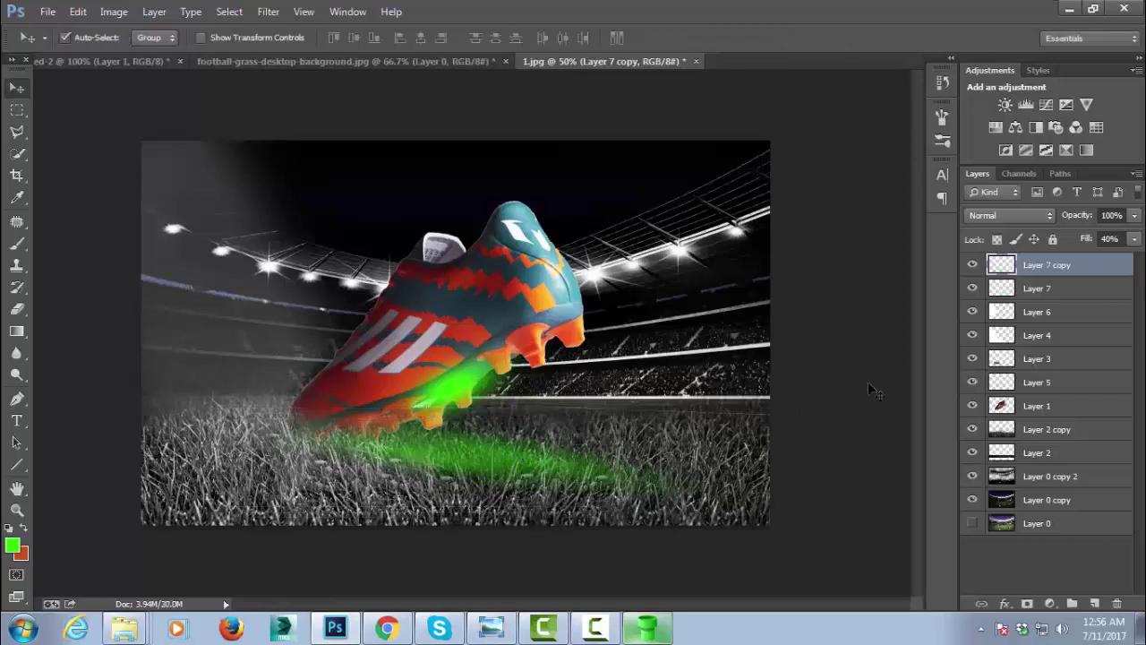
Shift the copy's hue to -100 in Hue/Saturation, turning it red
{"action": "key", "text": "ctrl+u"}
{"action": "mouse_move", "coordinate": [984, 205]}
{"action": "left_mouse_down"}
{"action": "mouse_move", "coordinate": [1091, 211]}
{"action": "mouse_move", "coordinate": [929, 223]}
{"action": "left_mouse_up"}
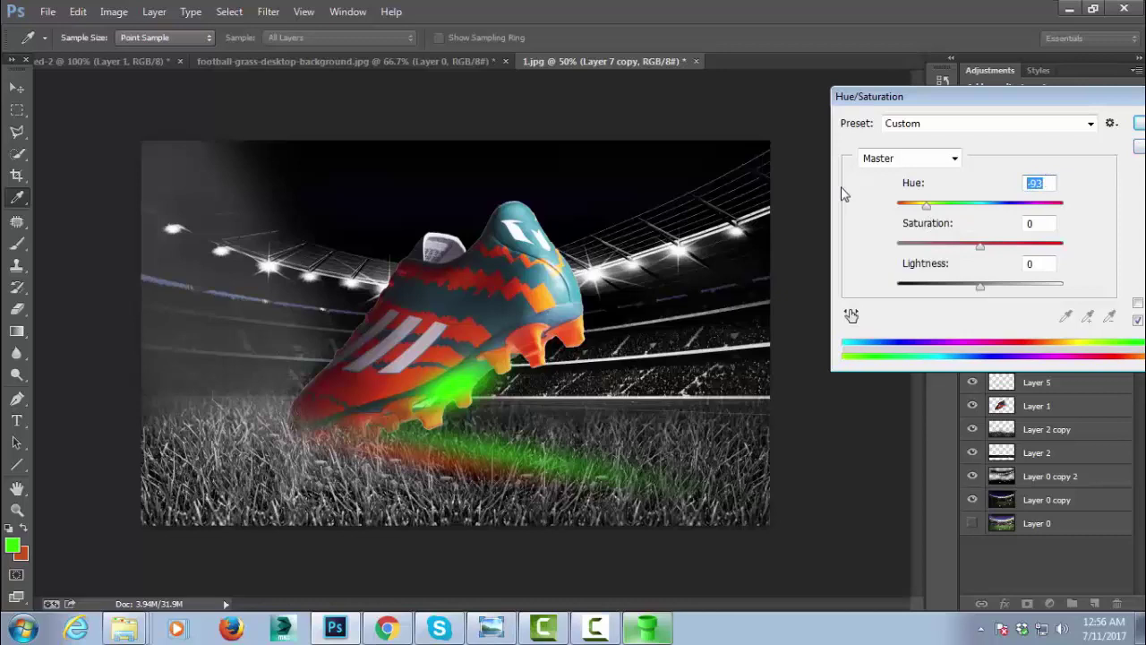
{"action": "type", "text": "10"}
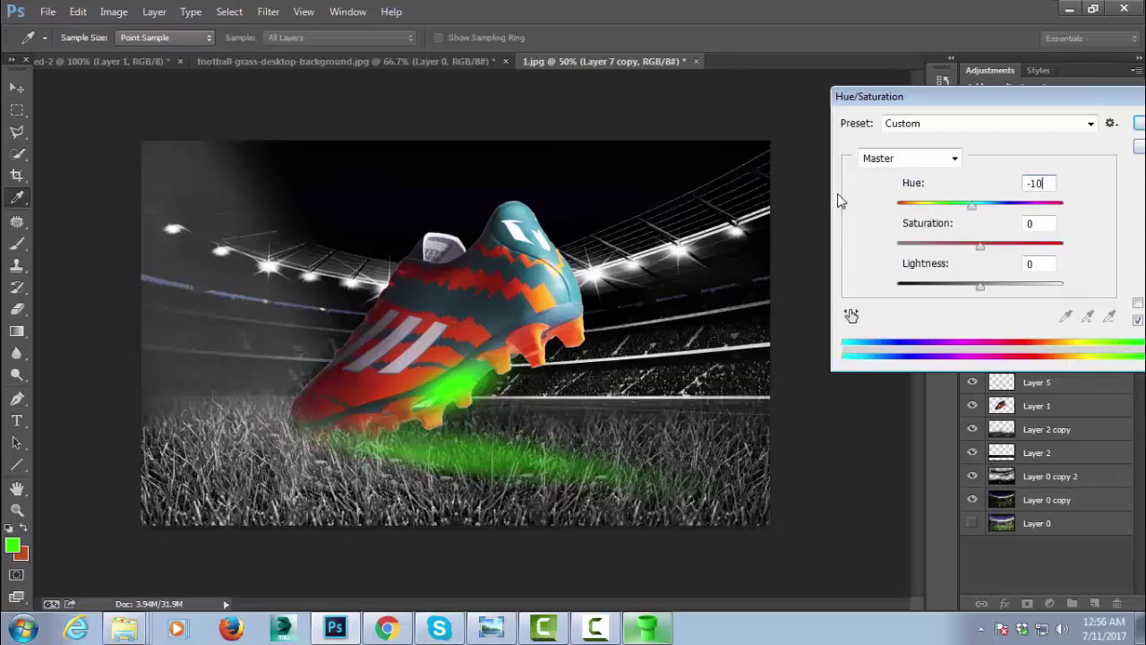
{"action": "type", "text": "0"}
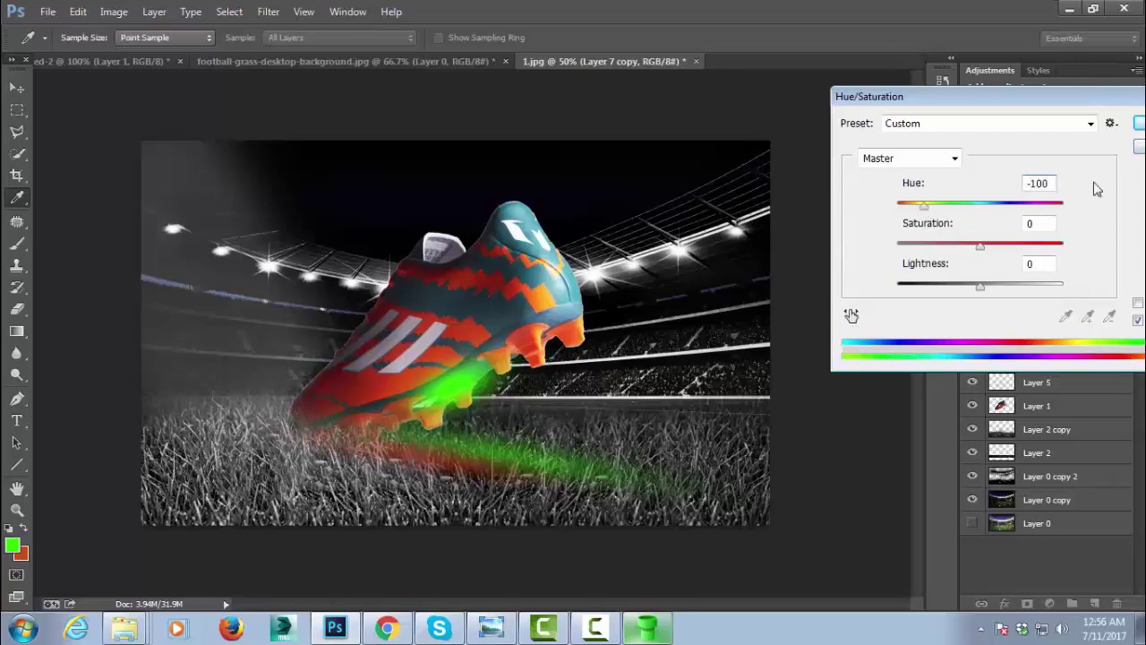
{"action": "left_click", "coordinate": [1139, 124]}
Stretch the red streak to about 125% height and rotate it nearly level along the grass
{"action": "key", "text": "ctrl+t"}
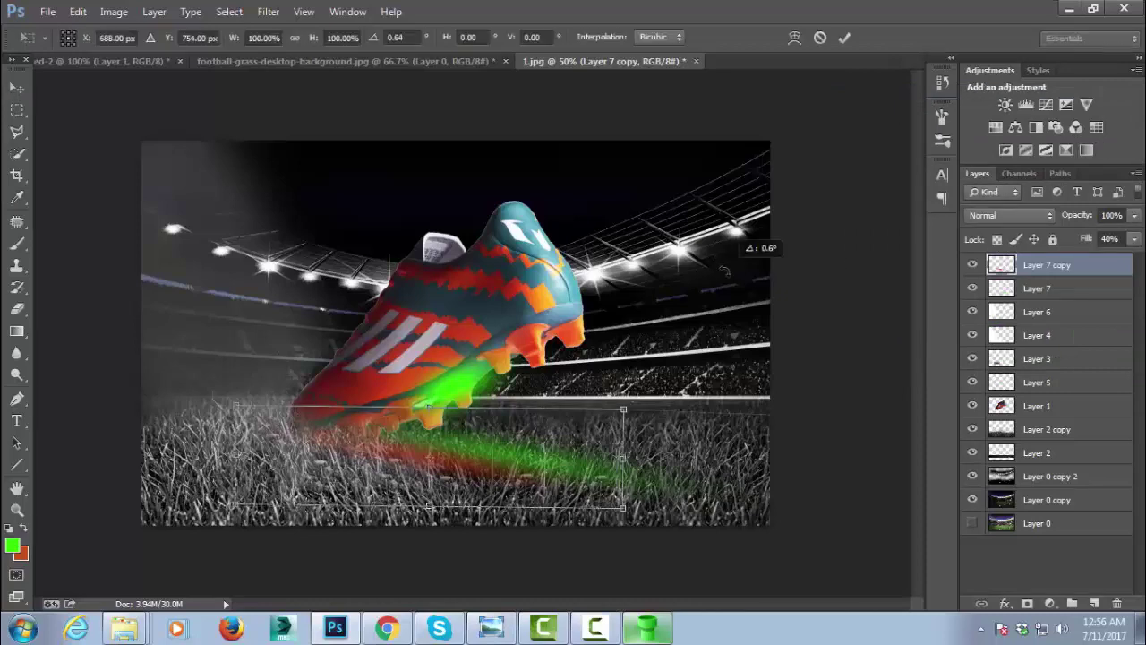
{"action": "left_click_drag", "start_coordinate": [631, 420], "coordinate": [491, 439]}
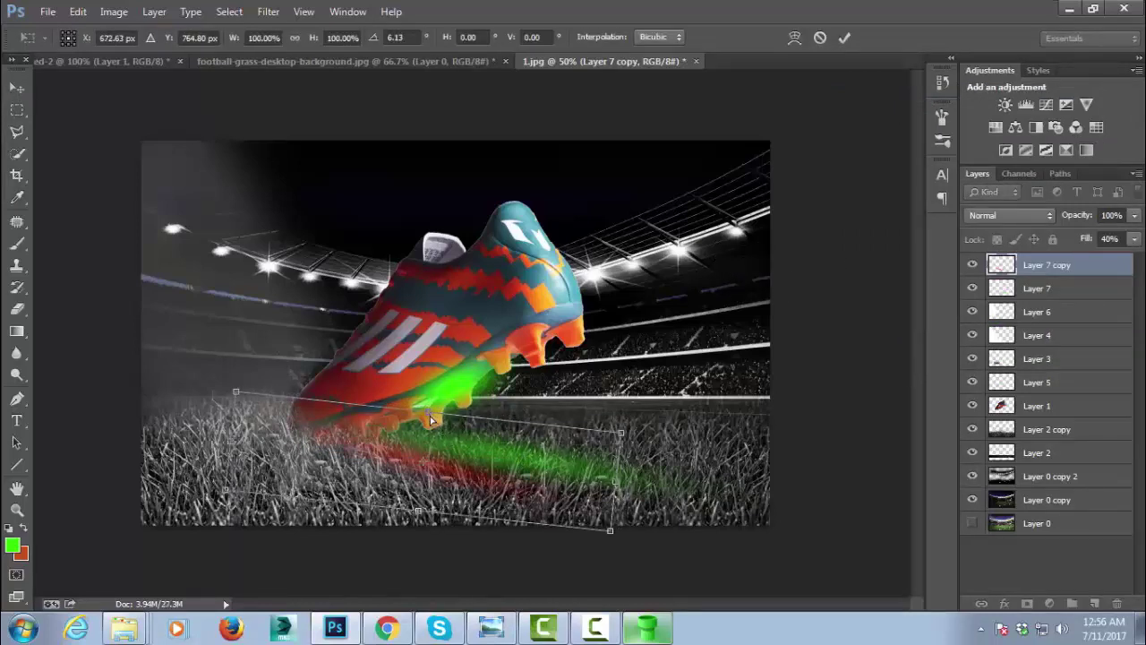
{"action": "left_click_drag", "start_coordinate": [428, 413], "coordinate": [435, 438]}
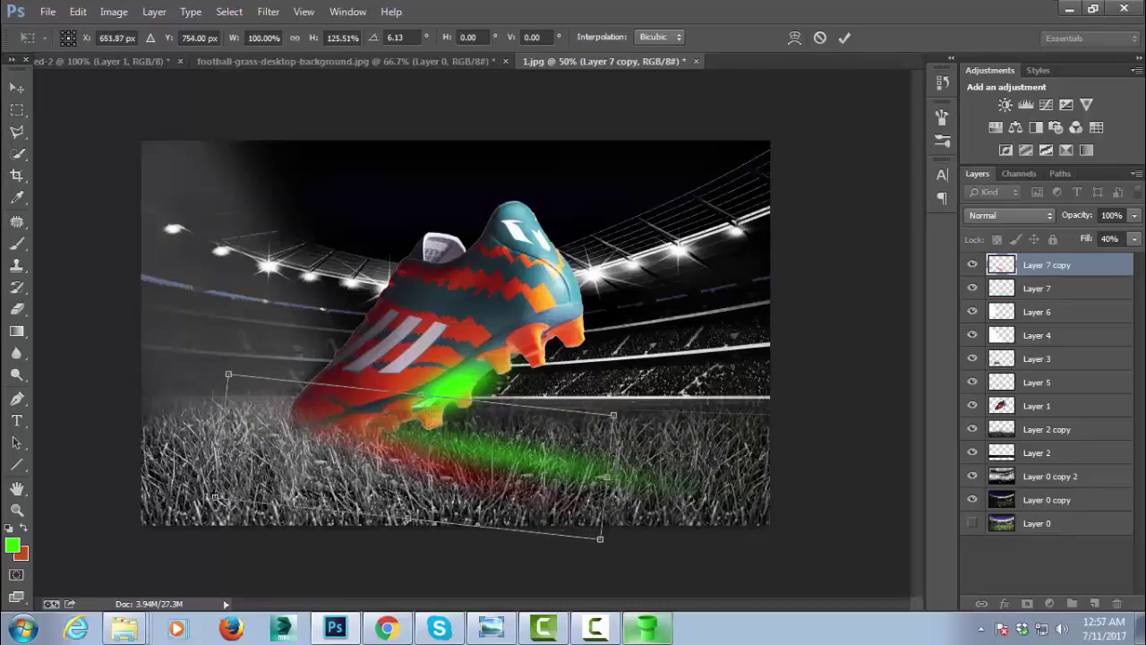
{"action": "mouse_move", "coordinate": [643, 380]}
{"action": "left_mouse_down"}
{"action": "mouse_move", "coordinate": [682, 340]}
{"action": "mouse_move", "coordinate": [677, 324]}
{"action": "left_mouse_up"}
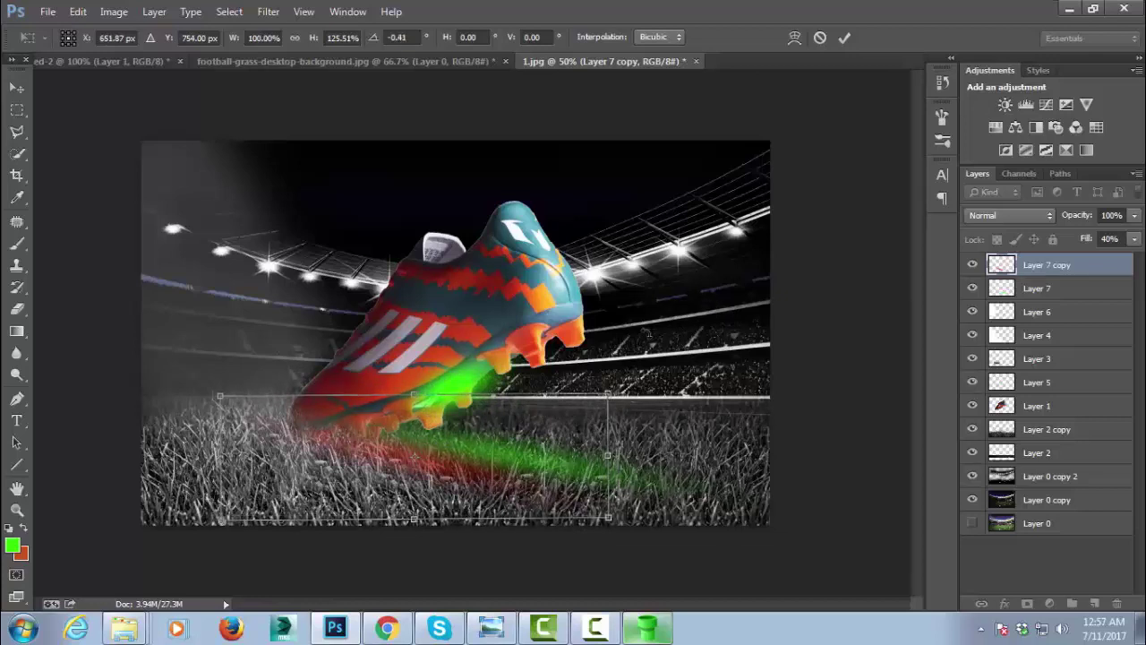
{"action": "key", "text": "Return"}
Duplicate the boot layer and darken the original Layer 1 fully to black with Hue/Saturation
{"action": "left_click", "coordinate": [1079, 294]}
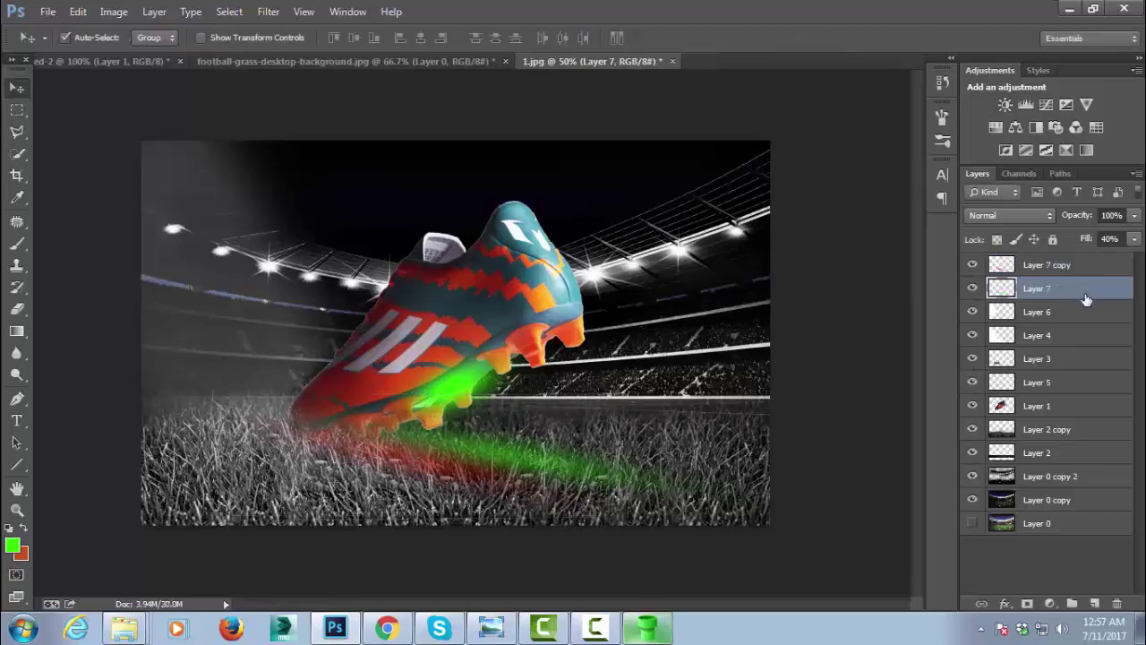
{"action": "left_click", "coordinate": [1067, 408]}
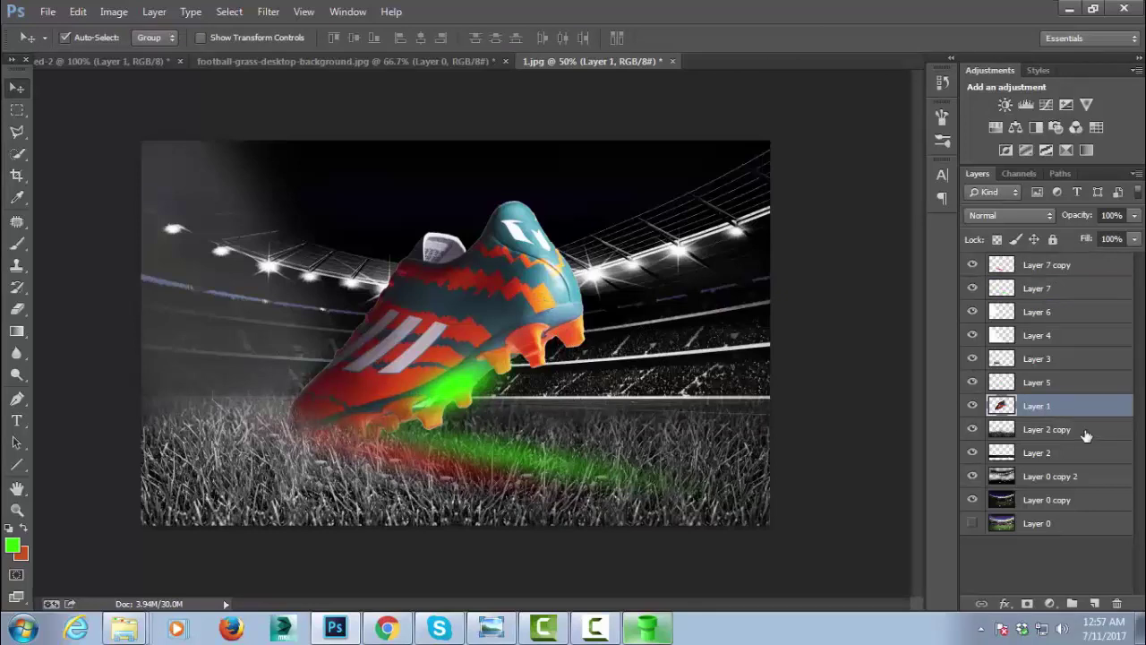
{"action": "key", "text": "ctrl+j"}
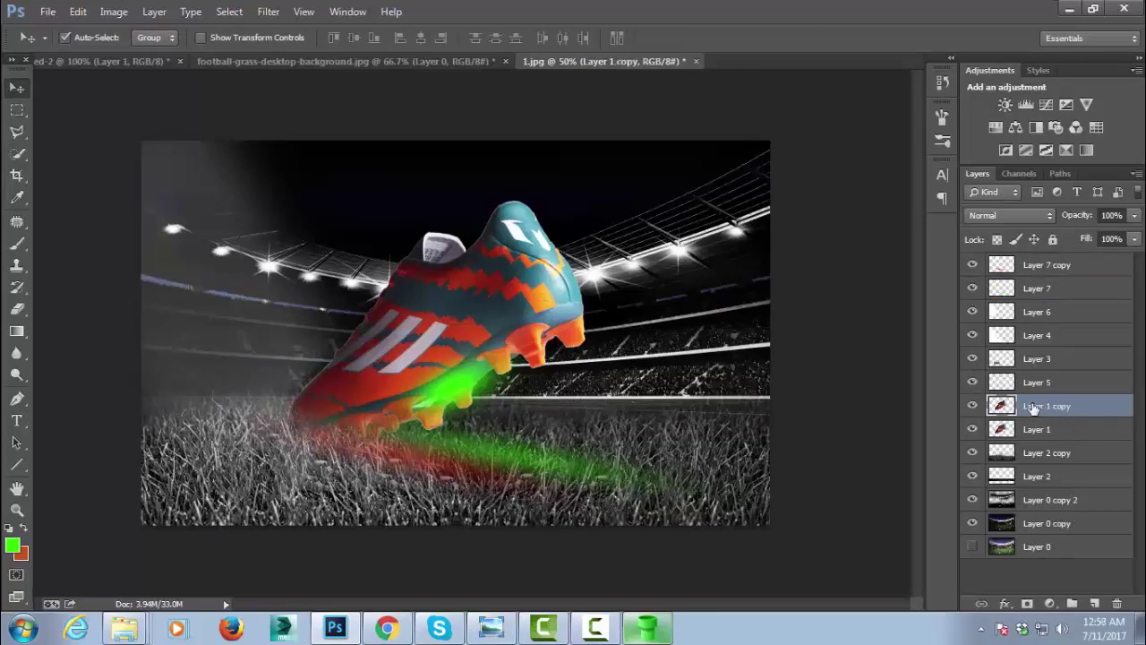
{"action": "left_click", "coordinate": [1038, 433]}
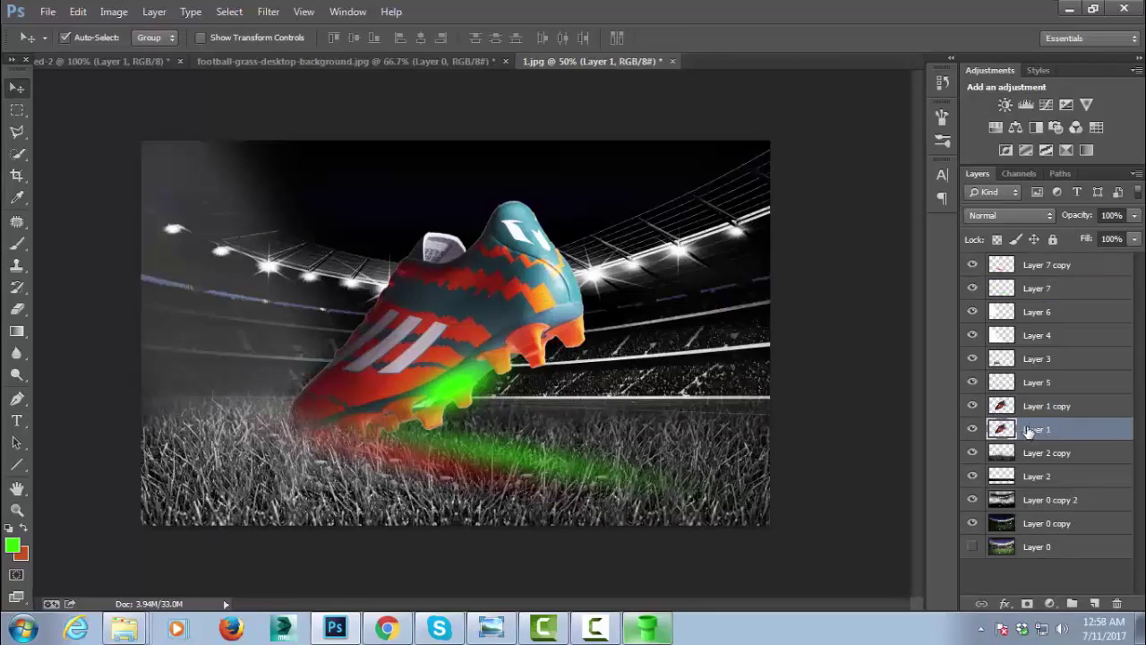
{"action": "key", "text": "ctrl+u"}
{"action": "left_click_drag", "start_coordinate": [980, 285], "coordinate": [815, 296]}
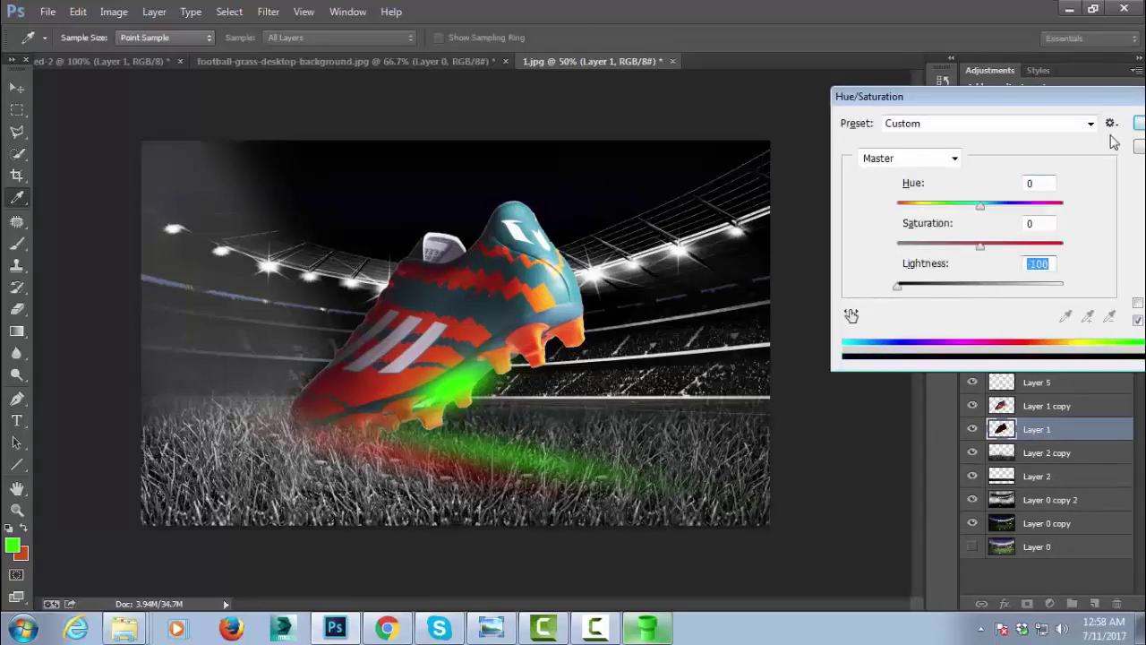
{"action": "left_click", "coordinate": [1138, 123]}
Skew and flatten the black boot silhouette into a thin shadow lying under the boot
{"action": "key", "text": "v"}
{"action": "key", "text": "ctrl+t"}
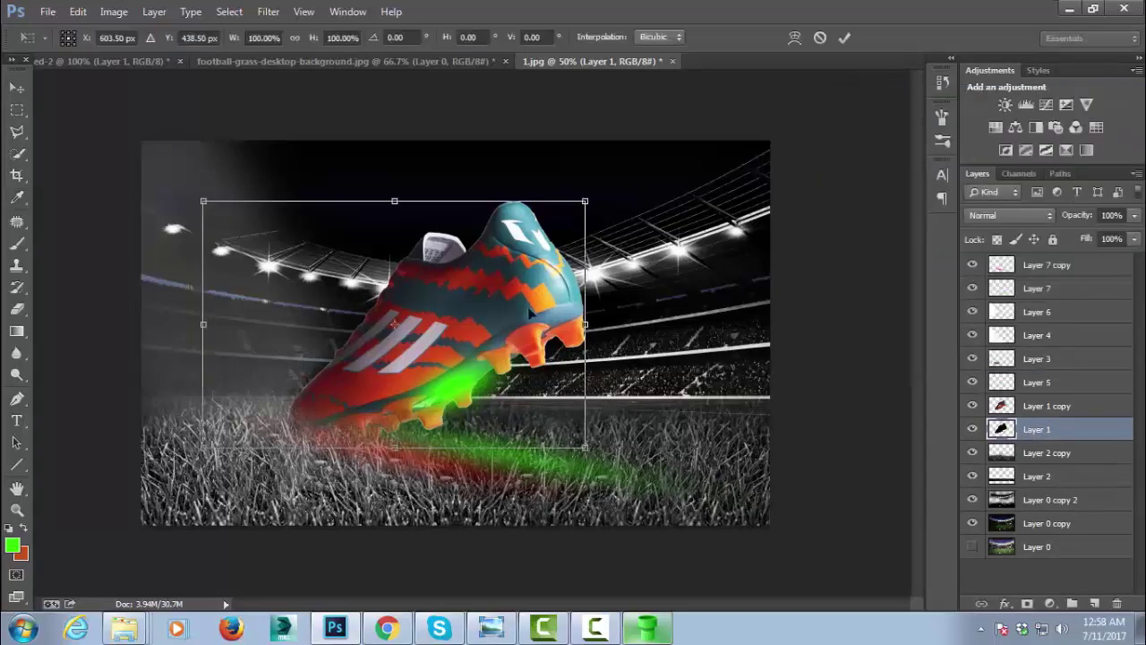
{"action": "right_click", "coordinate": [517, 289]}
{"action": "left_click", "coordinate": [546, 367]}
{"action": "left_click_drag", "start_coordinate": [394, 201], "coordinate": [455, 246]}
{"action": "mouse_move", "coordinate": [524, 284]}
{"action": "left_mouse_down"}
{"action": "mouse_move", "coordinate": [586, 461]}
{"action": "mouse_move", "coordinate": [698, 433]}
{"action": "left_mouse_up"}
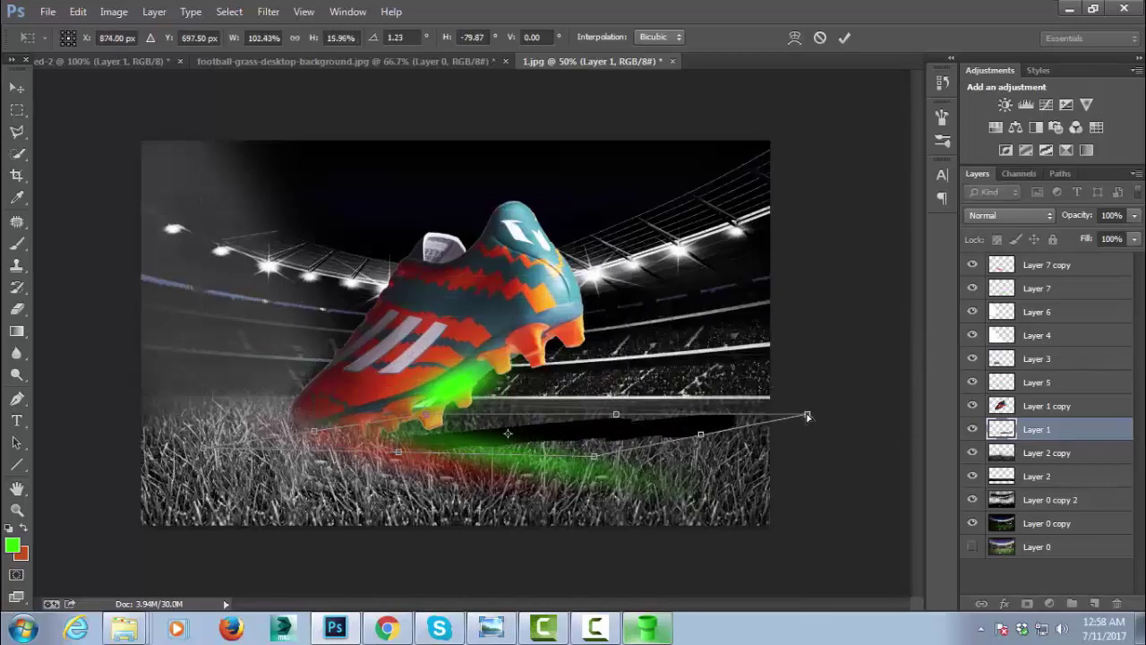
{"action": "left_click_drag", "start_coordinate": [808, 416], "coordinate": [771, 437]}
{"action": "left_click_drag", "start_coordinate": [219, 450], "coordinate": [269, 398]}
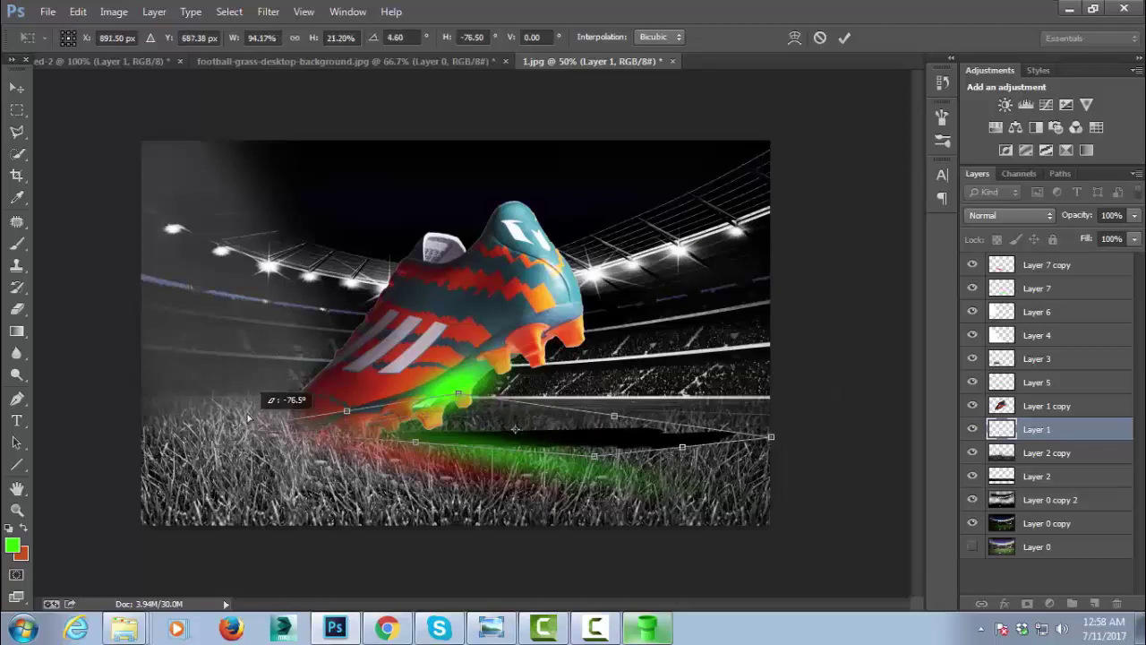
{"action": "left_click_drag", "start_coordinate": [626, 413], "coordinate": [757, 435]}
{"action": "right_click", "coordinate": [656, 437]}
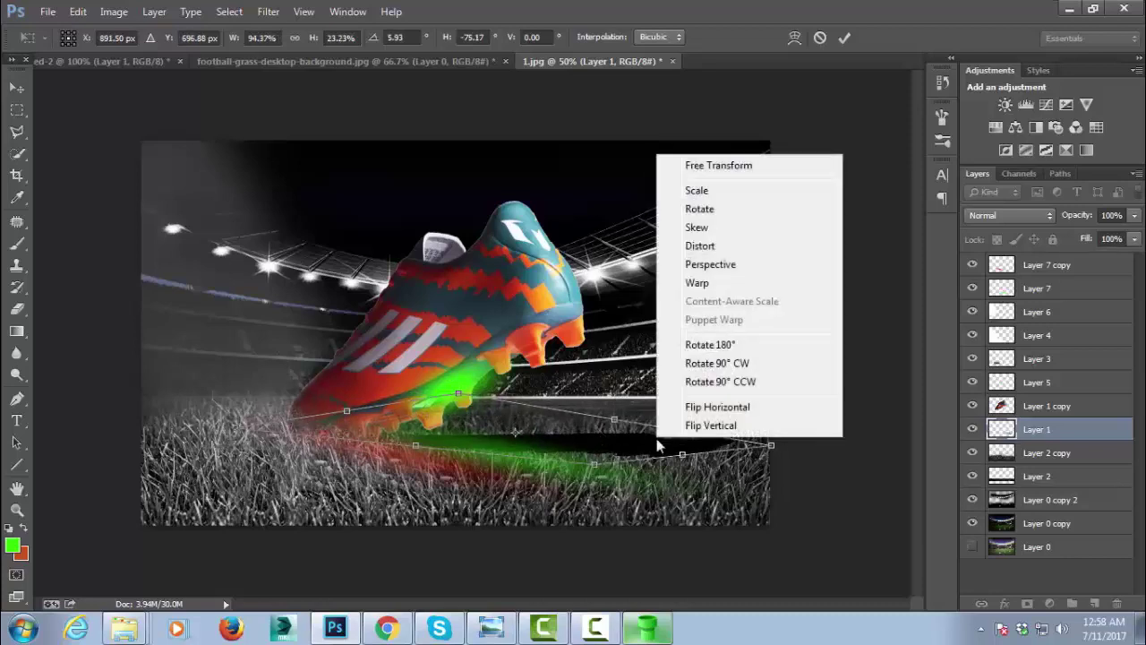
{"action": "key", "text": "Return"}
Rotate the shadow a few degrees to angle along the grass
{"action": "key", "text": "ctrl+t"}
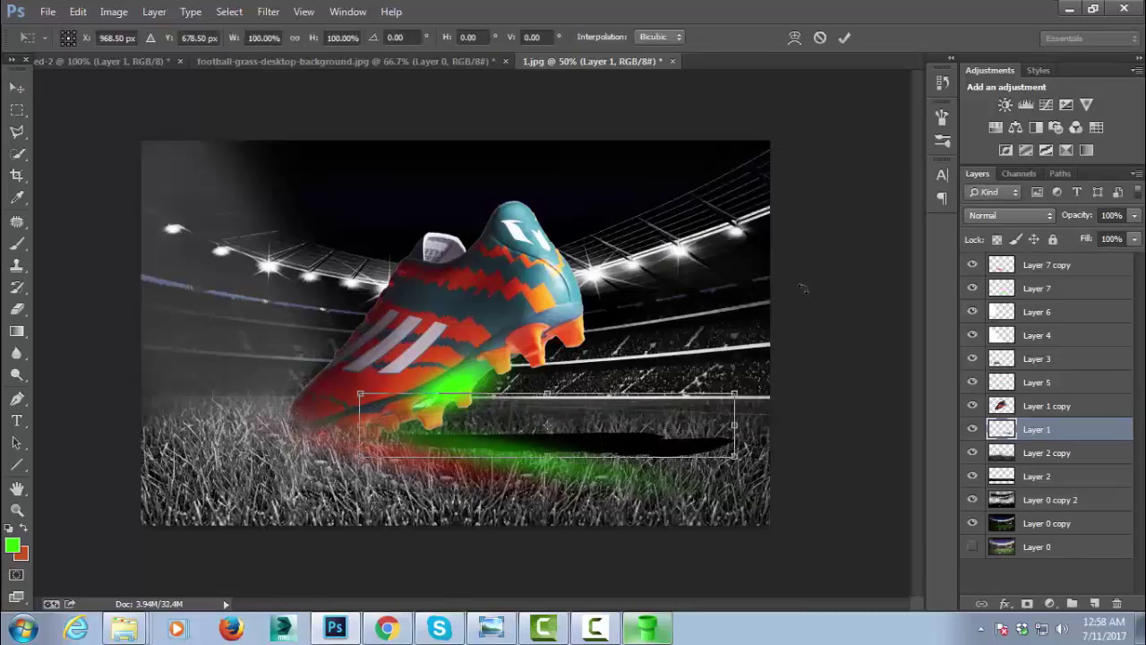
{"action": "mouse_move", "coordinate": [815, 273]}
{"action": "left_mouse_down"}
{"action": "mouse_move", "coordinate": [823, 304]}
{"action": "mouse_move", "coordinate": [796, 355]}
{"action": "left_mouse_up"}
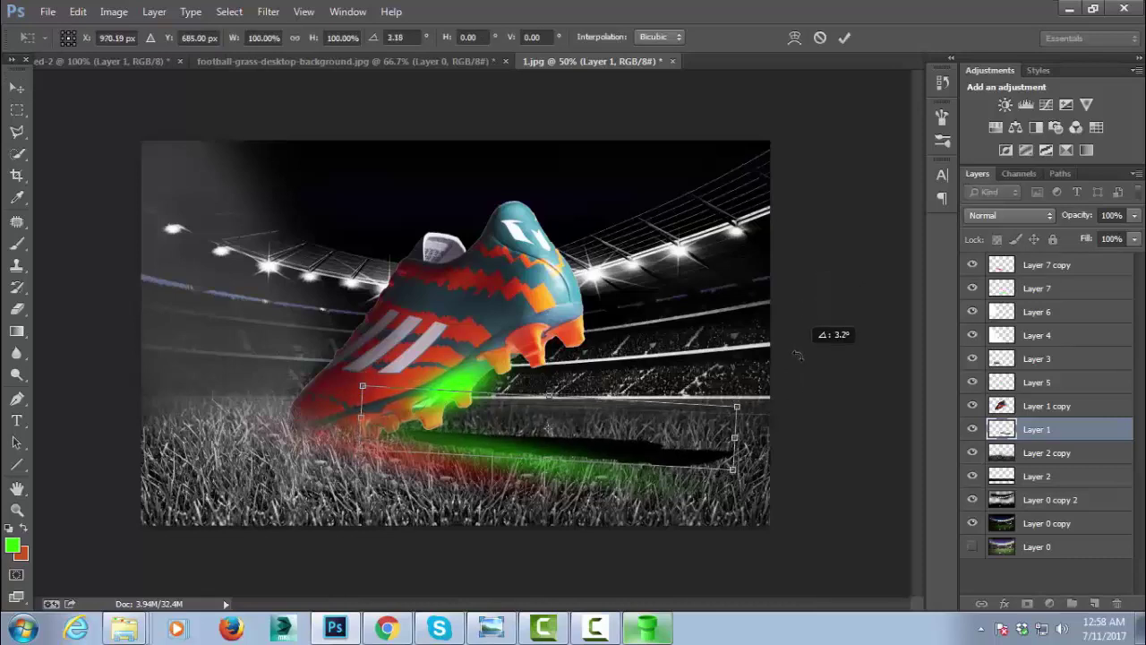
{"action": "key", "text": "Return"}
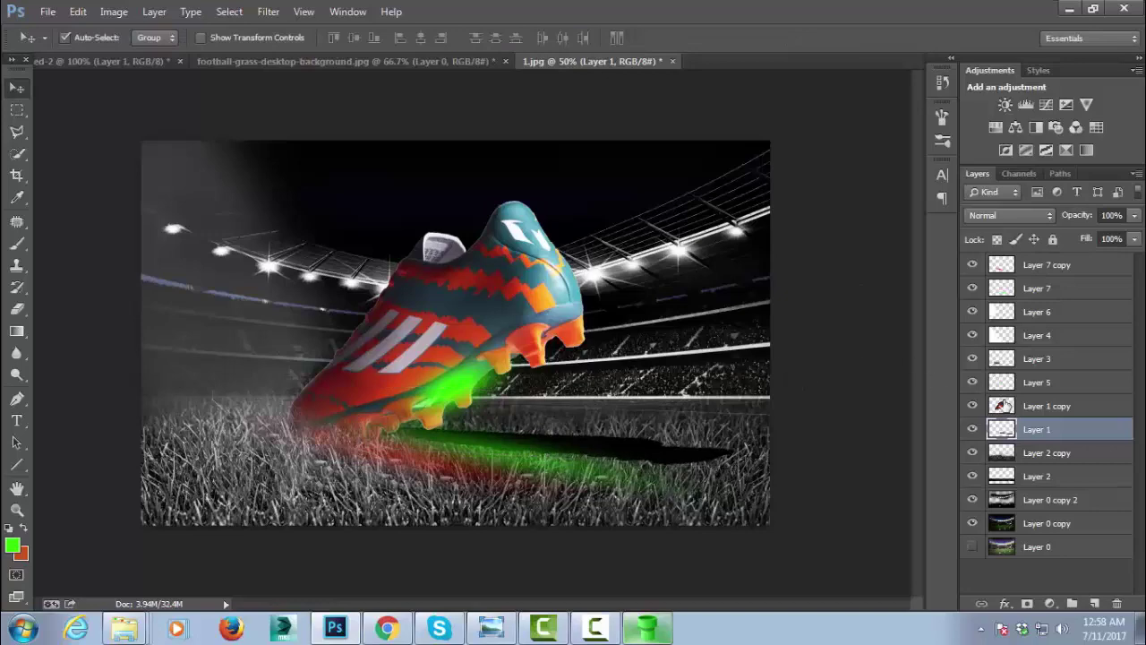
Try a 10-pixel Gaussian Blur on the layer, then cancel it
{"action": "left_click", "coordinate": [266, 12]}
{"action": "mouse_move", "coordinate": [277, 196]}
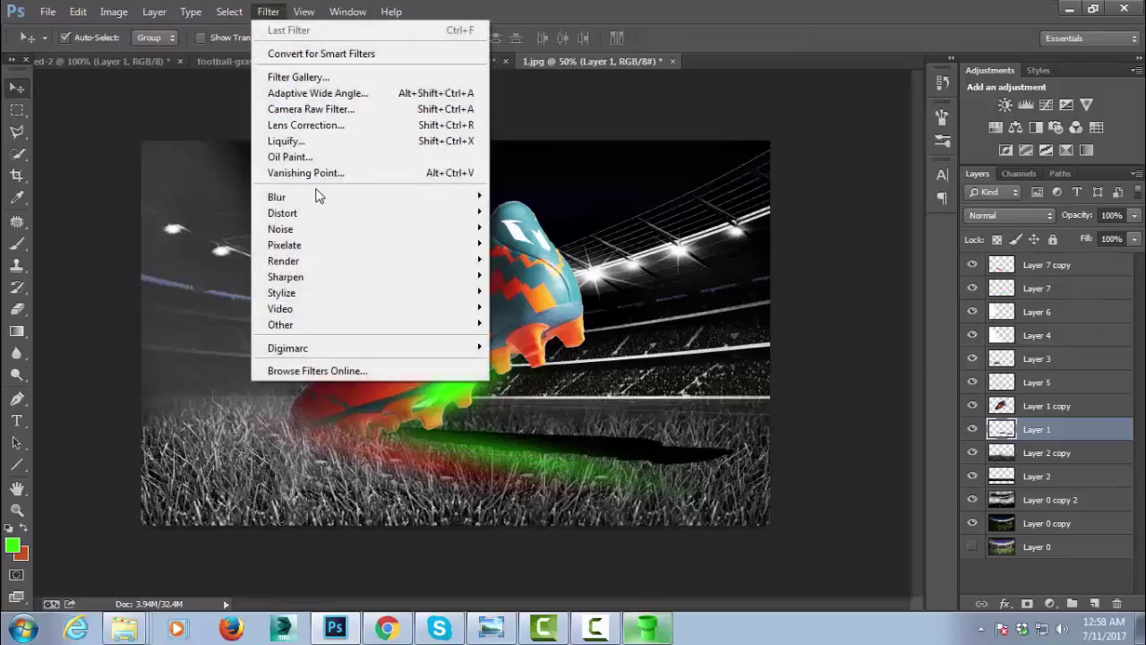
{"action": "left_click", "coordinate": [529, 315]}
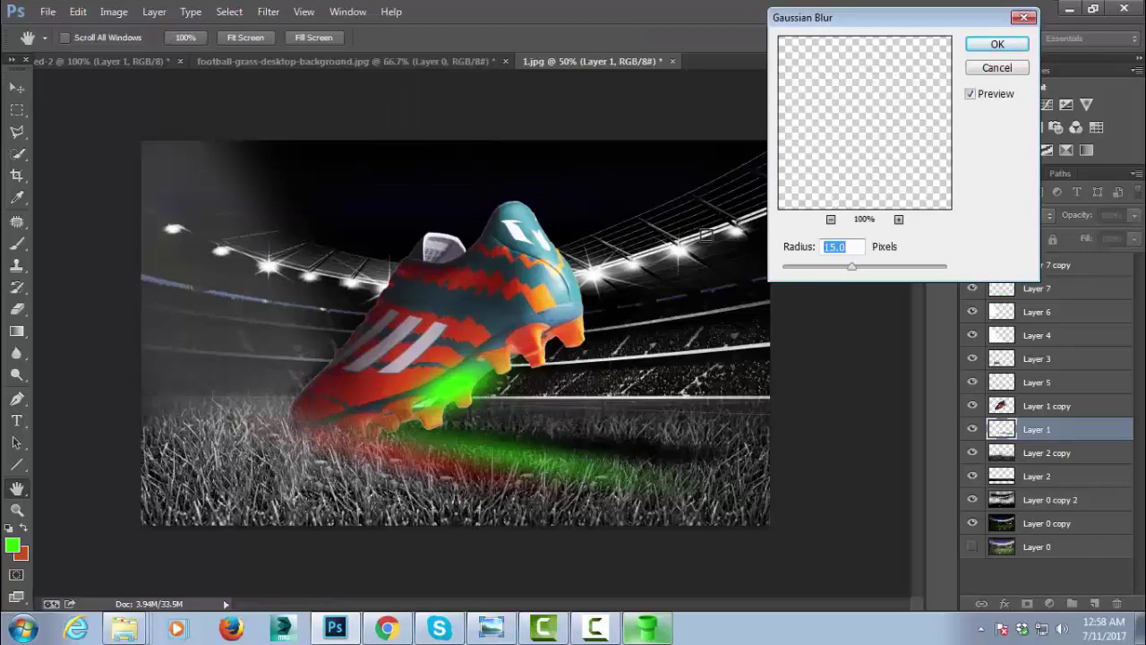
{"action": "type", "text": "10"}
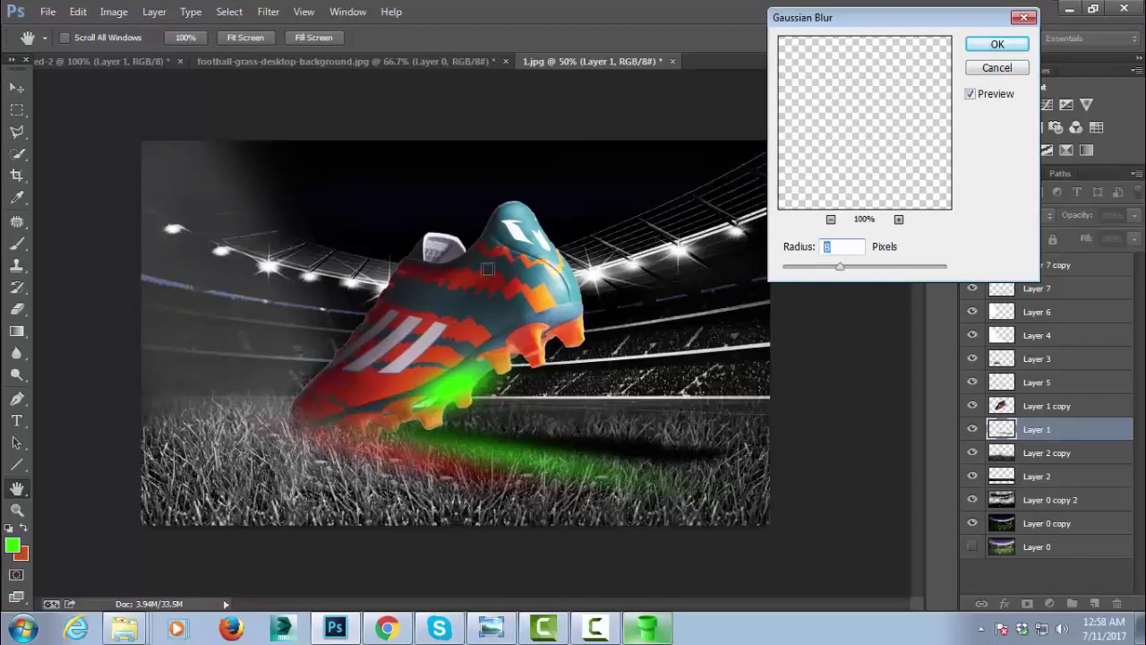
{"action": "type", "text": "10"}
{"action": "left_click", "coordinate": [996, 69]}
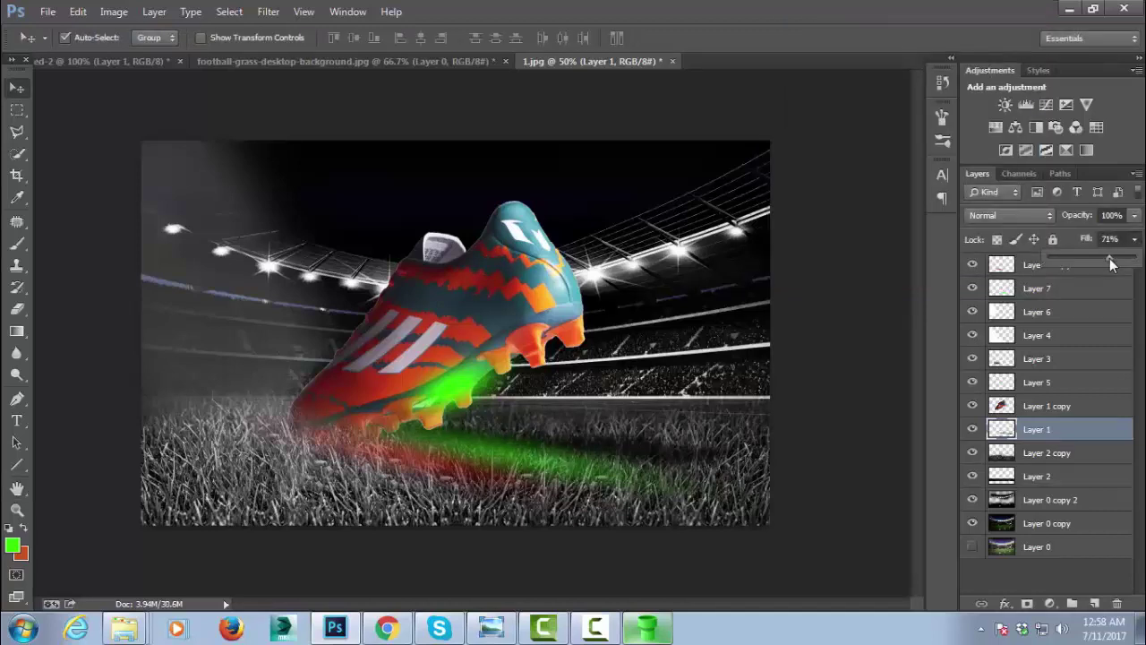
Widen the green streak and tilt it slightly
{"action": "key", "text": "ctrl+t"}
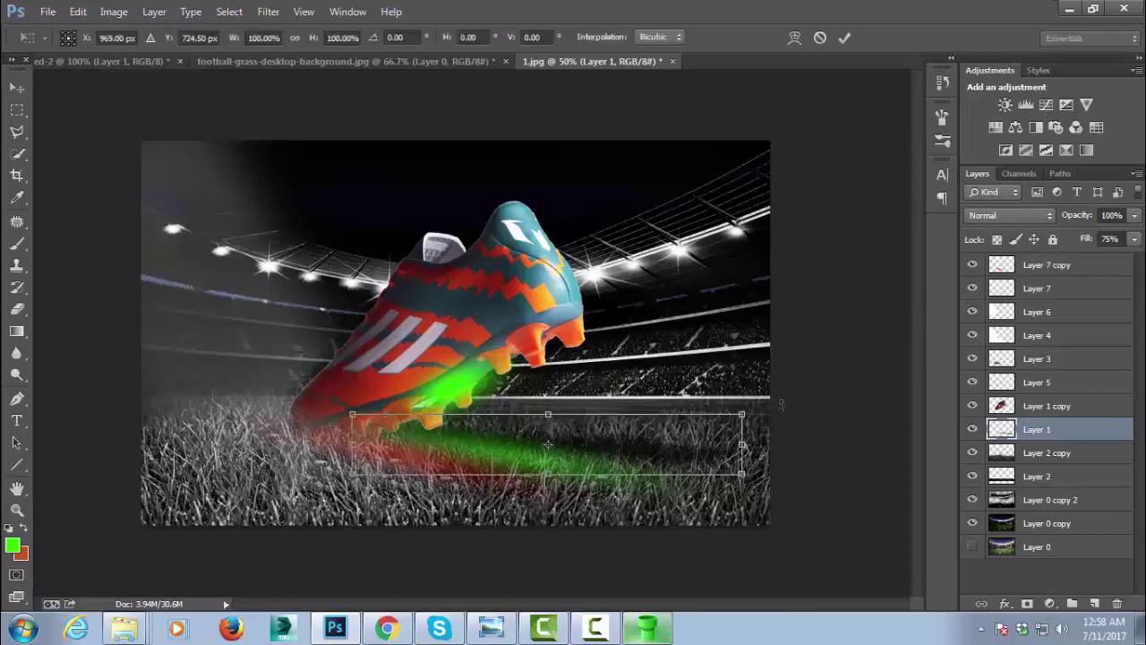
{"action": "mouse_move", "coordinate": [743, 443]}
{"action": "left_mouse_down"}
{"action": "mouse_move", "coordinate": [784, 444]}
{"action": "mouse_move", "coordinate": [834, 395]}
{"action": "left_mouse_up"}
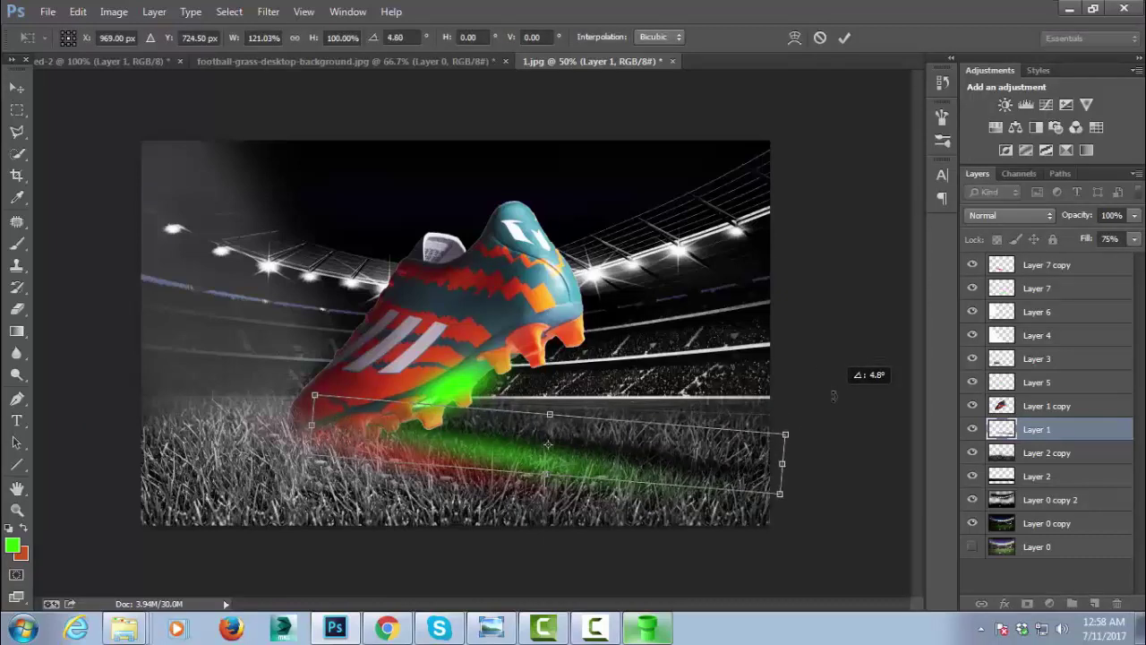
{"action": "key", "text": "Return"}
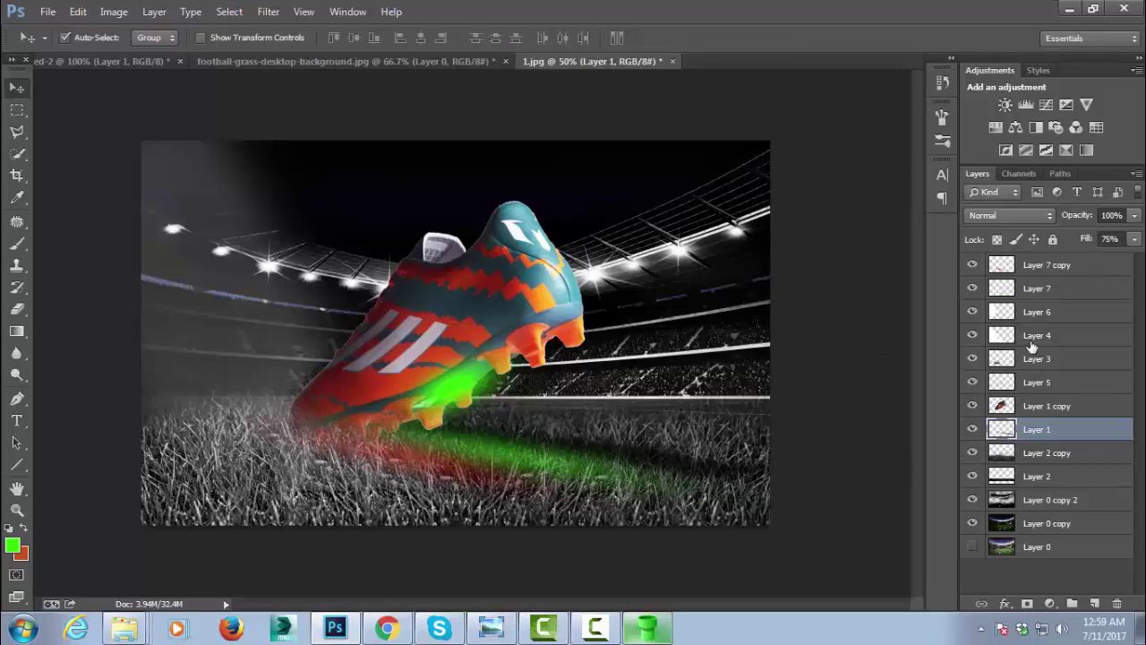
Widen Layer 7's green streak to about 104% and shift it slightly right and down
{"action": "left_click", "coordinate": [1047, 288]}
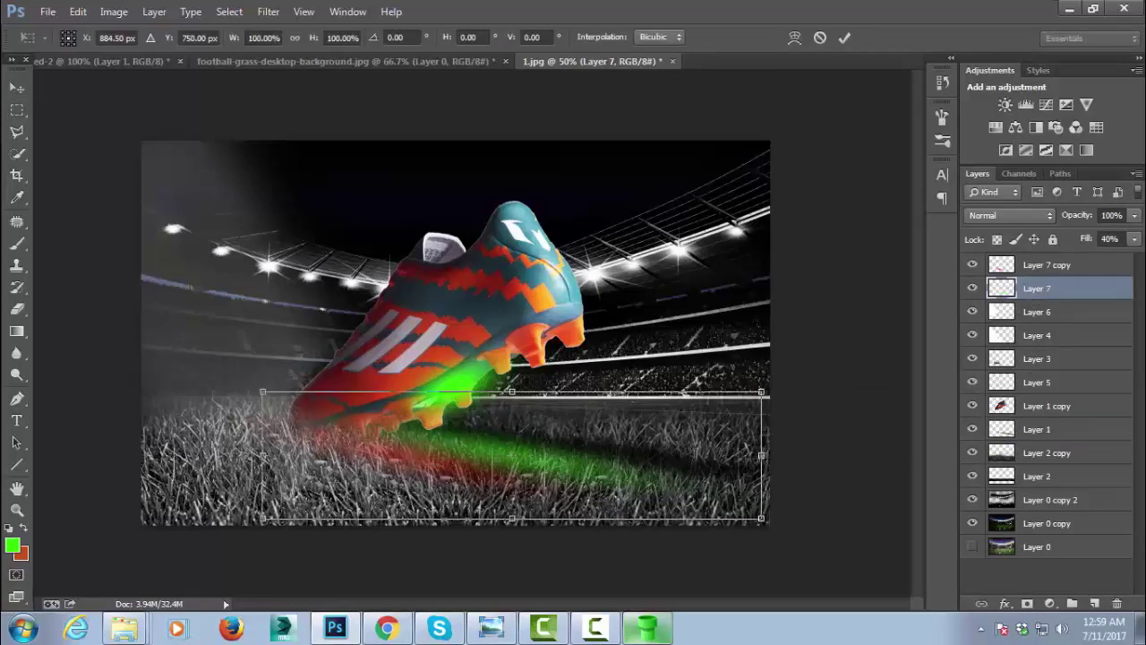
{"action": "left_click_drag", "start_coordinate": [761, 458], "coordinate": [825, 484]}
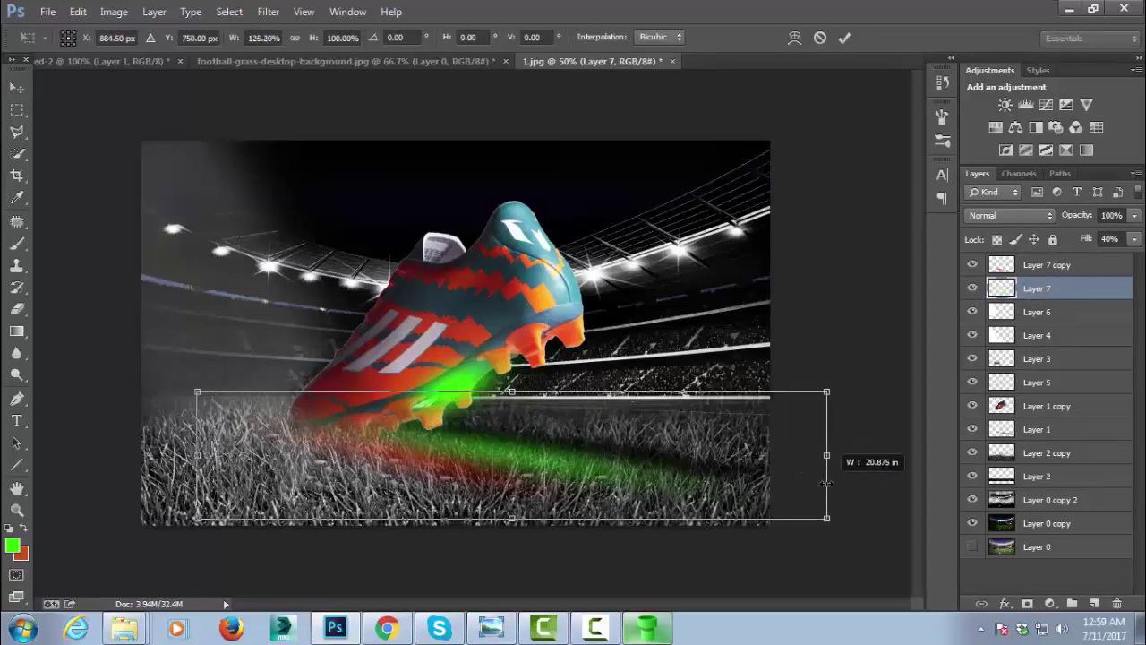
{"action": "left_click_drag", "start_coordinate": [663, 469], "coordinate": [684, 475]}
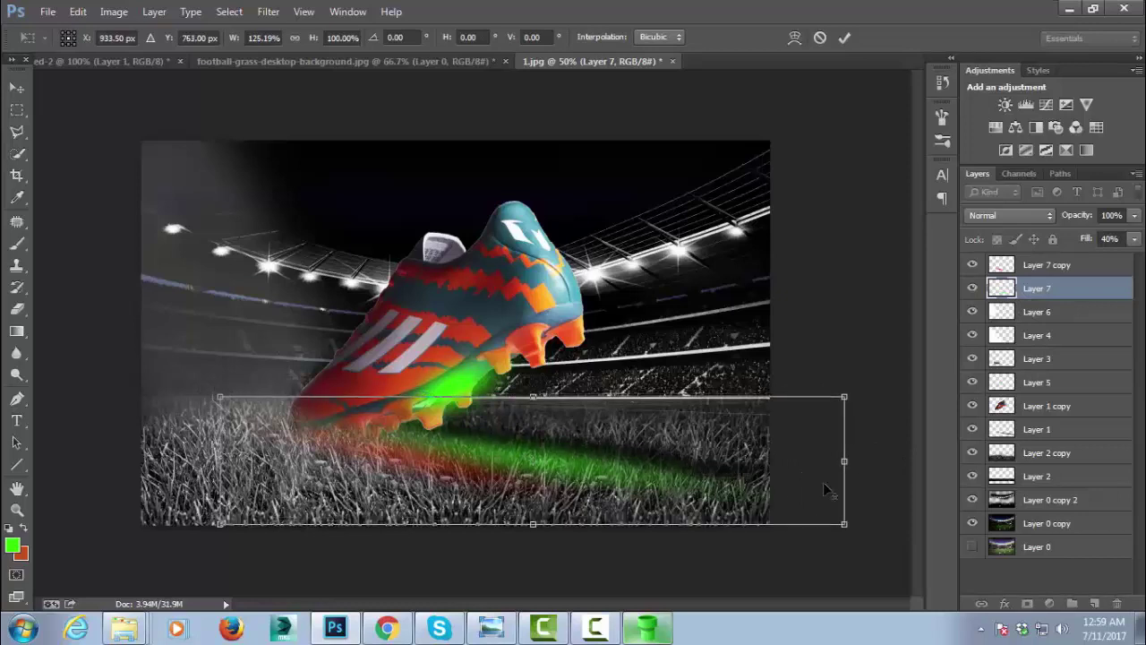
{"action": "left_click_drag", "start_coordinate": [843, 462], "coordinate": [792, 460]}
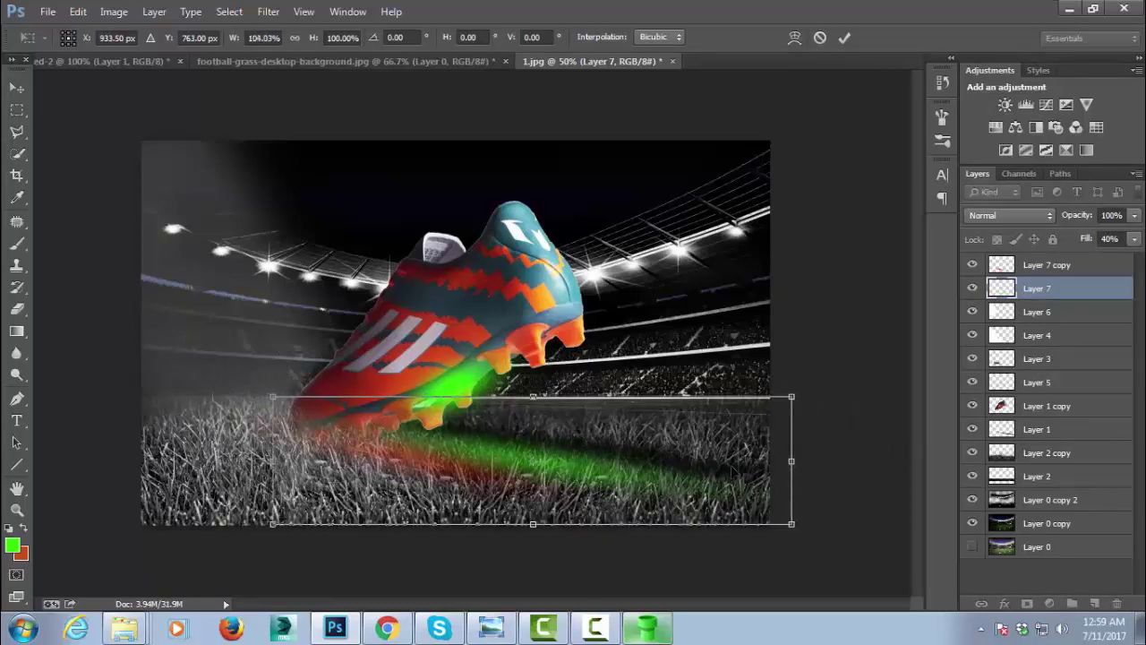
{"action": "left_click_drag", "start_coordinate": [721, 473], "coordinate": [719, 469]}
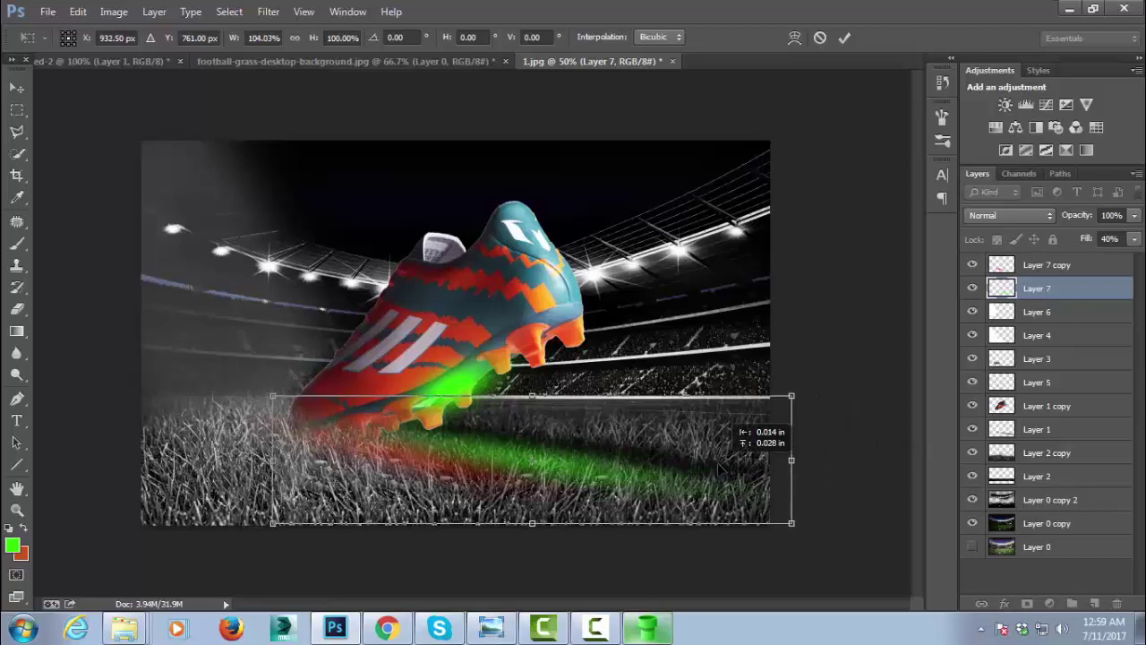
{"action": "key", "text": "Return"}
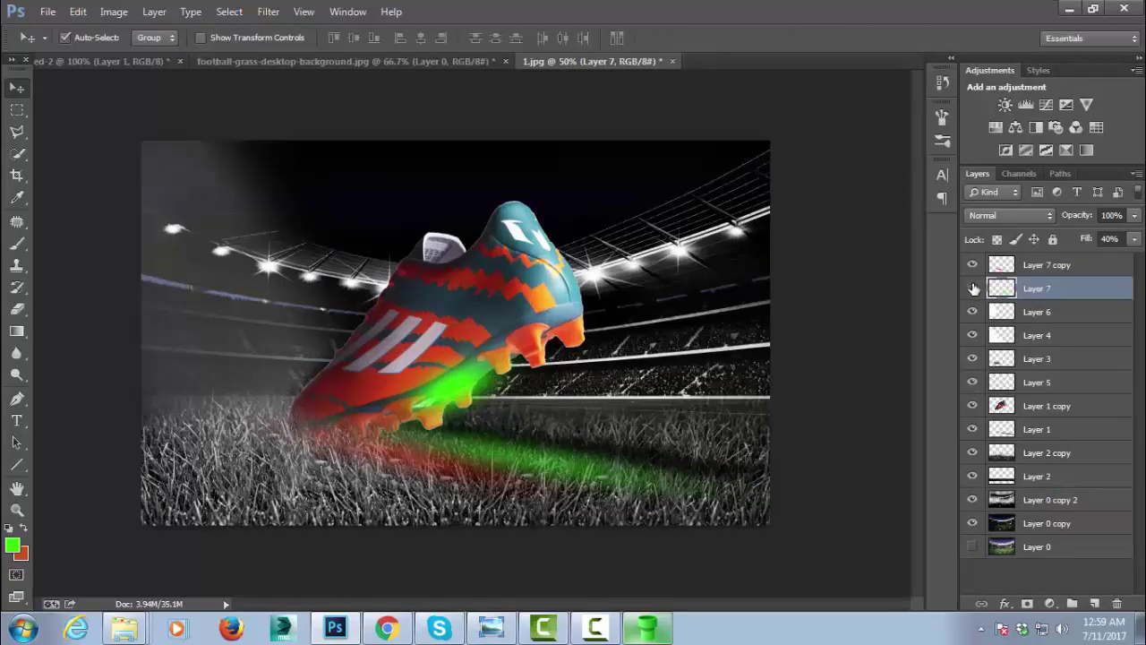
{"action": "left_click", "coordinate": [1036, 528]}
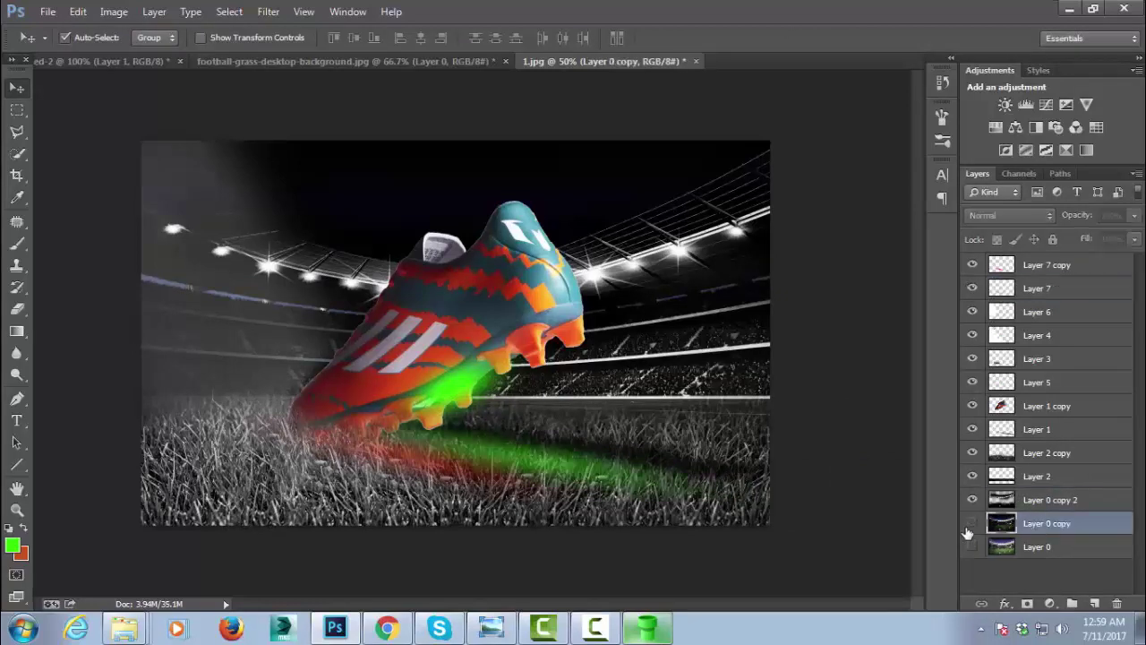
Merge Layer 0 copy and Layer 0 copy 2 into a single layer
{"action": "left_click", "coordinate": [973, 523]}
{"action": "left_click", "coordinate": [973, 524]}
{"action": "left_click", "coordinate": [1049, 507], "text": "ctrl"}
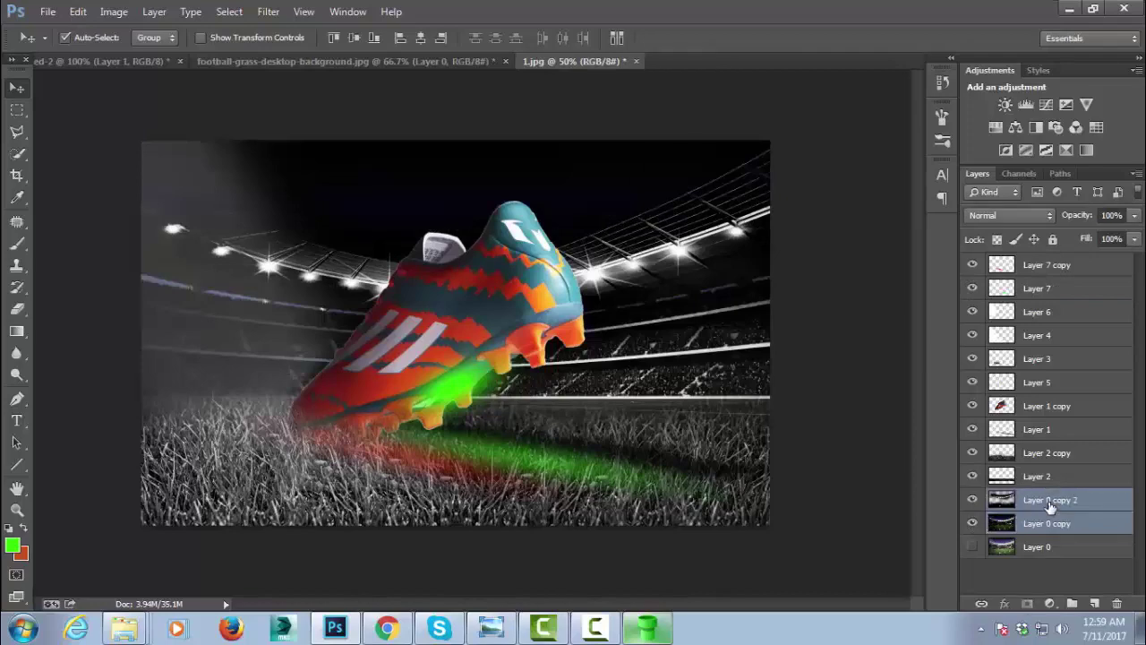
{"action": "key", "text": "ctrl+e"}
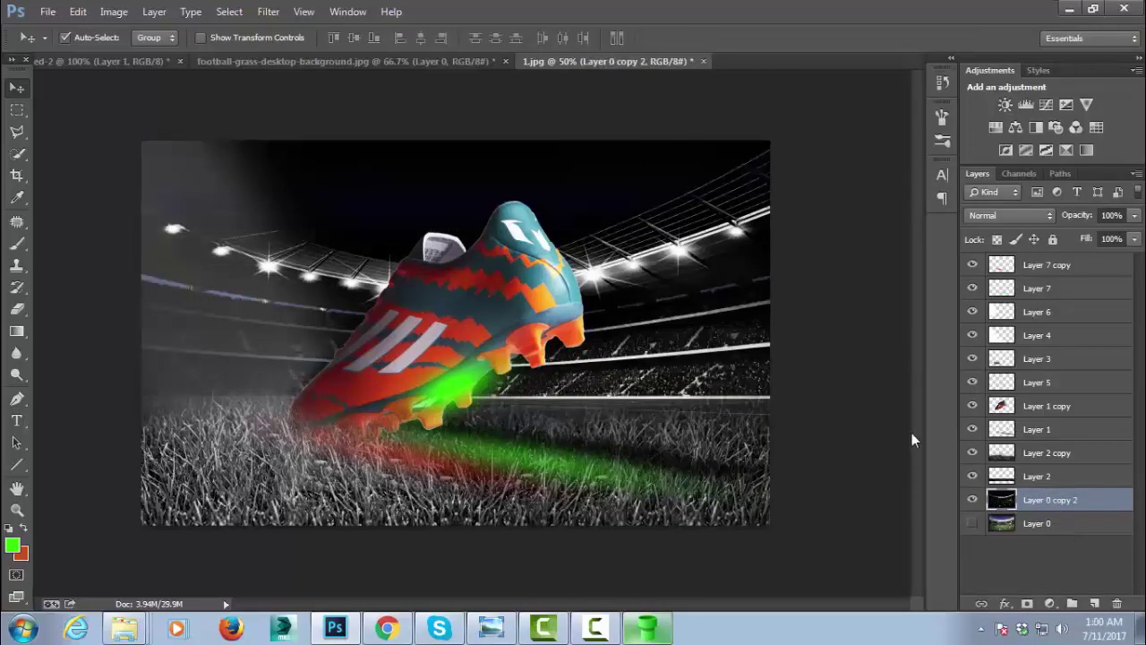
Darken the stadium backdrop almost to black with Hue/Saturation lightness near -100
{"action": "left_click", "coordinate": [114, 11]}
{"action": "mouse_move", "coordinate": [138, 55]}
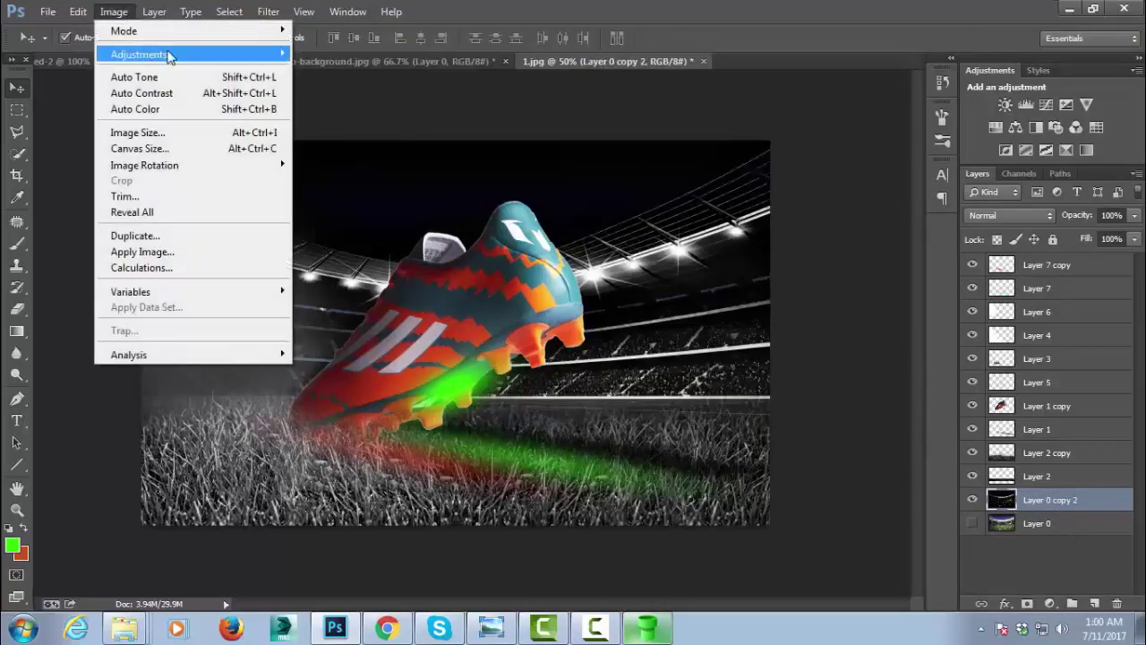
{"action": "left_click", "coordinate": [322, 69]}
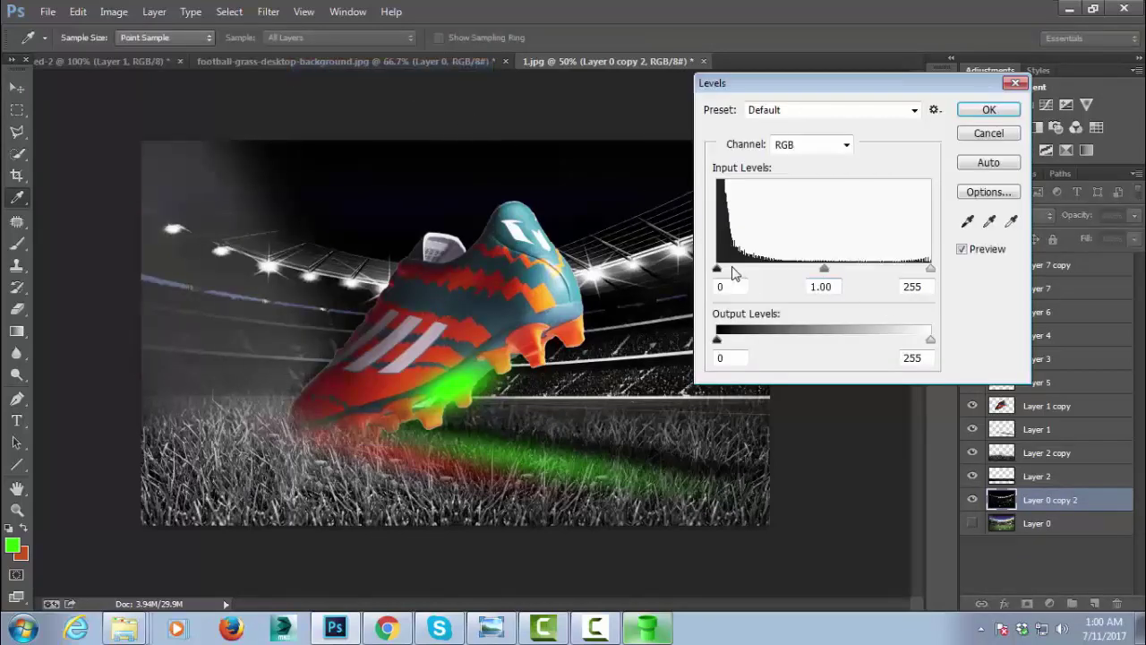
{"action": "left_click", "coordinate": [988, 134]}
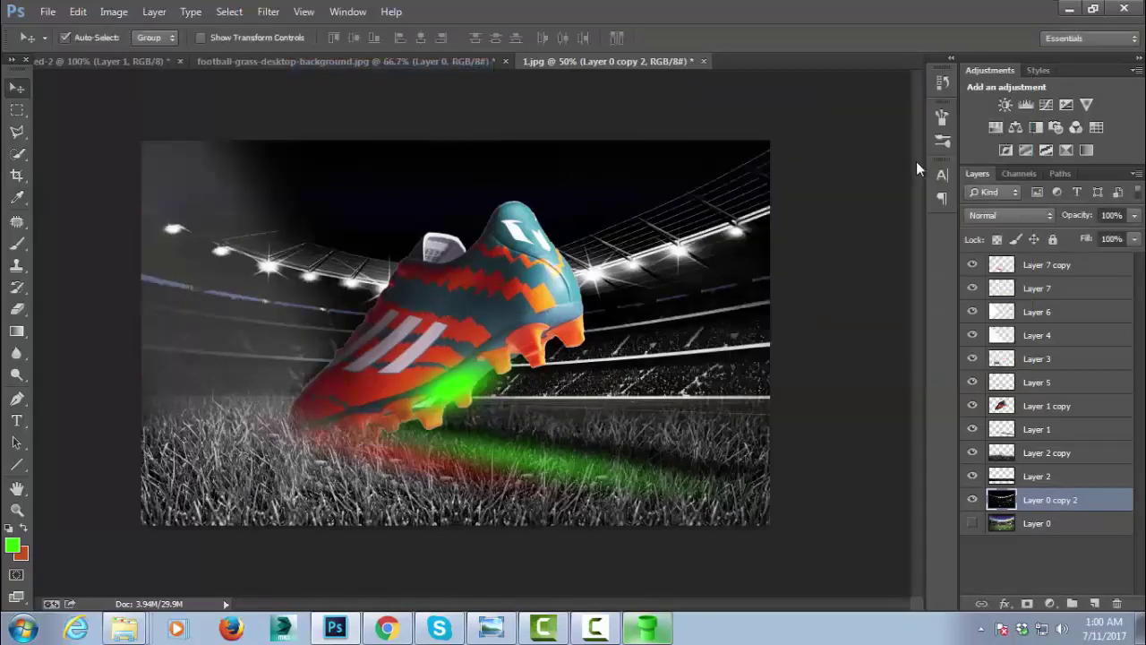
{"action": "key", "text": "ctrl+u"}
{"action": "mouse_move", "coordinate": [980, 284]}
{"action": "left_mouse_down"}
{"action": "mouse_move", "coordinate": [904, 283]}
{"action": "mouse_move", "coordinate": [901, 296]}
{"action": "left_mouse_up"}
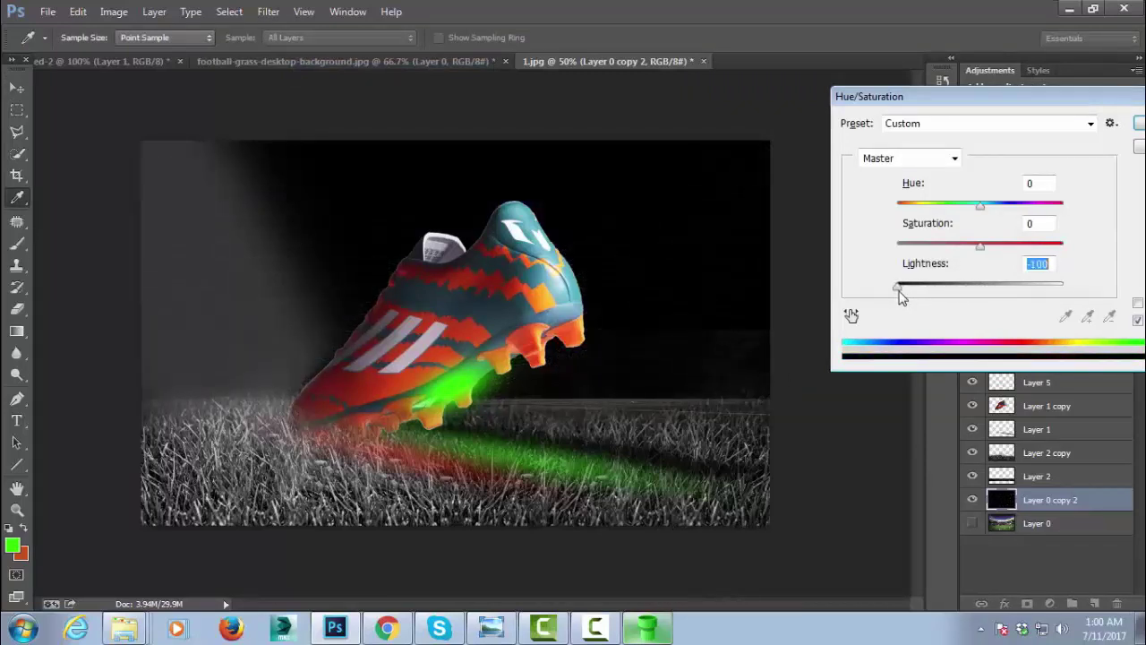
{"action": "left_click", "coordinate": [1139, 126]}
On a new layer above Layer 2, paint black over the grey horizon line
{"action": "left_click", "coordinate": [1047, 478]}
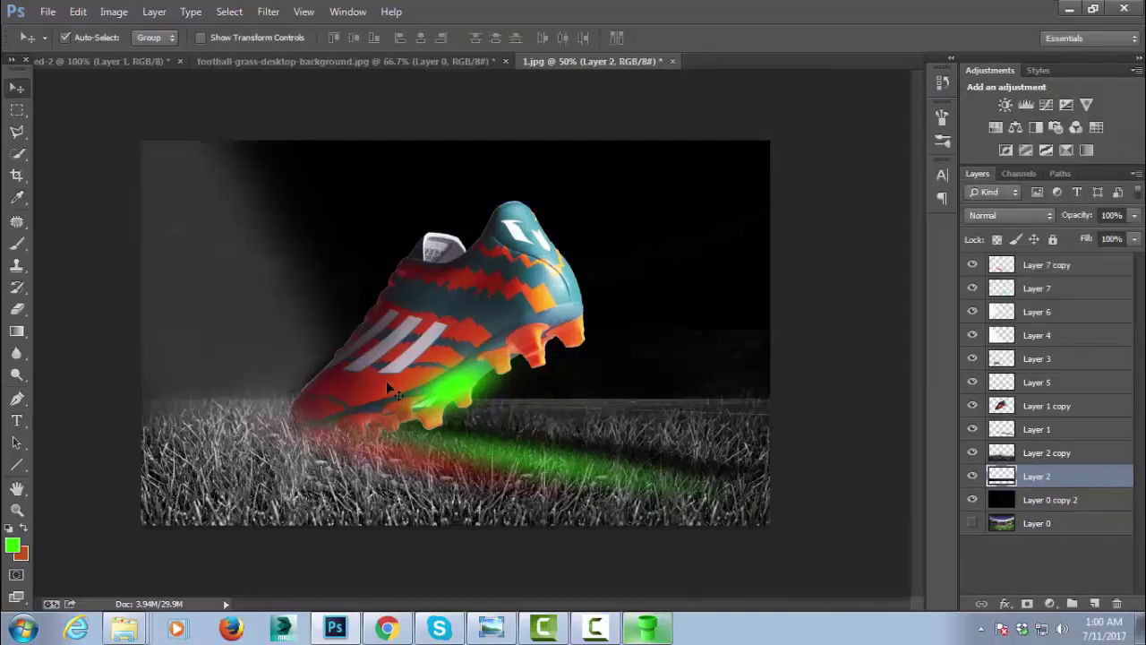
{"action": "left_click", "coordinate": [1095, 603]}
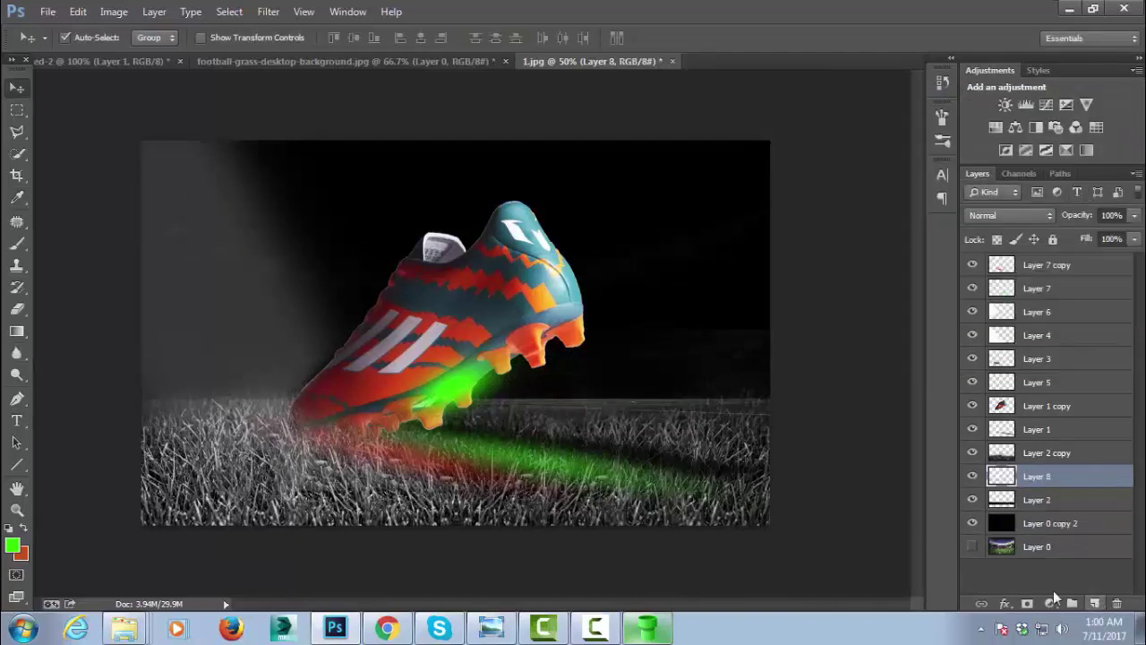
{"action": "left_click", "coordinate": [17, 245]}
{"action": "left_click", "coordinate": [647, 199], "text": "alt"}
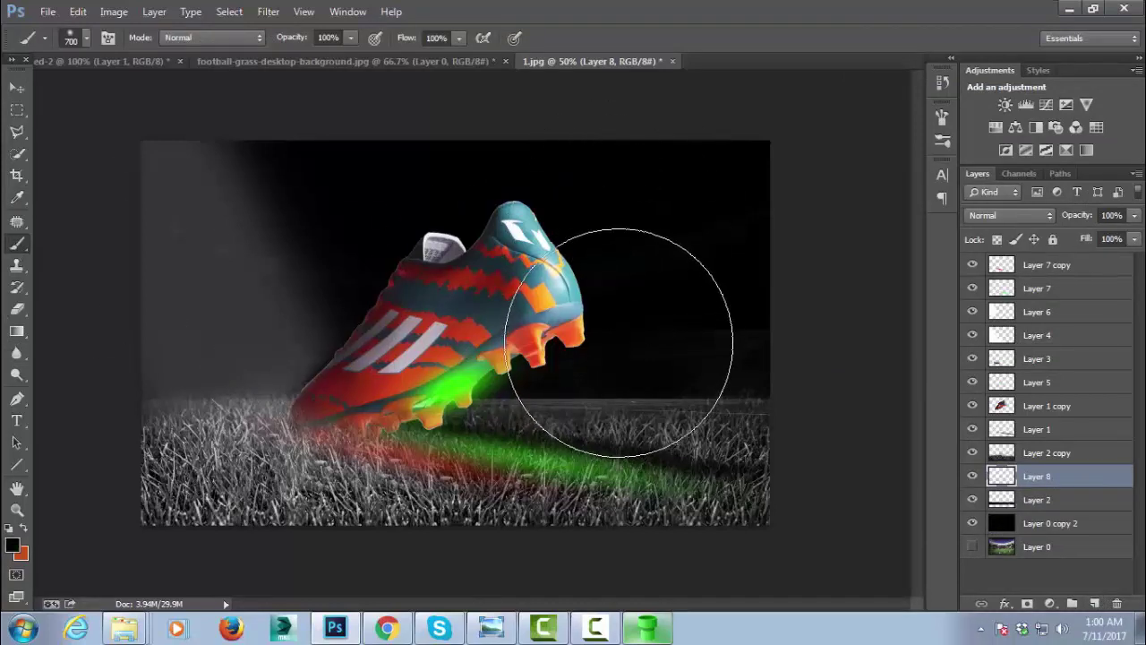
{"action": "key", "text": "bracketleft"}
{"action": "key", "text": "bracketleft"}
{"action": "key", "text": "bracketleft"}
{"action": "key", "text": "bracketleft"}
{"action": "key", "text": "bracketleft"}
{"action": "key", "text": "bracketleft"}
{"action": "key", "text": "bracketleft"}
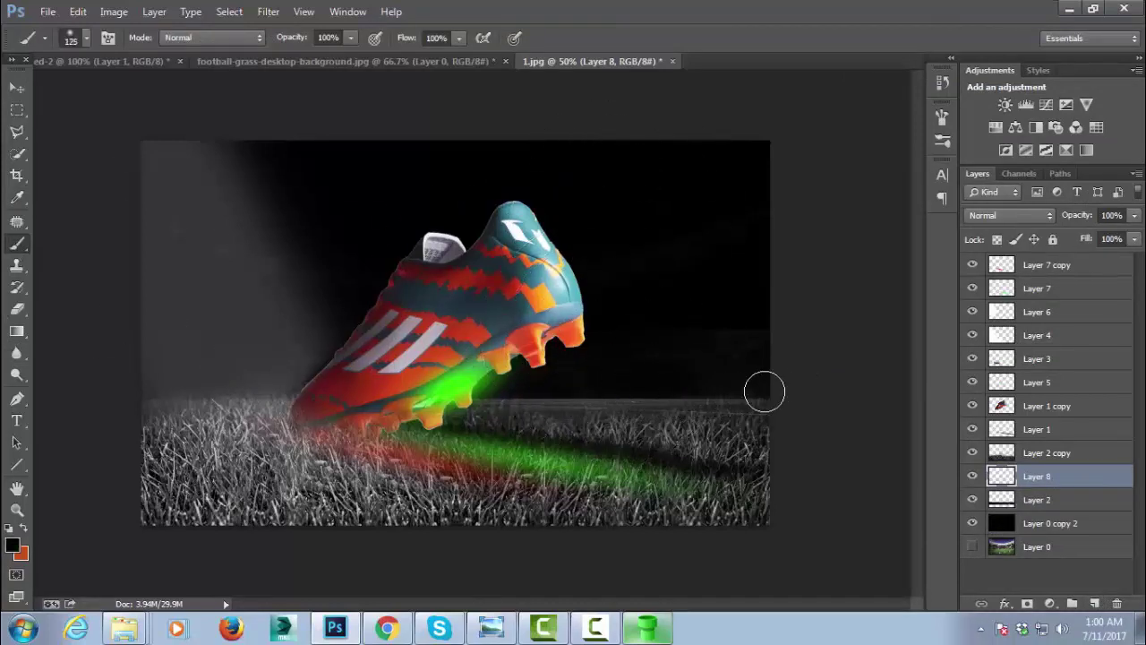
{"action": "left_click_drag", "start_coordinate": [763, 389], "coordinate": [493, 388]}
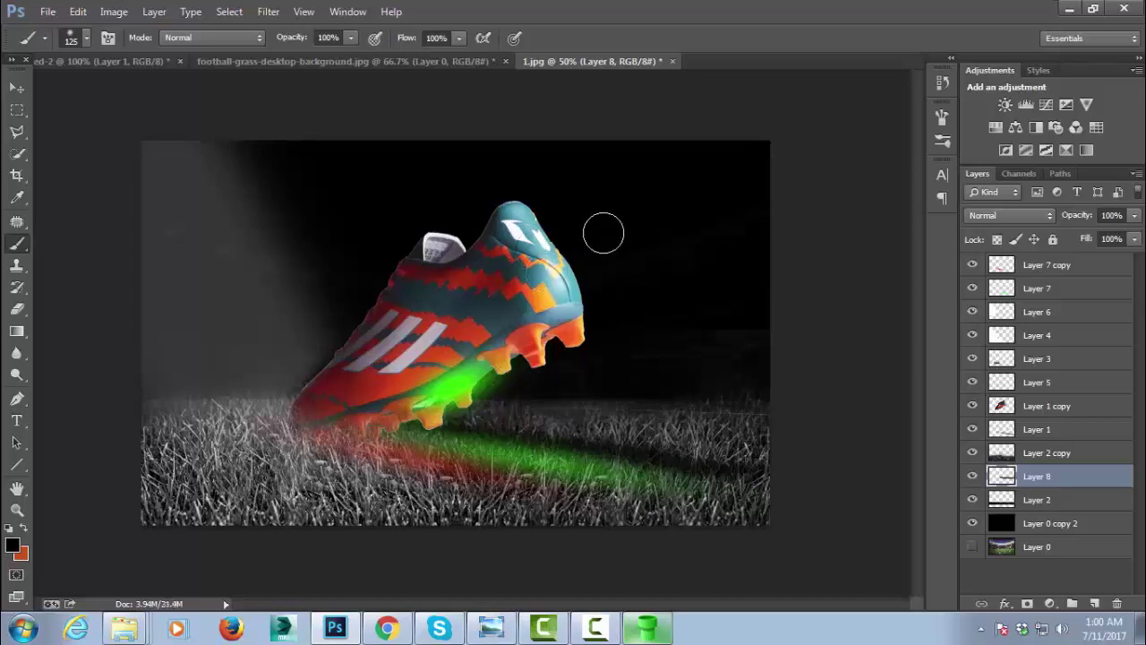
Pick the 1596 px soft brush preset on Layer 7 copy, then select Layer 8
{"action": "left_click", "coordinate": [1107, 269]}
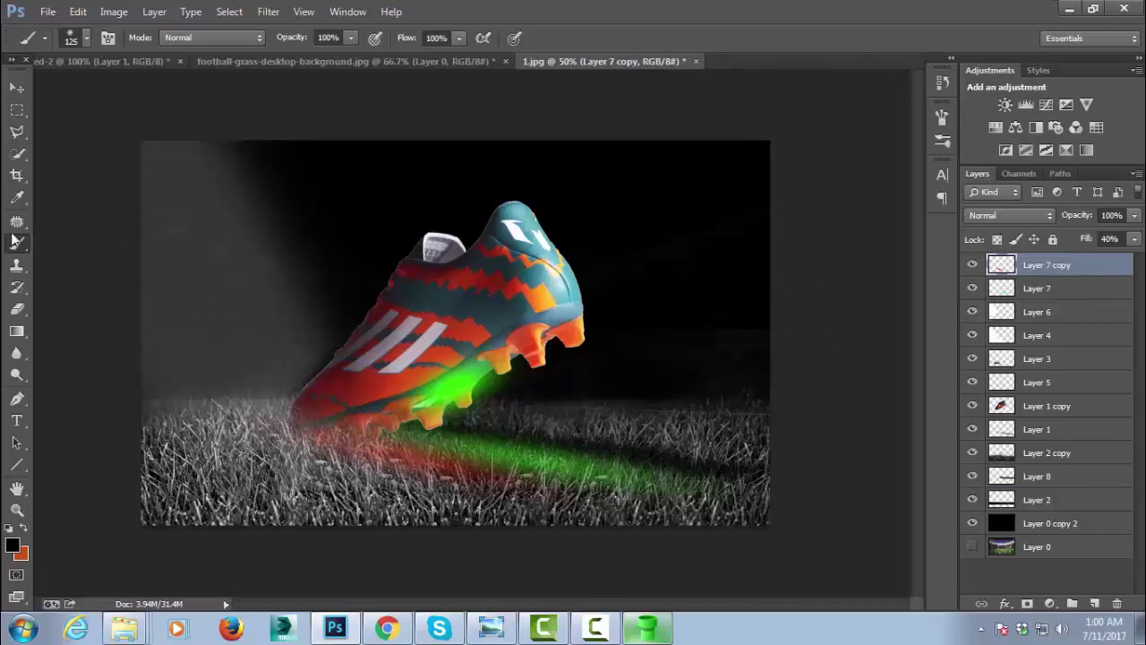
{"action": "right_click", "coordinate": [312, 223]}
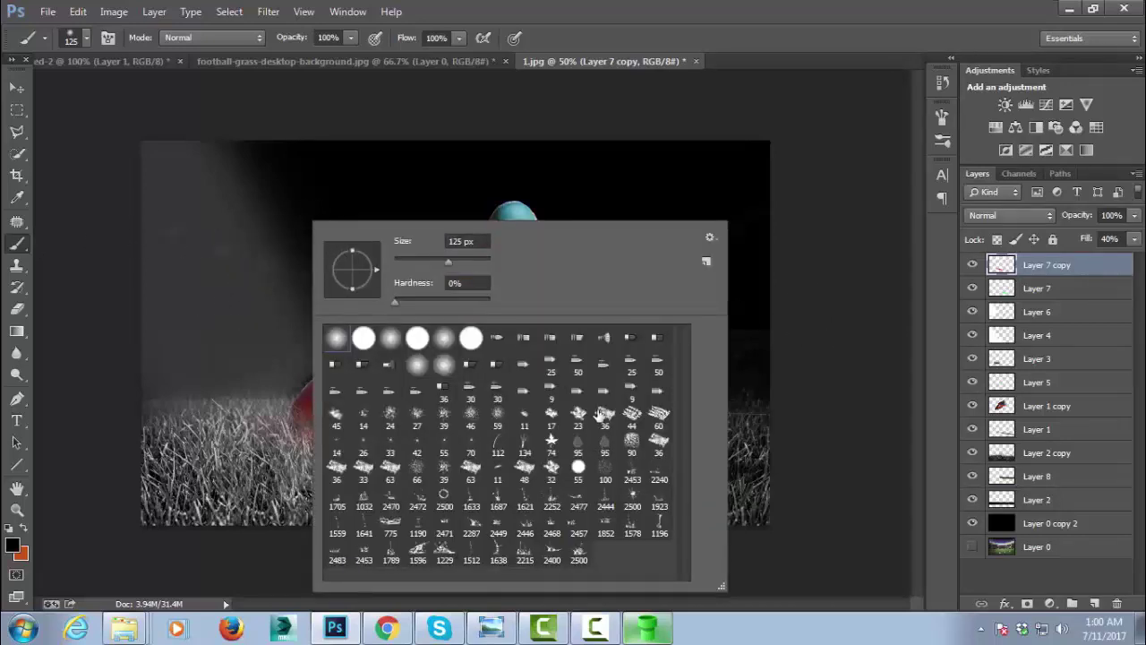
{"action": "left_click", "coordinate": [419, 552]}
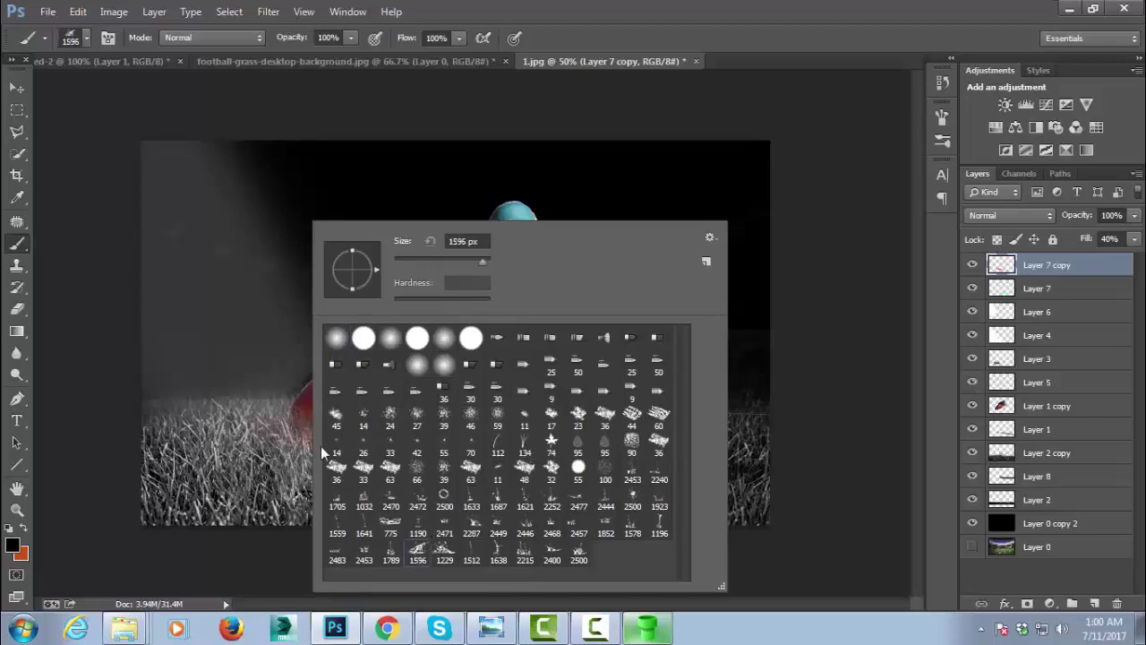
{"action": "key", "text": "Return"}
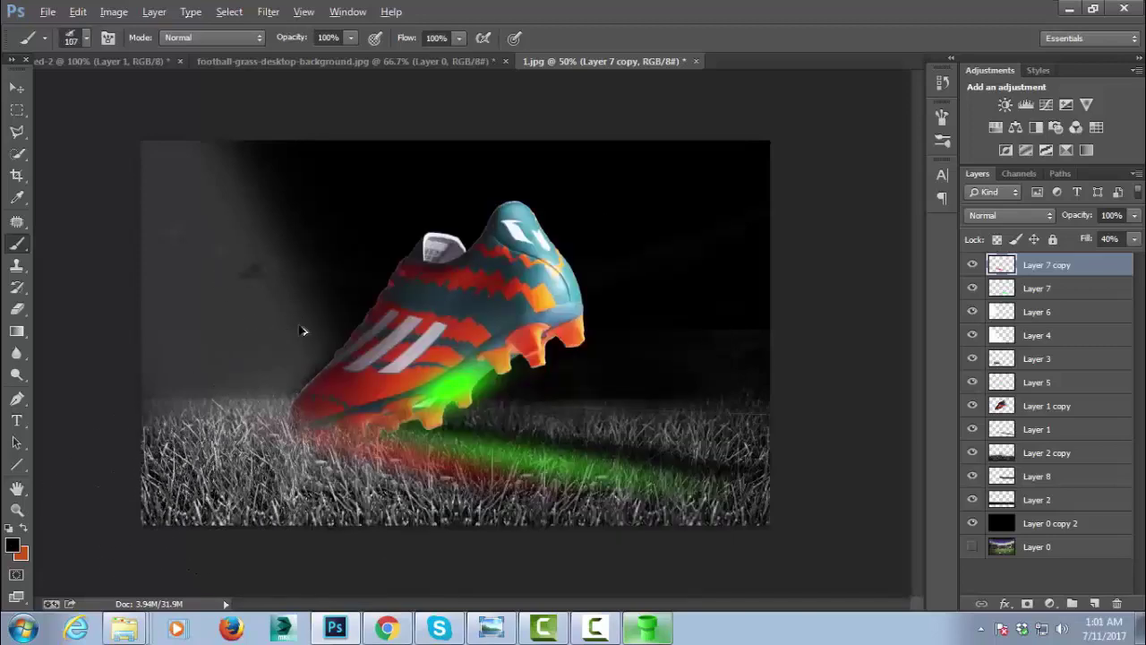
{"action": "left_click", "coordinate": [404, 345], "text": "ctrl"}
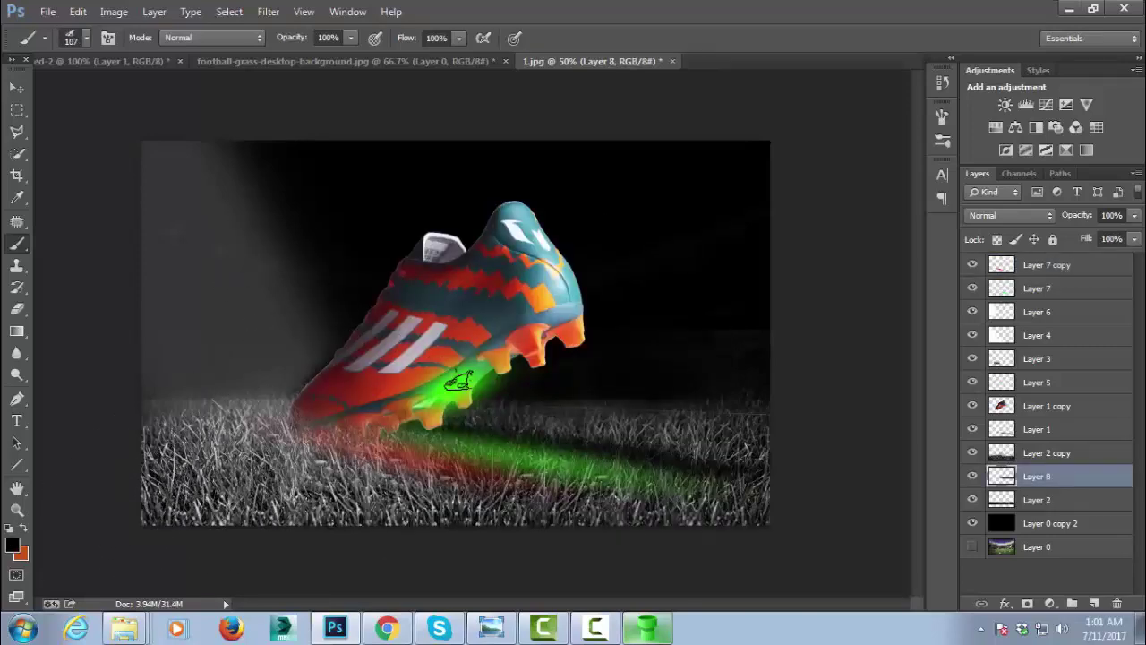
Sample the glow's green and choose a 900 px splash-shaped brush tip
{"action": "left_click", "coordinate": [464, 380], "text": "alt"}
{"action": "key", "text": "bracketright"}
{"action": "key", "text": "bracketright"}
{"action": "key", "text": "bracketright"}
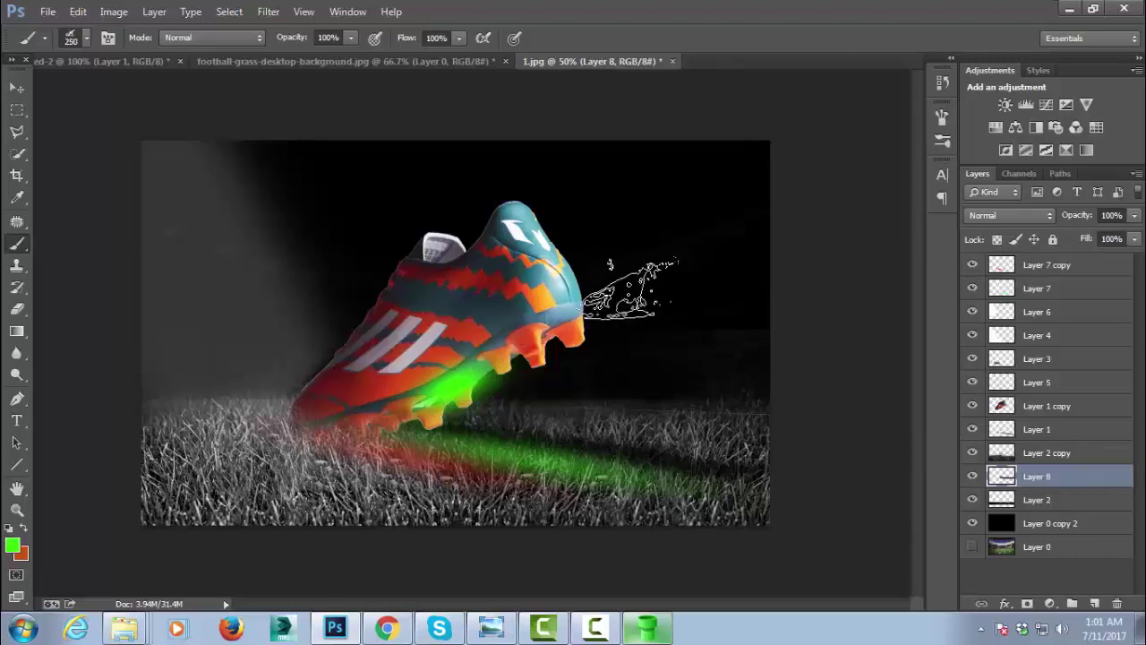
{"action": "key", "text": "bracketright"}
{"action": "key", "text": "bracketright"}
{"action": "key", "text": "bracketright"}
{"action": "key", "text": "bracketright"}
{"action": "key", "text": "bracketright"}
{"action": "key", "text": "bracketright"}
{"action": "key", "text": "bracketright"}
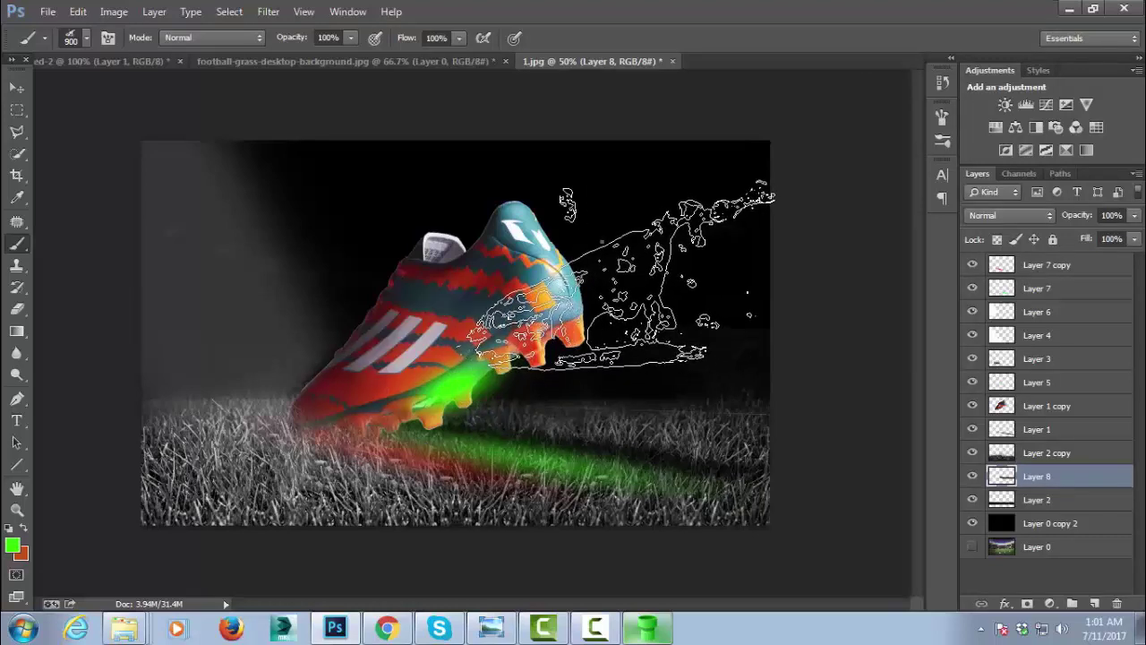
{"action": "right_click", "coordinate": [626, 283]}
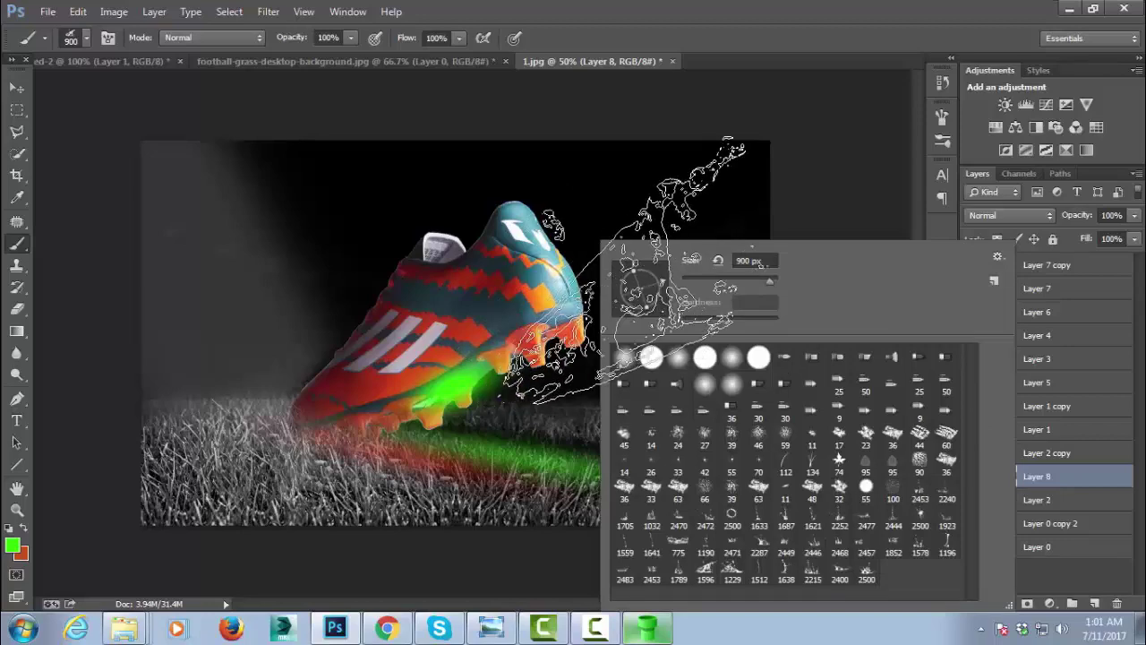
{"action": "double_click", "coordinate": [920, 488]}
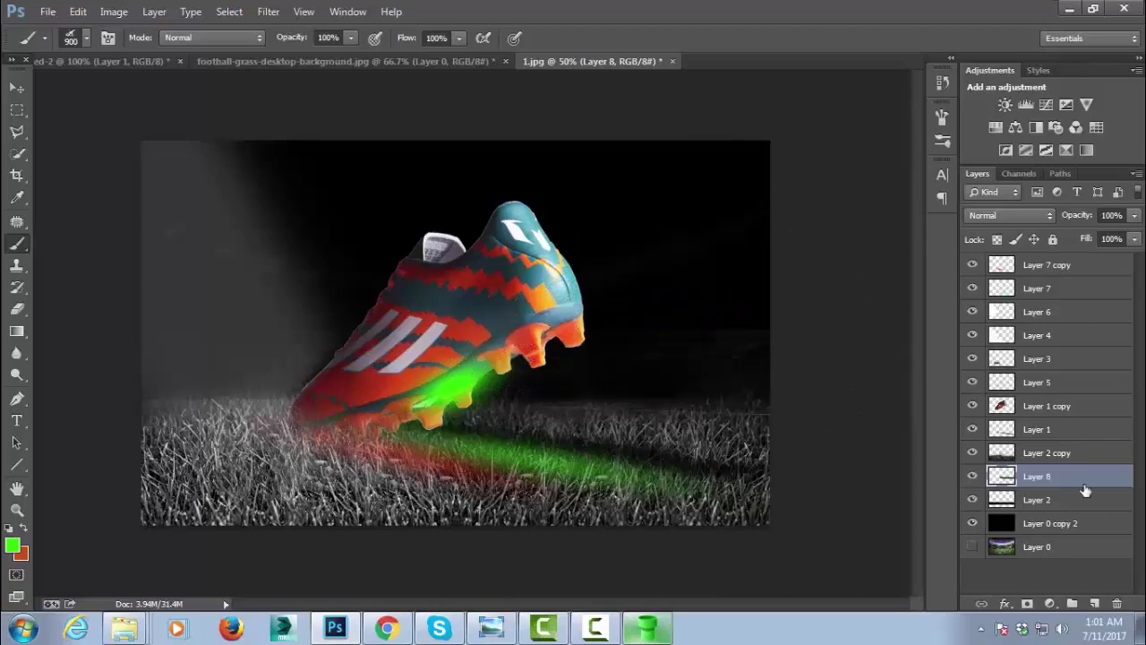
Stamp a 1100 px green splash over the boot's front on new Layer 9
{"action": "left_click", "coordinate": [1078, 274]}
{"action": "left_click", "coordinate": [1095, 604]}
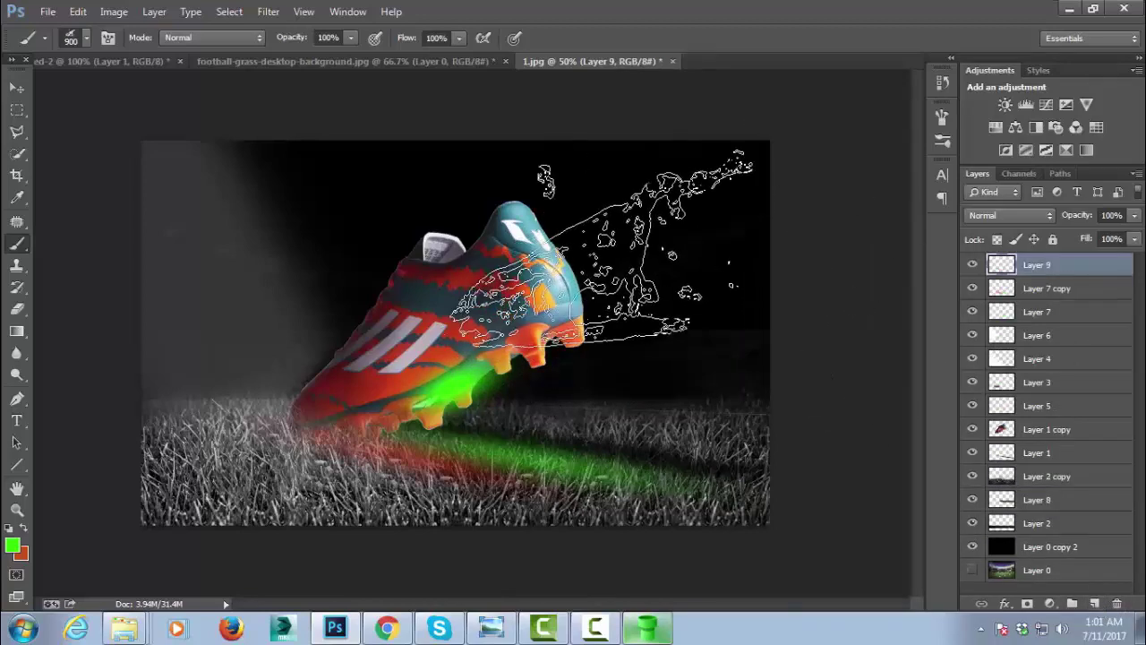
{"action": "right_click", "coordinate": [641, 304]}
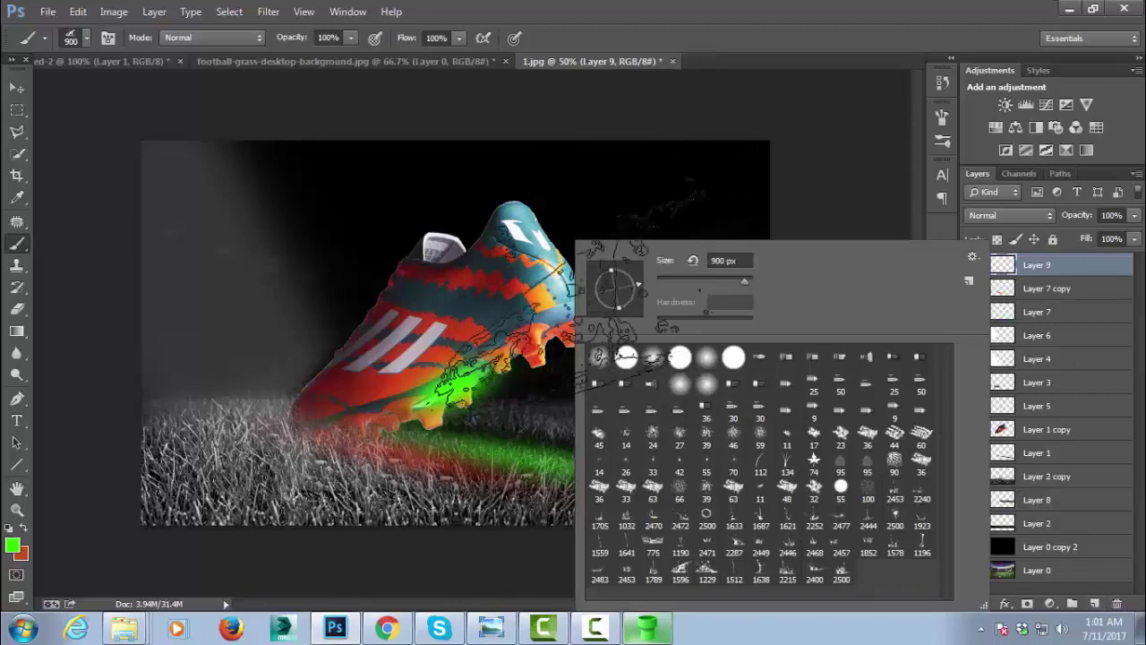
{"action": "key", "text": "Return"}
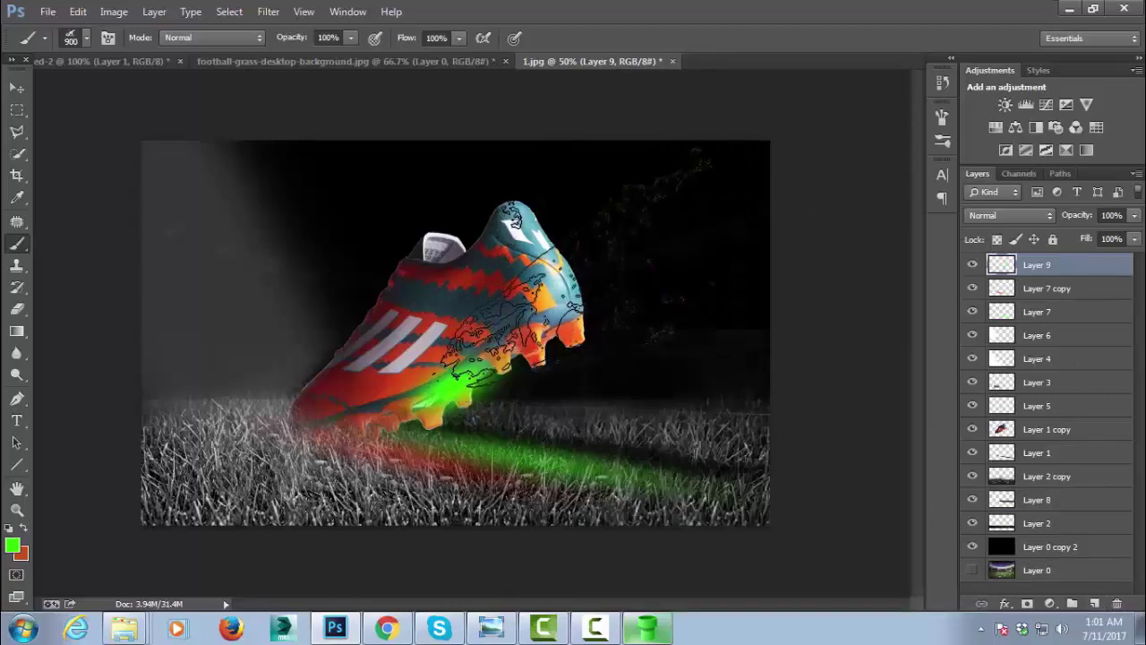
{"action": "key", "text": "bracketright"}
{"action": "key", "text": "bracketright"}
{"action": "left_click", "coordinate": [596, 272]}
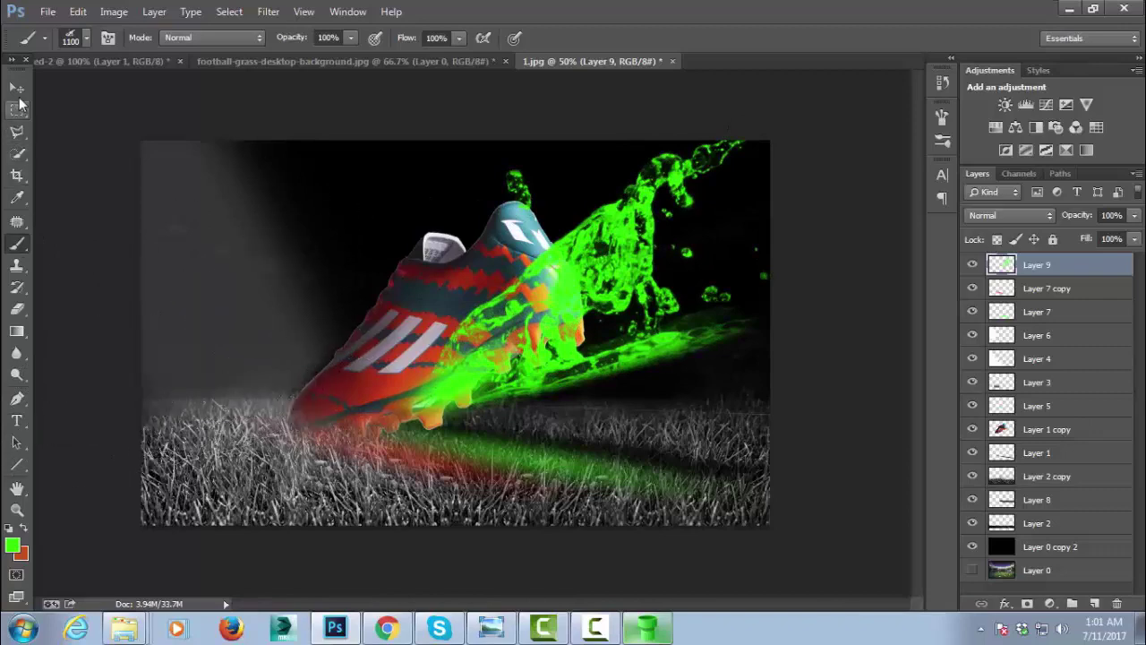
Scale the splash to 71%, nudge it up-left, and tilt it about 3° counter-clockwise
{"action": "left_click", "coordinate": [17, 88]}
{"action": "key", "text": "ctrl+t"}
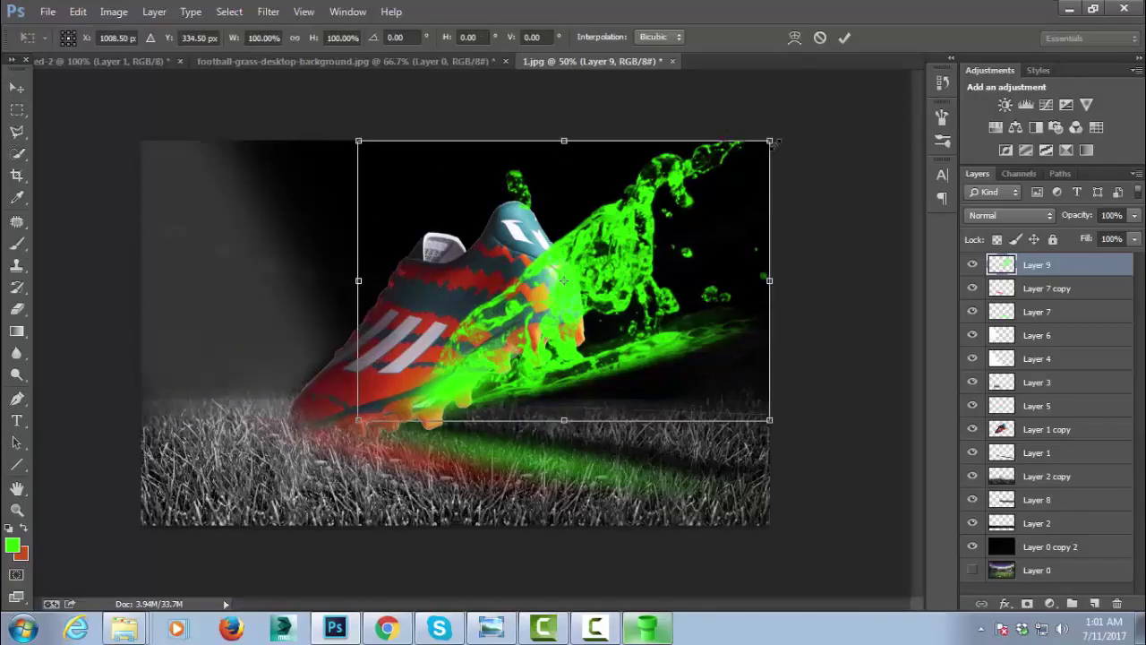
{"action": "left_click_drag", "start_coordinate": [771, 143], "coordinate": [714, 174]}
{"action": "left_click_drag", "start_coordinate": [664, 256], "coordinate": [660, 246]}
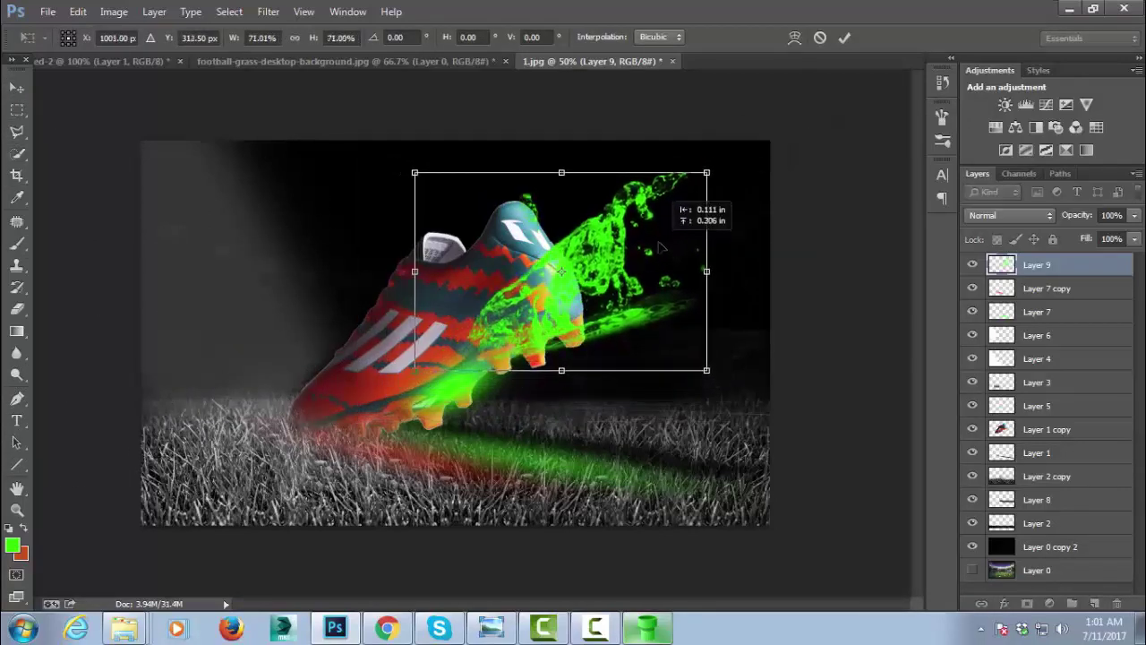
{"action": "left_click_drag", "start_coordinate": [718, 172], "coordinate": [713, 158]}
{"action": "key", "text": "Escape"}
Stamp a second 700 px splash beyond the toe, undo it, and add empty Layer 10
{"action": "key", "text": "b"}
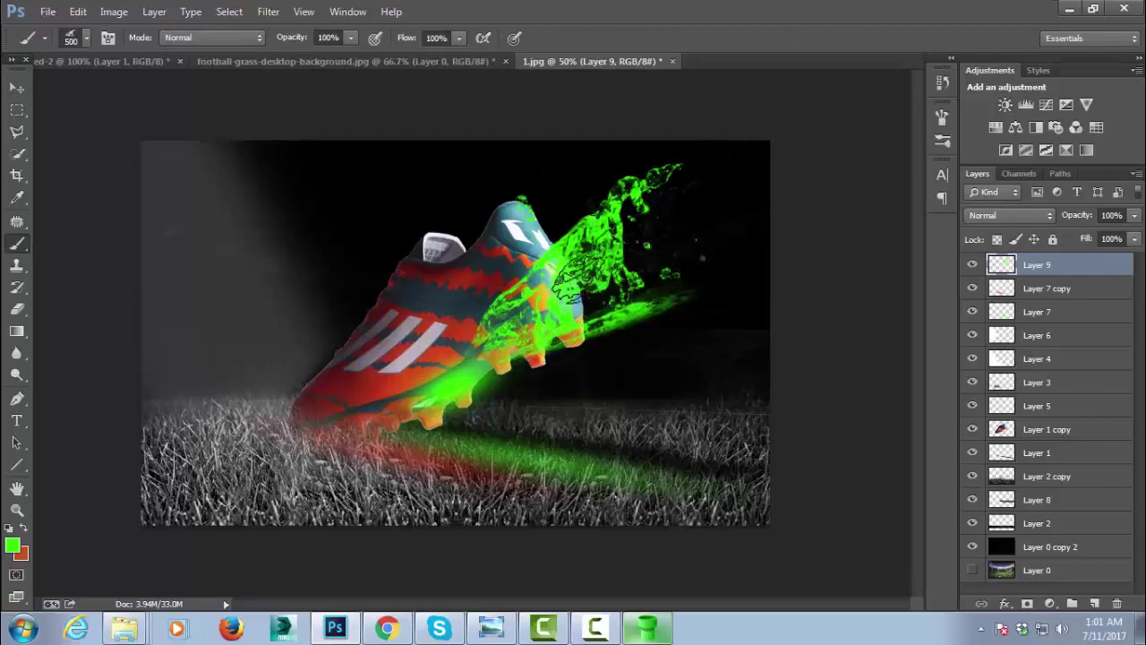
{"action": "key", "text": "bracketright"}
{"action": "key", "text": "bracketright"}
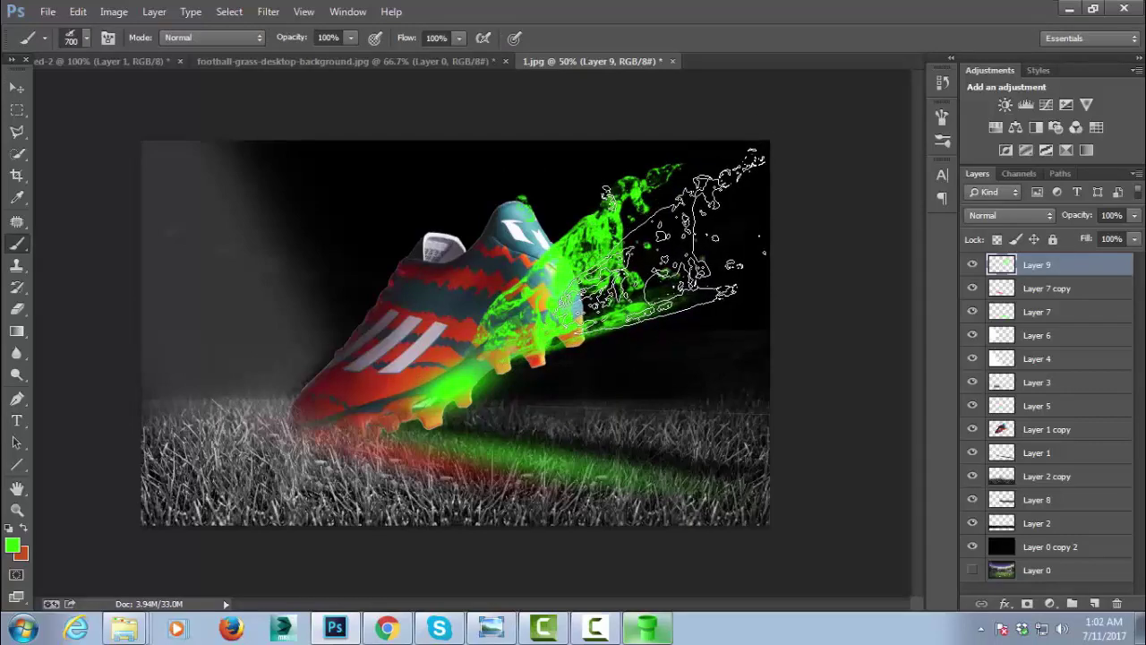
{"action": "left_click", "coordinate": [667, 233]}
{"action": "key", "text": "ctrl+t"}
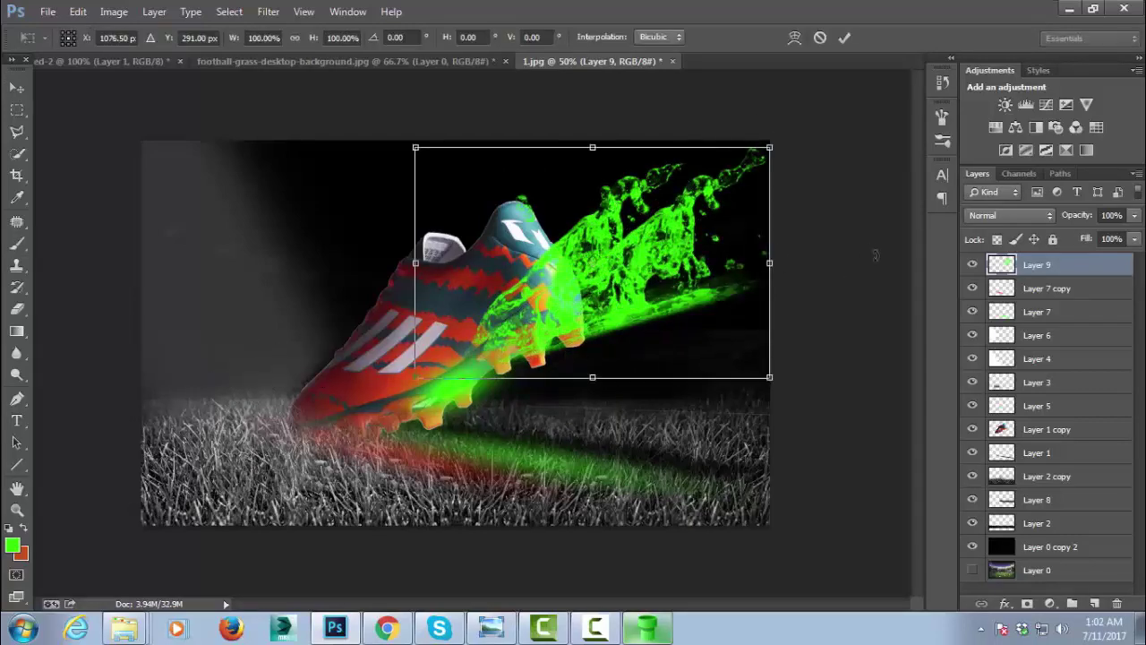
{"action": "key", "text": "Escape"}
{"action": "key", "text": "ctrl+z"}
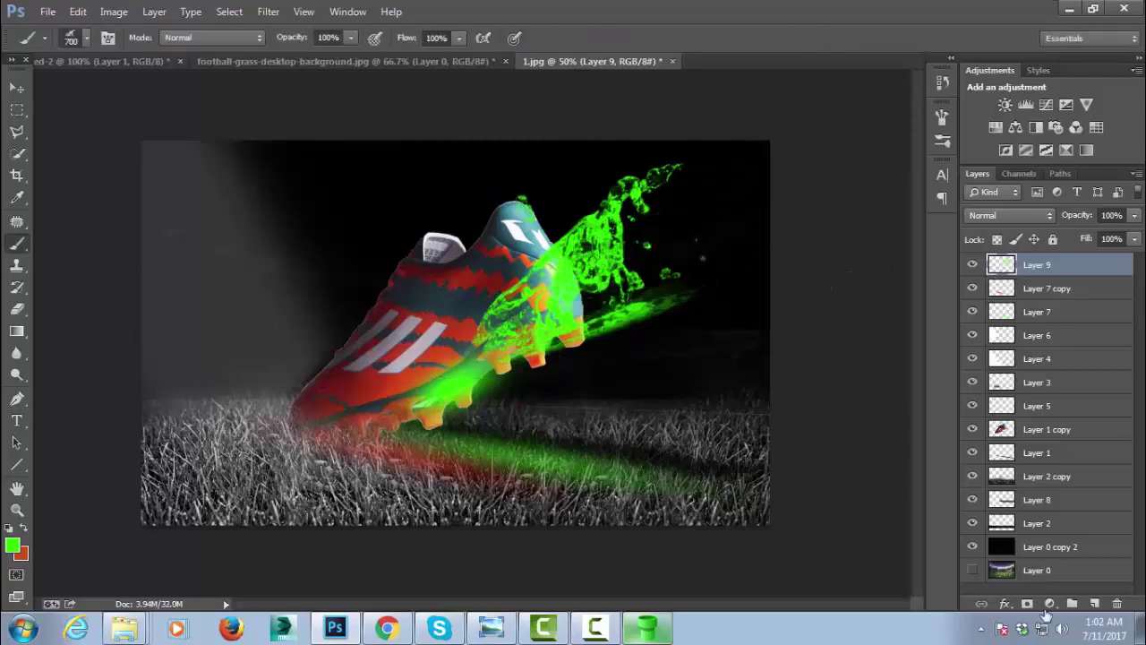
{"action": "left_click", "coordinate": [1094, 603]}
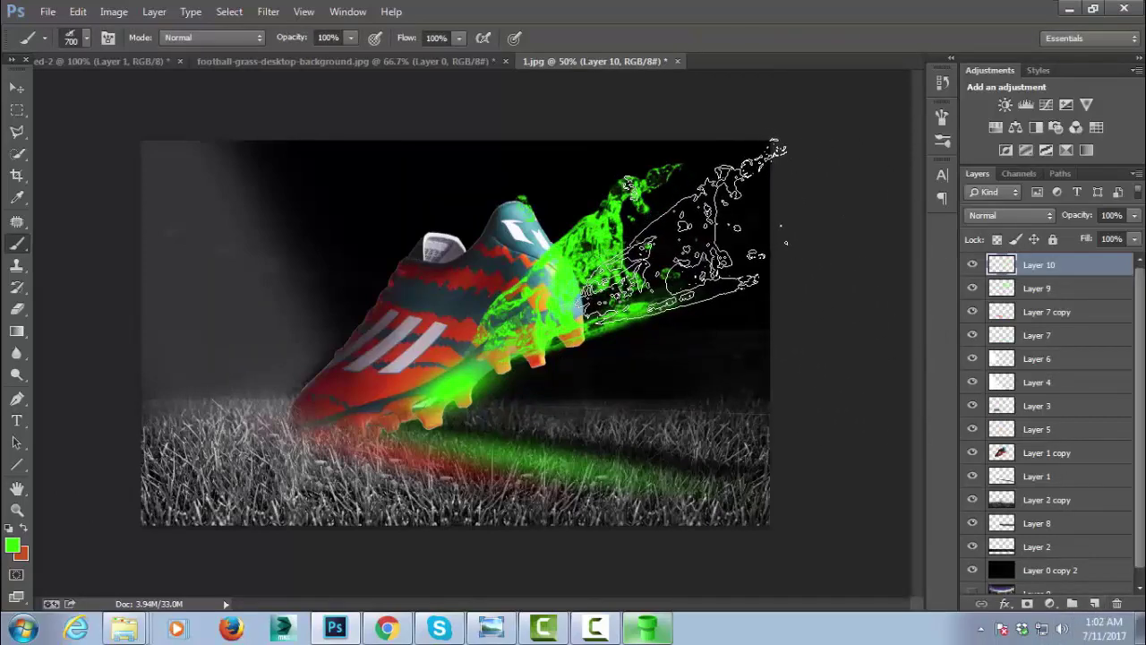
Stamp a second green splash on Layer 10, tilted about -6° and scaled to 86.25%
{"action": "left_click", "coordinate": [685, 229]}
{"action": "left_click", "coordinate": [685, 231]}
{"action": "key", "text": "ctrl+t"}
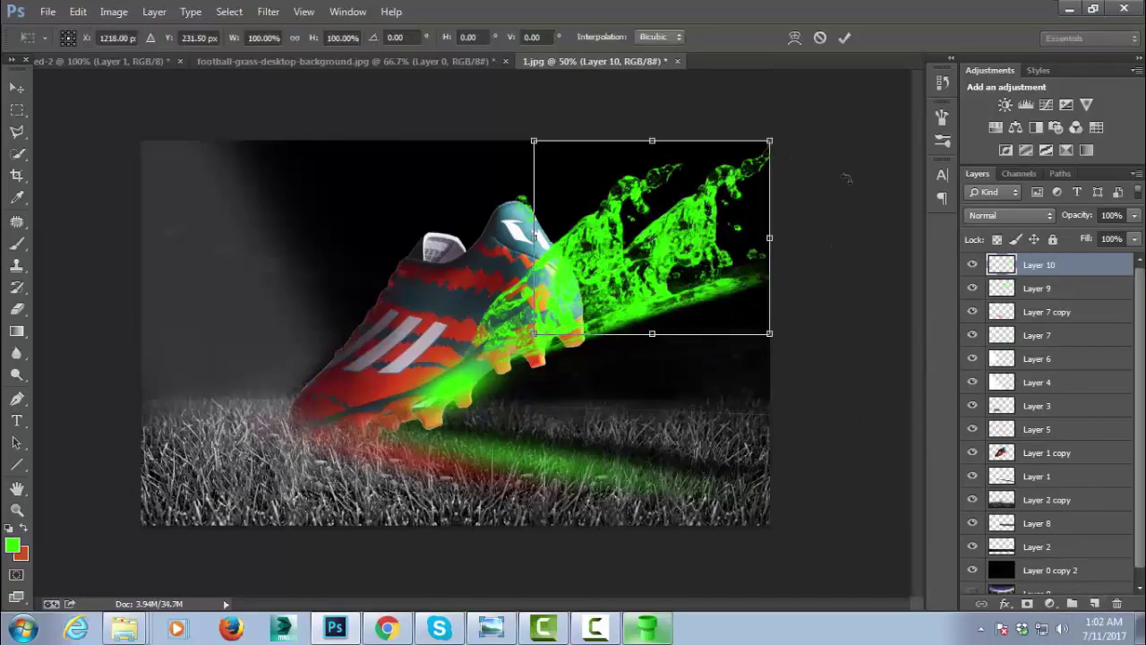
{"action": "left_click_drag", "start_coordinate": [846, 179], "coordinate": [823, 164]}
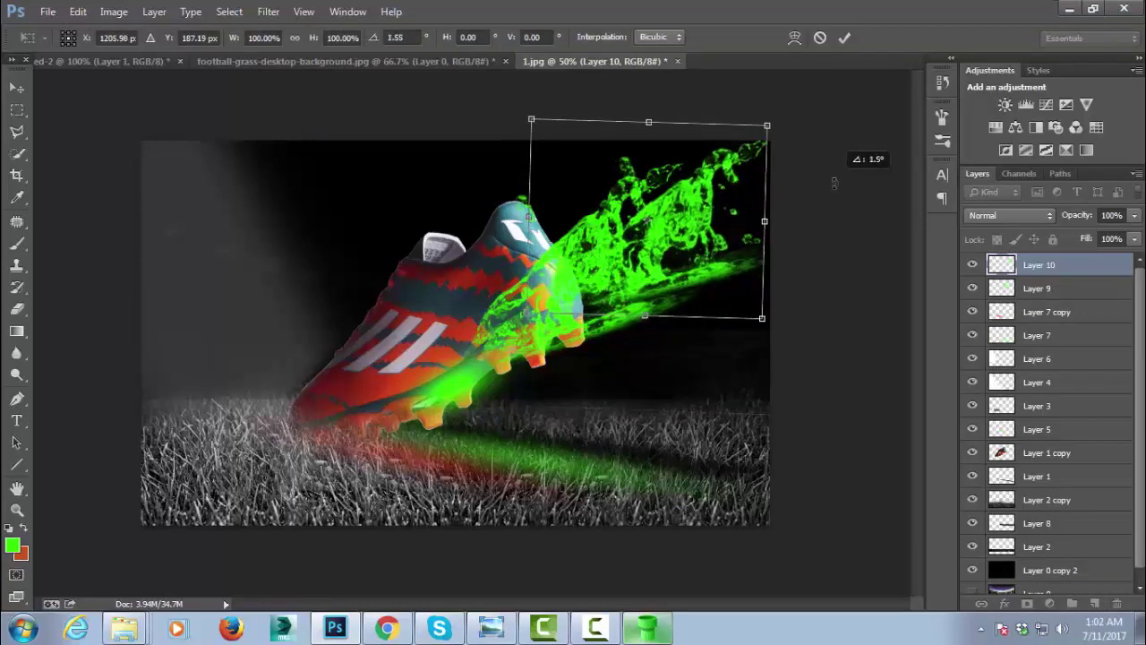
{"action": "left_click_drag", "start_coordinate": [718, 201], "coordinate": [721, 208]}
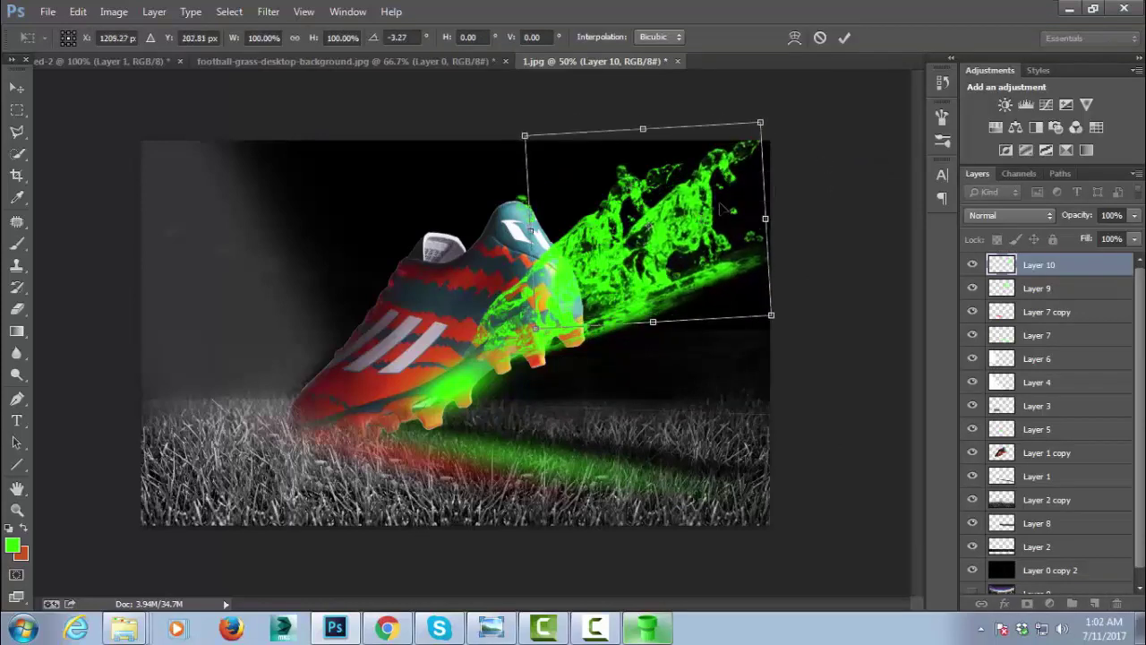
{"action": "mouse_move", "coordinate": [761, 125]}
{"action": "left_mouse_down"}
{"action": "mouse_move", "coordinate": [757, 142]}
{"action": "mouse_move", "coordinate": [811, 148]}
{"action": "left_mouse_up"}
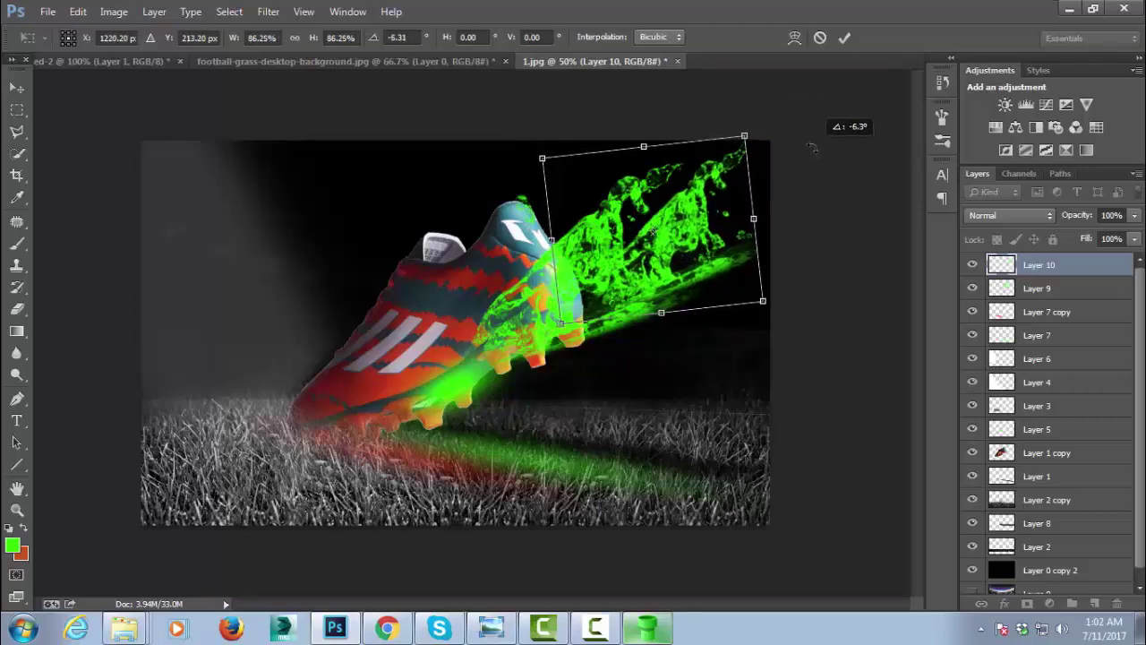
{"action": "key", "text": "Return"}
Set a 1596 splash eraser tip at size 300 and merge Layer 9 into Layer 10
{"action": "left_click", "coordinate": [16, 310]}
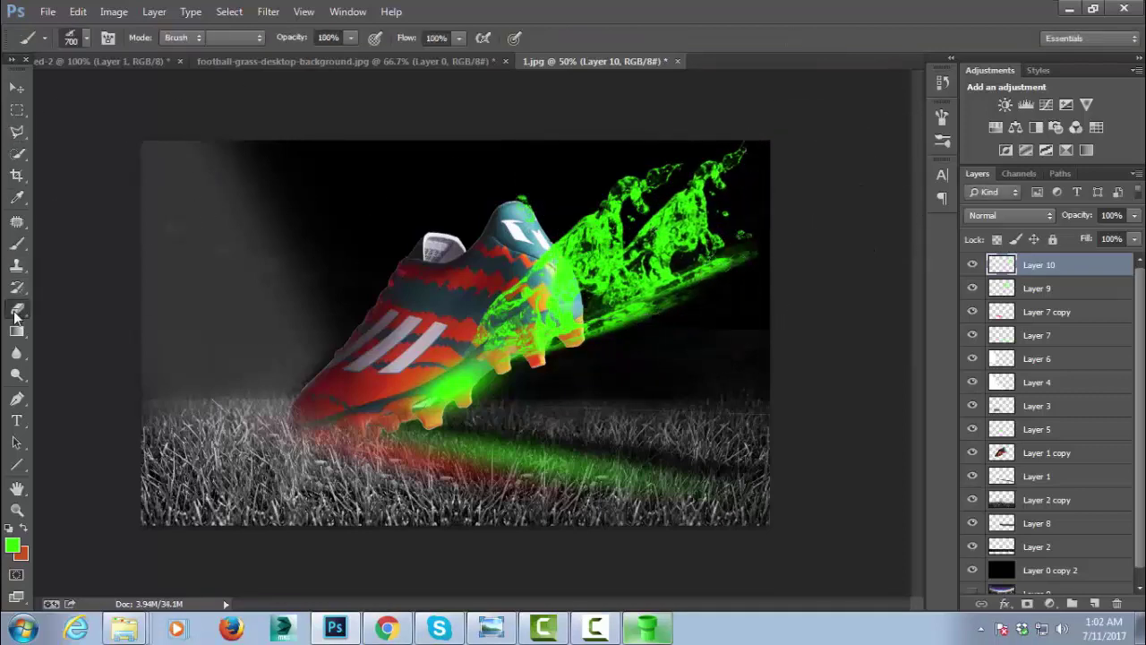
{"action": "right_click", "coordinate": [548, 297]}
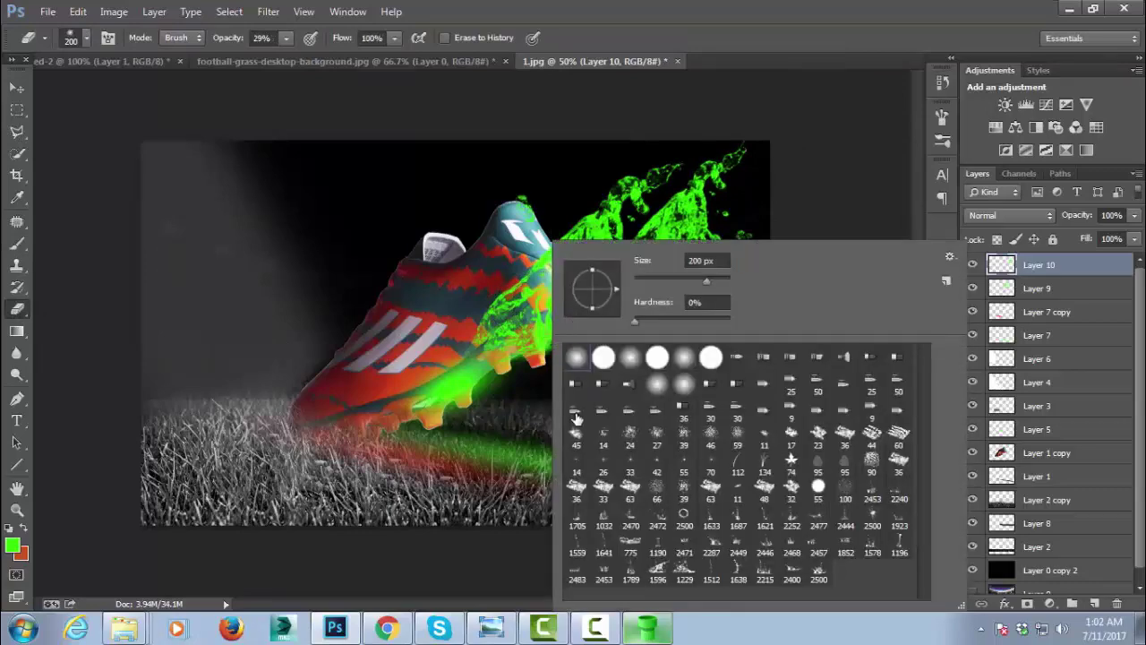
{"action": "left_click", "coordinate": [656, 577]}
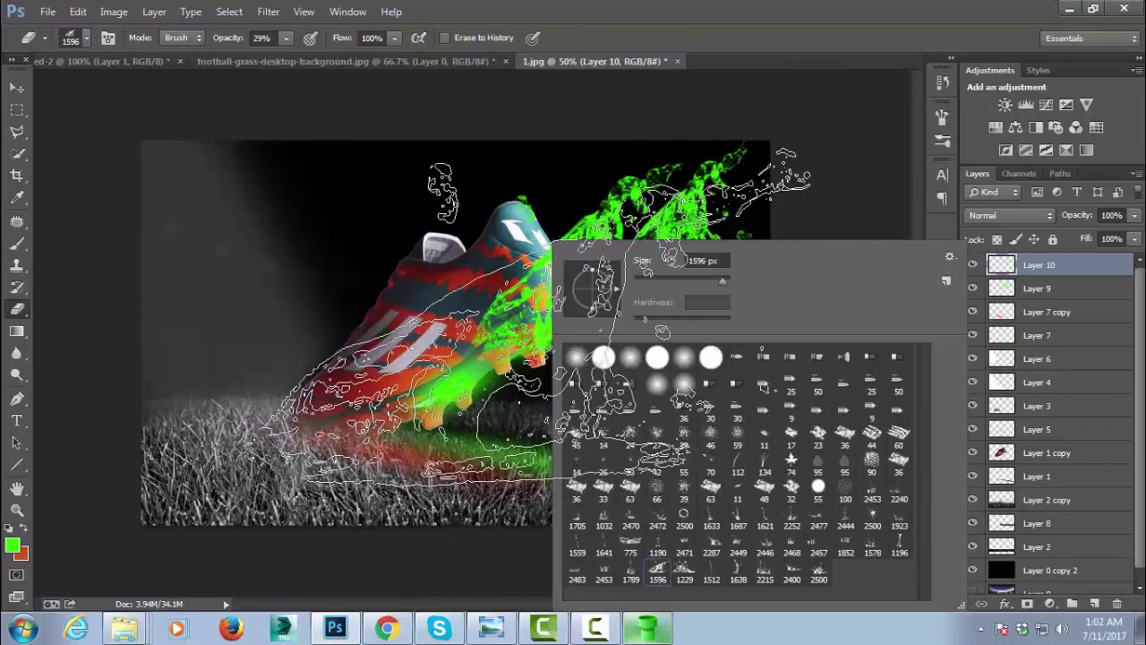
{"action": "key", "text": "Return"}
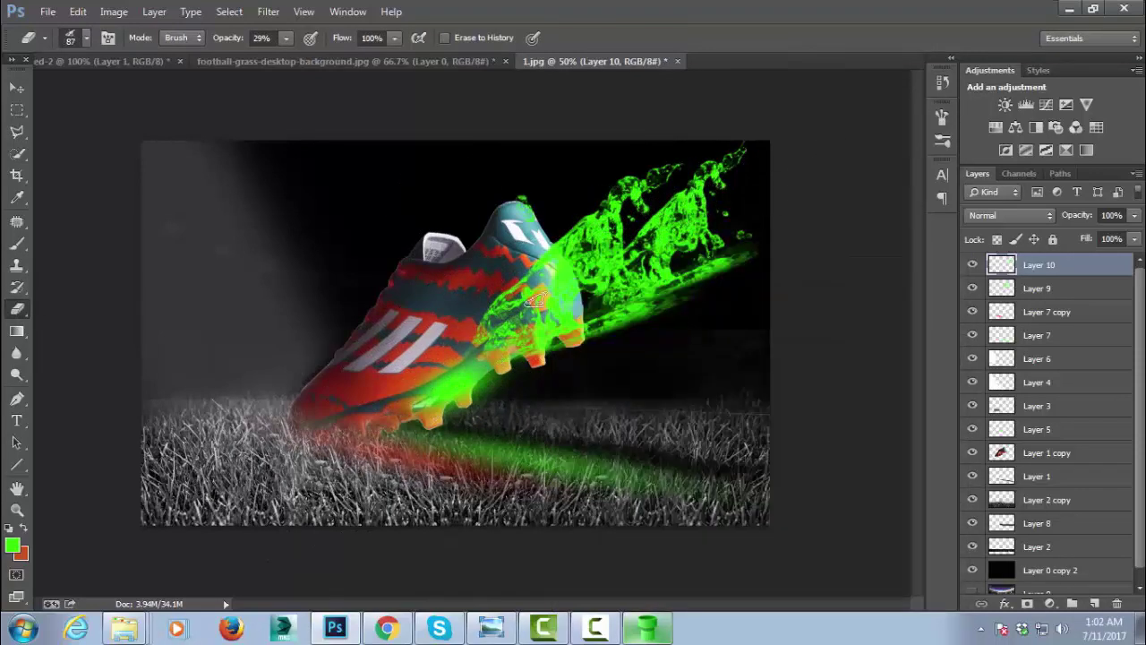
{"action": "key", "text": "bracketright"}
{"action": "key", "text": "bracketright"}
{"action": "key", "text": "bracketright"}
{"action": "key", "text": "bracketright"}
{"action": "key", "text": "bracketright"}
{"action": "key", "text": "bracketright"}
{"action": "left_click", "coordinate": [1038, 288], "text": "shift"}
{"action": "key", "text": "ctrl+e"}
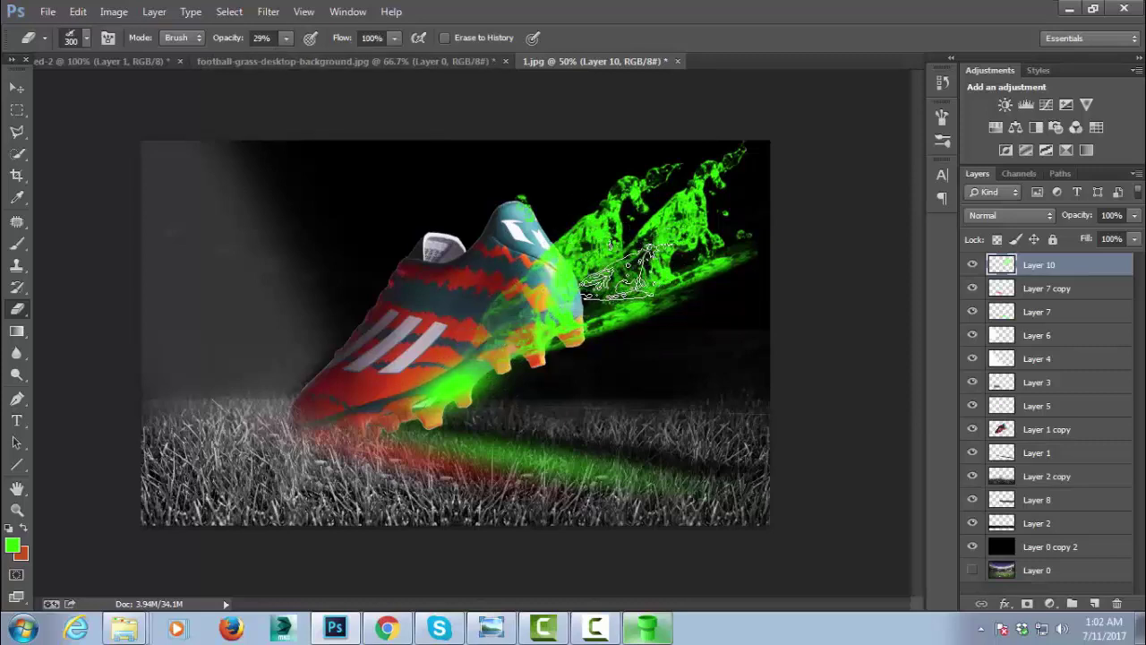
Erase the green splash off the boot with a 500-size, 100%-opacity eraser
{"action": "left_click_drag", "start_coordinate": [618, 273], "coordinate": [763, 235]}
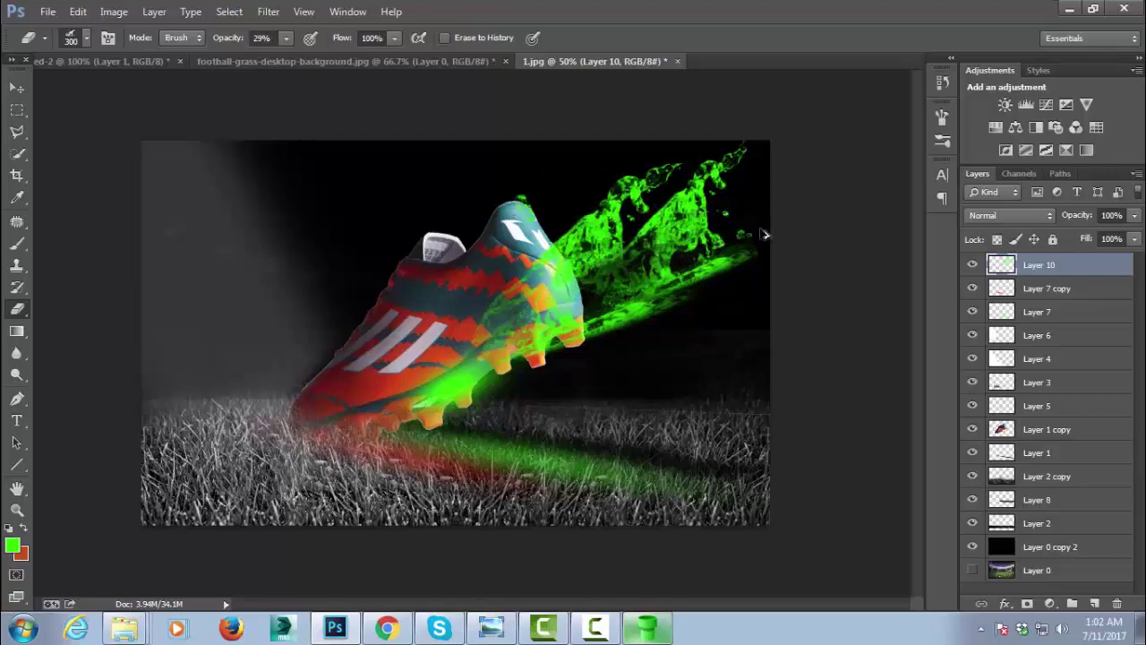
{"action": "key", "text": "ctrl+z"}
{"action": "left_click", "coordinate": [267, 51]}
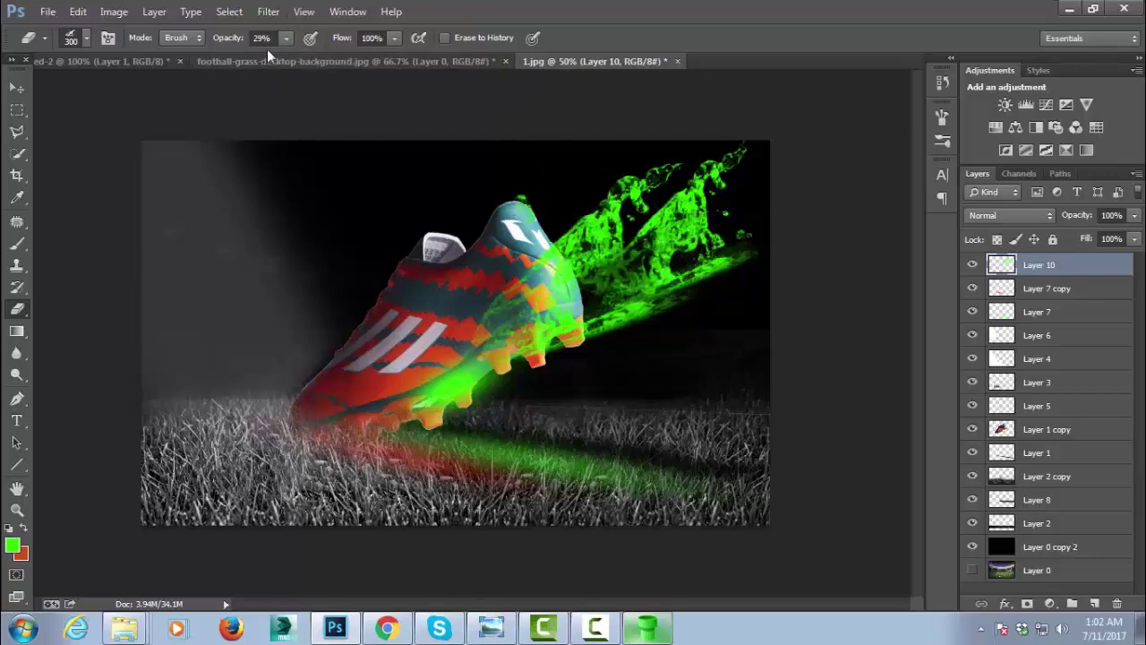
{"action": "key", "text": "0"}
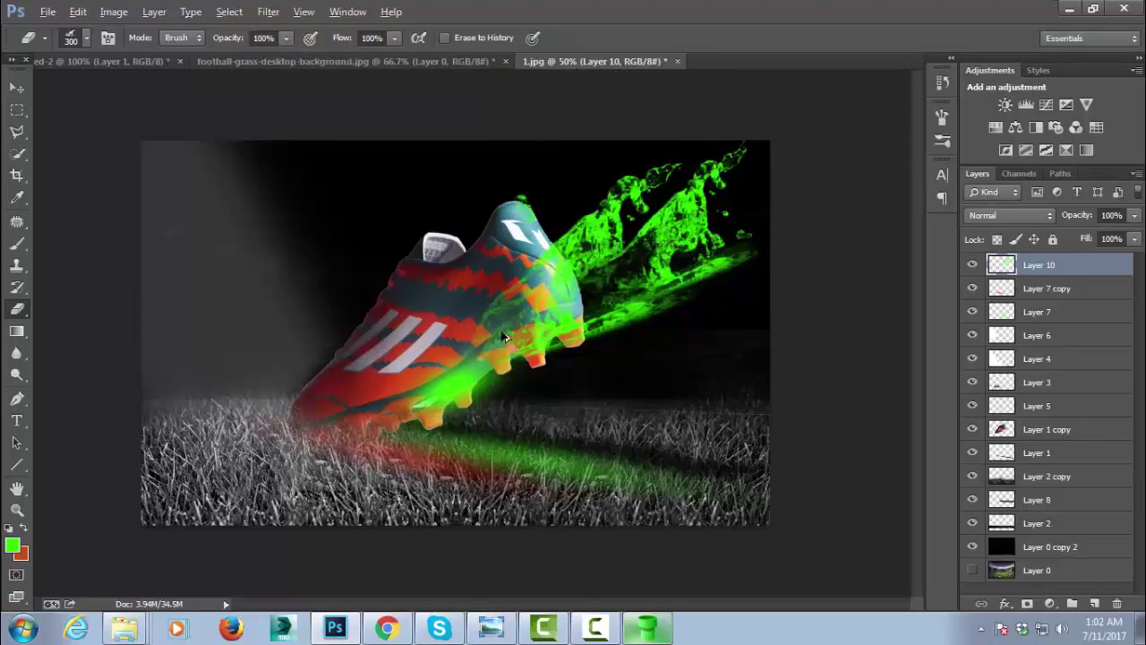
{"action": "key", "text": "bracketright"}
{"action": "key", "text": "bracketright"}
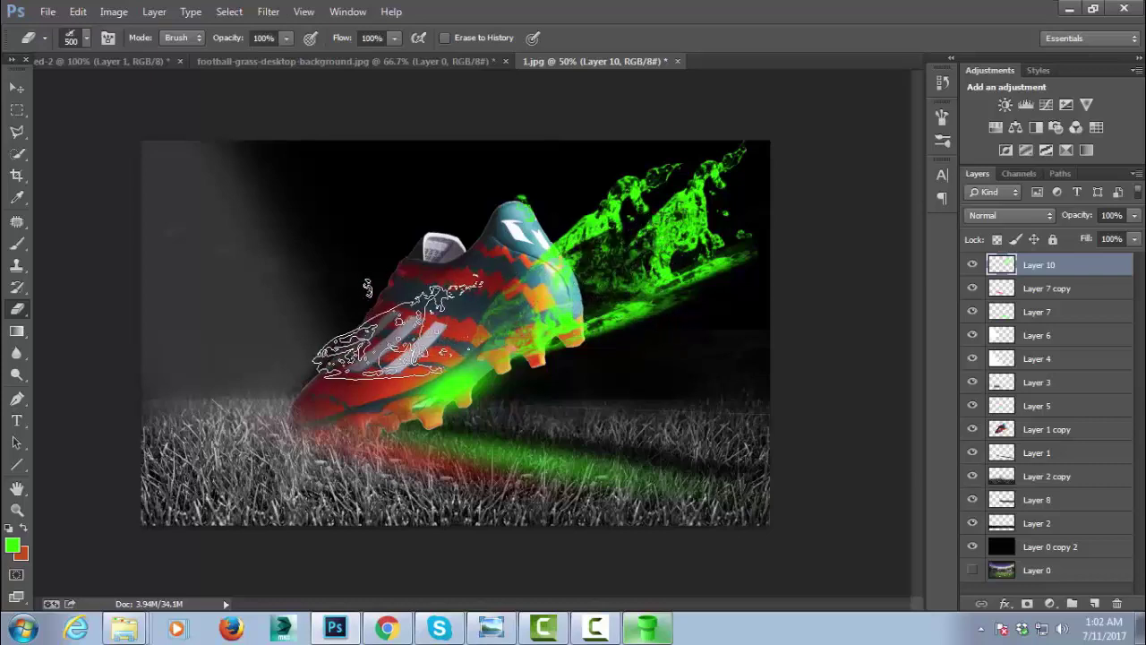
{"action": "right_click", "coordinate": [679, 305]}
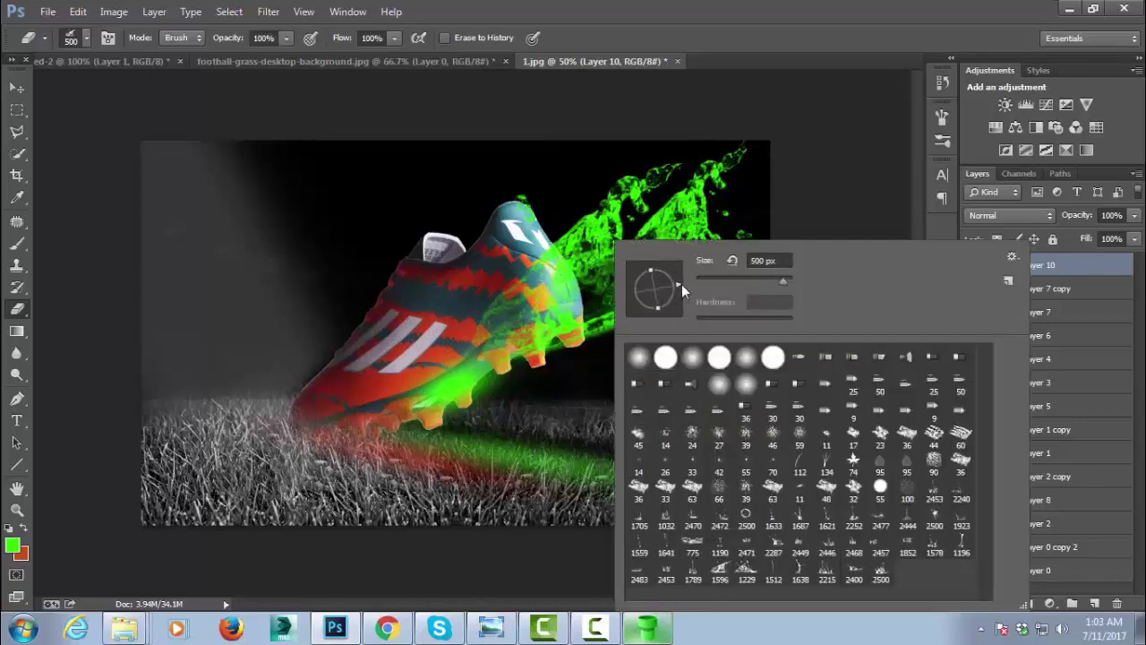
{"action": "left_click", "coordinate": [564, 286]}
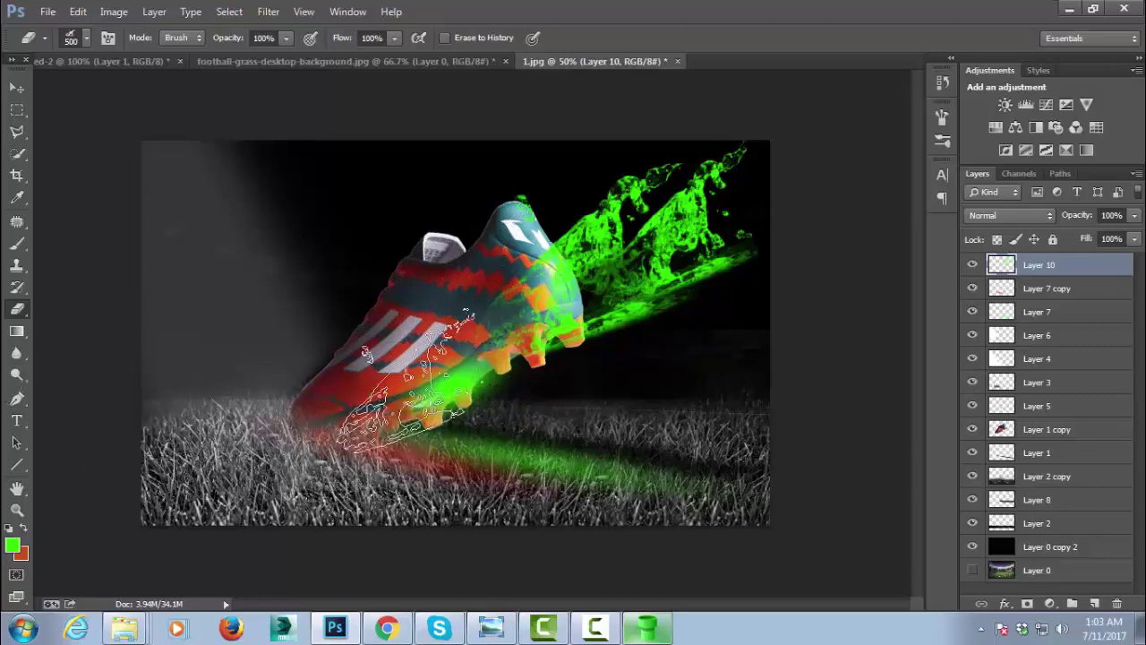
{"action": "key", "text": "ctrl+t"}
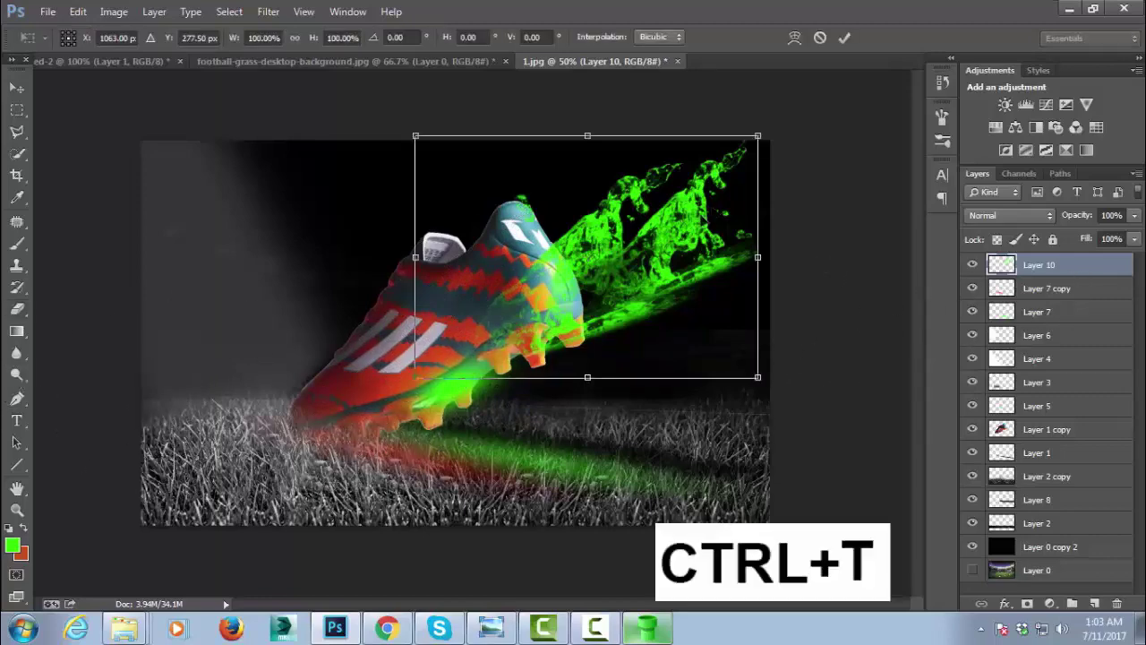
Stretch the green splash to about 119% width and 82% height, rotated -8.86°, moved down-left
{"action": "right_click", "coordinate": [696, 222]}
{"action": "left_click", "coordinate": [748, 257]}
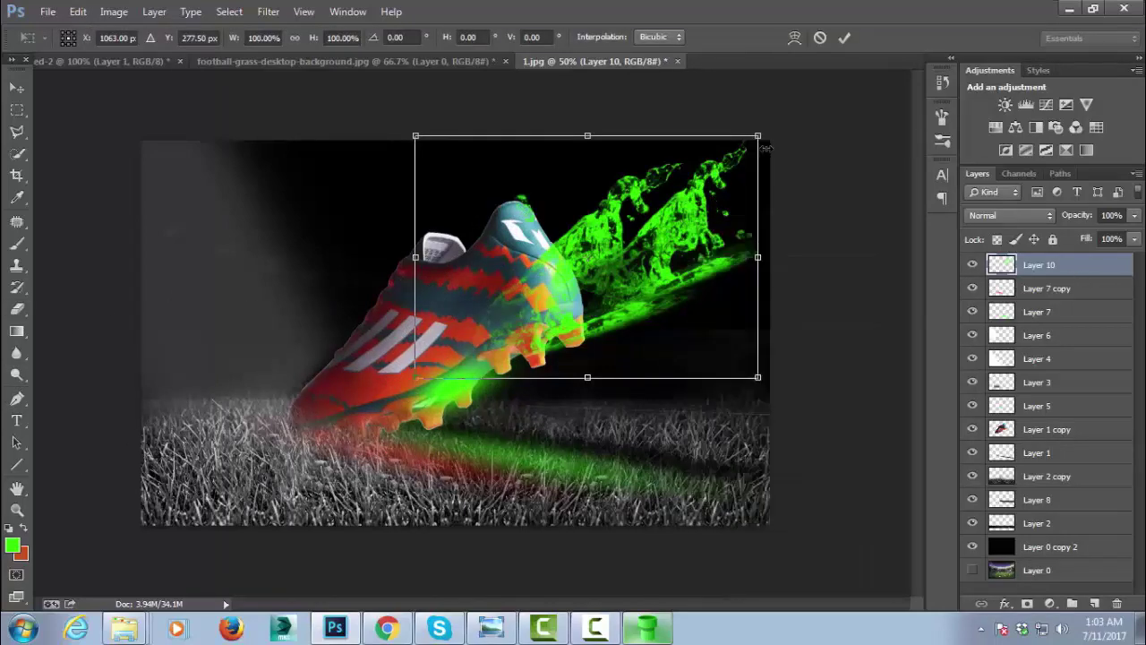
{"action": "mouse_move", "coordinate": [759, 135]}
{"action": "left_mouse_down"}
{"action": "mouse_move", "coordinate": [795, 145]}
{"action": "mouse_move", "coordinate": [832, 112]}
{"action": "mouse_move", "coordinate": [828, 120]}
{"action": "left_mouse_up"}
{"action": "mouse_move", "coordinate": [790, 229]}
{"action": "left_mouse_down"}
{"action": "mouse_move", "coordinate": [805, 224]}
{"action": "mouse_move", "coordinate": [725, 220]}
{"action": "left_mouse_up"}
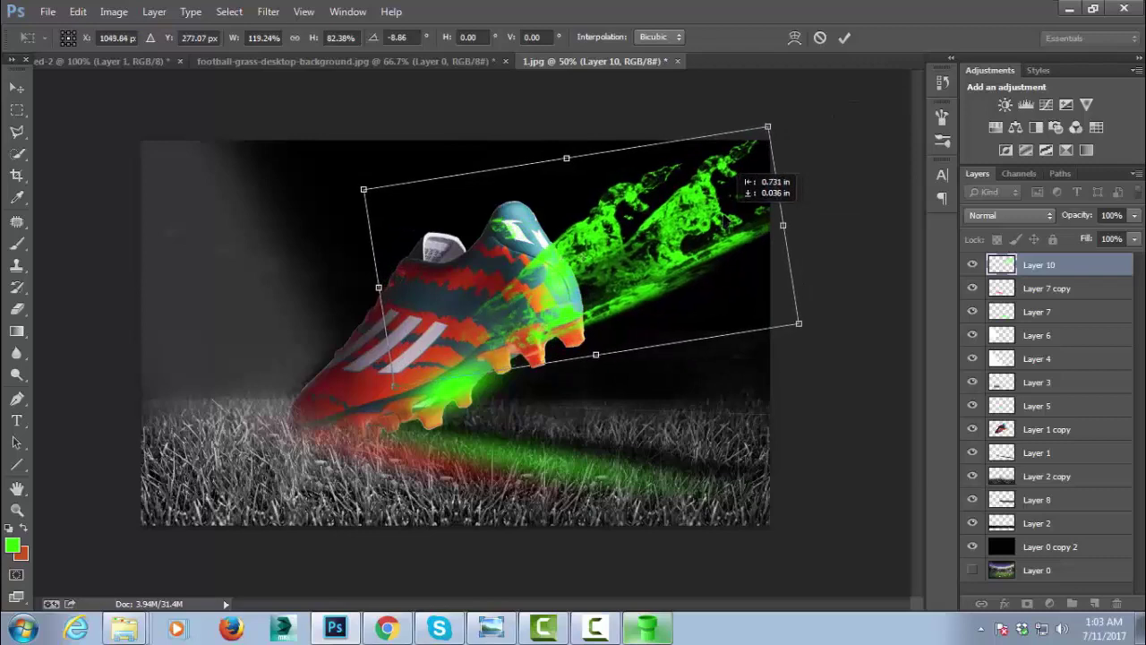
{"action": "left_click_drag", "start_coordinate": [736, 176], "coordinate": [727, 182]}
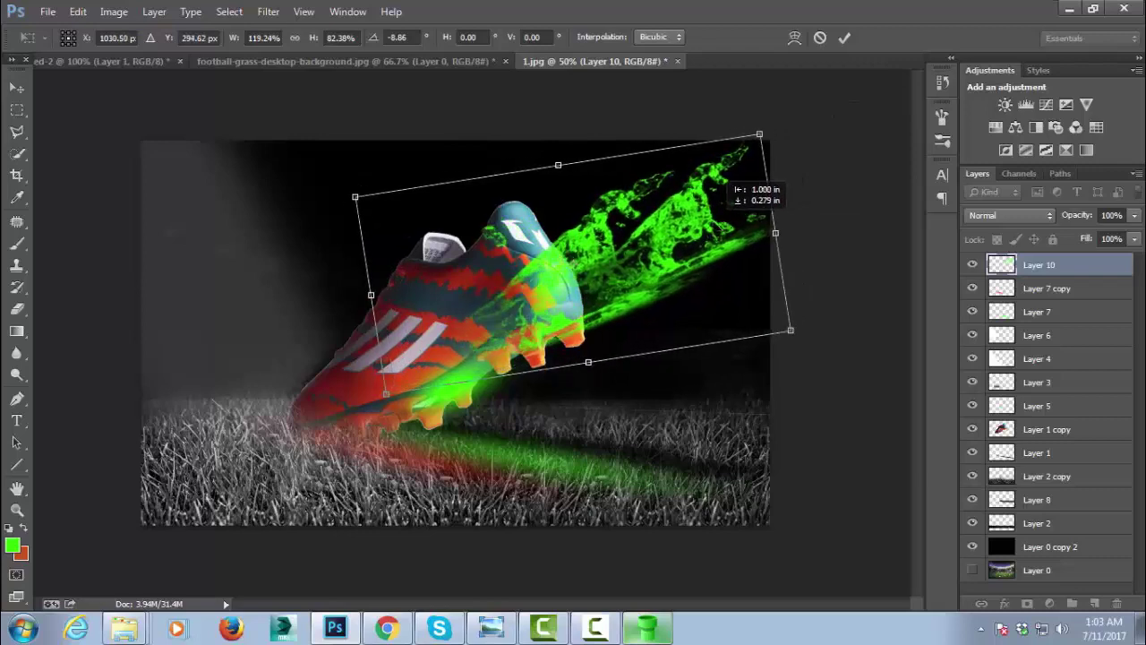
{"action": "key", "text": "Return"}
{"action": "key", "text": "e"}
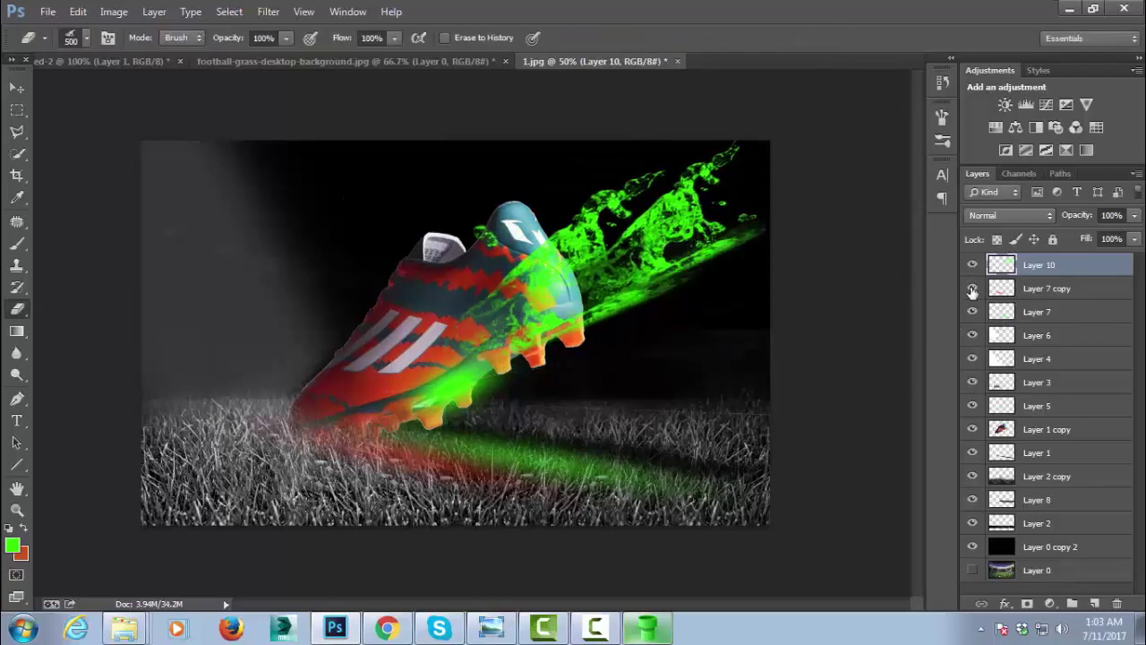
Select Layer 7 copy through Layer 1 copy after checking the glow and boot layers' visibility
{"action": "left_click", "coordinate": [1050, 295]}
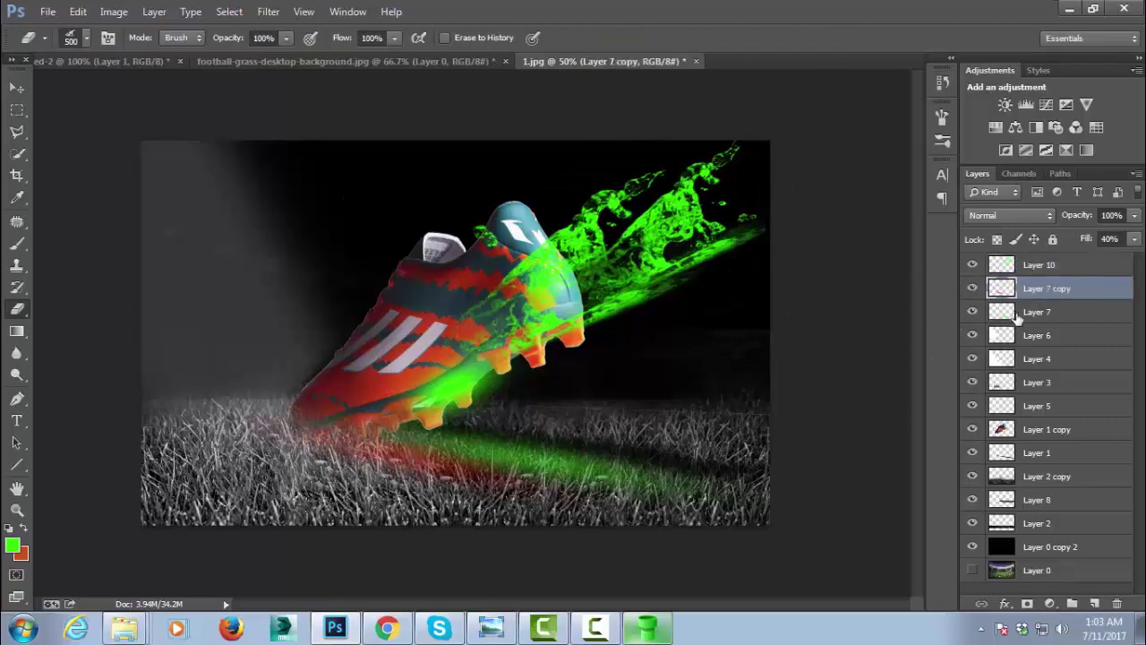
{"action": "left_click", "coordinate": [974, 381]}
{"action": "left_click", "coordinate": [973, 381]}
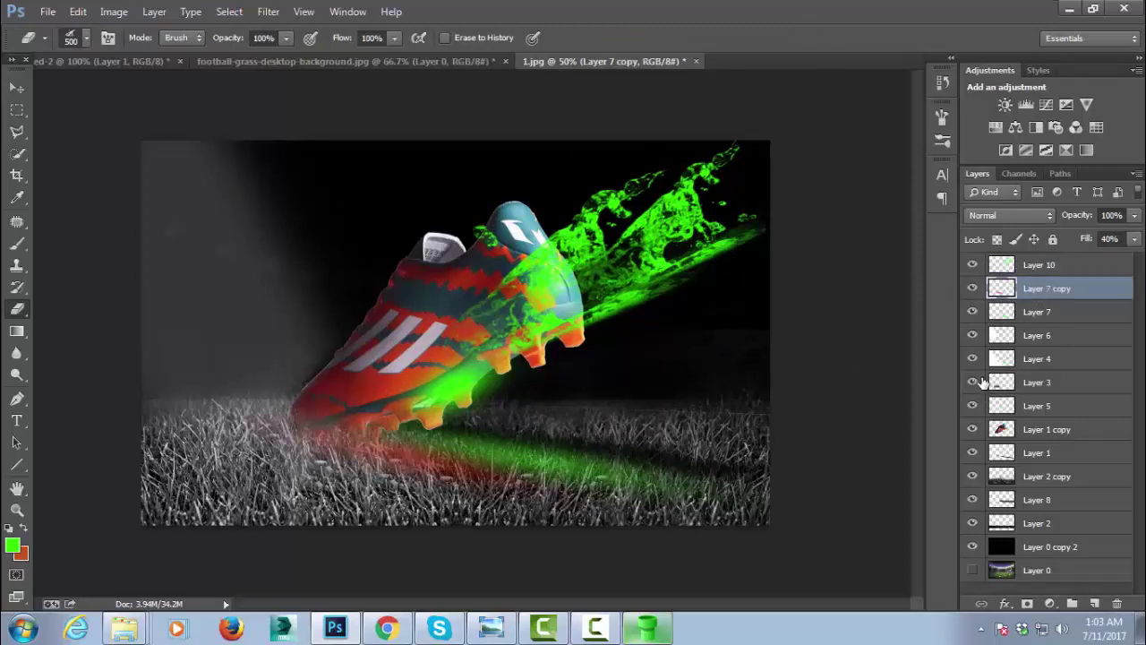
{"action": "left_click", "coordinate": [973, 429]}
{"action": "left_click", "coordinate": [973, 429]}
{"action": "left_click", "coordinate": [1038, 434], "text": "shift"}
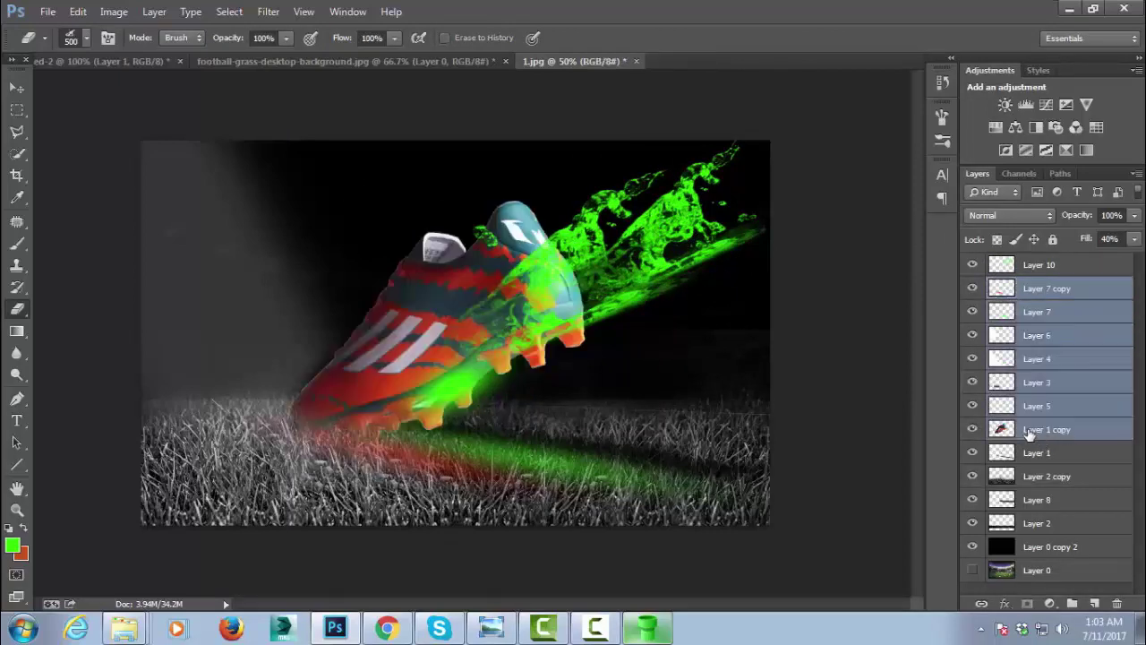
{"action": "left_click", "coordinate": [19, 88]}
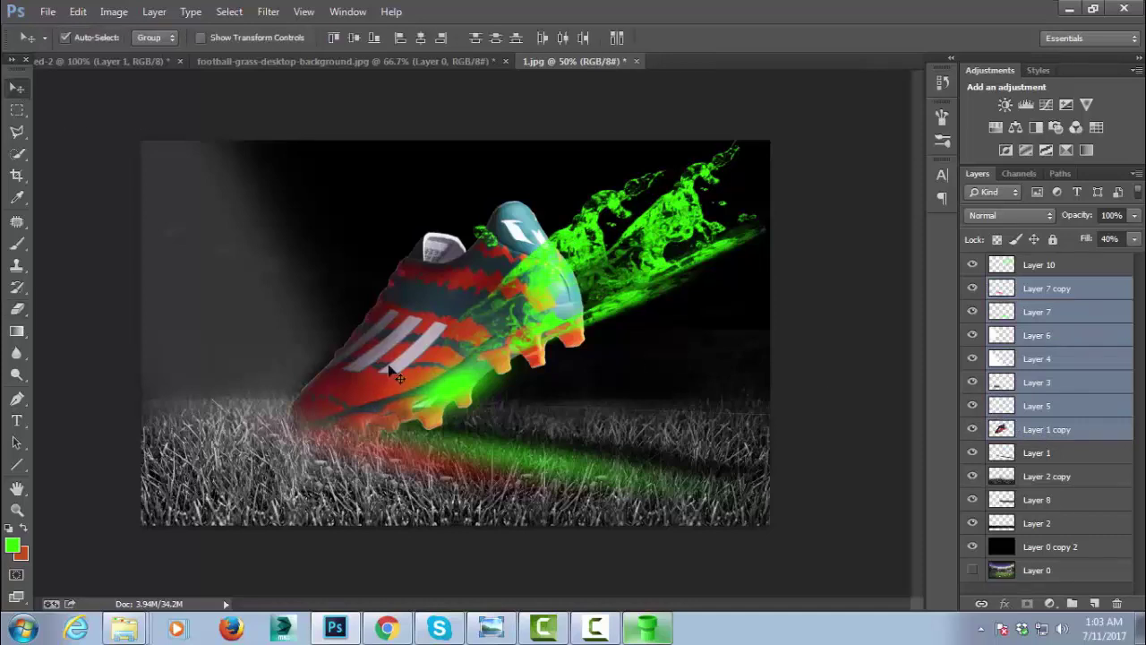
{"action": "left_click_drag", "start_coordinate": [392, 371], "coordinate": [383, 372]}
{"action": "key", "text": "ctrl+z"}
Shift the boot and its effect layers, including Layer 1 but not Layer 6, about 0.36 in left
{"action": "left_click", "coordinate": [1043, 338], "text": "ctrl"}
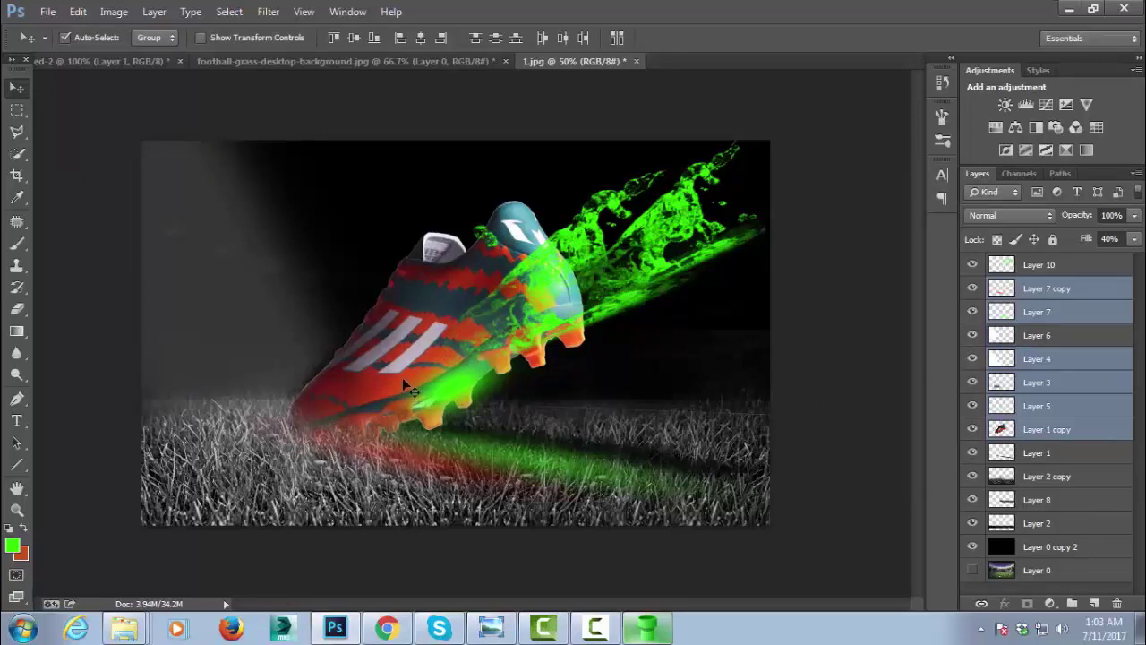
{"action": "mouse_move", "coordinate": [399, 376]}
{"action": "left_mouse_down"}
{"action": "mouse_move", "coordinate": [386, 383]}
{"action": "mouse_move", "coordinate": [442, 376]}
{"action": "left_mouse_up"}
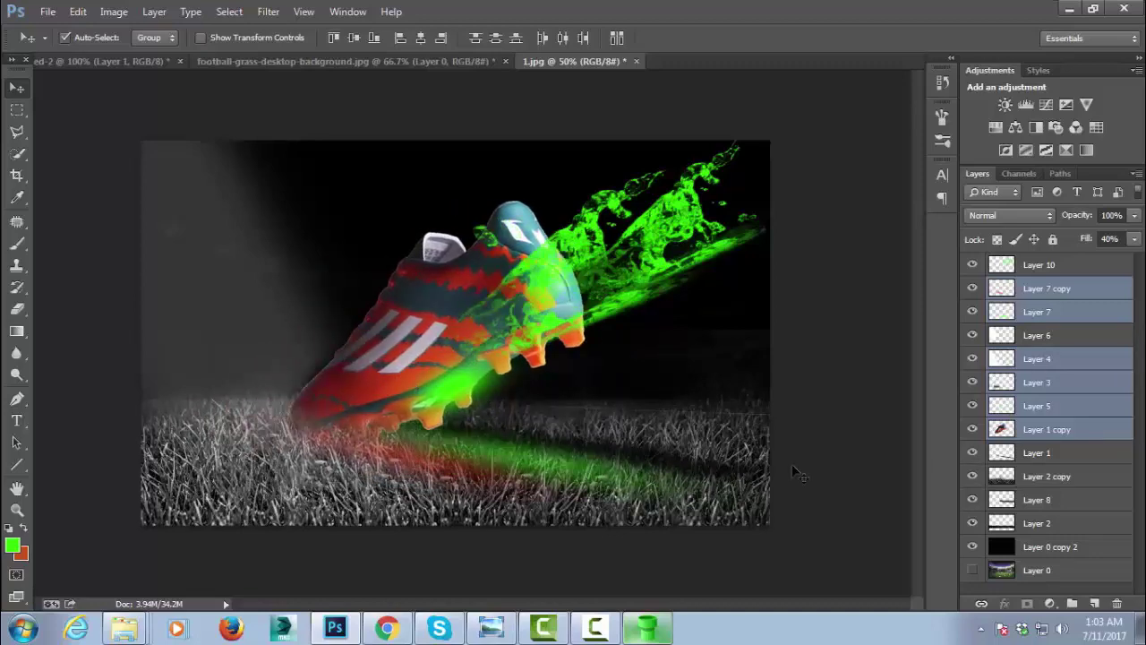
{"action": "left_click", "coordinate": [1047, 458], "text": "ctrl"}
{"action": "left_click_drag", "start_coordinate": [377, 391], "coordinate": [367, 391]}
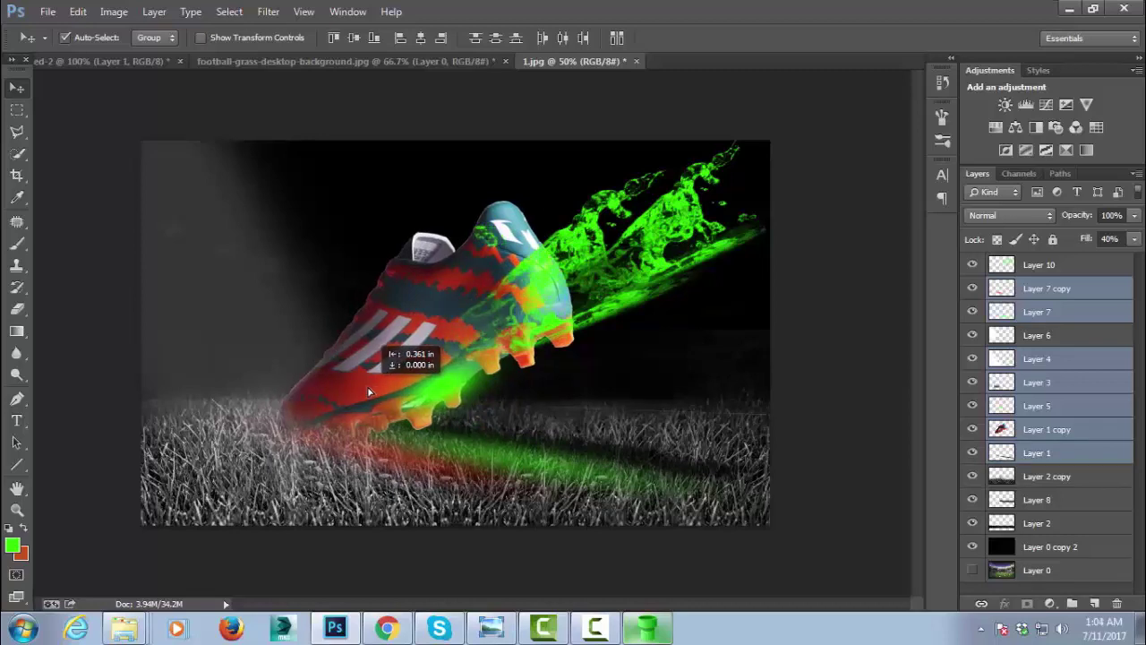
{"action": "left_click_drag", "start_coordinate": [368, 391], "coordinate": [368, 391]}
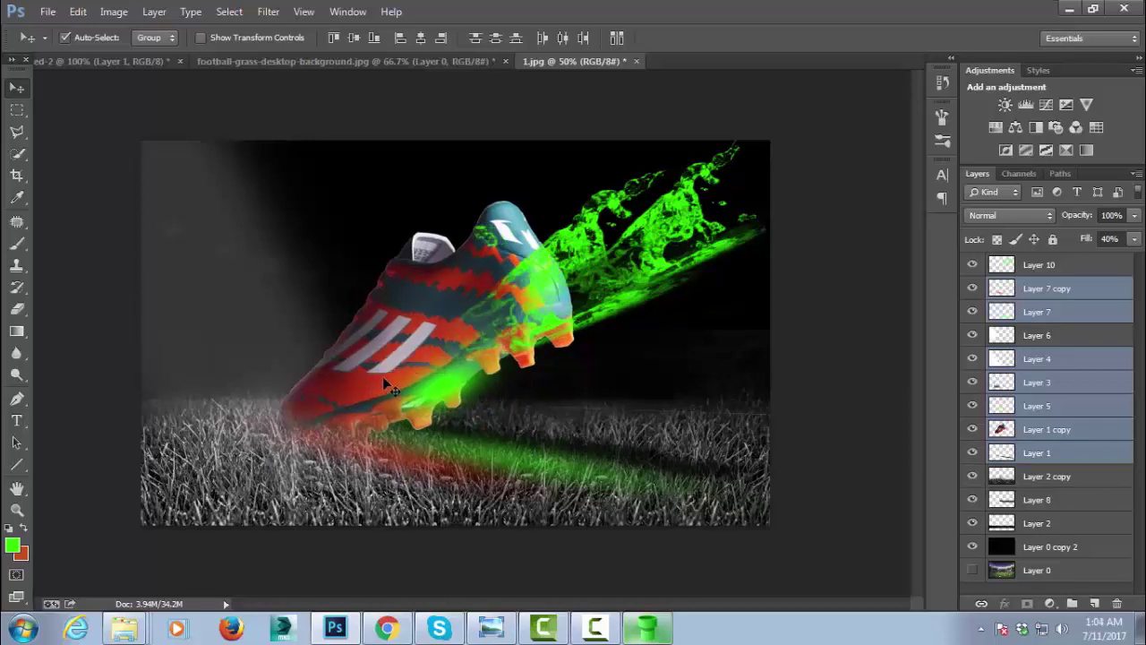
{"action": "left_click", "coordinate": [1024, 269]}
On a new Layer 11, stamp a red-orange splash and position it trailing behind the boot
{"action": "left_click", "coordinate": [1097, 603]}
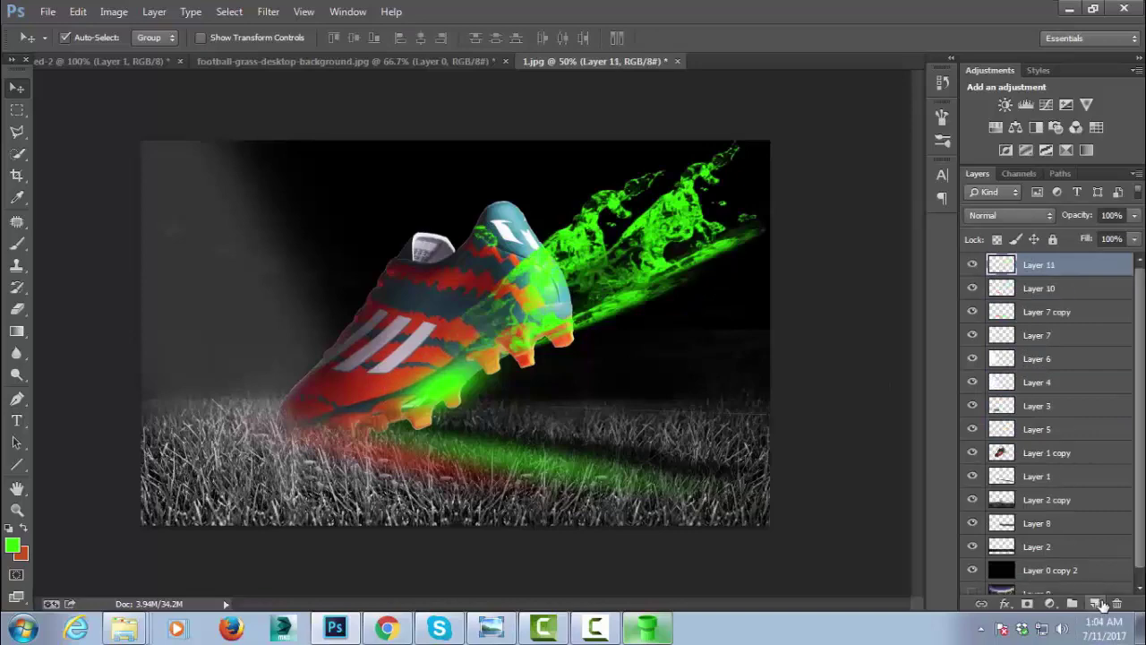
{"action": "left_click", "coordinate": [16, 244]}
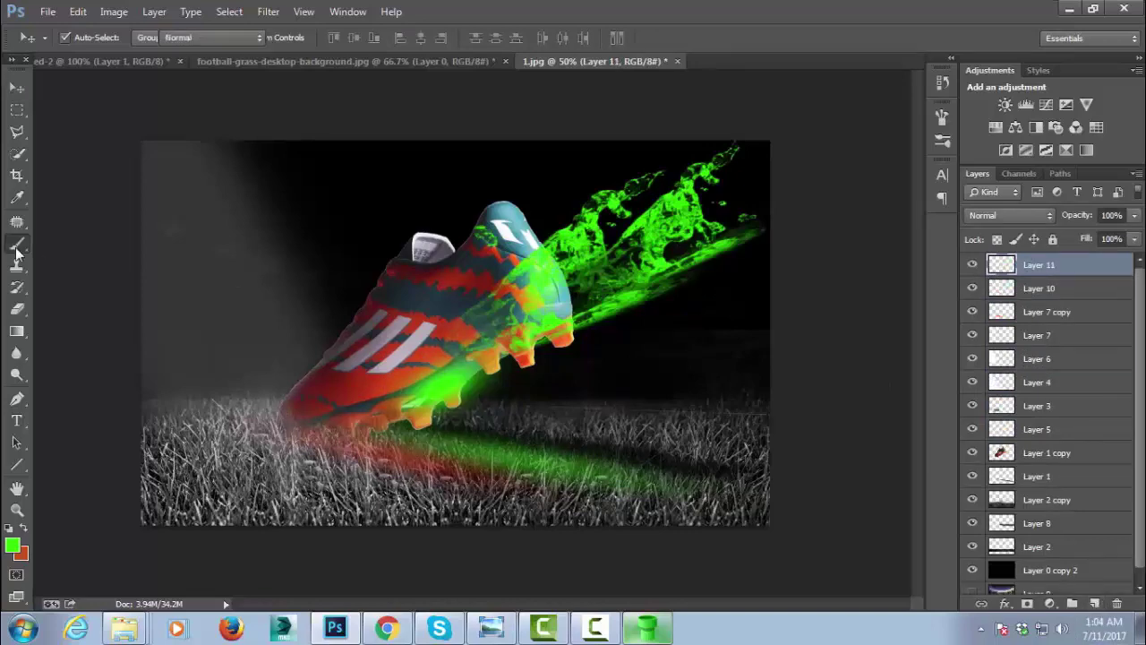
{"action": "left_click", "coordinate": [360, 381], "text": "alt"}
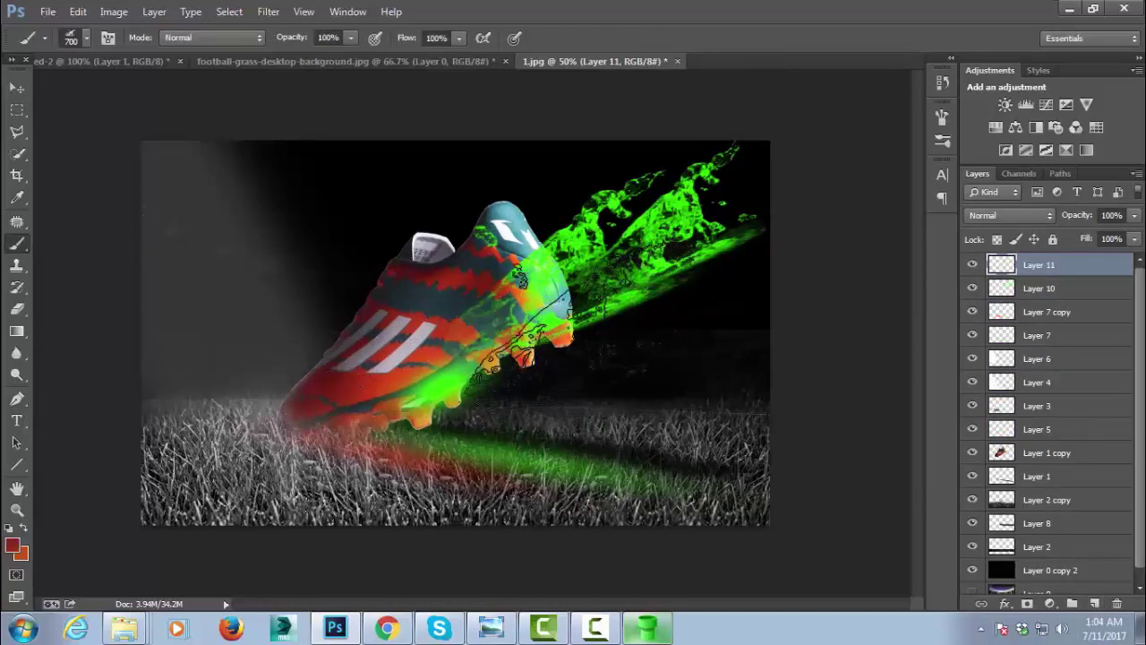
{"action": "mouse_move", "coordinate": [671, 312]}
{"action": "left_mouse_down"}
{"action": "mouse_move", "coordinate": [450, 337]}
{"action": "mouse_move", "coordinate": [510, 340]}
{"action": "mouse_move", "coordinate": [707, 255]}
{"action": "left_mouse_up"}
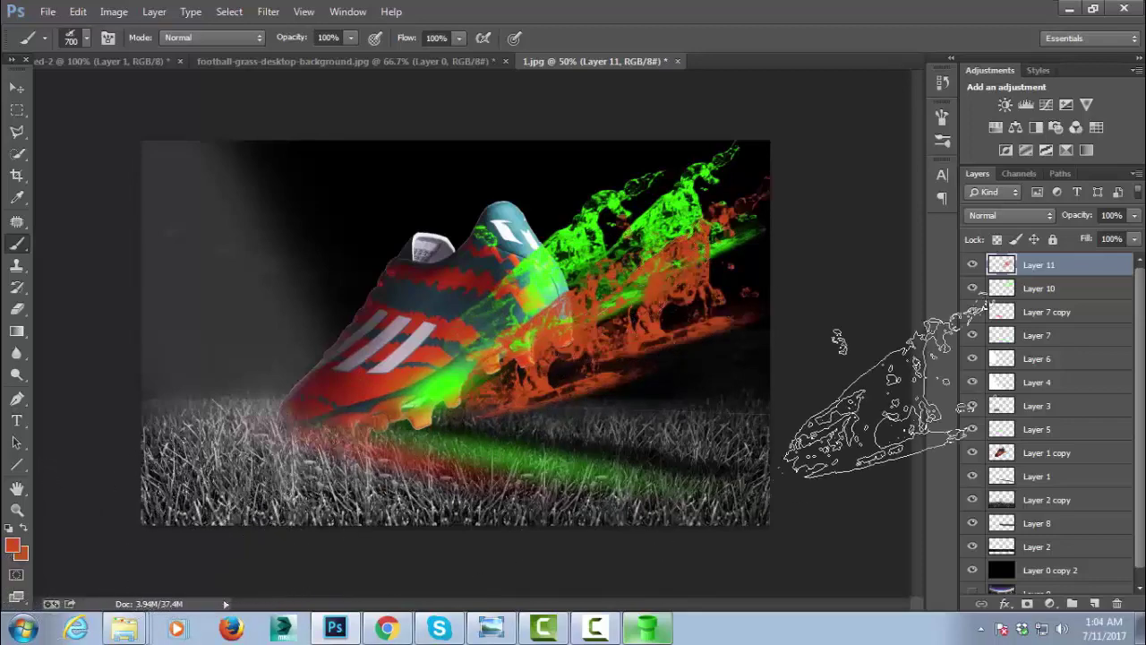
{"action": "key", "text": "v"}
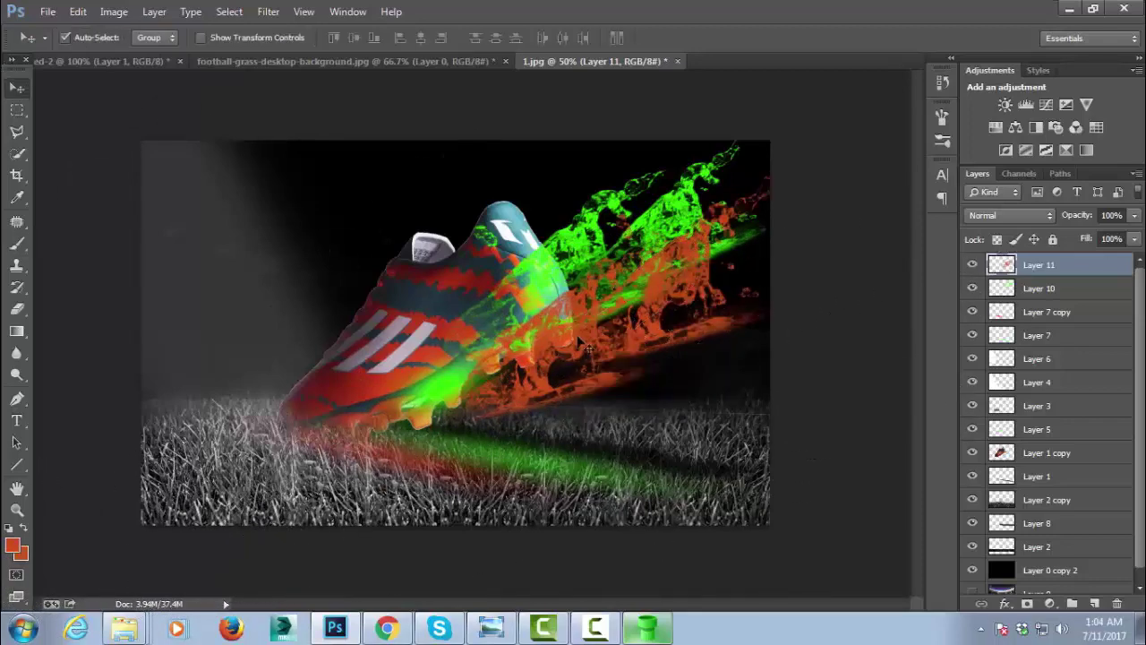
{"action": "left_click_drag", "start_coordinate": [578, 295], "coordinate": [586, 312]}
{"action": "left_click_drag", "start_coordinate": [584, 312], "coordinate": [594, 312]}
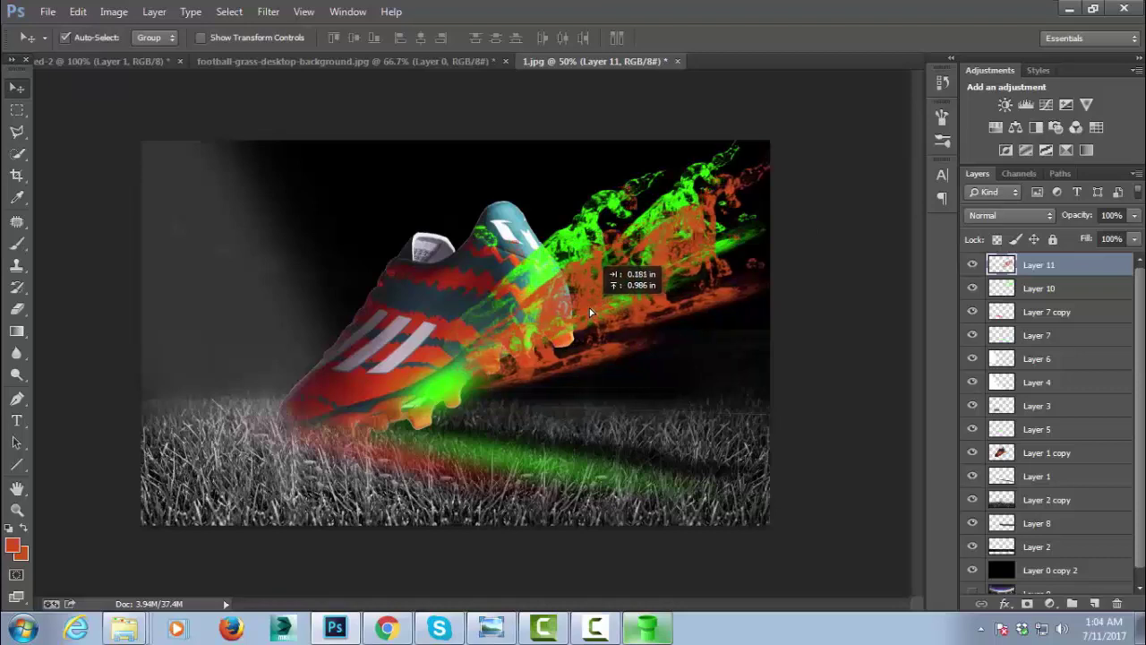
Move Layer 10 above Layer 11 and erase the green splash off the boot's striped upper
{"action": "left_click", "coordinate": [18, 308]}
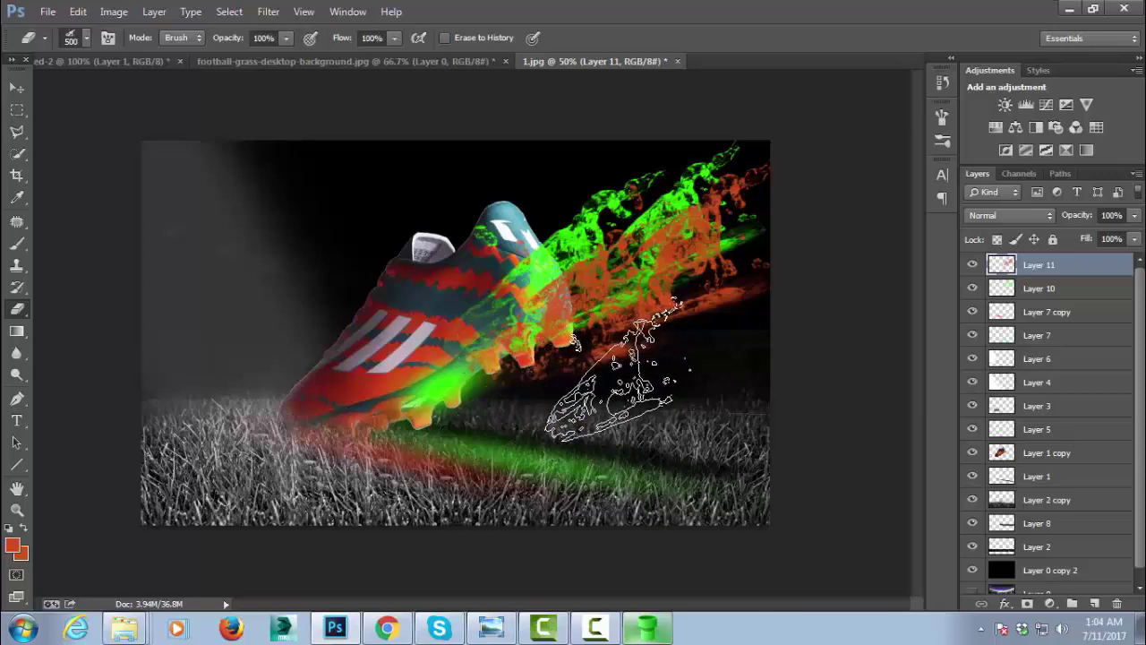
{"action": "left_click_drag", "start_coordinate": [1051, 299], "coordinate": [1099, 260]}
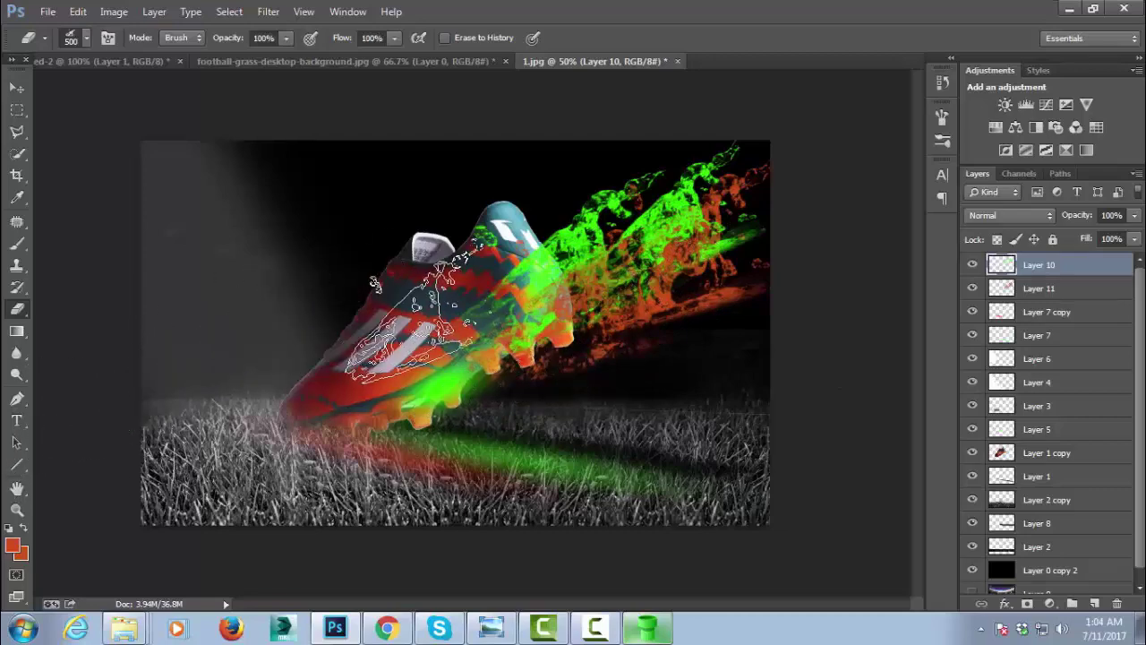
{"action": "left_click_drag", "start_coordinate": [456, 265], "coordinate": [430, 318]}
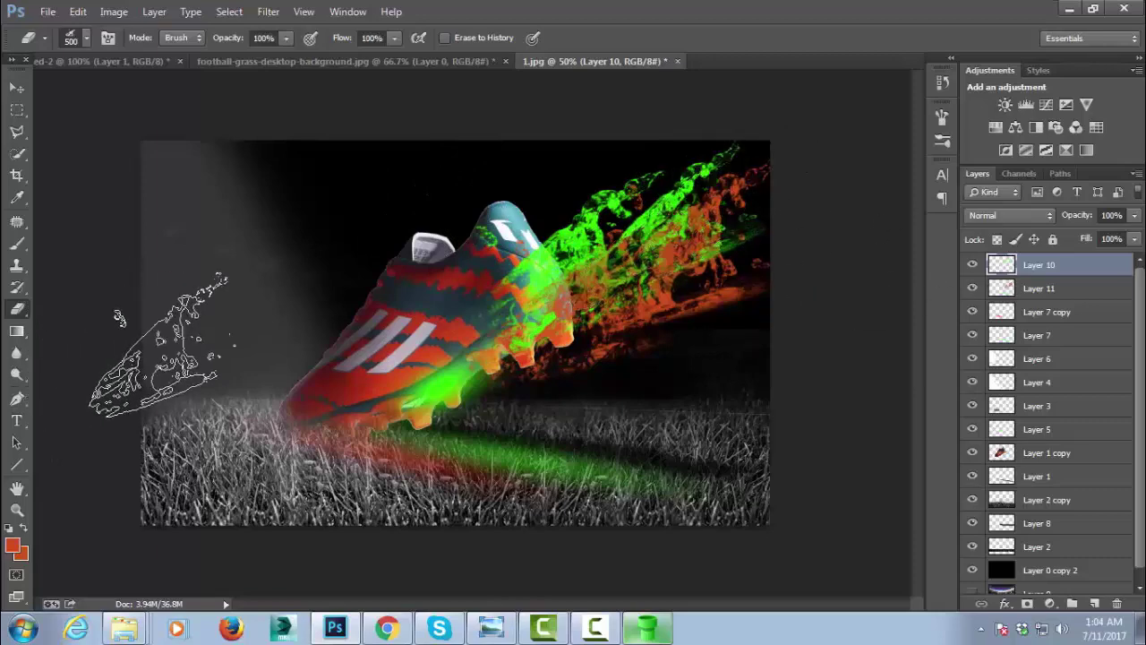
Nudge the green splash up and left, then bring up the brush tip presets
{"action": "left_click", "coordinate": [23, 86]}
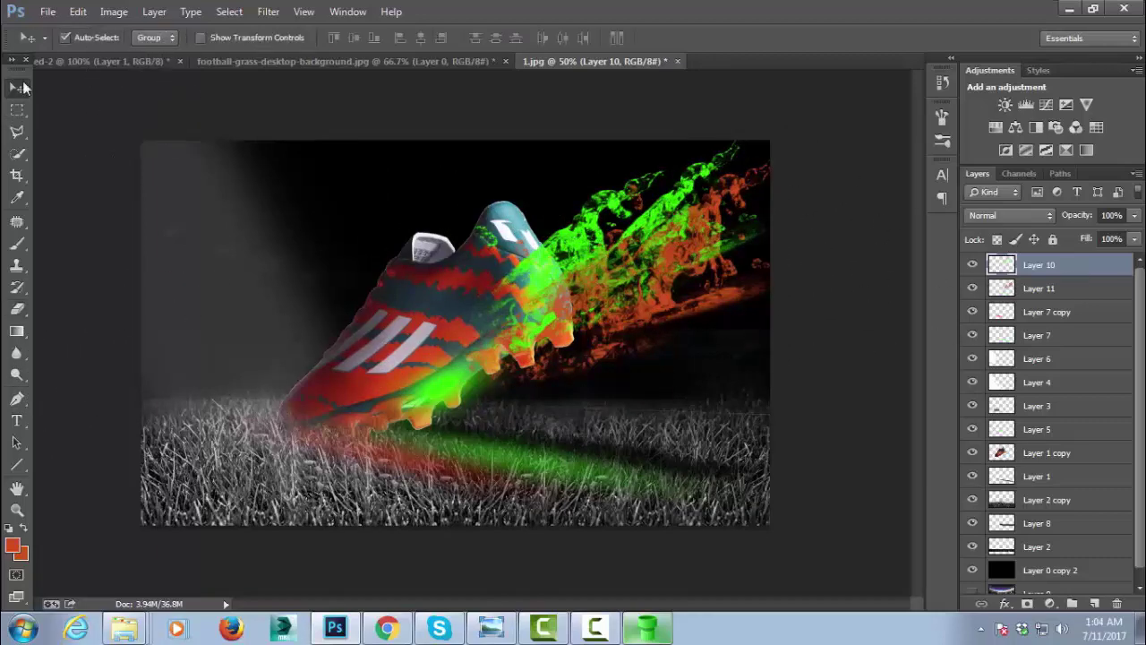
{"action": "left_click_drag", "start_coordinate": [593, 236], "coordinate": [582, 227]}
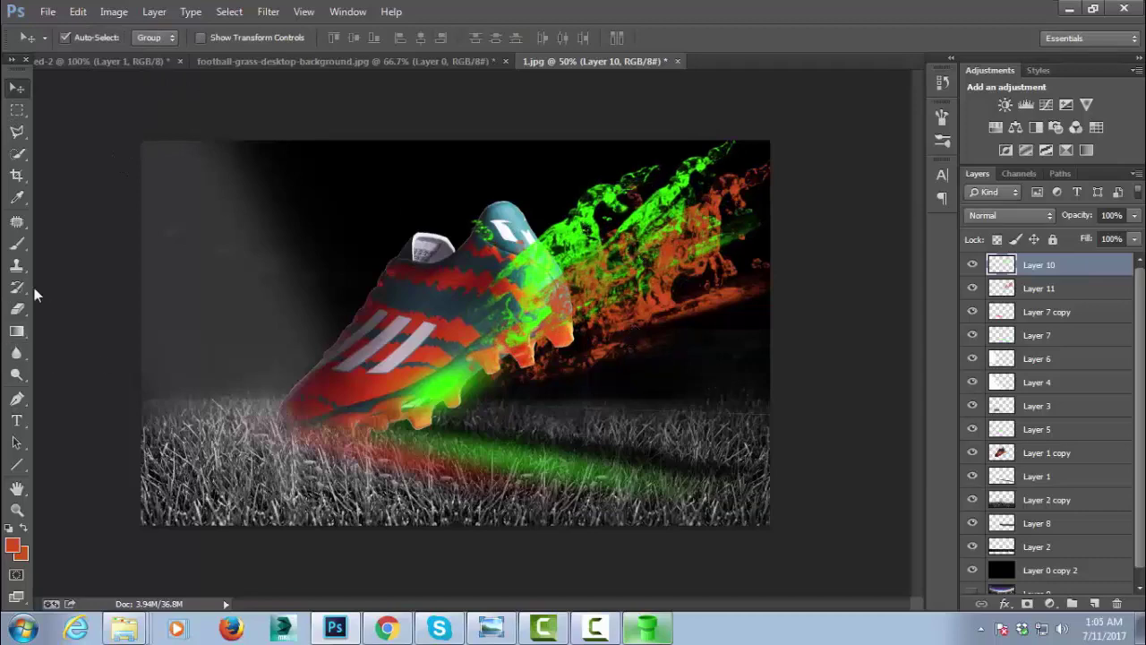
{"action": "key", "text": "b"}
{"action": "right_click", "coordinate": [628, 384]}
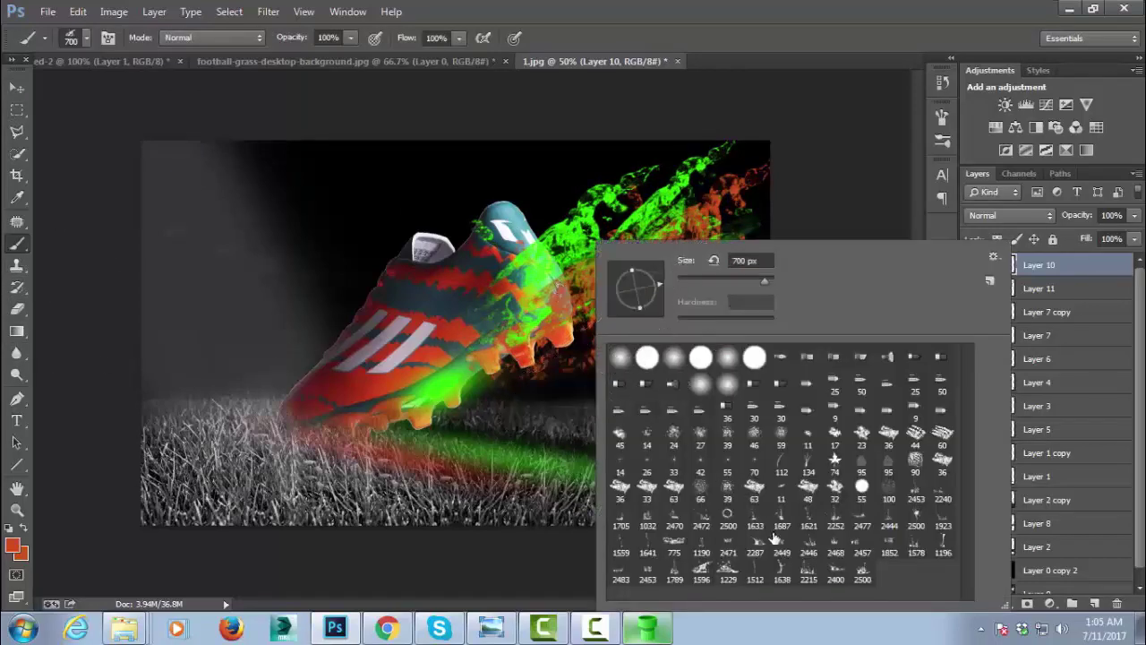
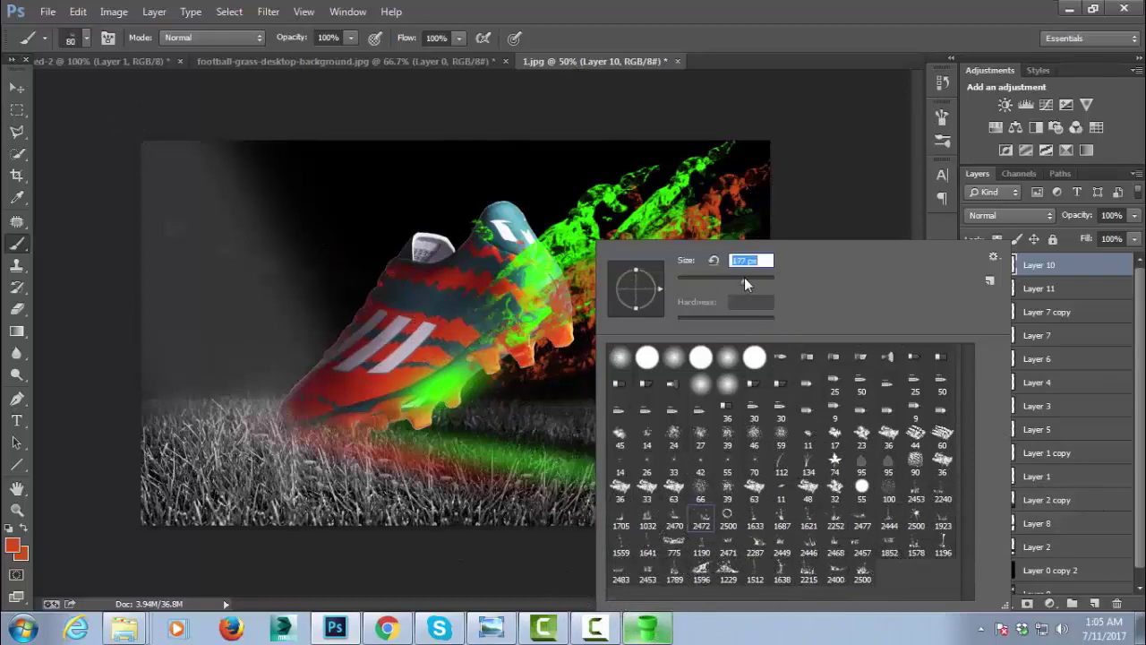
{"action": "type", "text": "188"}
Adjust the brush size in the Brush Preset picker
{"action": "key", "text": "Return"}
{"action": "right_click", "coordinate": [520, 329]}
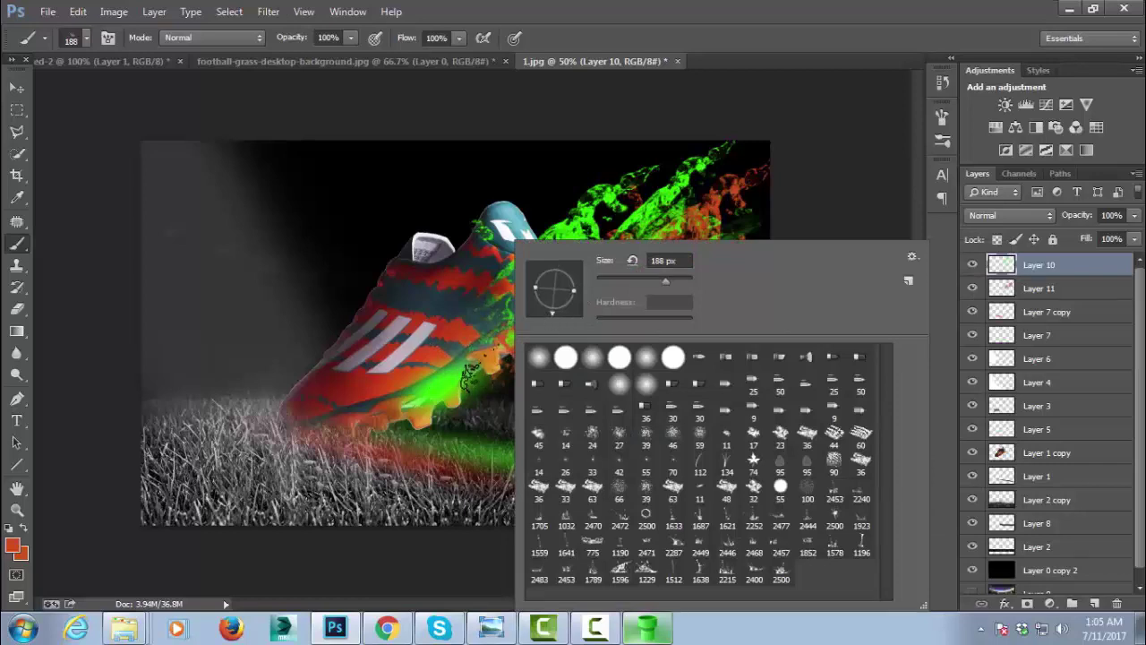
{"action": "type", "text": "500"}
{"action": "key", "text": "Return"}
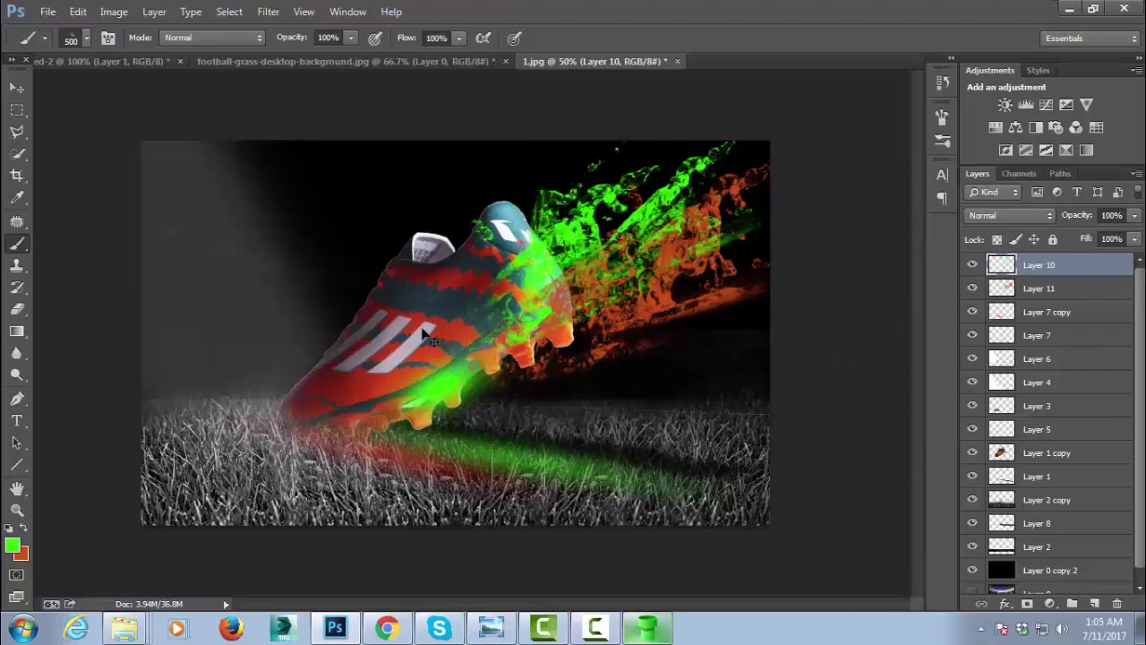
{"action": "right_click", "coordinate": [598, 185]}
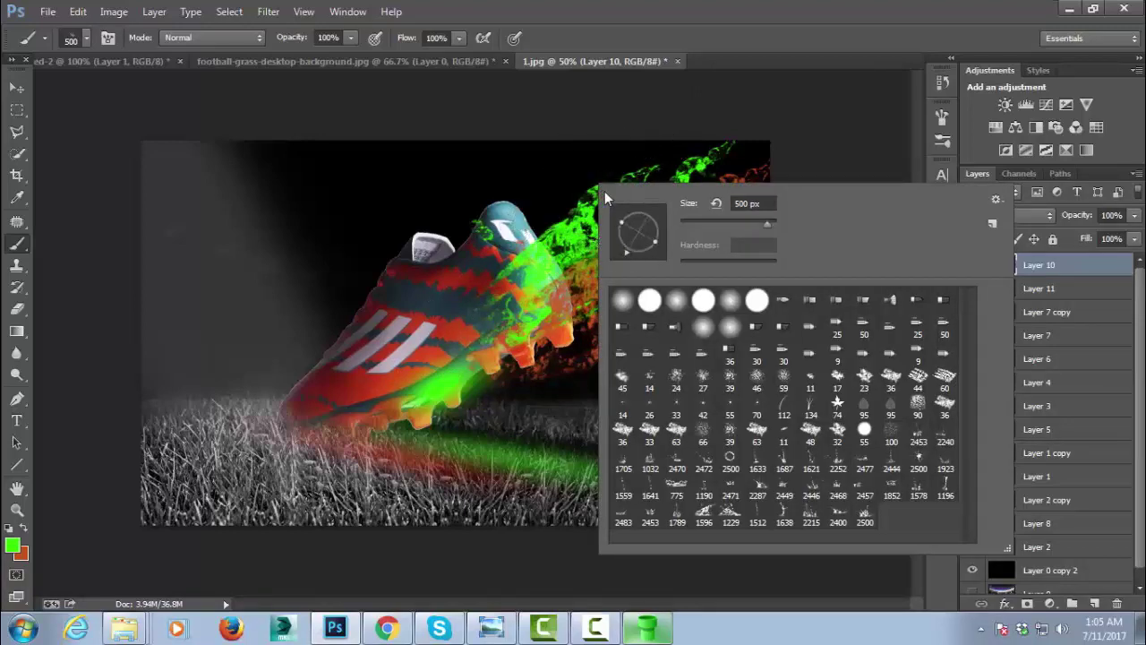
{"action": "left_click", "coordinate": [550, 217]}
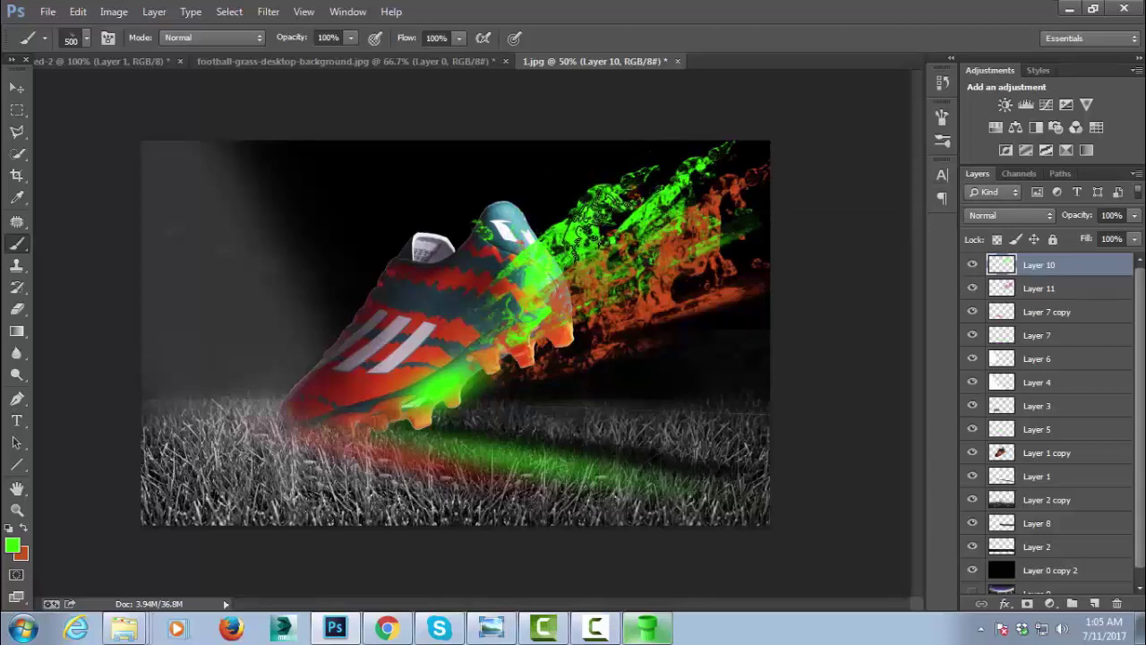
Stamp green splatter onto the splash with a splatter tip, then switch to orange on Layer 11
{"action": "right_click", "coordinate": [673, 204]}
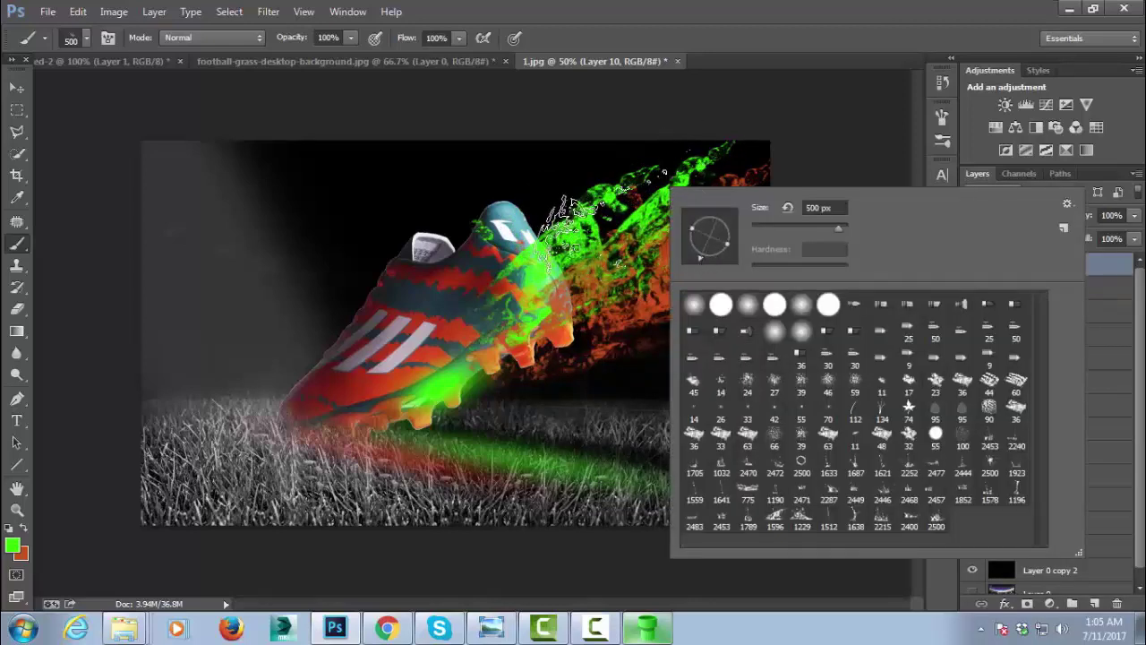
{"action": "left_click", "coordinate": [560, 219]}
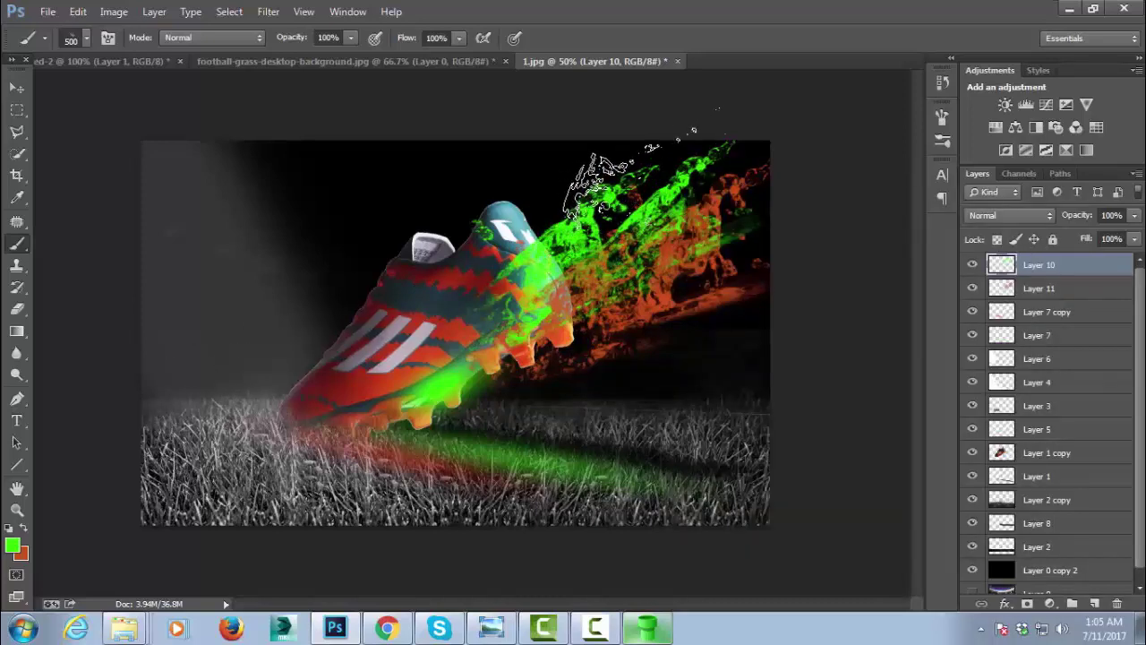
{"action": "left_click", "coordinate": [627, 175]}
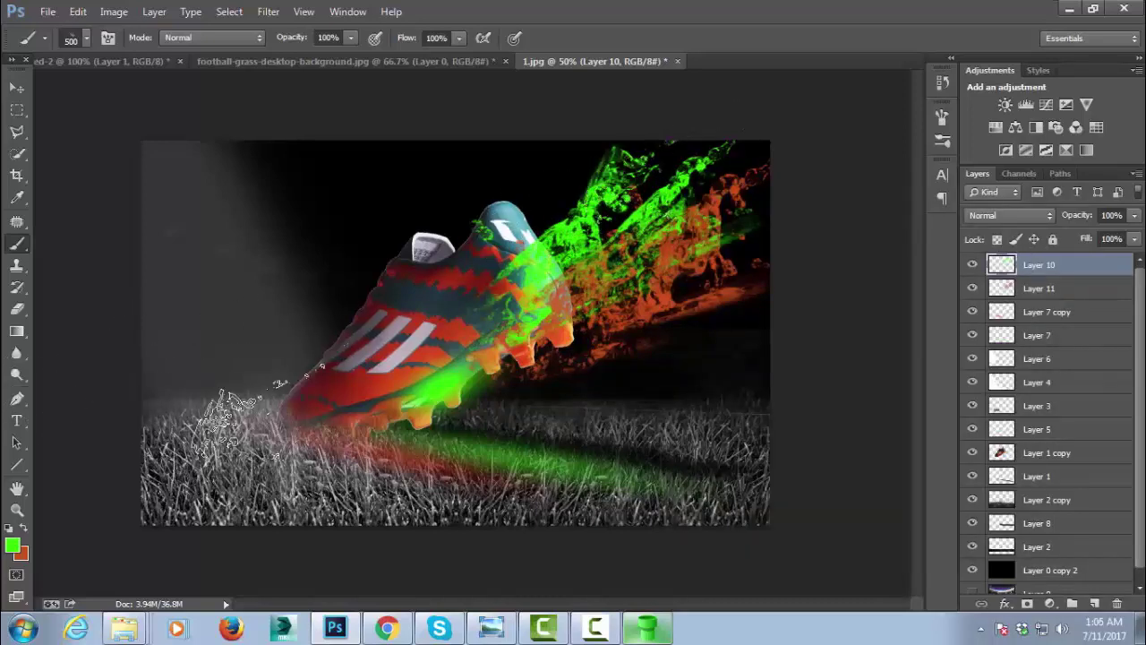
{"action": "left_click", "coordinate": [644, 329], "text": "alt"}
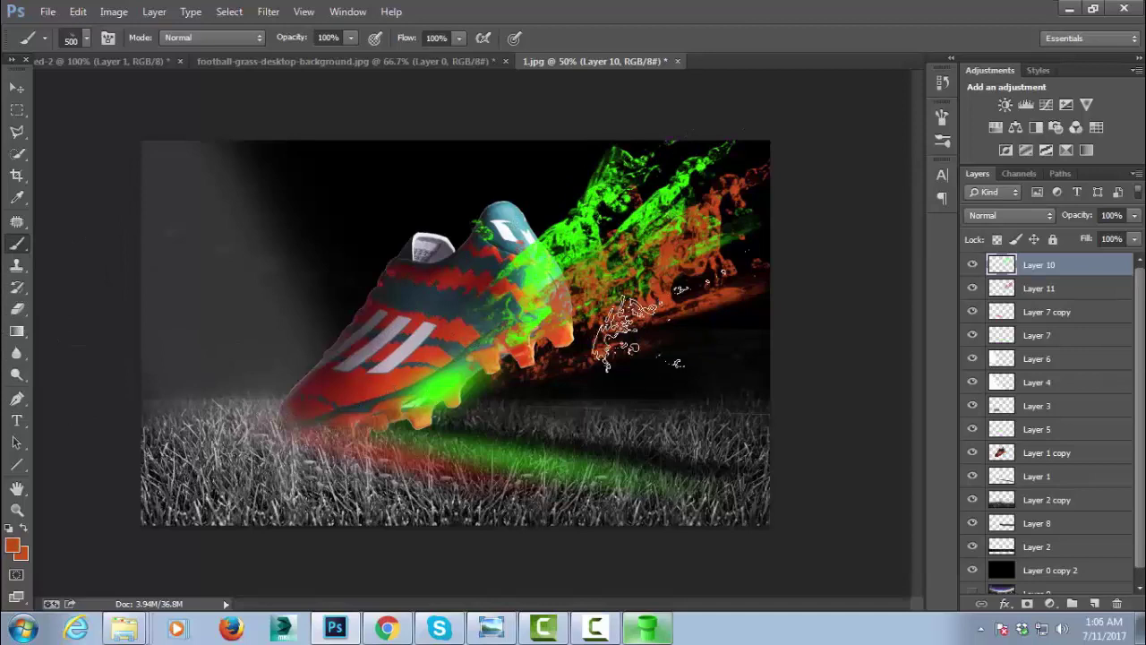
{"action": "left_click", "coordinate": [1047, 288]}
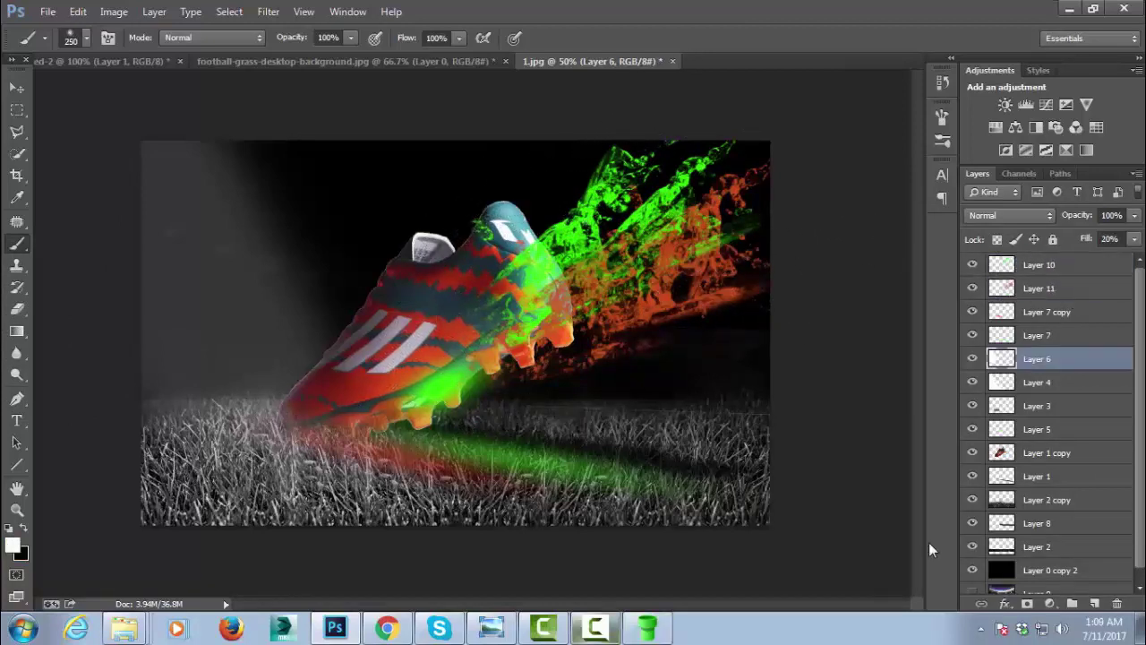
Load Layer 6's light beam as a selection and set a bright blue foreground colour
{"action": "left_click", "coordinate": [972, 358]}
{"action": "left_click", "coordinate": [973, 358]}
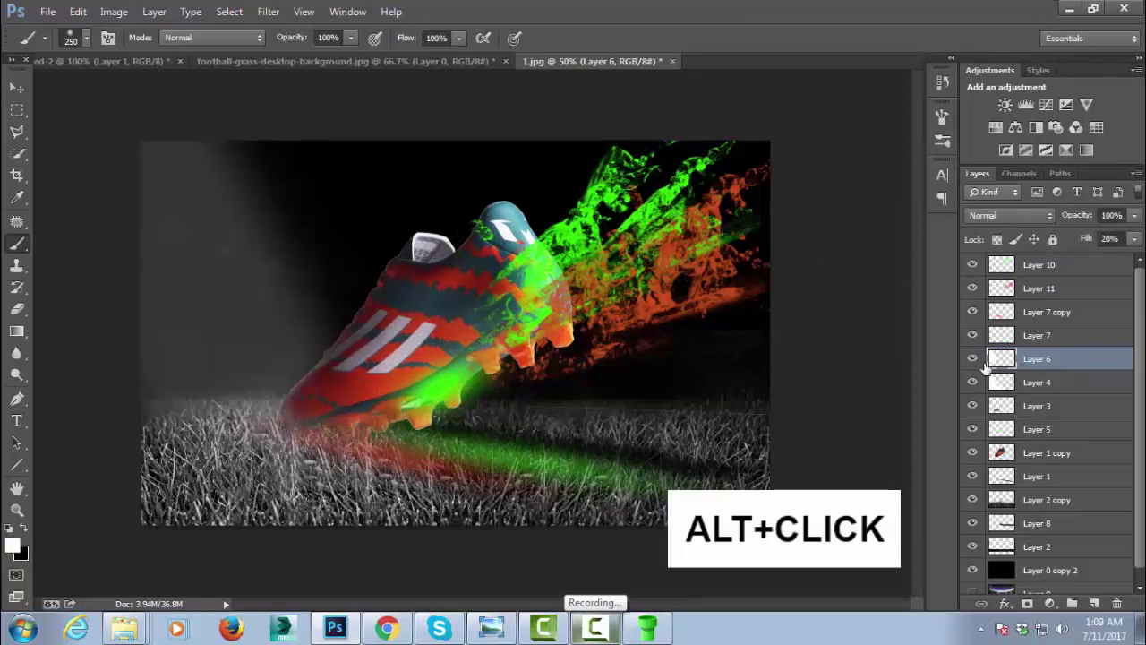
{"action": "left_click", "coordinate": [1001, 358], "text": "ctrl"}
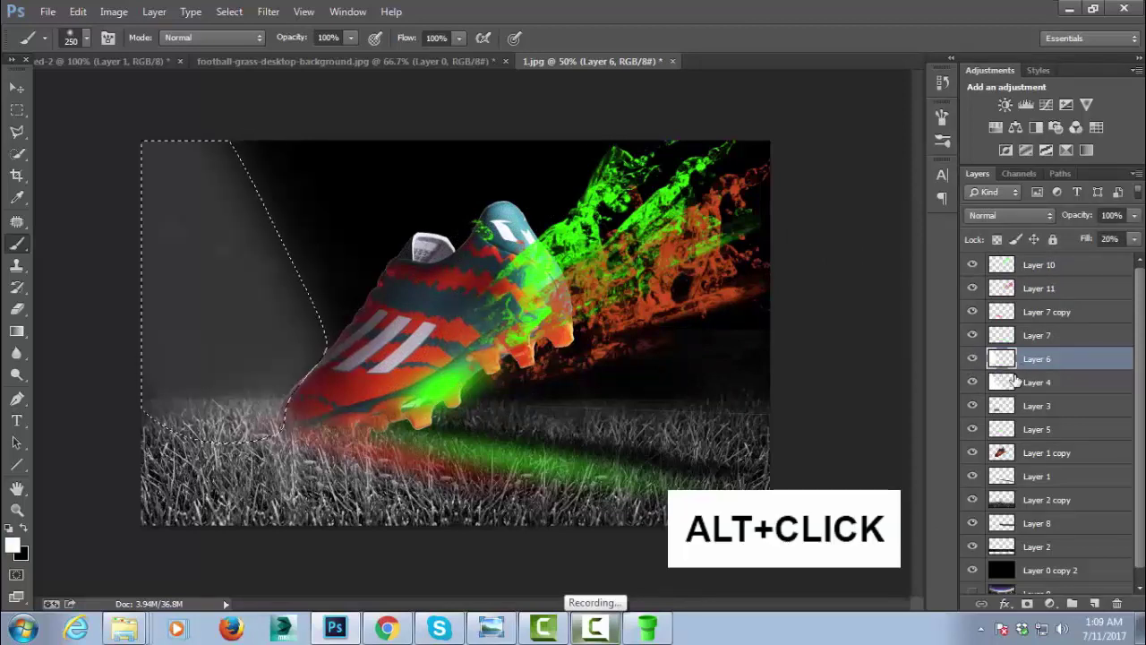
{"action": "left_click", "coordinate": [12, 544]}
{"action": "left_click_drag", "start_coordinate": [1009, 282], "coordinate": [1003, 254]}
{"action": "left_click", "coordinate": [979, 159]}
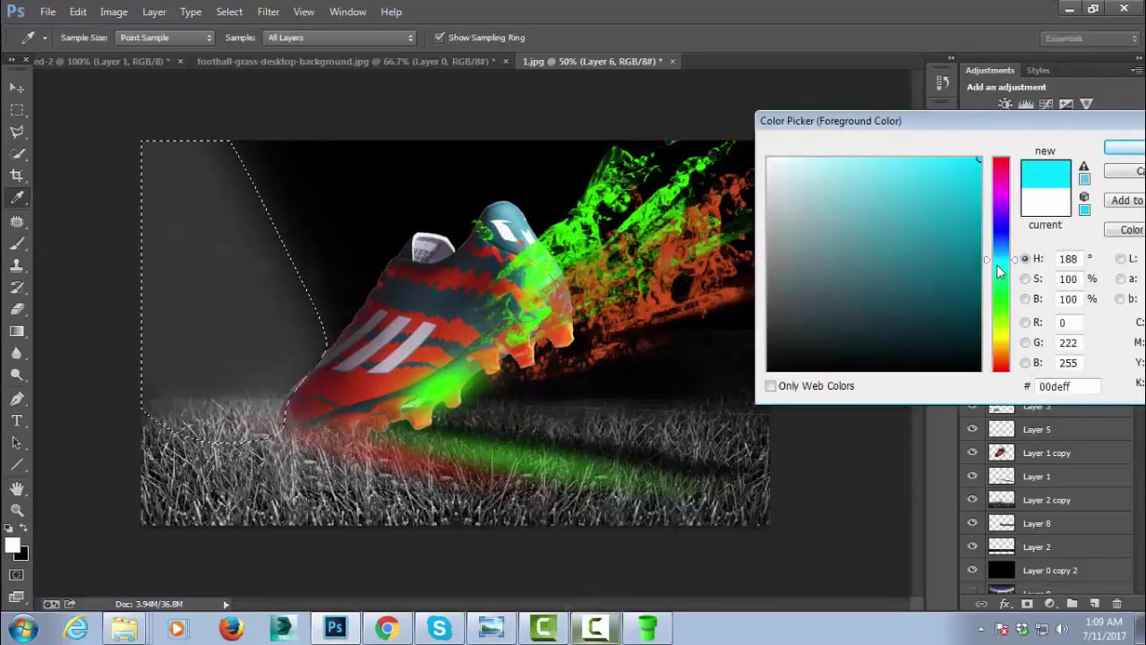
{"action": "left_click", "coordinate": [1125, 147]}
{"action": "key", "text": "b"}
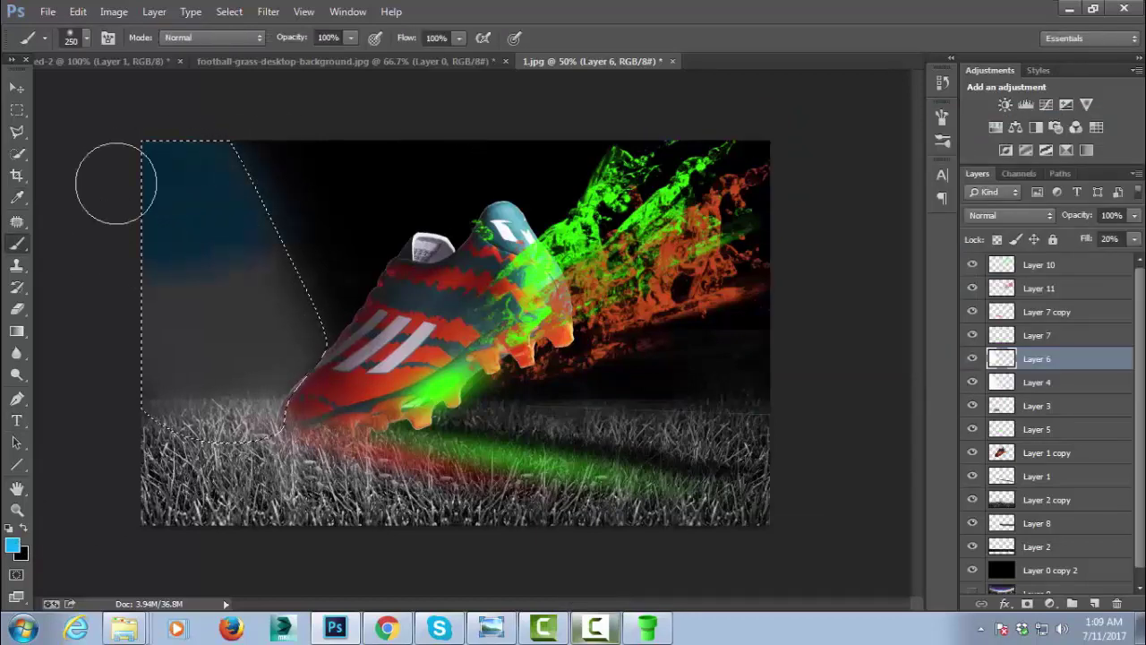
Paint soft sky blue over the beam selection, then try to deselect it
{"action": "left_click", "coordinate": [12, 544]}
{"action": "left_click", "coordinate": [920, 161]}
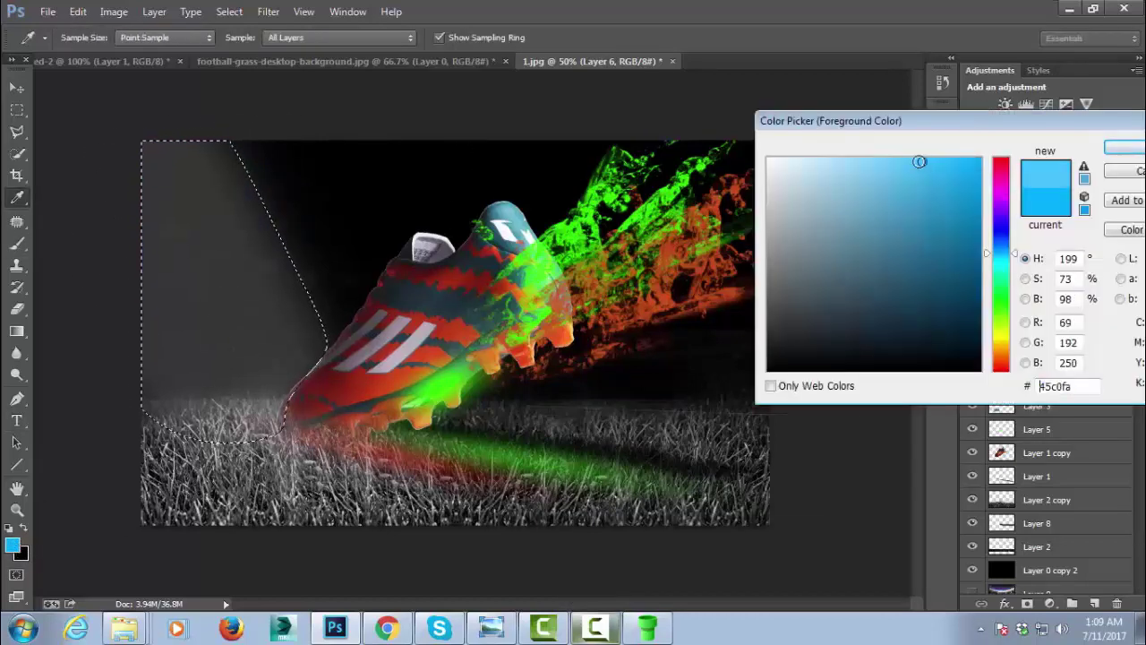
{"action": "key", "text": "Return"}
{"action": "mouse_move", "coordinate": [511, 192]}
{"action": "left_mouse_down"}
{"action": "mouse_move", "coordinate": [325, 141]}
{"action": "mouse_move", "coordinate": [77, 295]}
{"action": "mouse_move", "coordinate": [490, 371]}
{"action": "left_mouse_up"}
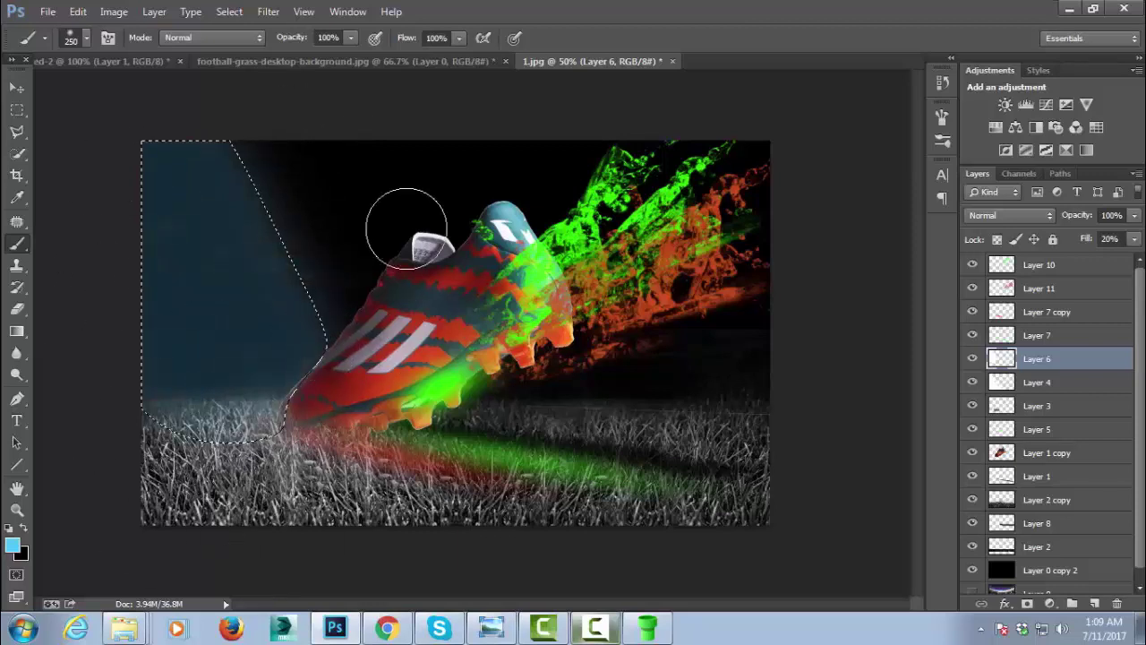
{"action": "left_click", "coordinate": [16, 109]}
{"action": "left_click", "coordinate": [63, 138]}
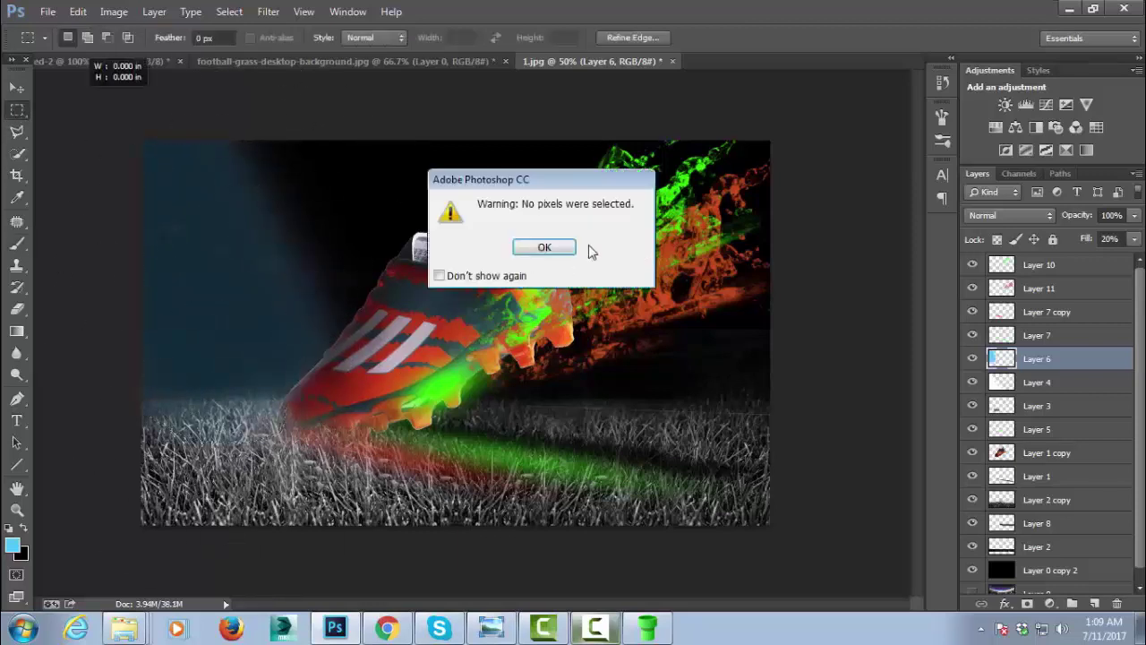
{"action": "left_click", "coordinate": [544, 247]}
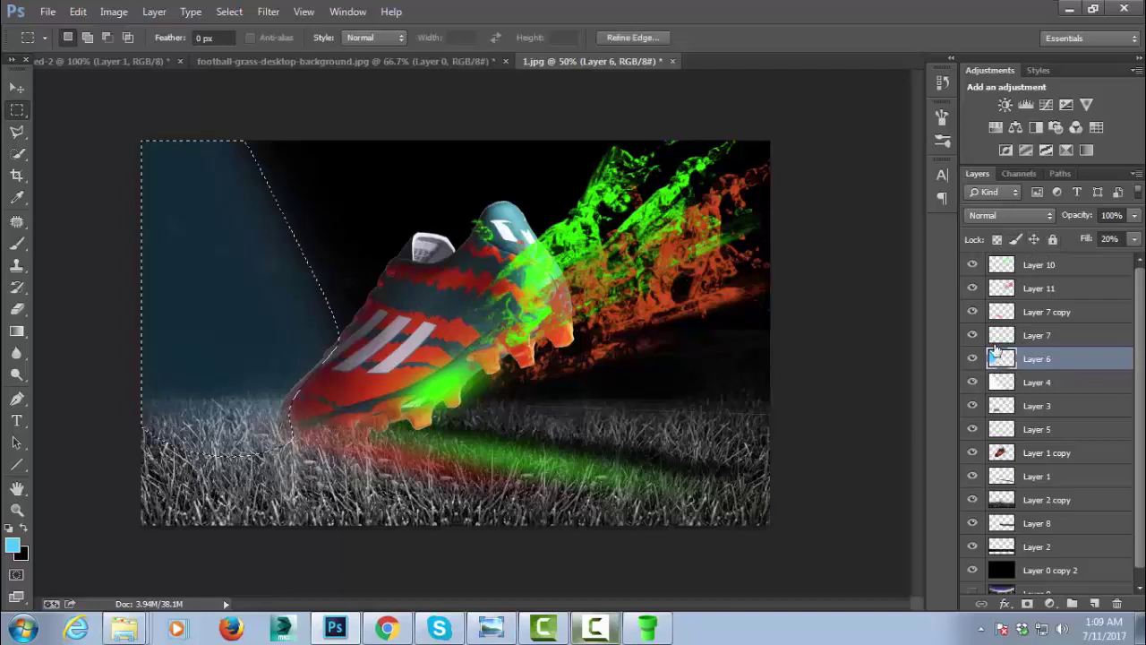
Set a lighter blue brush colour and drop the selection, dismissing the no-pixels warning
{"action": "left_click", "coordinate": [16, 244]}
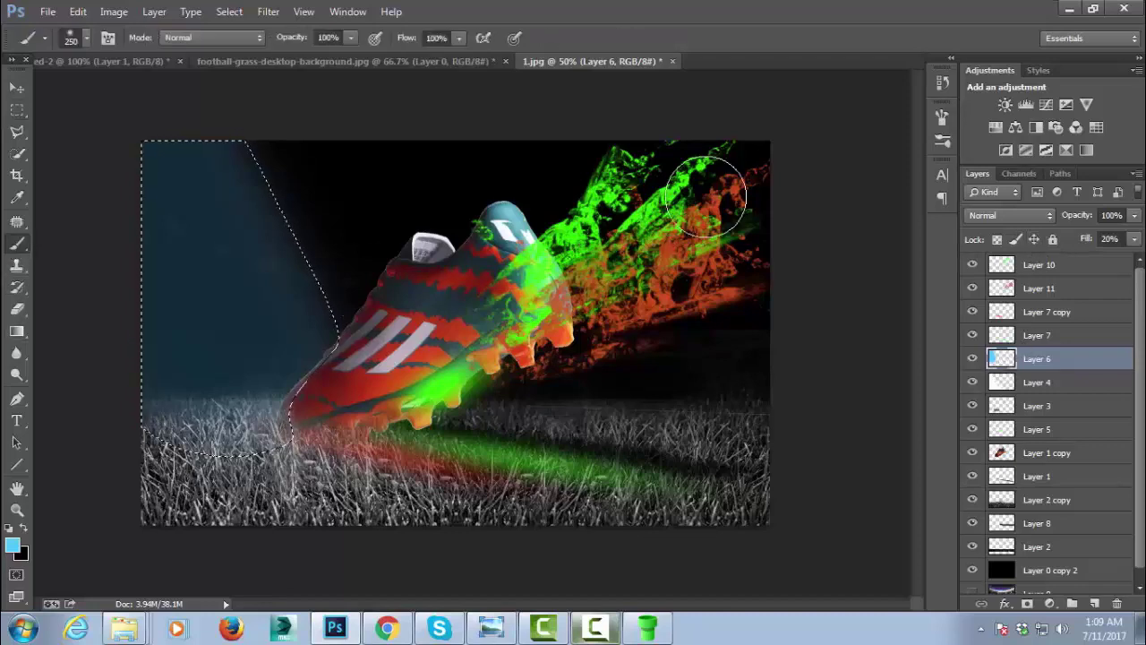
{"action": "left_click", "coordinate": [12, 544]}
{"action": "left_click", "coordinate": [857, 158]}
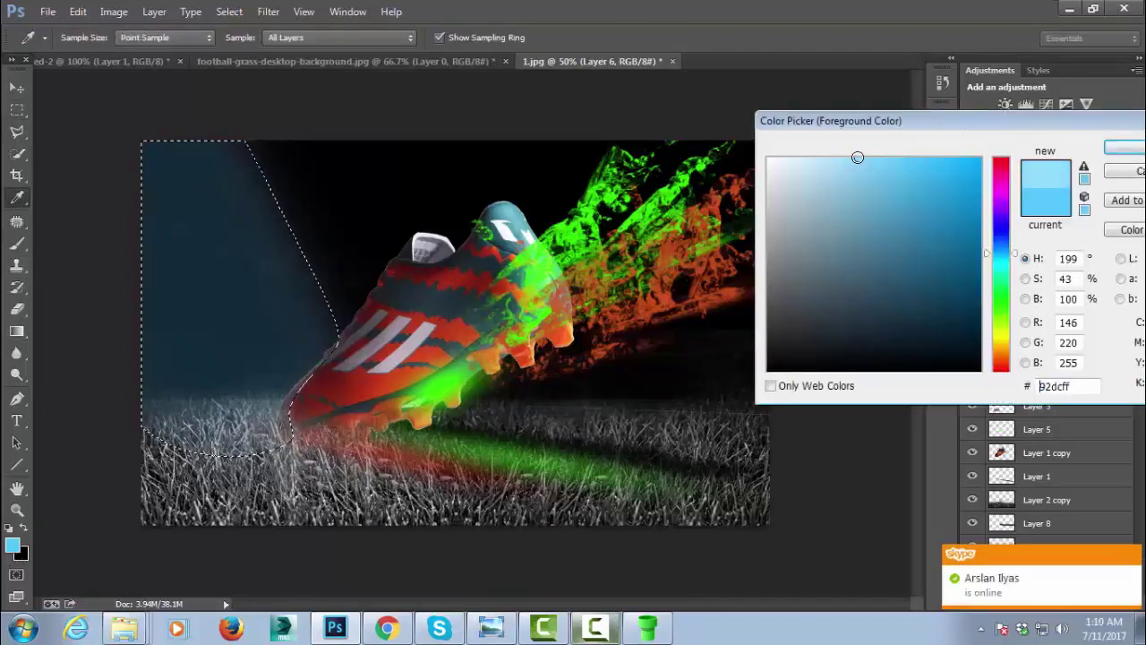
{"action": "left_click", "coordinate": [1125, 147]}
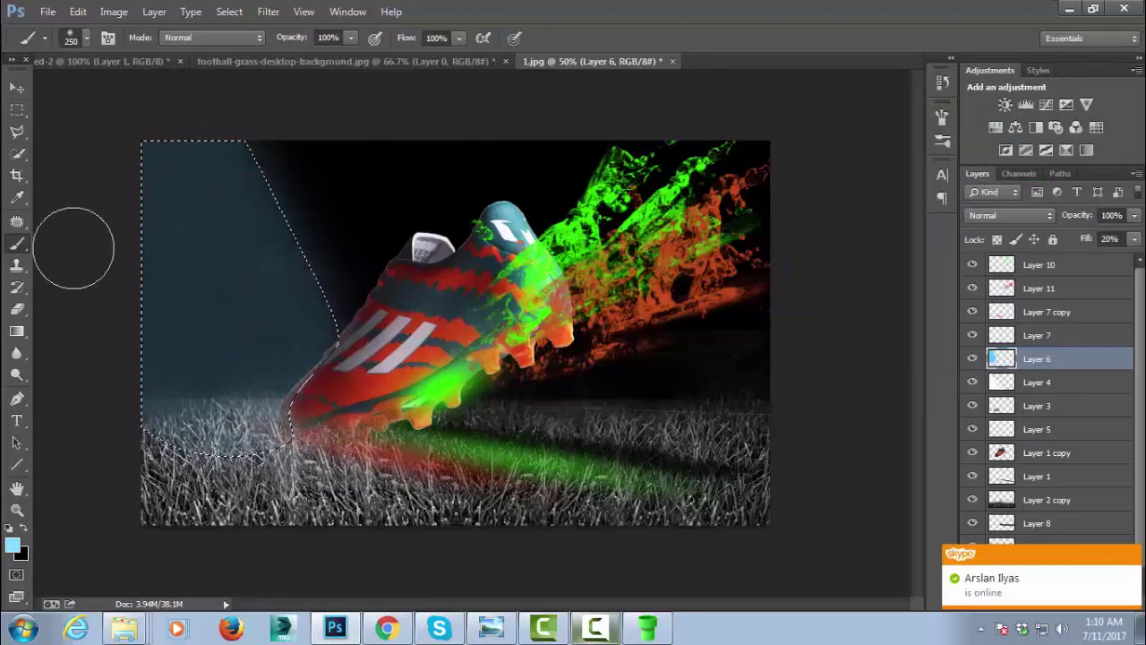
{"action": "left_click", "coordinate": [16, 108]}
{"action": "left_click", "coordinate": [77, 155]}
{"action": "left_click", "coordinate": [563, 249]}
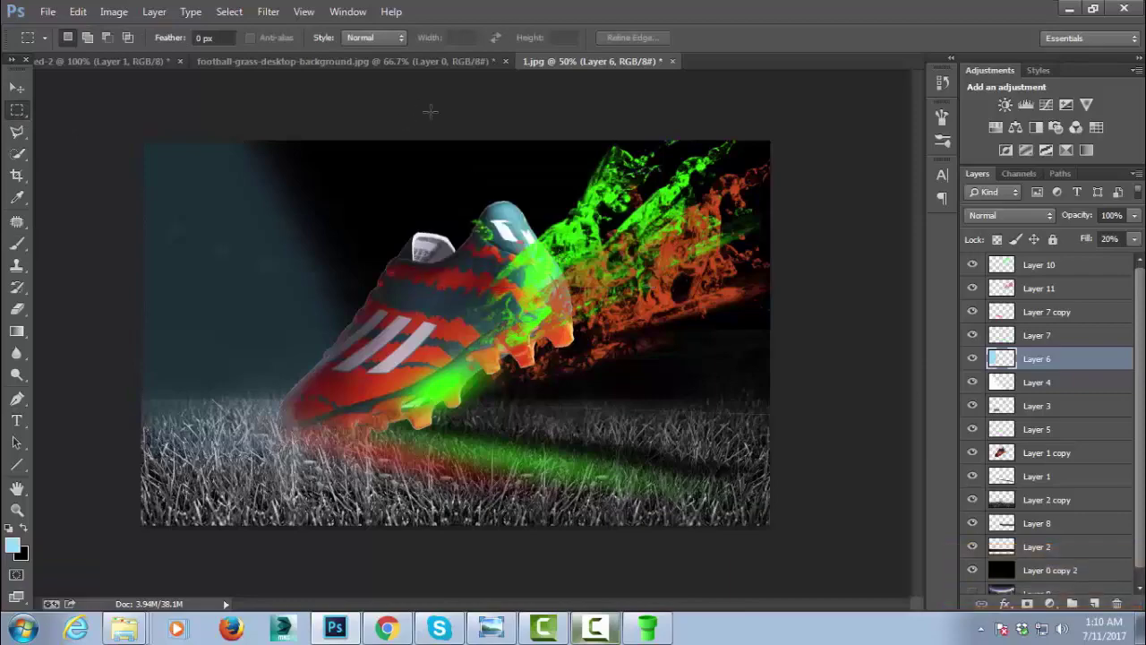